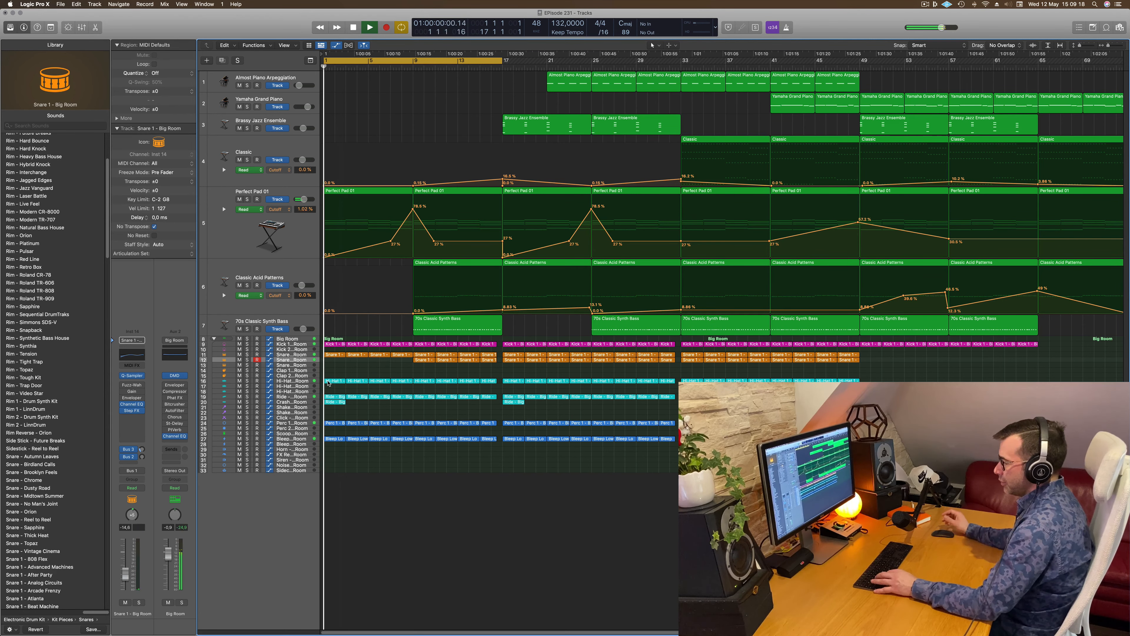
Restore the removed opening regions on the Snare 1 track, turn on Track Zoom and enlarge that track's height.
key(super+z)
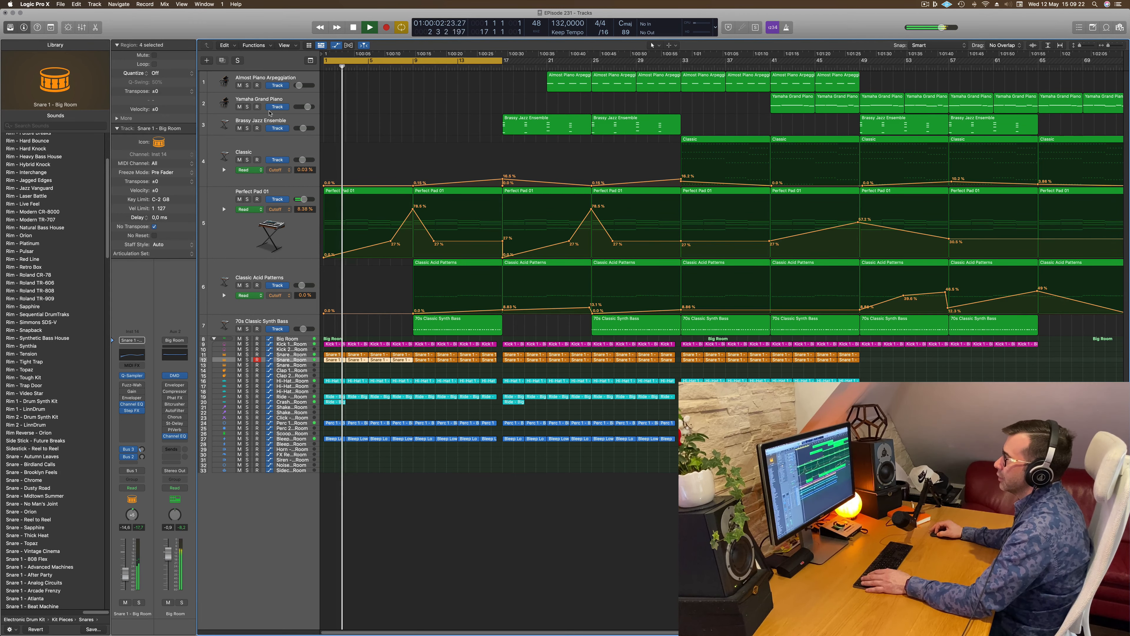
key(ctrl+alt+super+t)
key(Return)
click(127, 50)
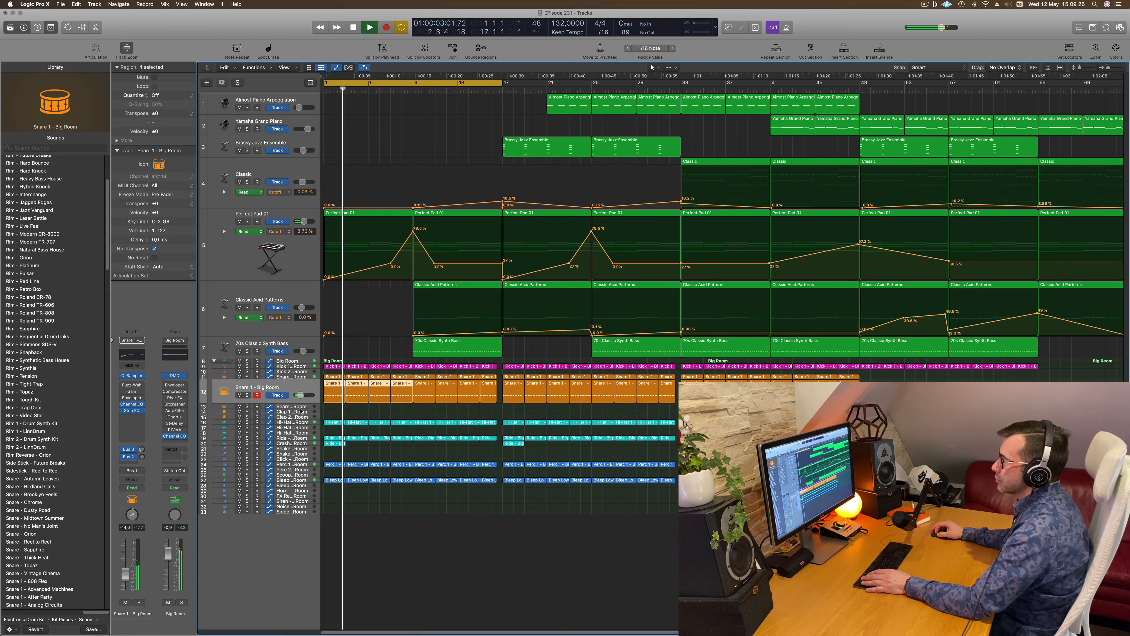
drag(297, 421, 296, 430)
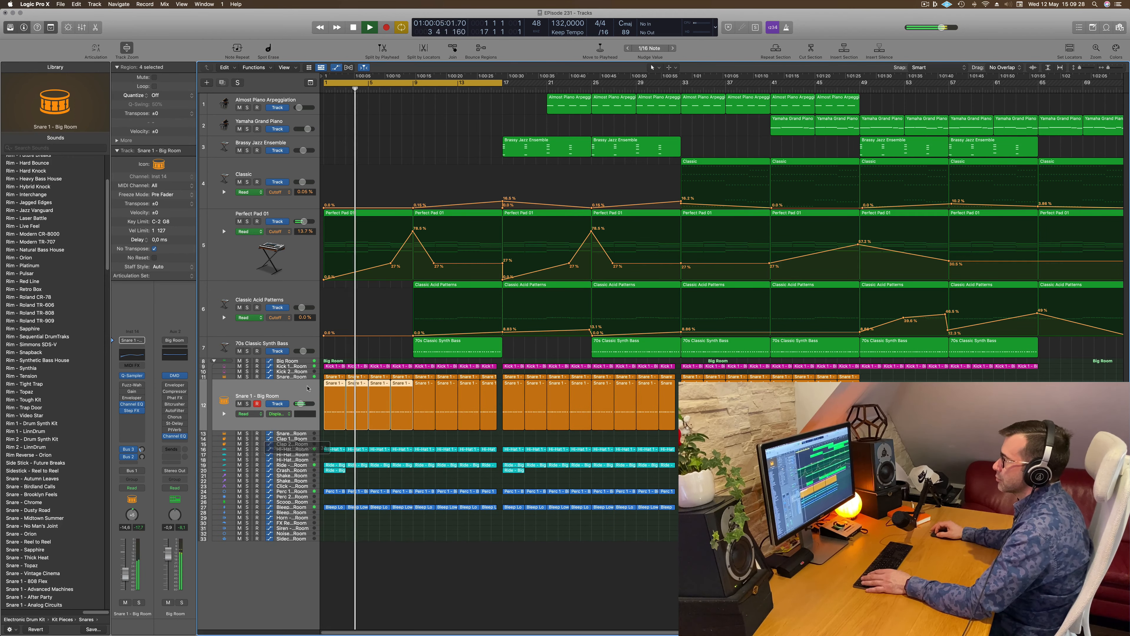
click(297, 386)
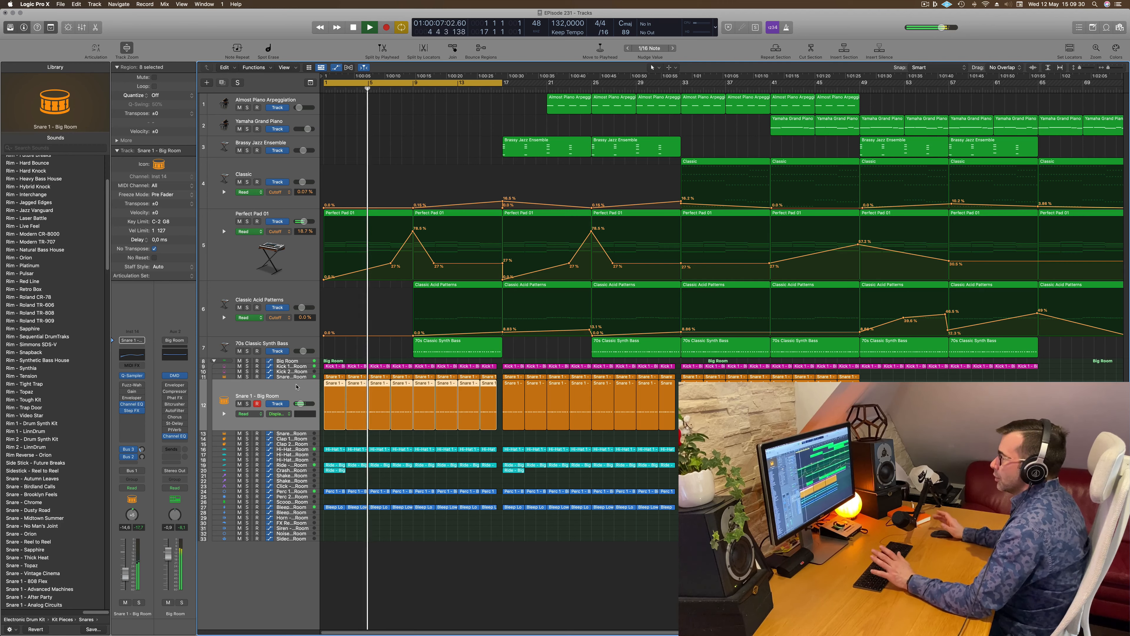
click(358, 191)
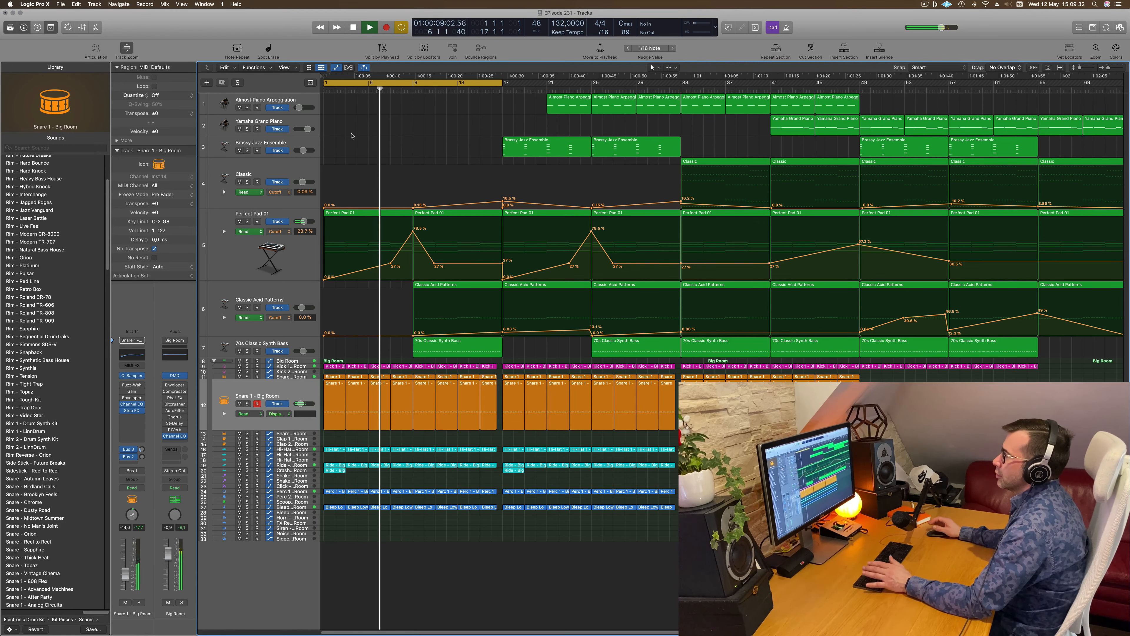
Open the first Perfect Pad 01 region in the Piano Roll so all its chord notes can be seen.
key(Return)
click(374, 215)
key(space)
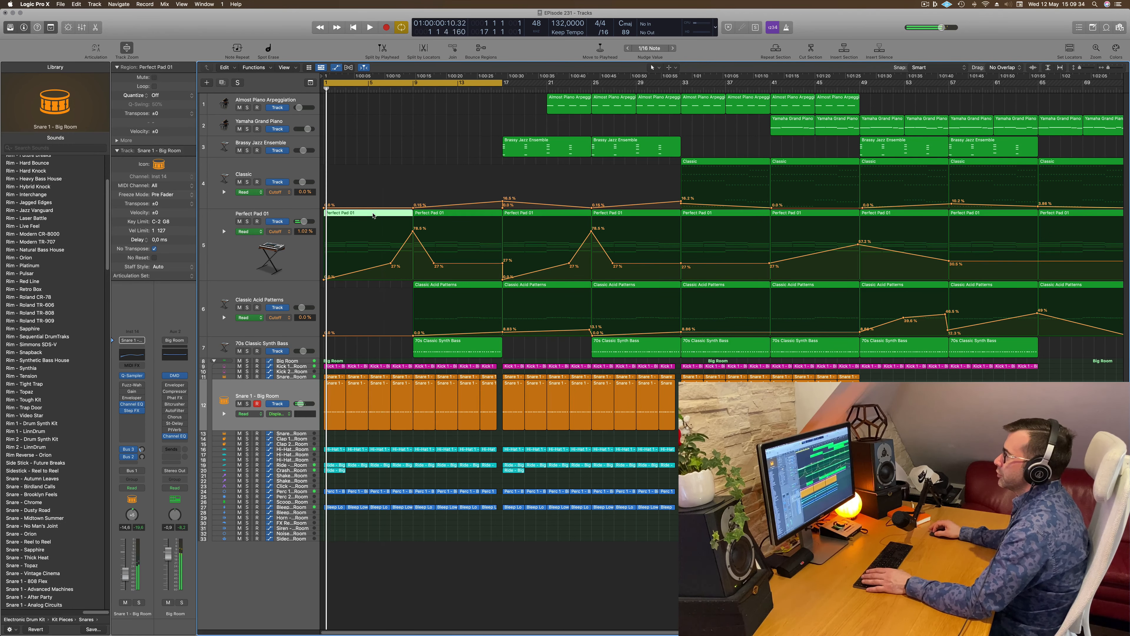
double_click(374, 216)
scroll(447, 551, down, 8)
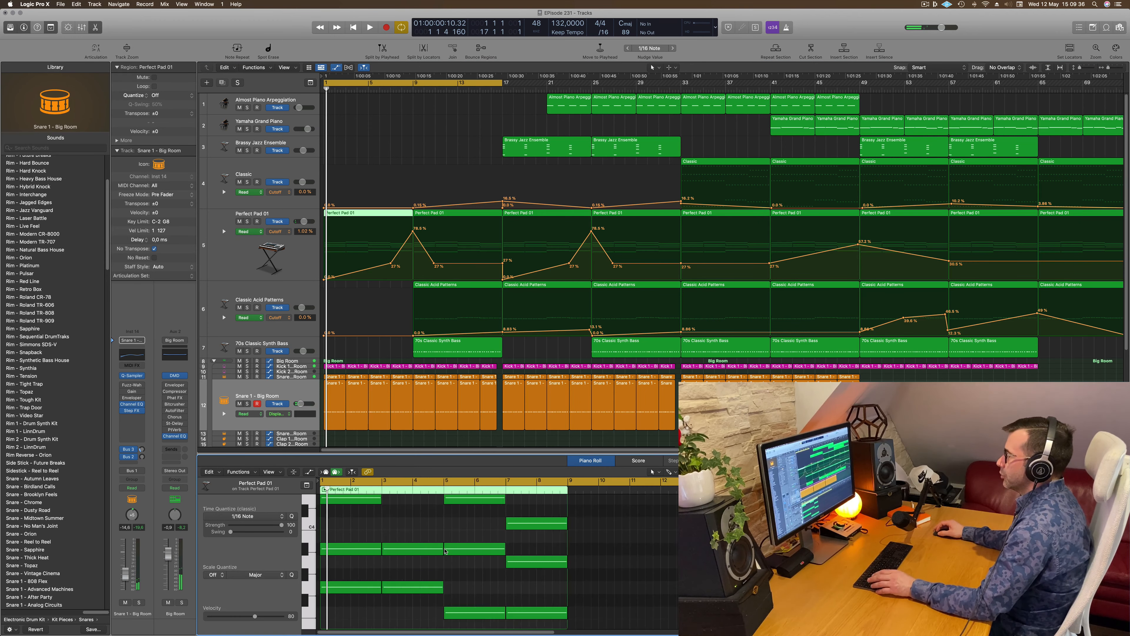
scroll(447, 551, up, 8)
scroll(447, 551, down, 5)
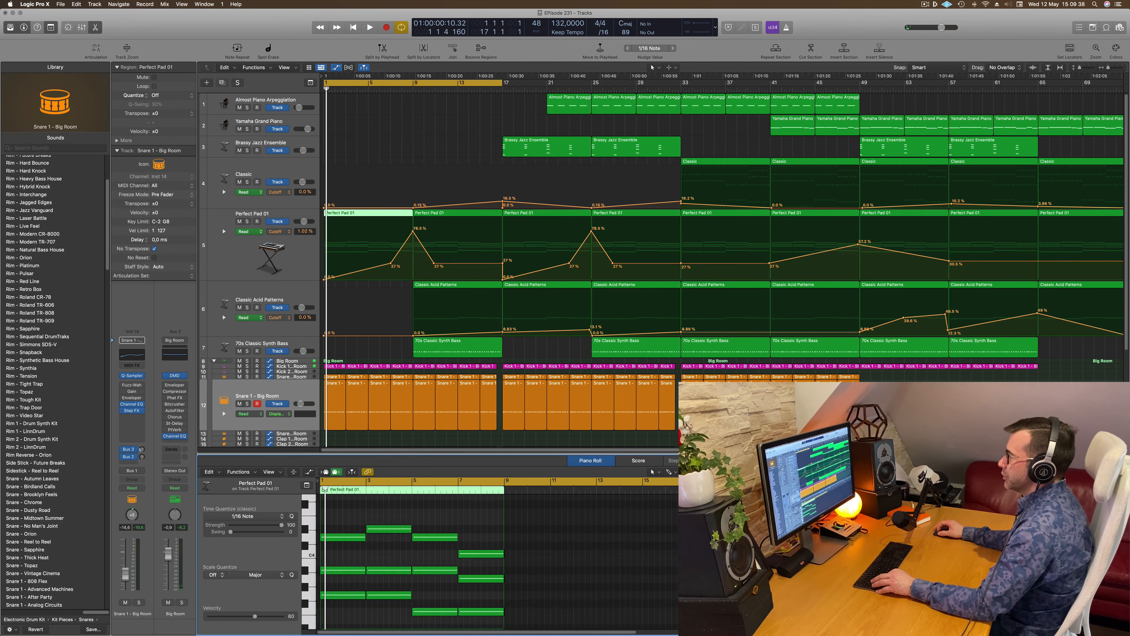
scroll(378, 525, down, 3)
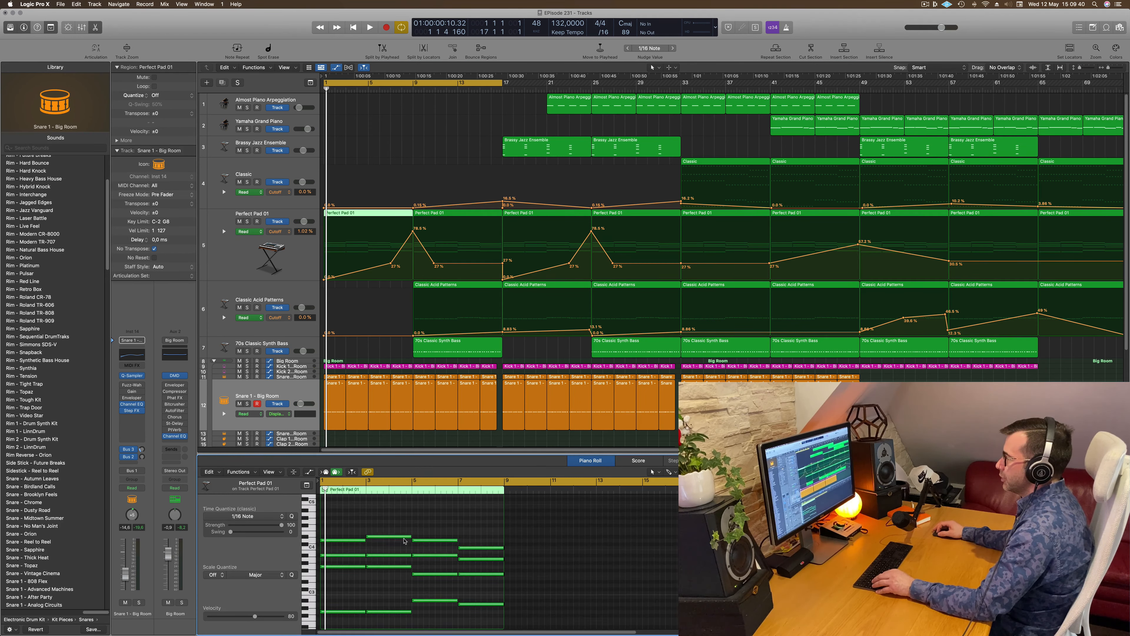
Replace the changing chords in the first Perfect Pad 01 region with repeats of its opening chord through bar 8.
scroll(403, 540, down, 1)
drag(391, 515, 481, 598)
key(Delete)
drag(389, 508, 350, 567)
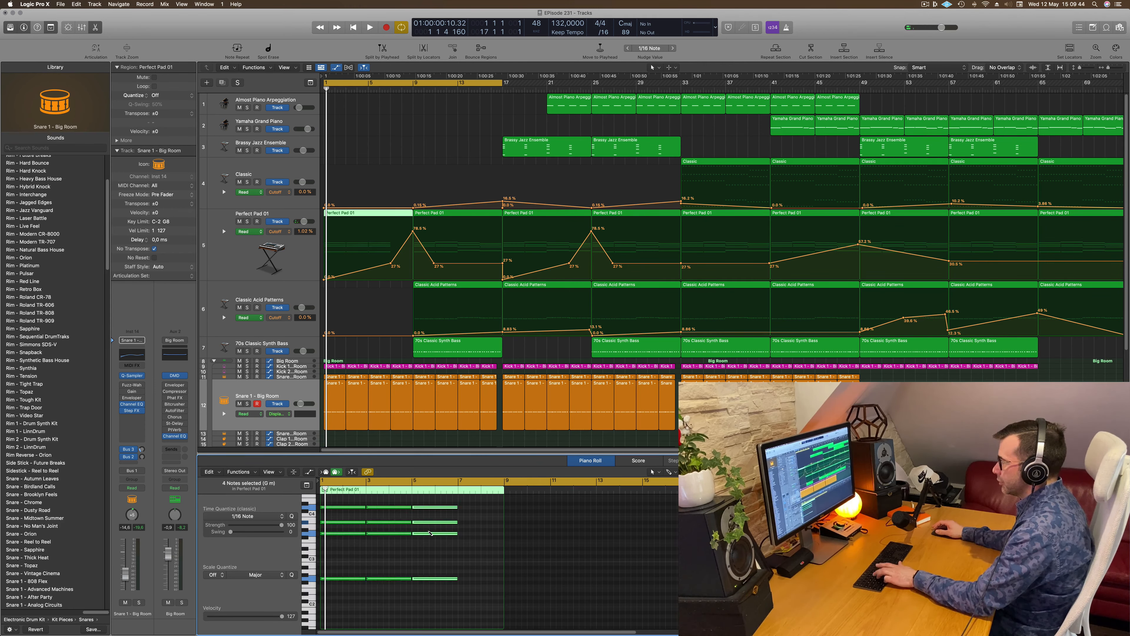
key(super+r)
key(space)
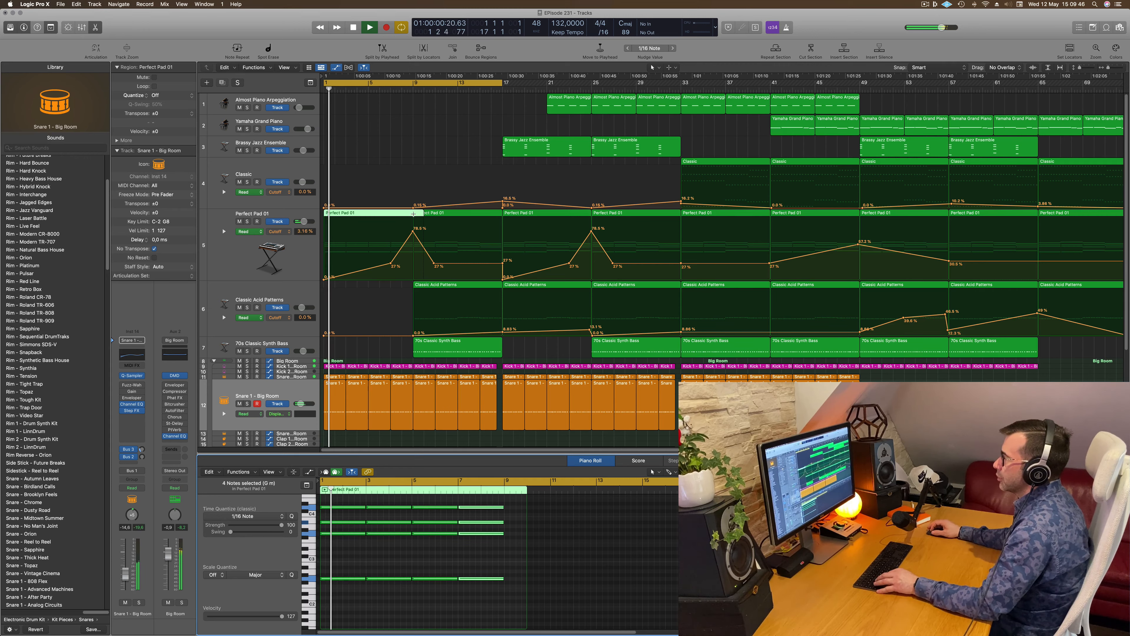
Lower the Perfect Pad 01 cutoff automation peak at bar 9 to about 39%, giving a straight rise from bar 1.
click(414, 273)
click(414, 213)
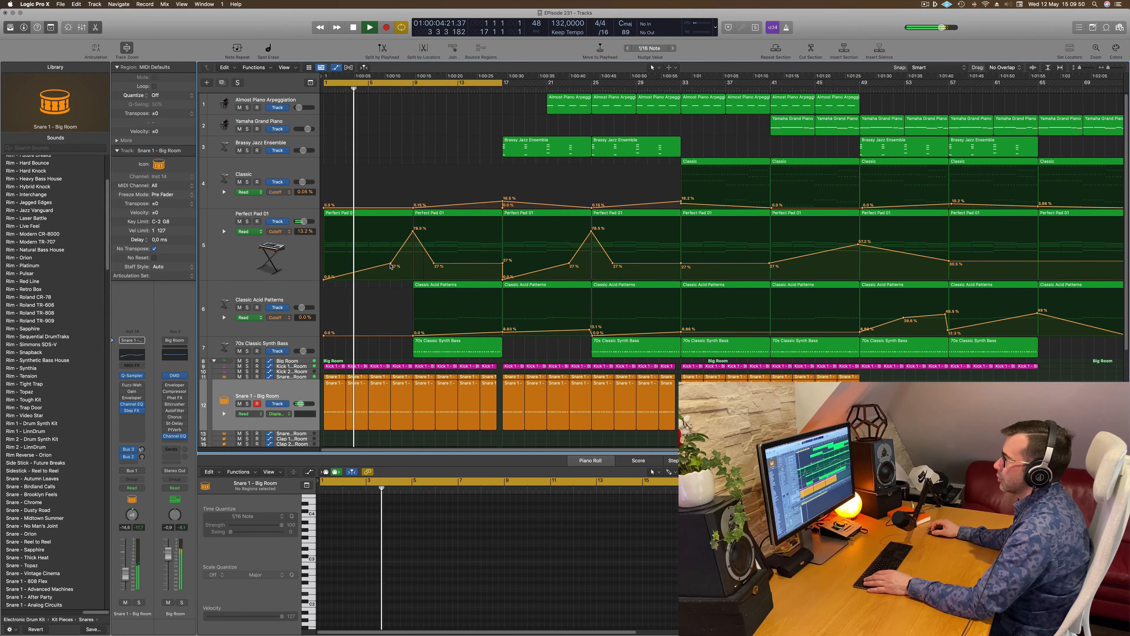
scroll(442, 111, down, 2)
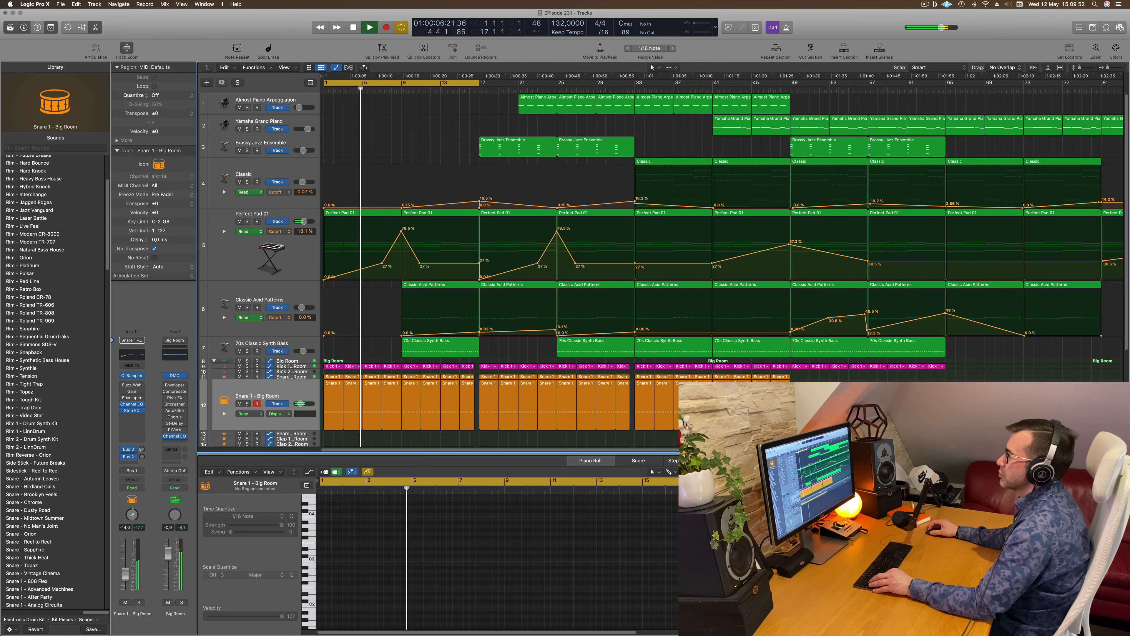
scroll(444, 144, up, 3)
drag(406, 236, 387, 262)
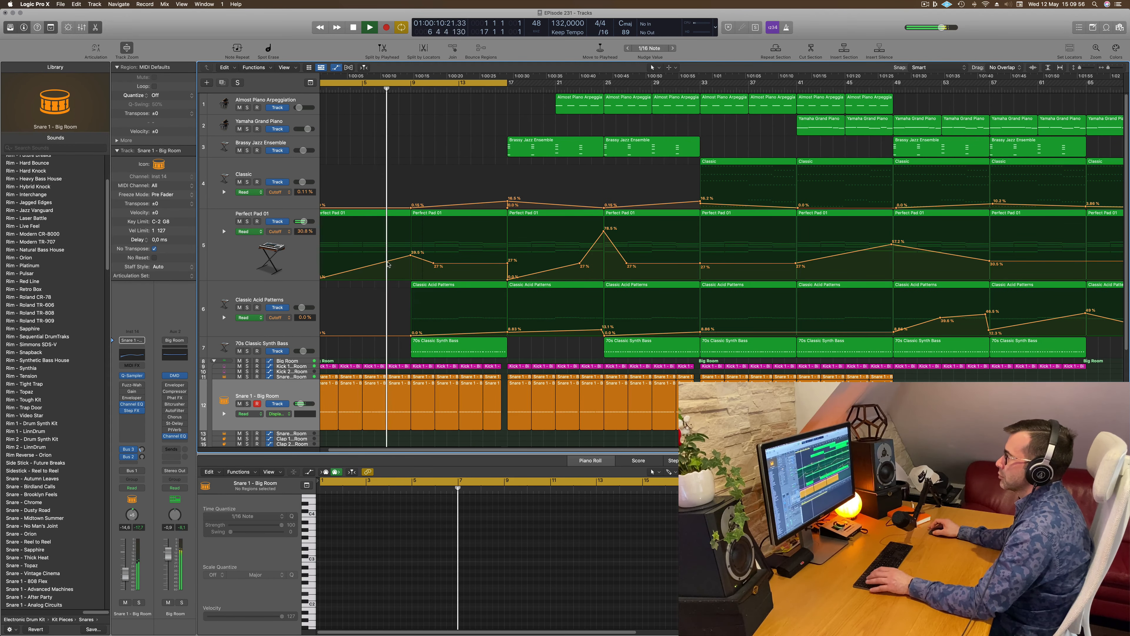
Delete the Perfect Pad 01 and 70s Classic Synth Bass regions that start at bar 9.
key(Return)
click(441, 270)
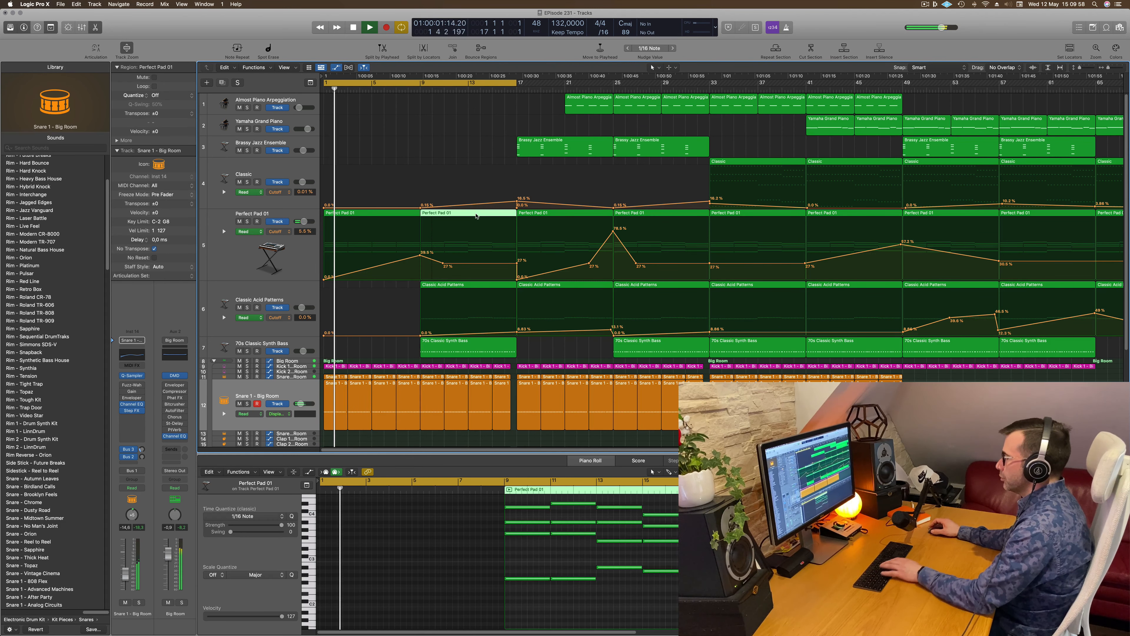
key(Delete)
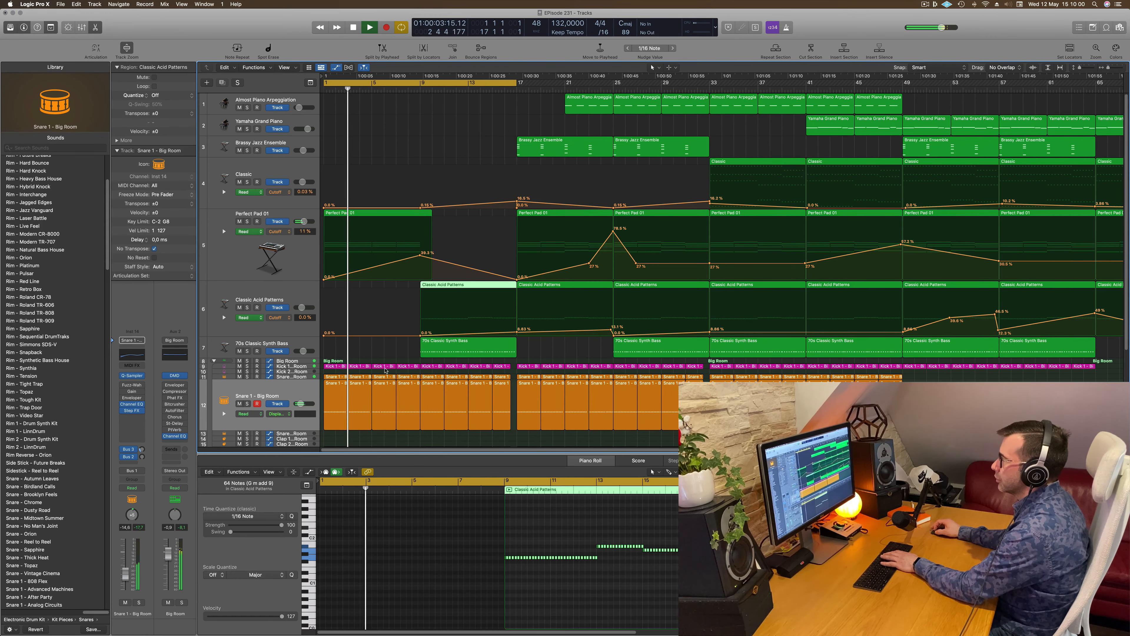
click(429, 348)
key(Delete)
click(427, 311)
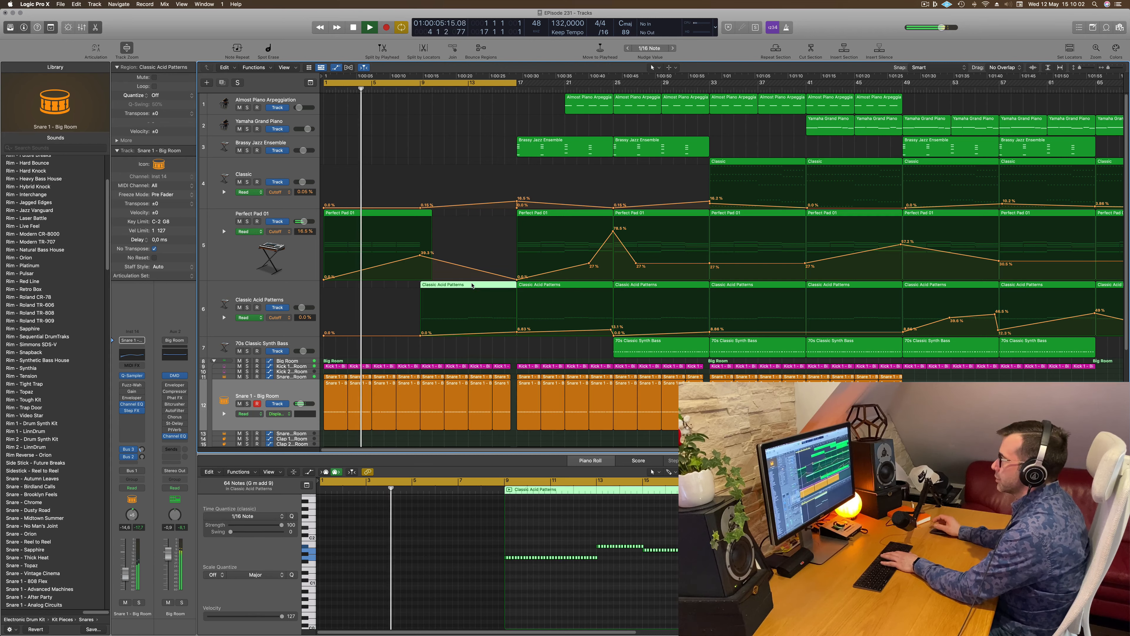
Cut off the first Perfect Pad 01 region's overhang at bar 9 and copy the region with its automation to bar 9.
super+double_click(420, 215)
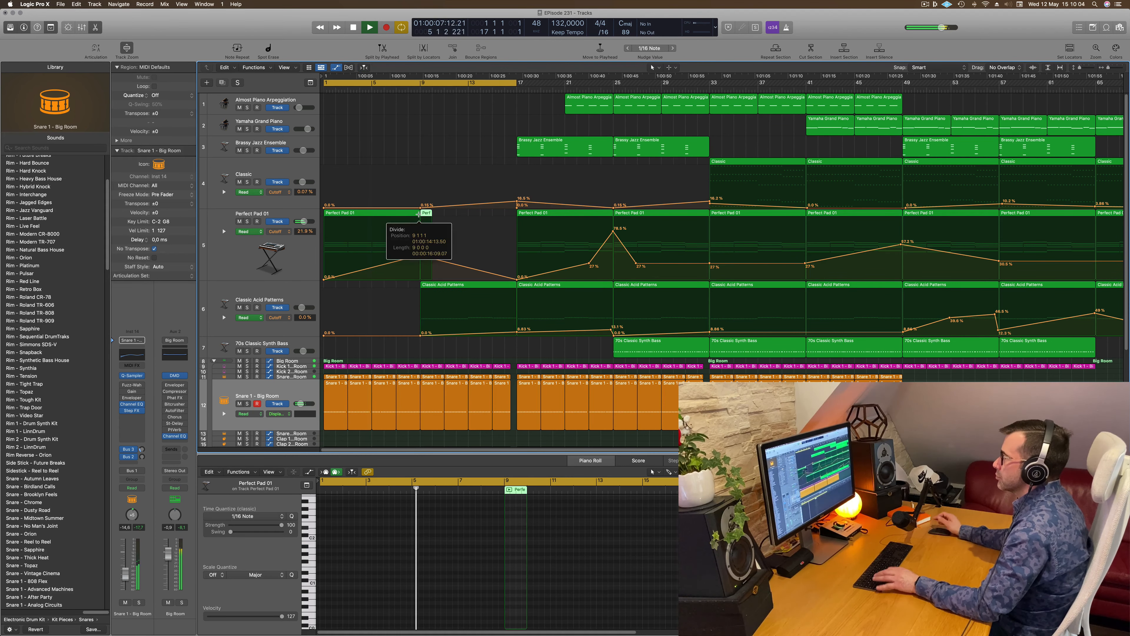
key(Delete)
click(391, 211)
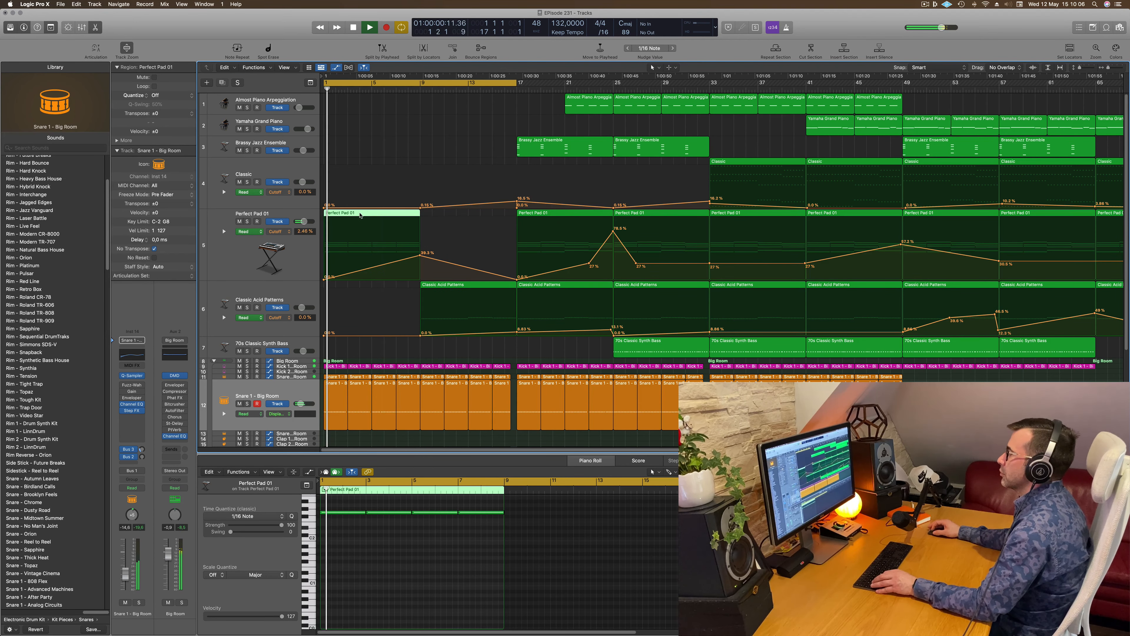
alt+drag(390, 211, 449, 218)
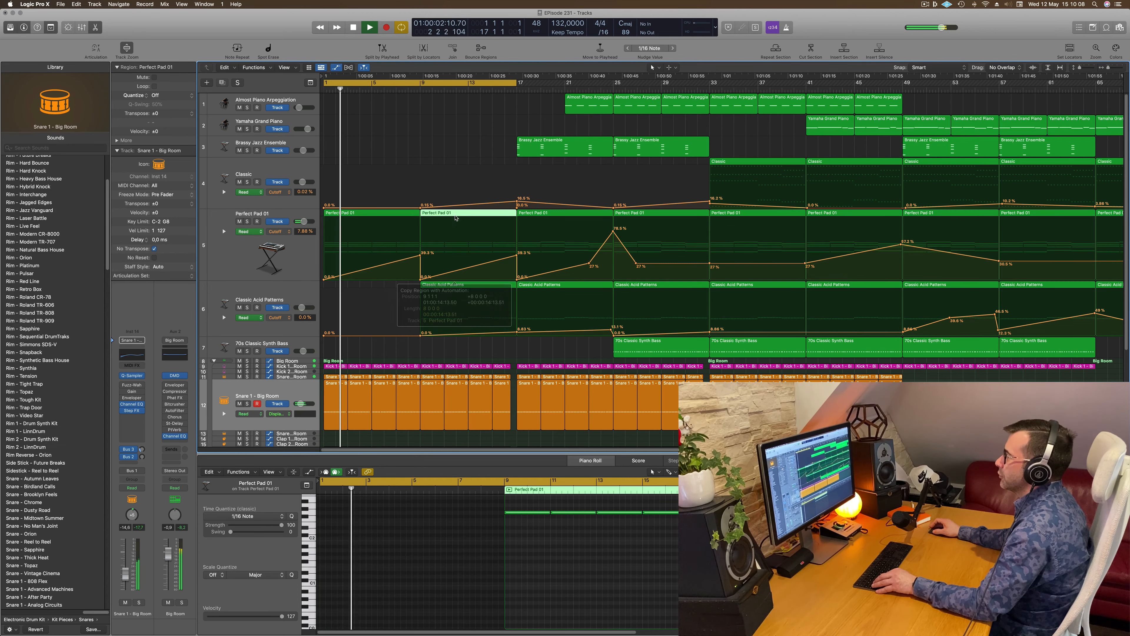
Remove the 0% cutoff point at bar 9 on Perfect Pad 01 and lower the remaining point there to about 22%.
click(421, 279)
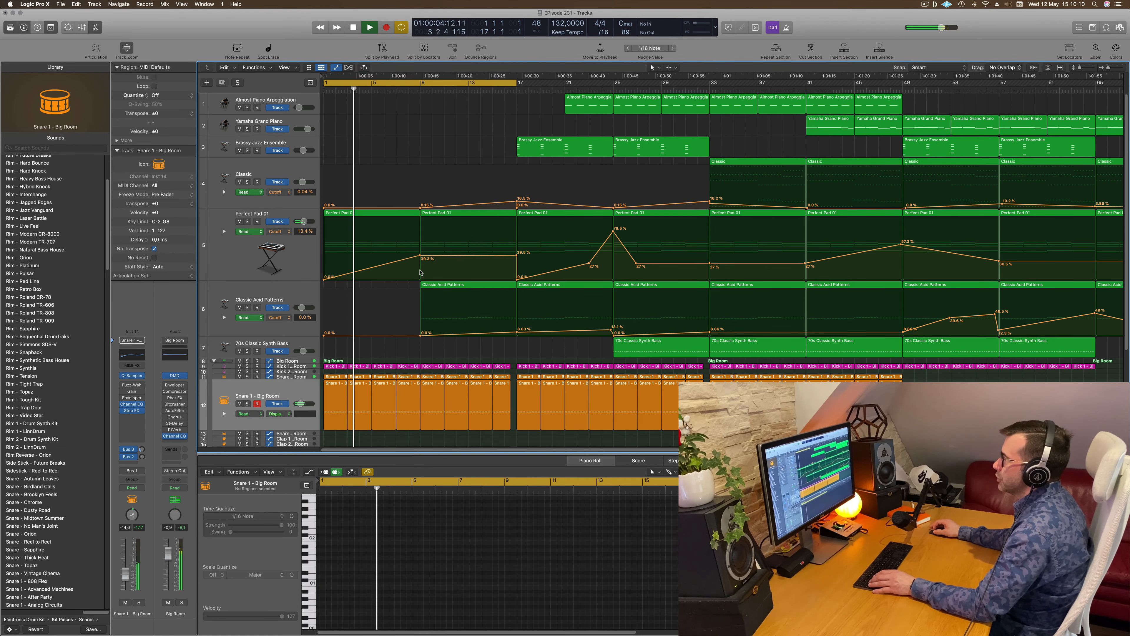
drag(420, 256, 421, 267)
click(419, 255)
key(space)
key(space)
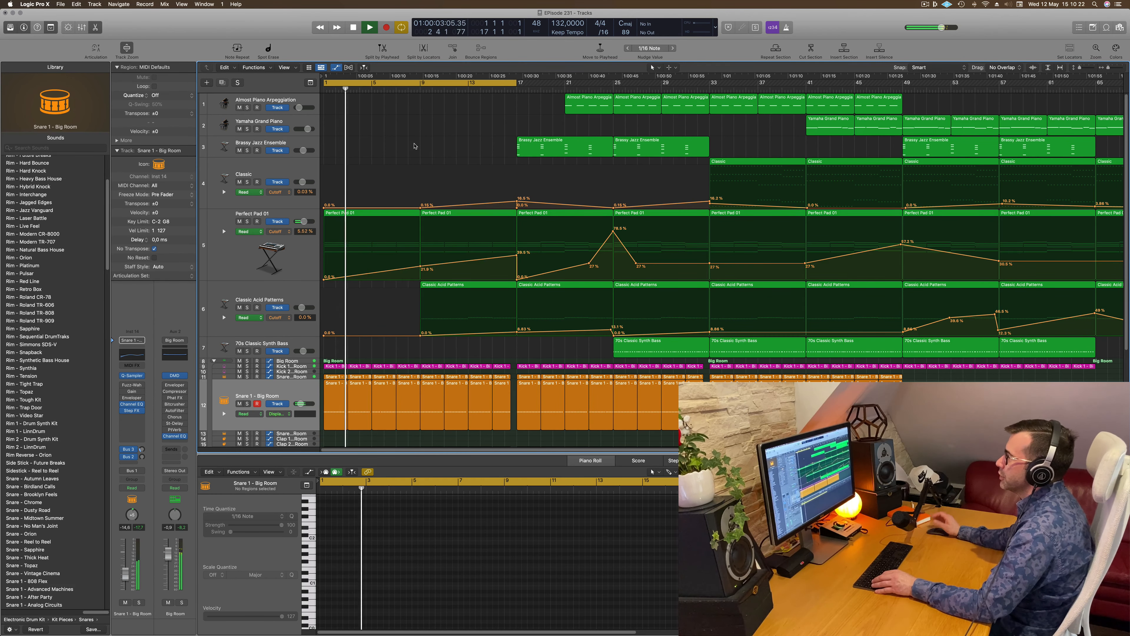
Select the Perc 1 track and audition it in solo from the start of the song.
scroll(418, 267, down, 5)
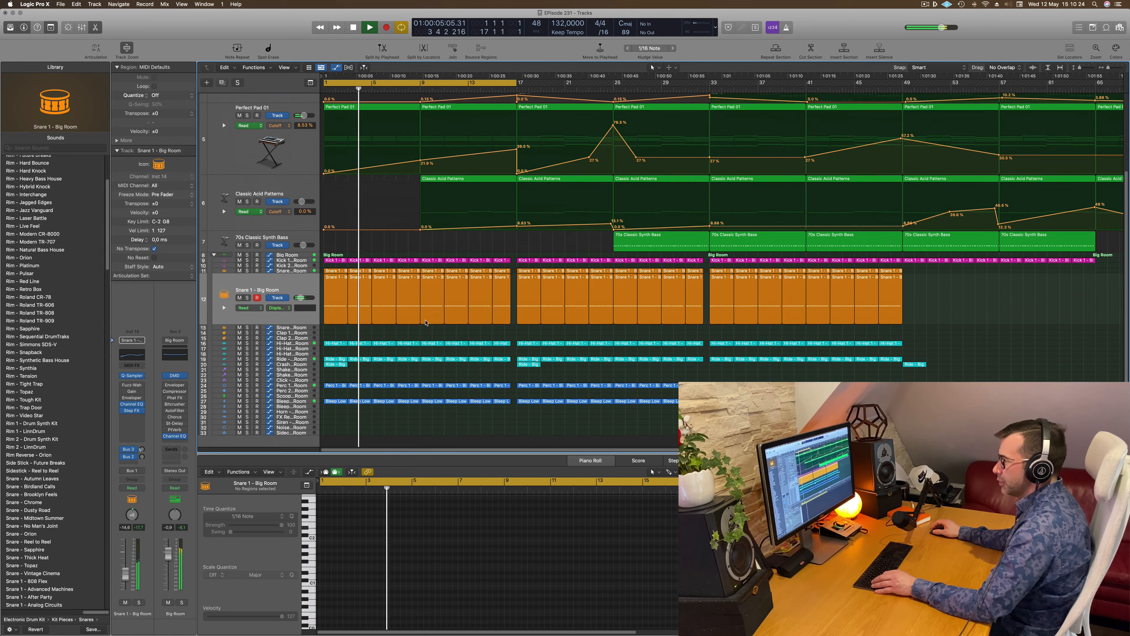
scroll(423, 336, down, 1)
key(space)
key(space)
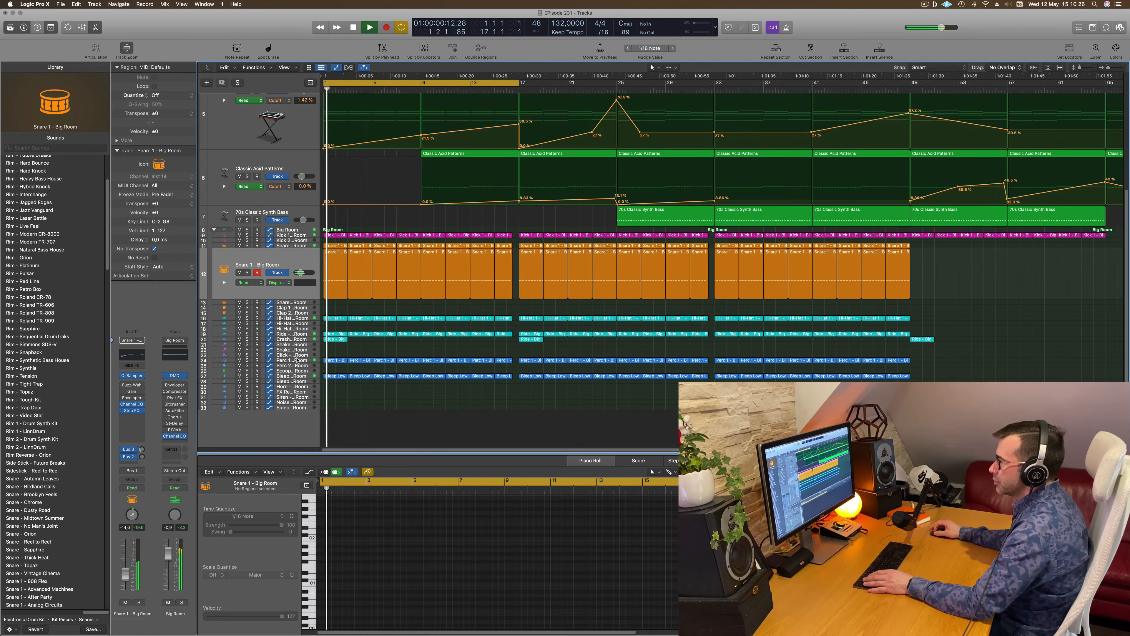
click(265, 351)
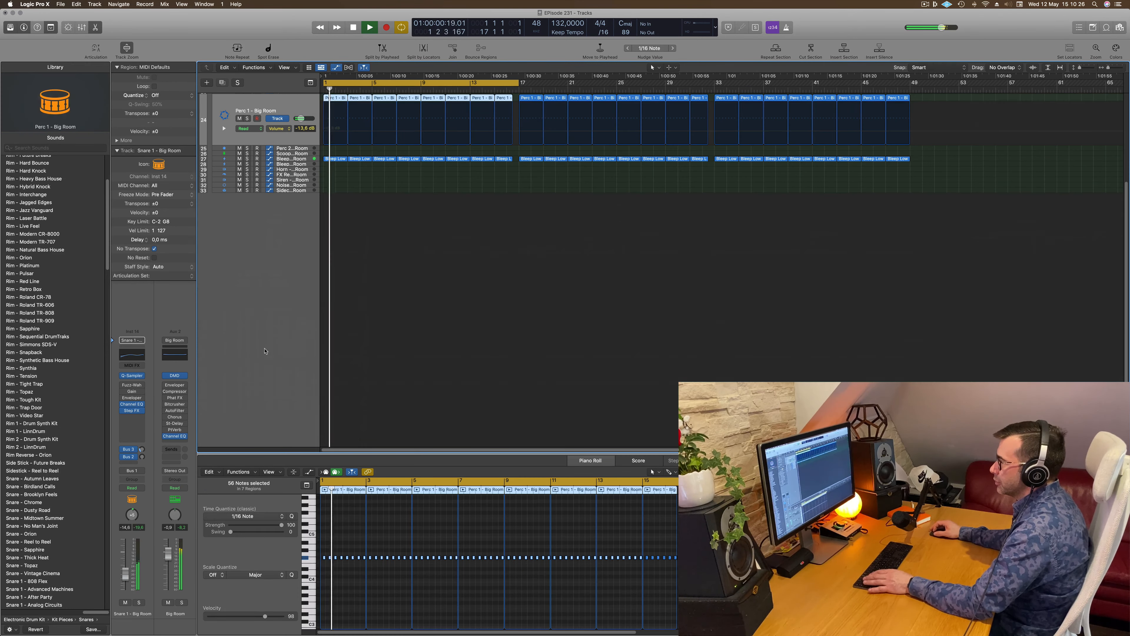
click(247, 118)
Delete the Perc 1 regions in bars 1 to 8, turn off the track's solo and restart playback.
drag(337, 211, 393, 219)
key(BackSpace)
click(408, 218)
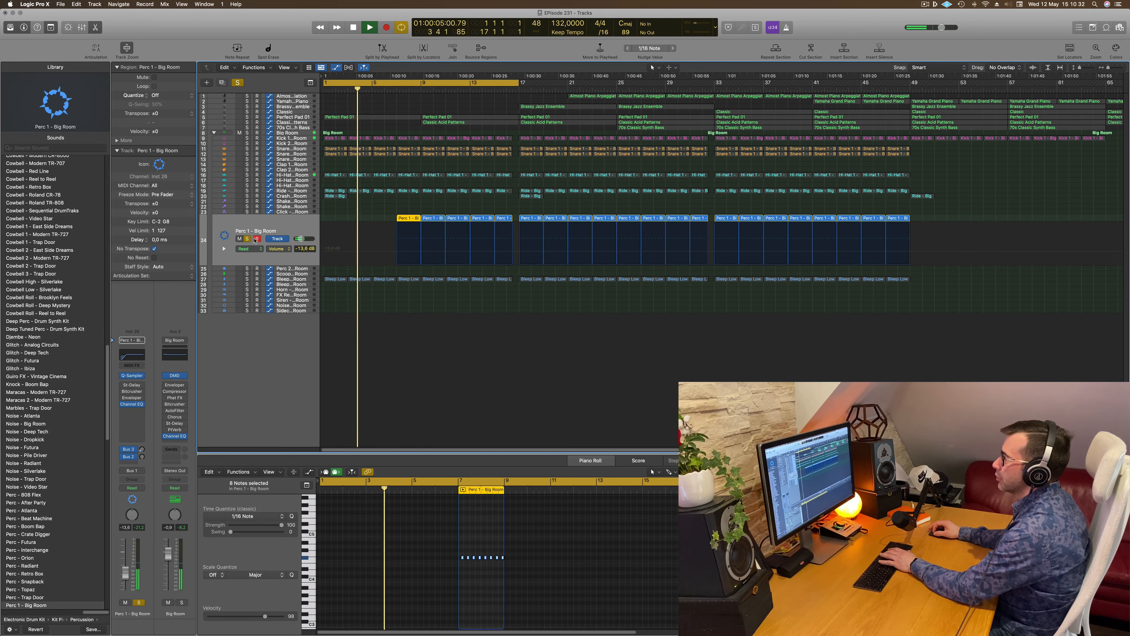
key(BackSpace)
click(247, 239)
key(space)
key(space)
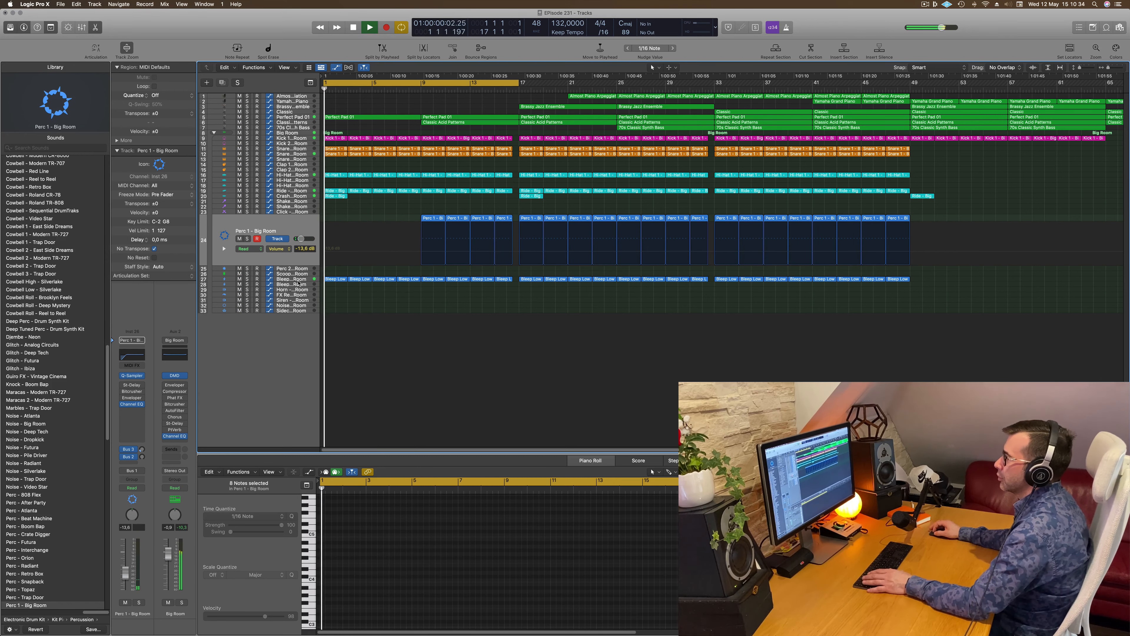
Audition the Bleep Low track in solo, then turn the solo off and replay the full mix.
click(290, 279)
key(space)
key(space)
click(247, 255)
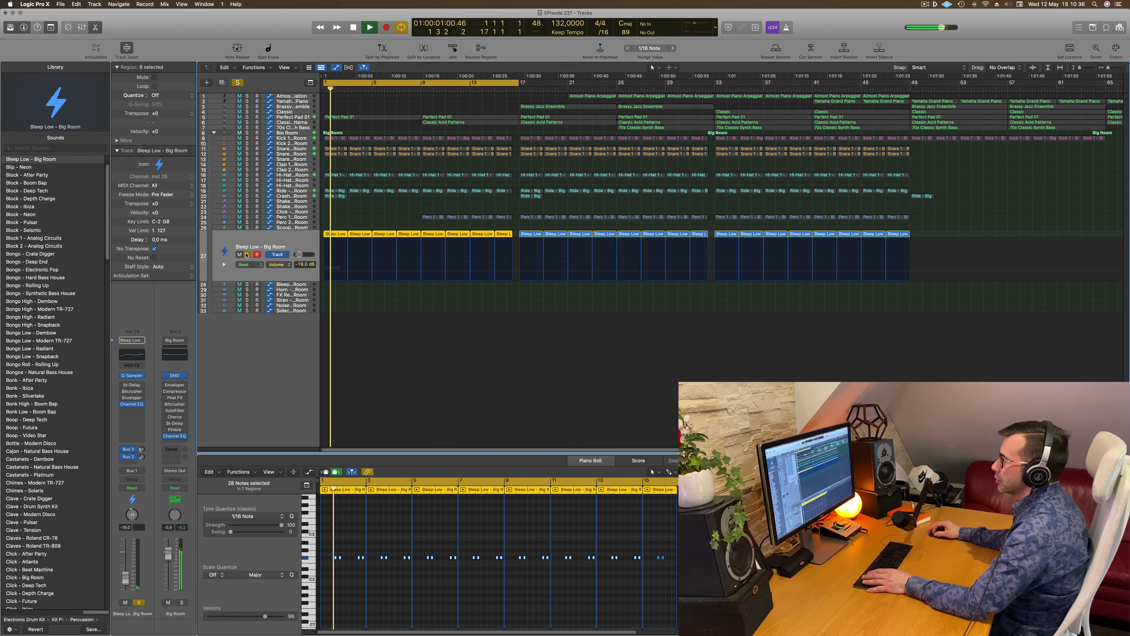
click(247, 254)
key(space)
key(space)
Delete the Bleep Low regions in bars 1 to 8.
drag(344, 225, 397, 230)
key(Delete)
key(space)
scroll(383, 227, up, 5)
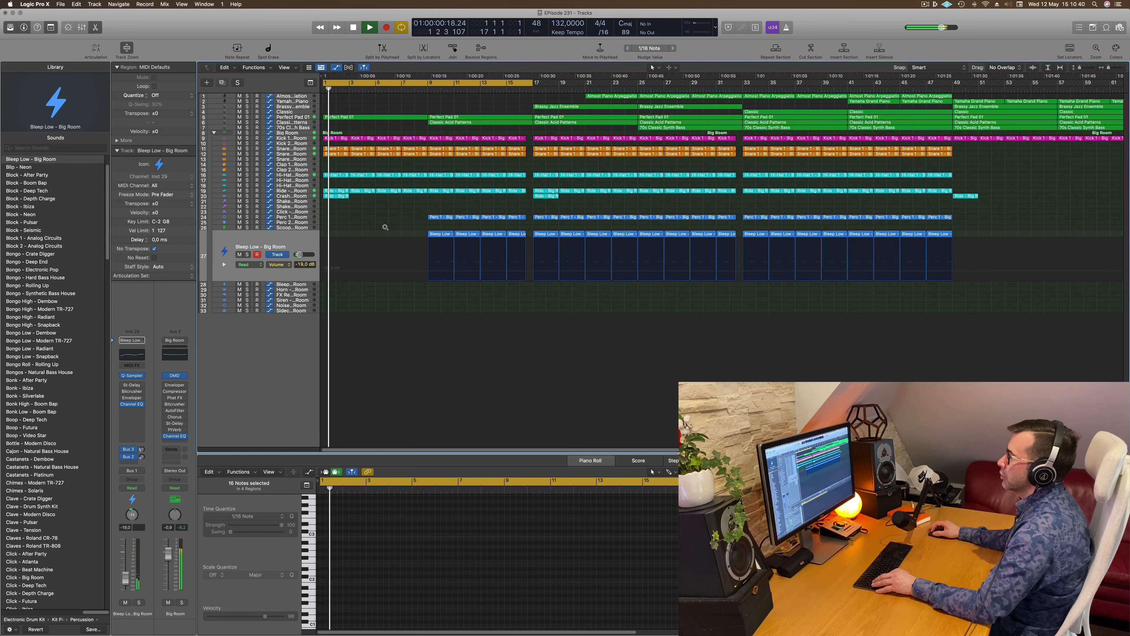
scroll(383, 227, down, 1)
Listen to the intro from the start with the Ride track temporarily muted.
key(space)
key(space)
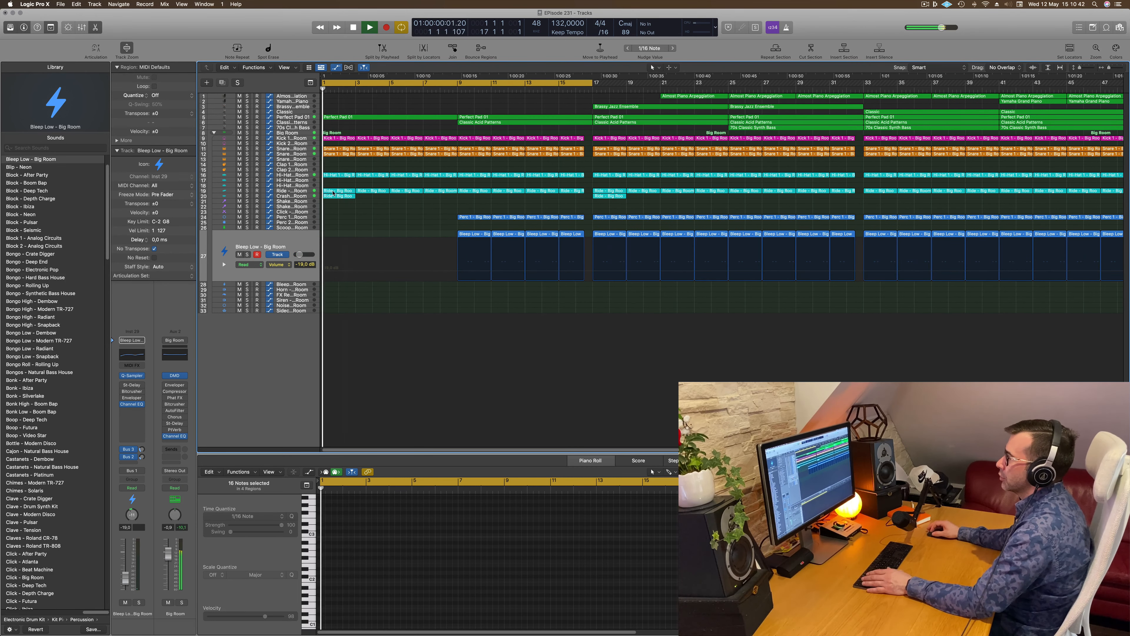
click(239, 190)
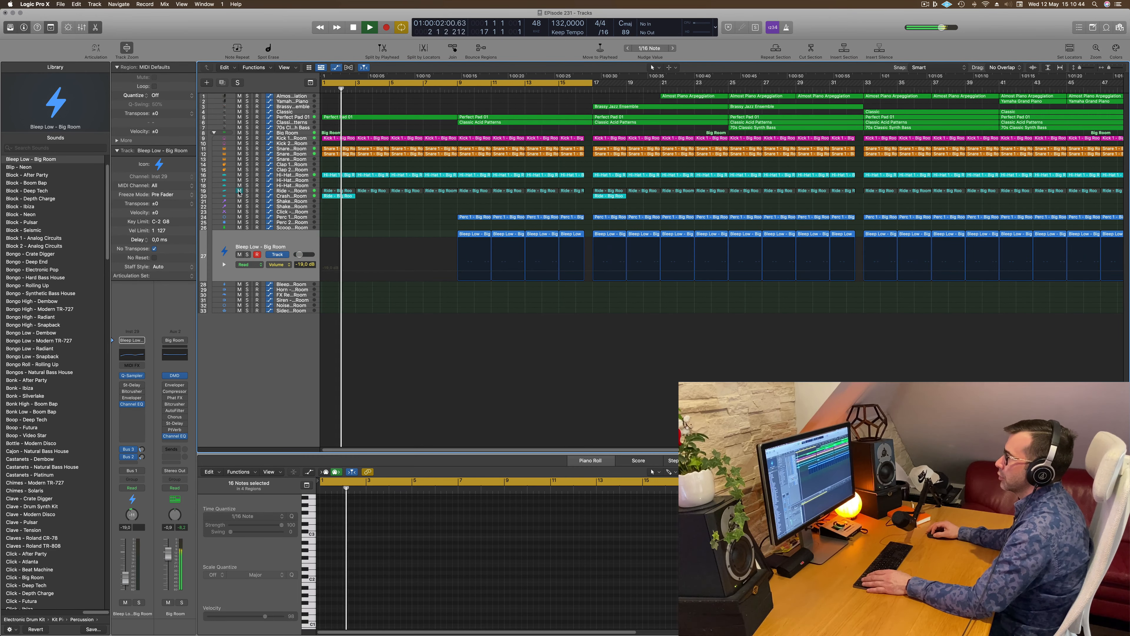
key(space)
key(space)
click(239, 190)
Delete the Ride regions in bars 1 to 16 and replay the intro.
drag(327, 186, 572, 191)
key(Delete)
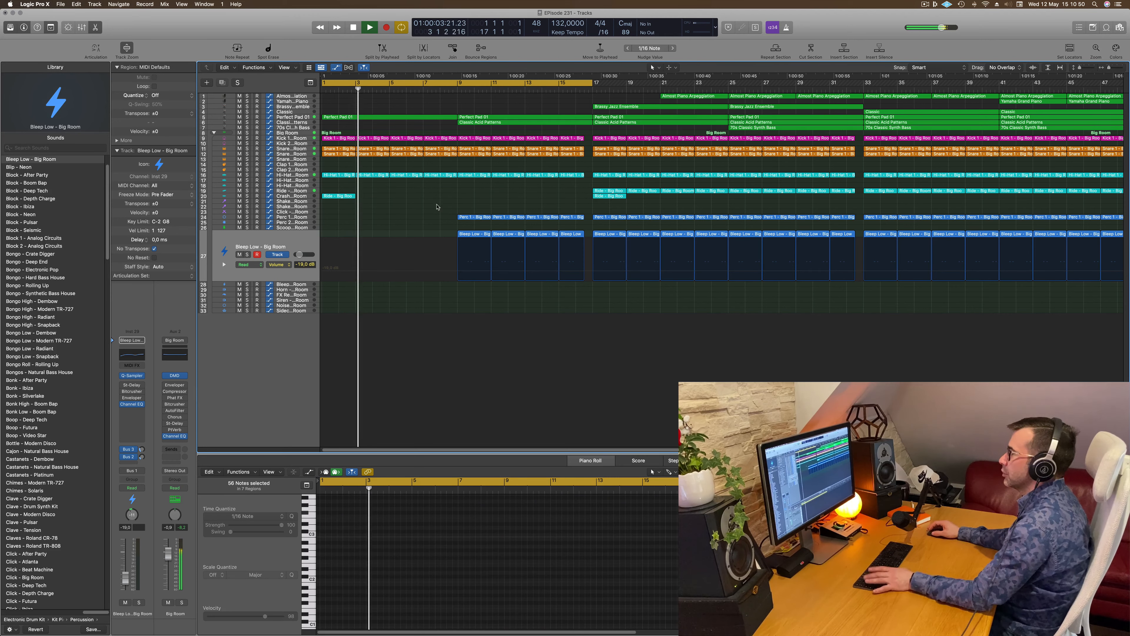
key(space)
key(space)
Select the Kick 1 region at bar 7 and examine its notes in the Piano Roll.
scroll(408, 328, up, 3)
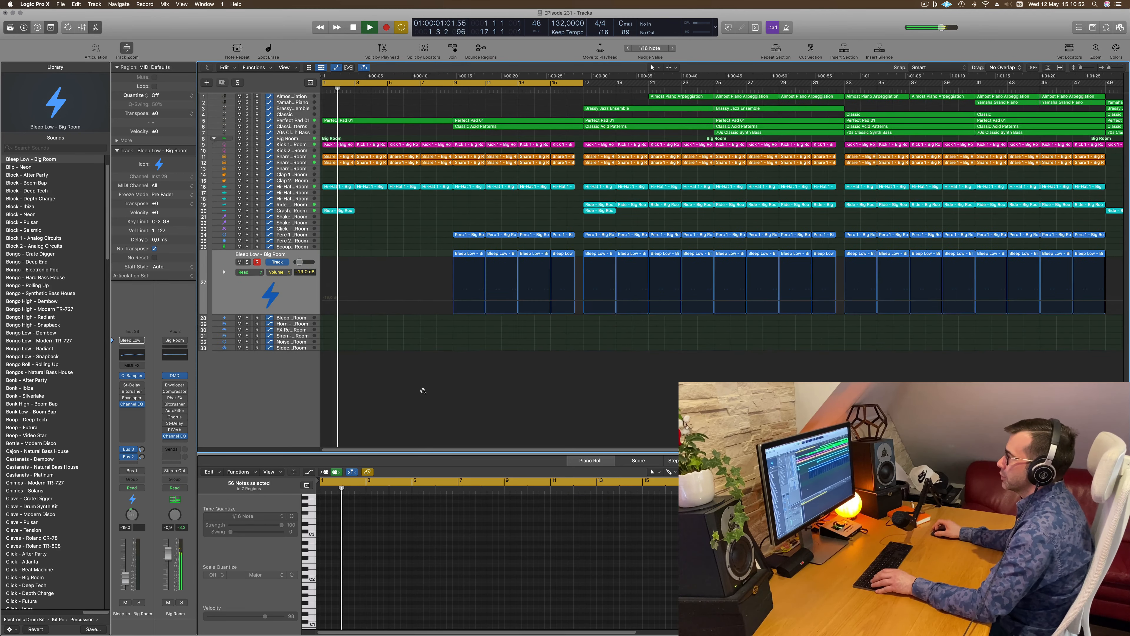
scroll(393, 273, up, 2)
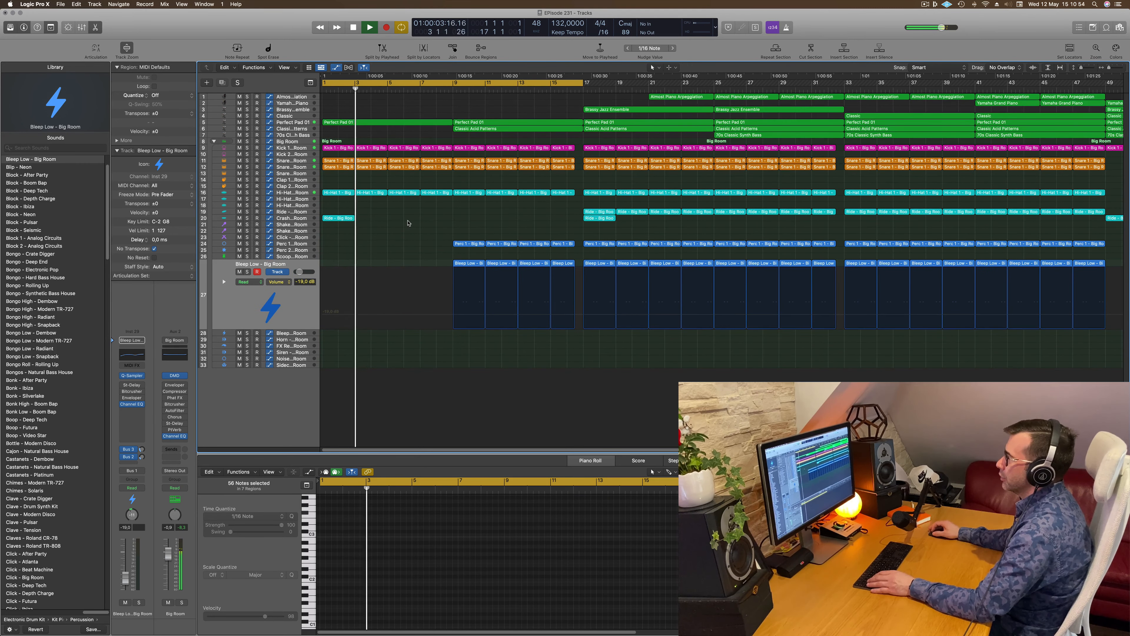
scroll(422, 227, up, 3)
click(447, 148)
scroll(523, 101, down, 2)
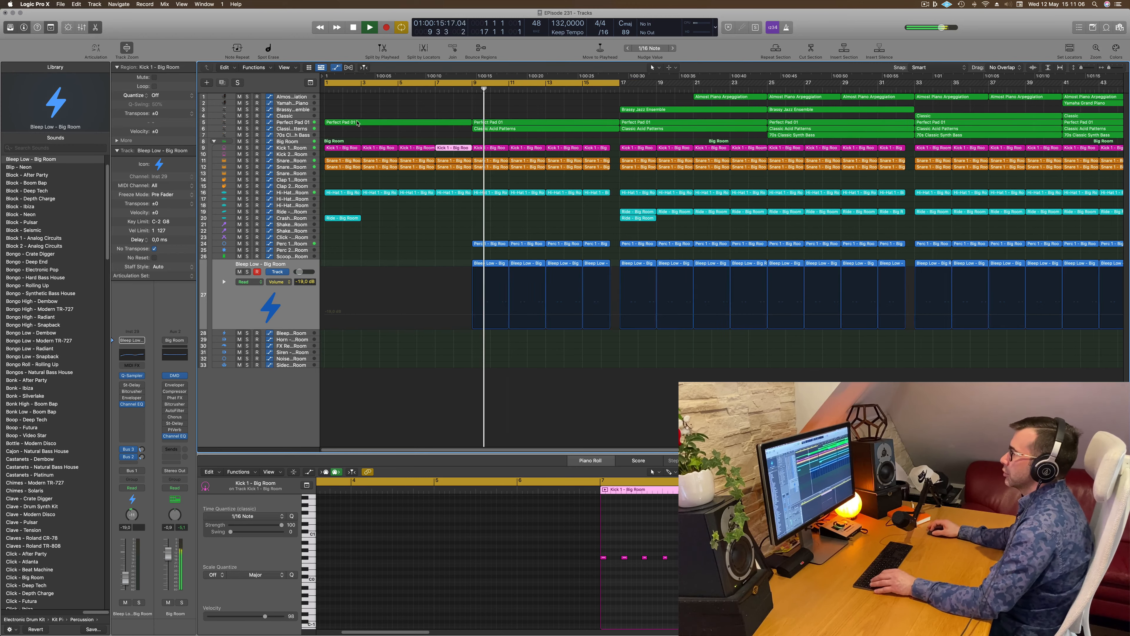
Stop playback, select the Classic Acid Patterns region at bar 9, and duplicate its track with the same settings.
click(478, 129)
key(space)
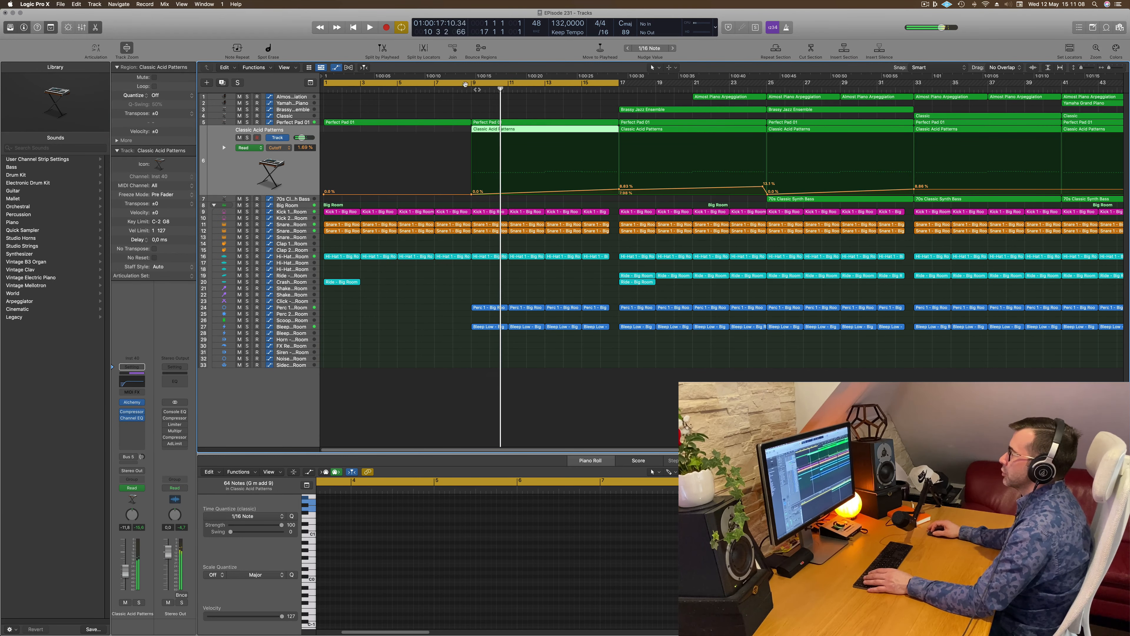
click(553, 113)
click(488, 131)
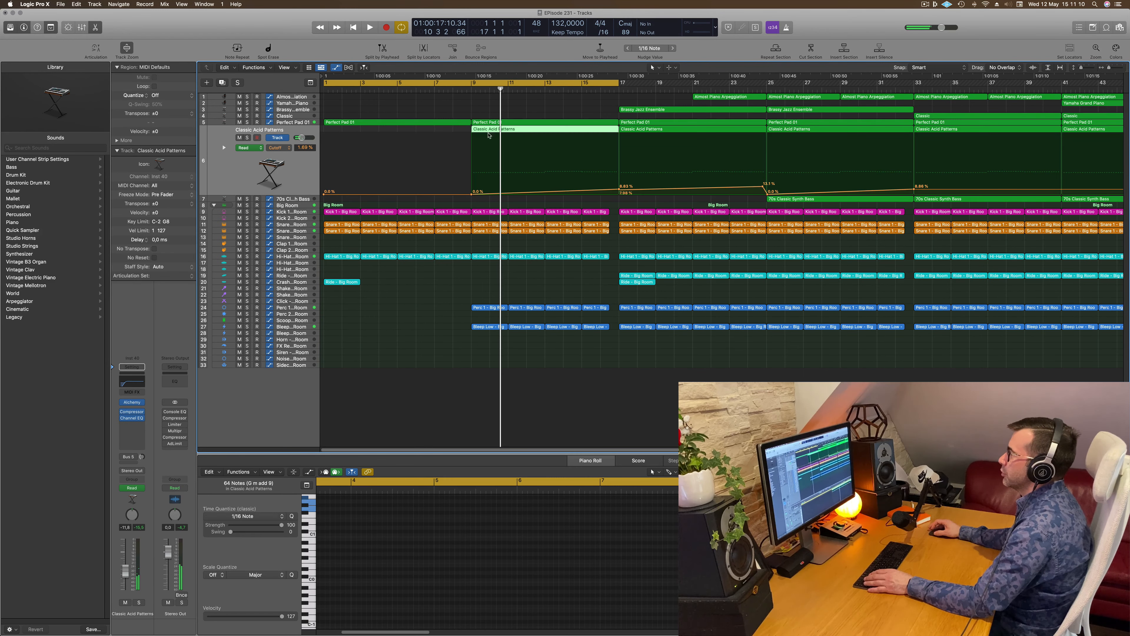
click(222, 82)
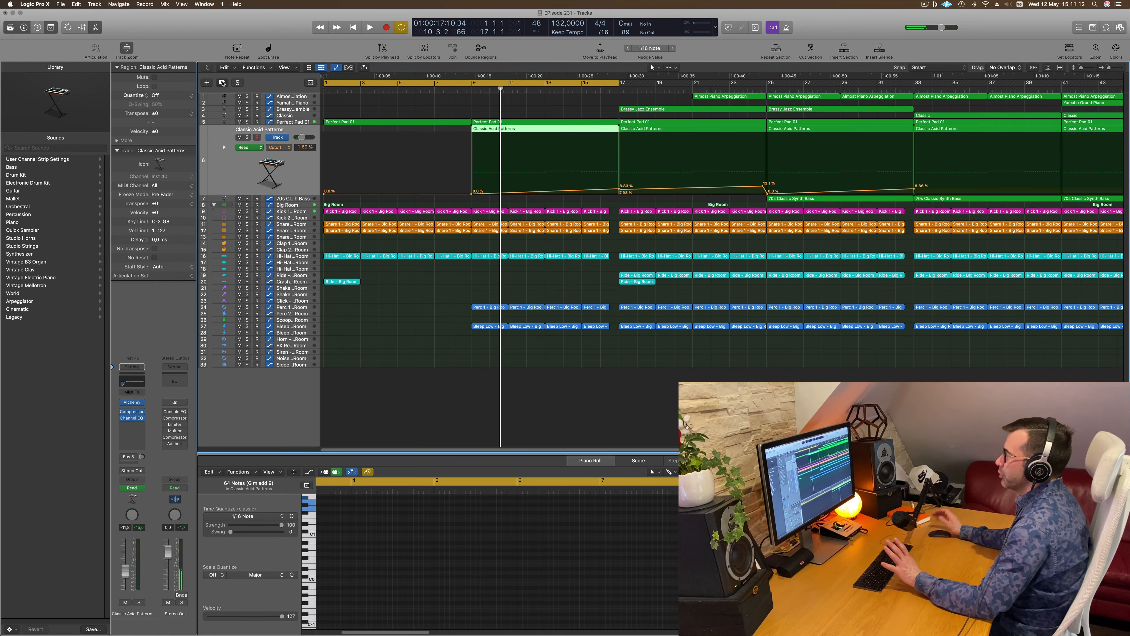
Copy the bar 9 Classic Acid Patterns region with its automation onto the duplicated track and delete the original region.
drag(524, 127, 527, 143)
click(533, 129)
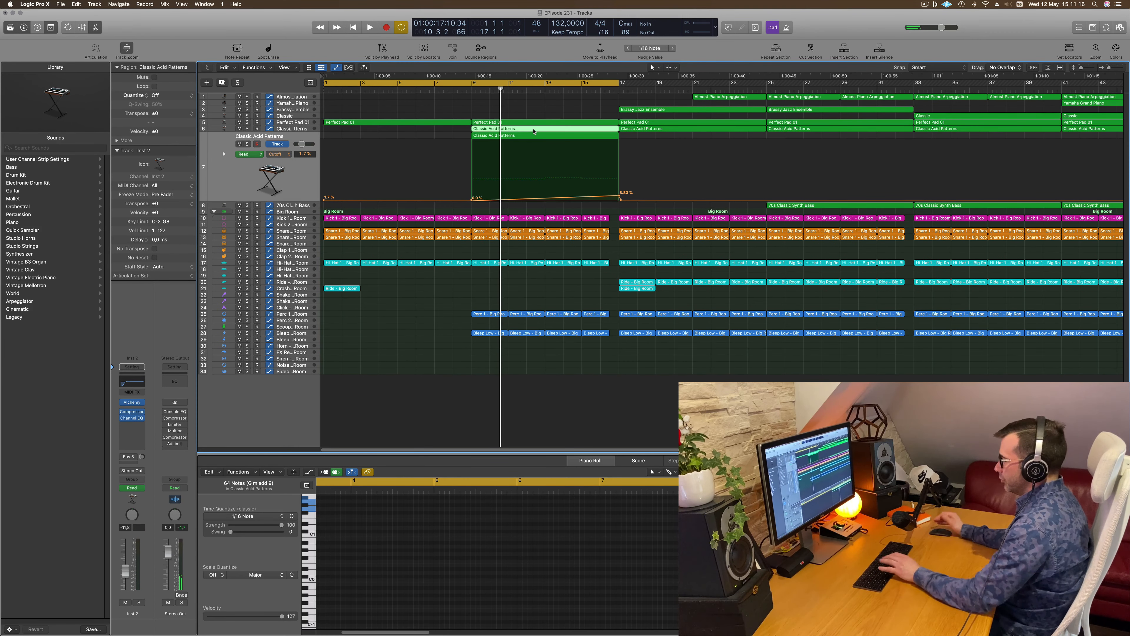
key(Delete)
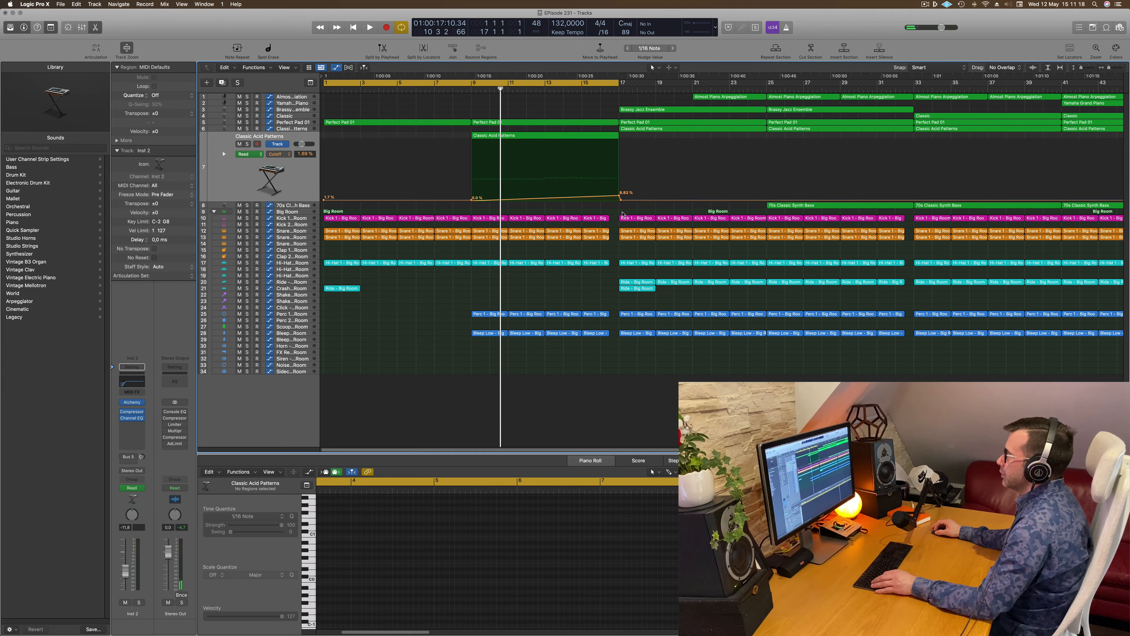
Replay the intro and delete the Perc 1 and Bleep Low regions in bars 9 to 16.
click(572, 138)
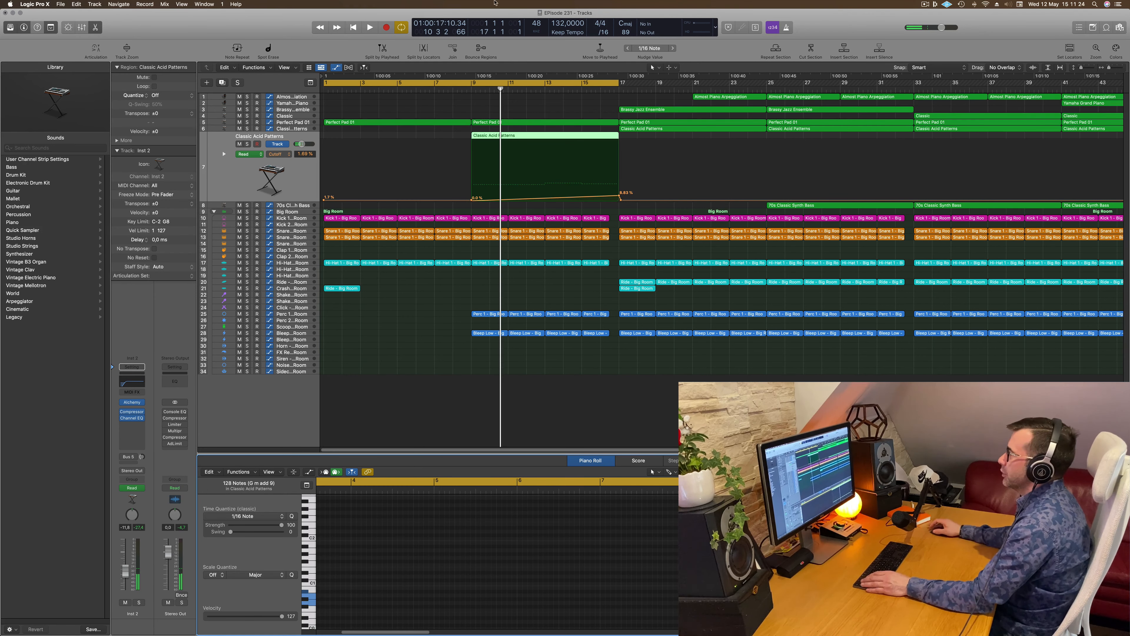
key(space)
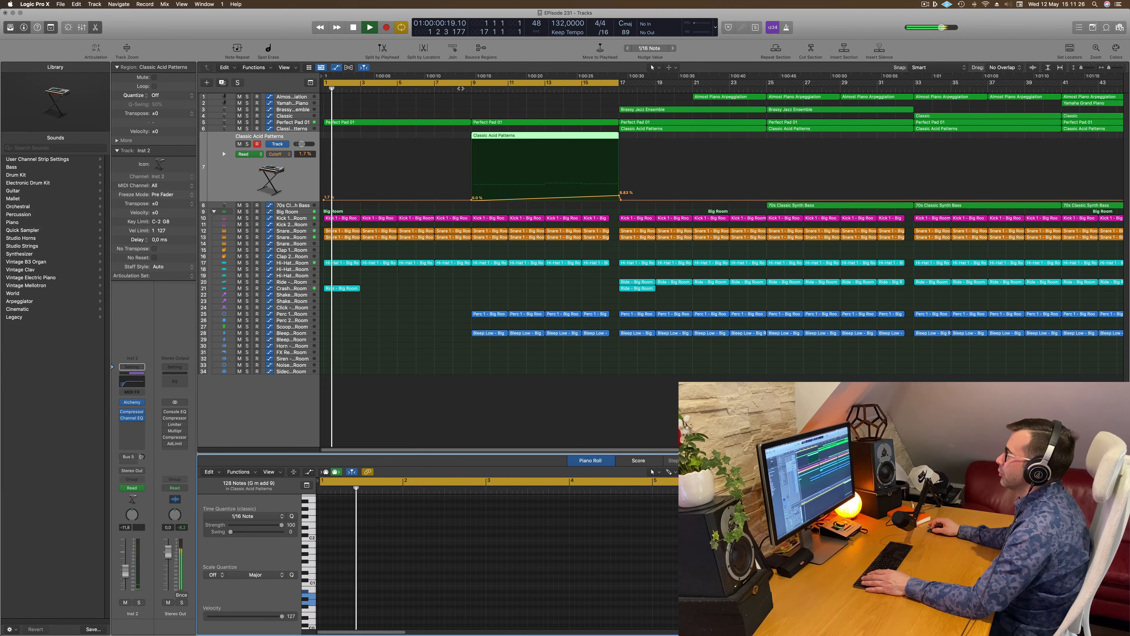
drag(482, 297, 600, 352)
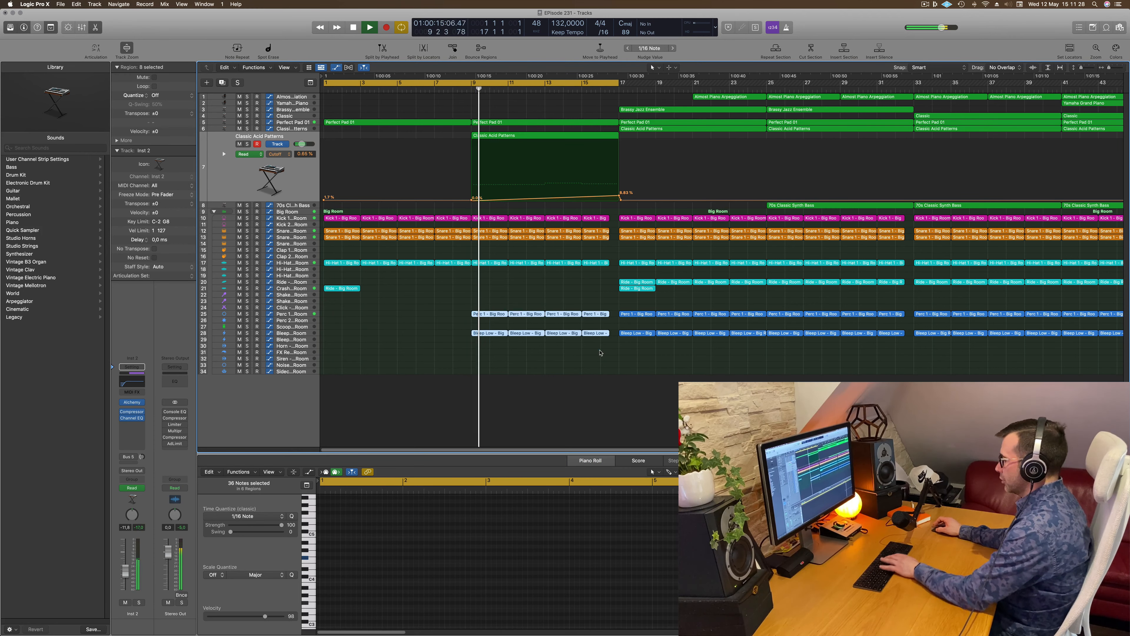
key(Delete)
Replace the notes from bar 13 onward in the duplicated track's Classic Acid Patterns region with a repeat of the bars 9 to 12 notes.
scroll(452, 117, down, 4)
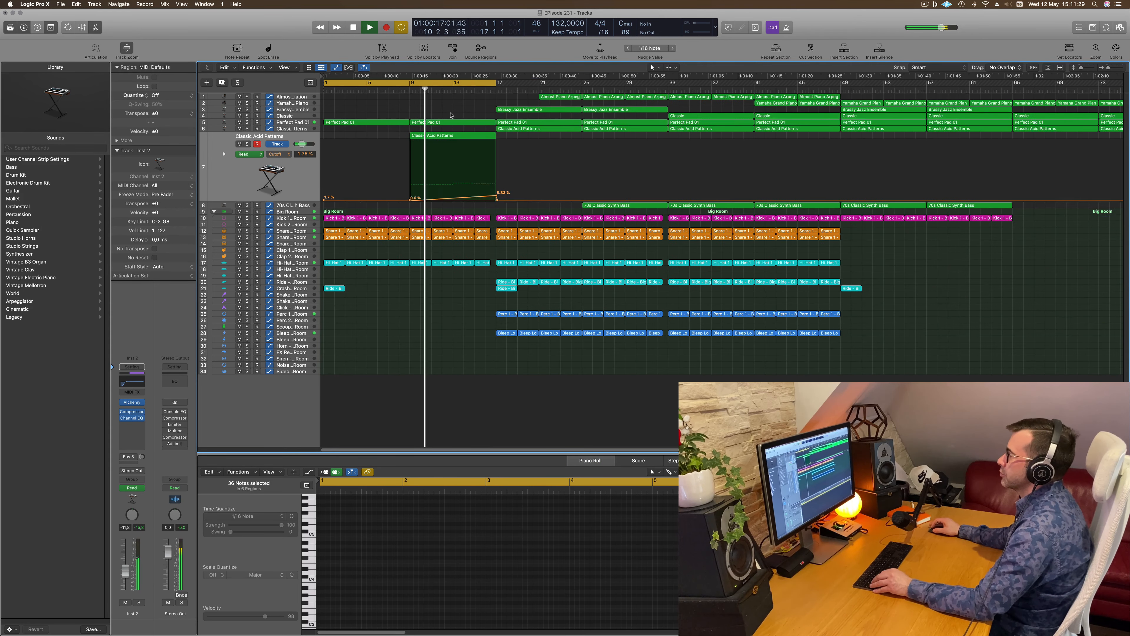
scroll(462, 129, up, 2)
scroll(462, 129, left, 1)
click(463, 136)
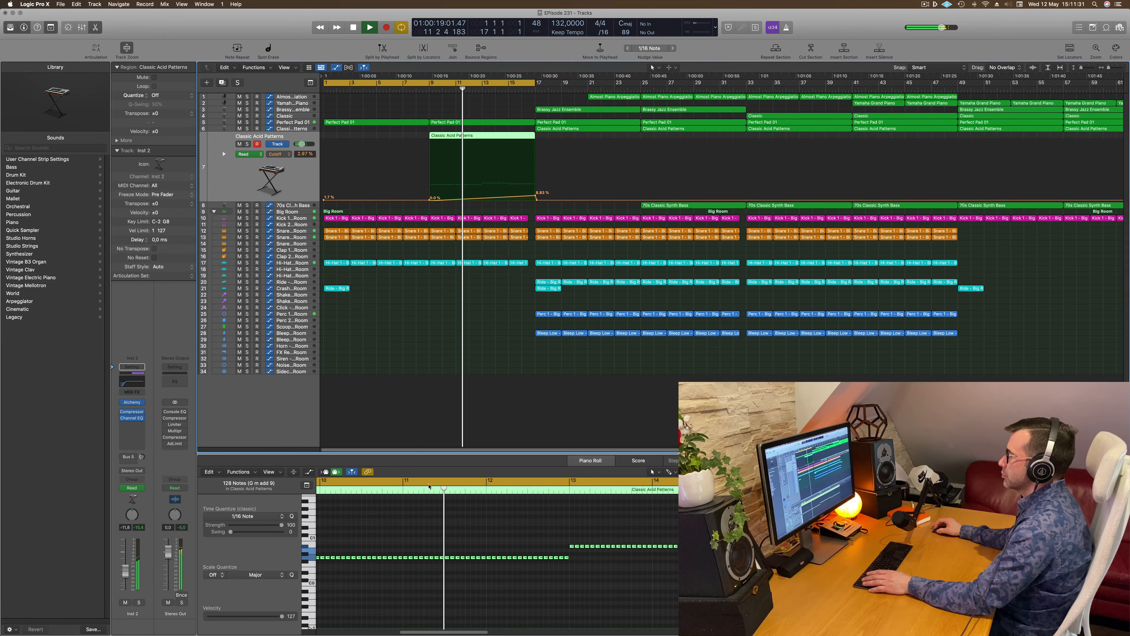
drag(573, 532, 678, 583)
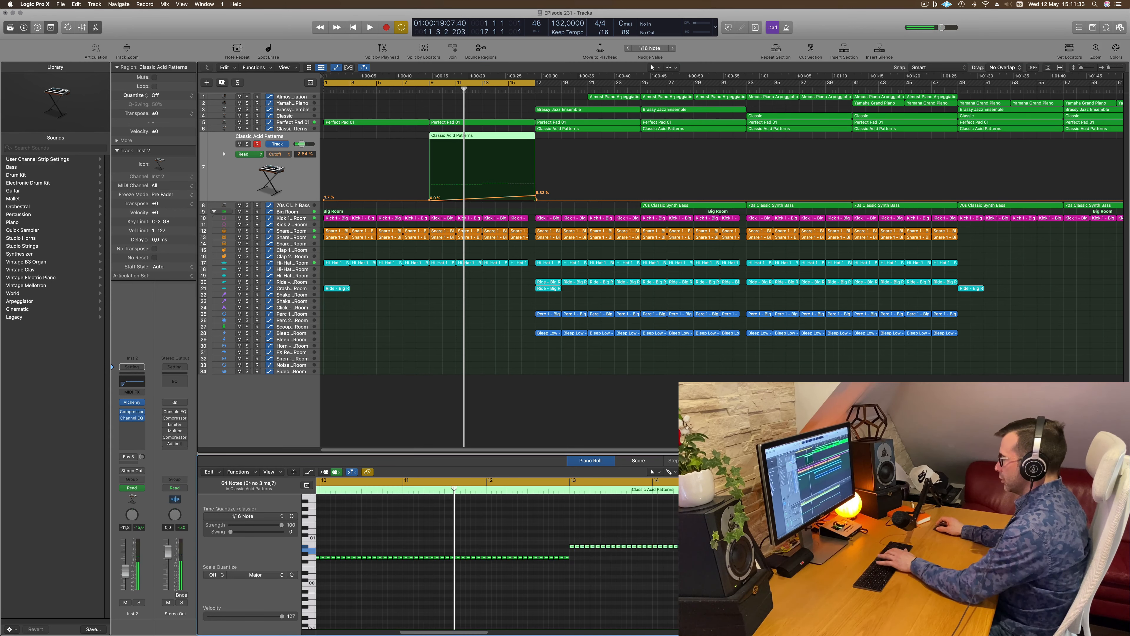
drag(648, 525, 314, 623)
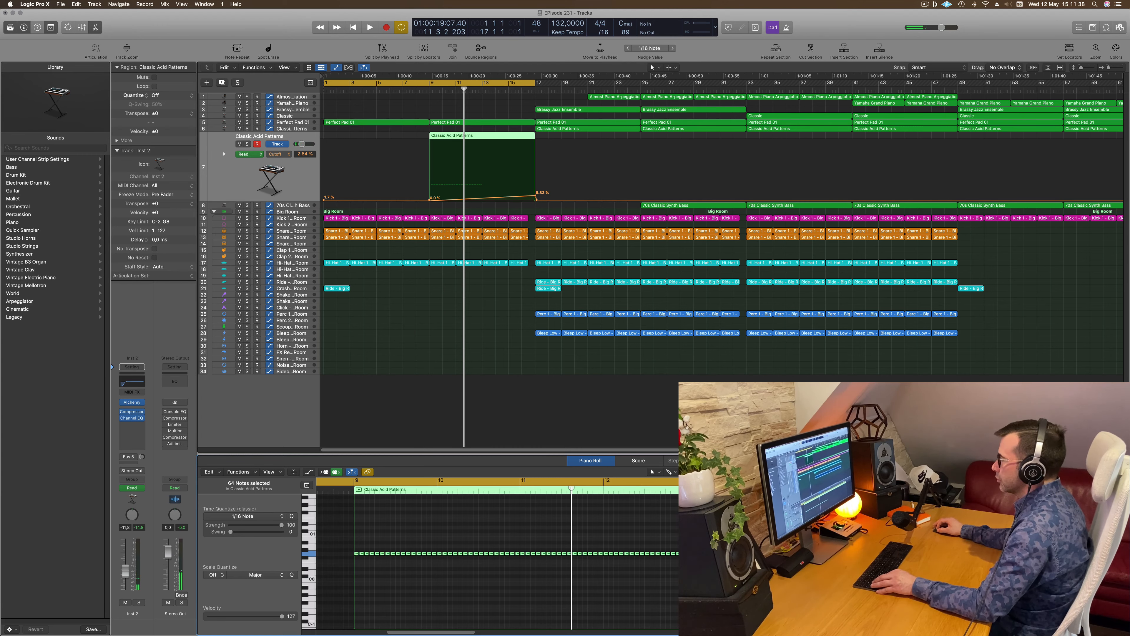
key(ctrl+m)
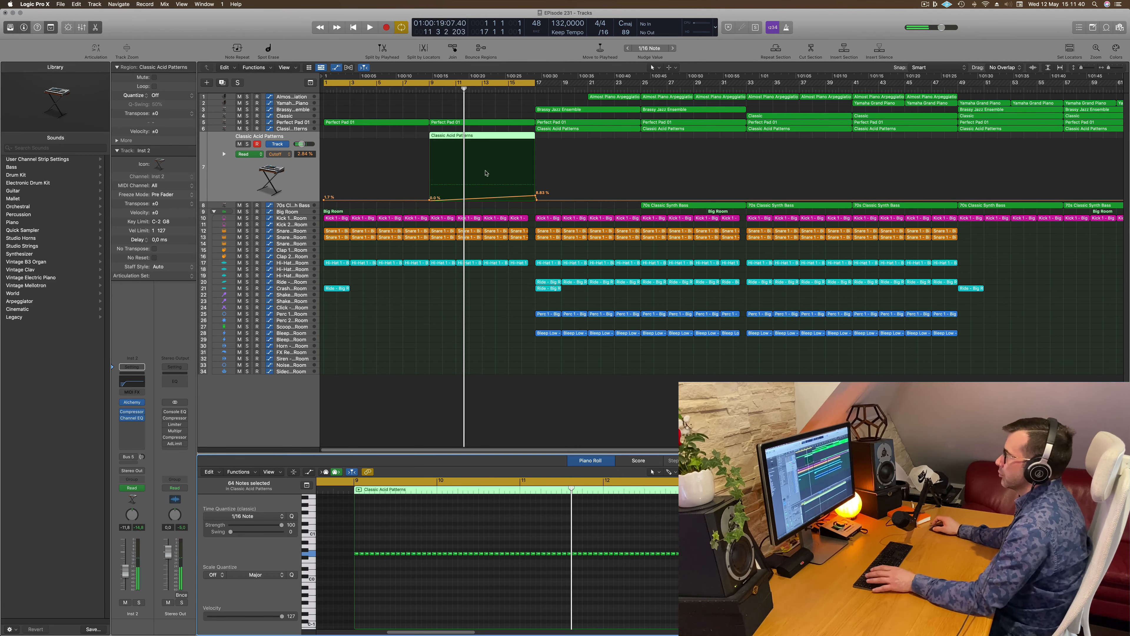
Replay from the start and copy the Crash track's bar 1 region to bar 9.
key(space)
scroll(440, 369, left, 3)
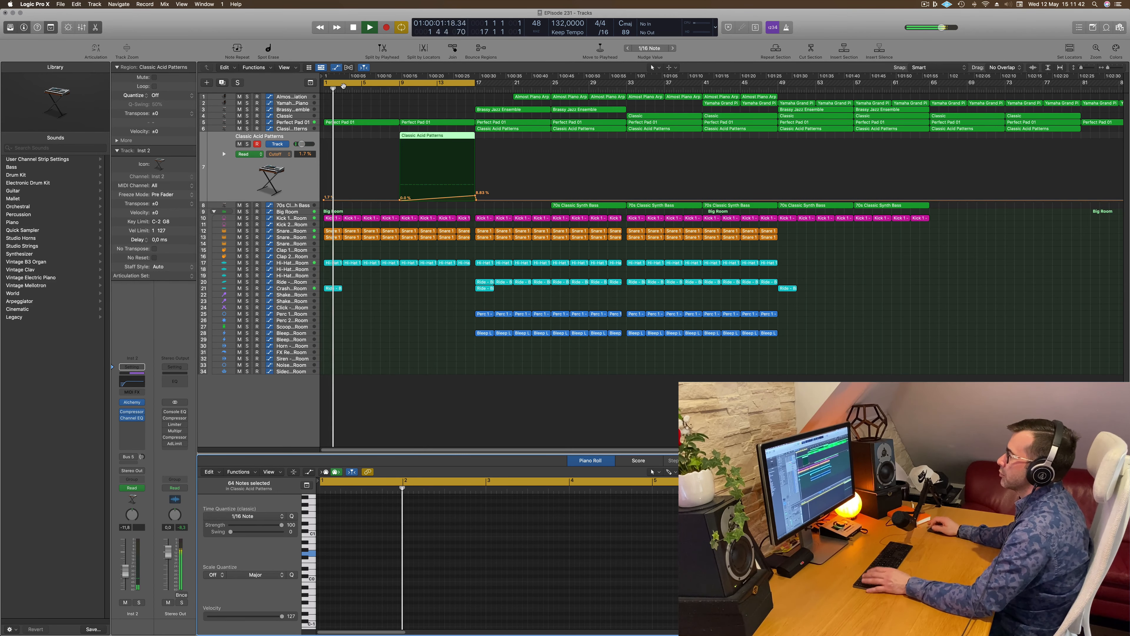
drag(333, 288, 409, 288)
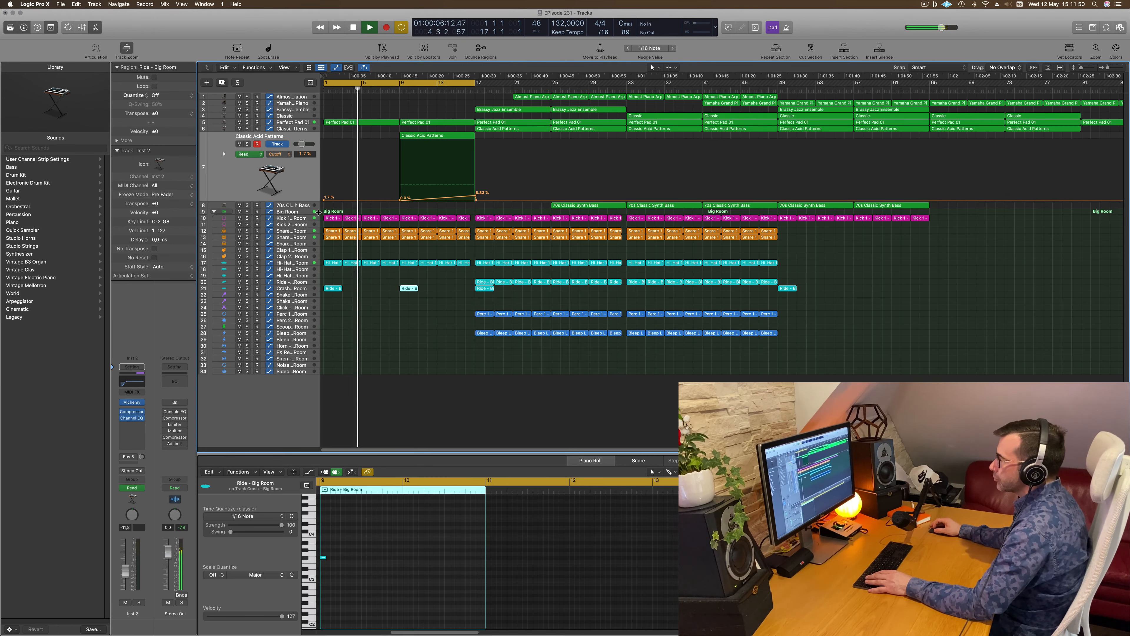
Listen to the intro with the lower Snare 1 track selected and check its automation mode options.
click(298, 237)
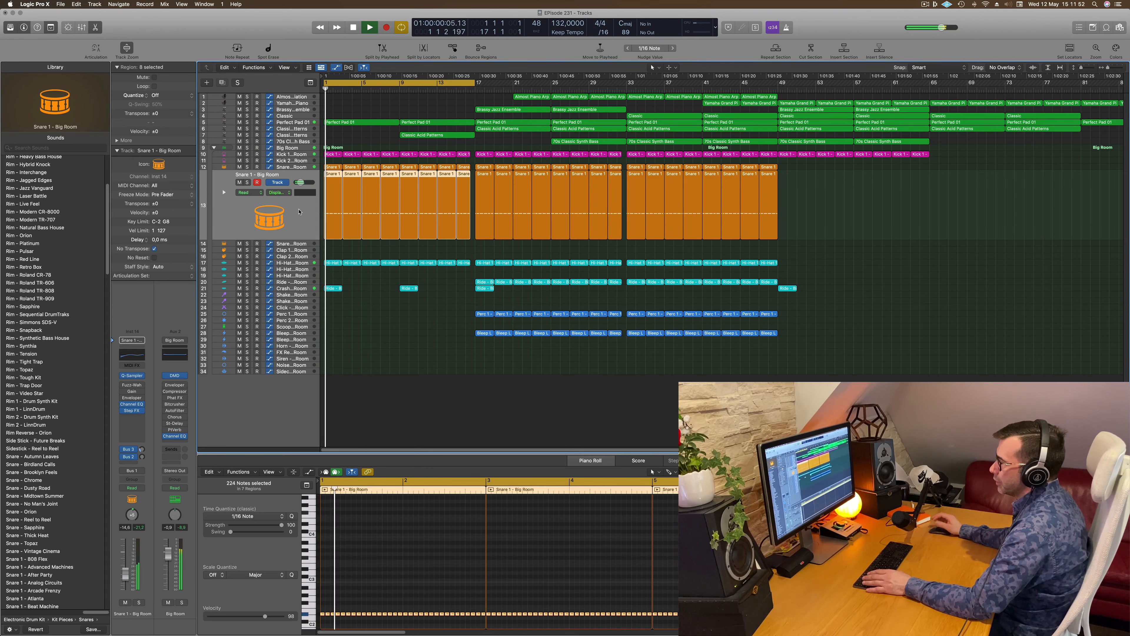
click(130, 487)
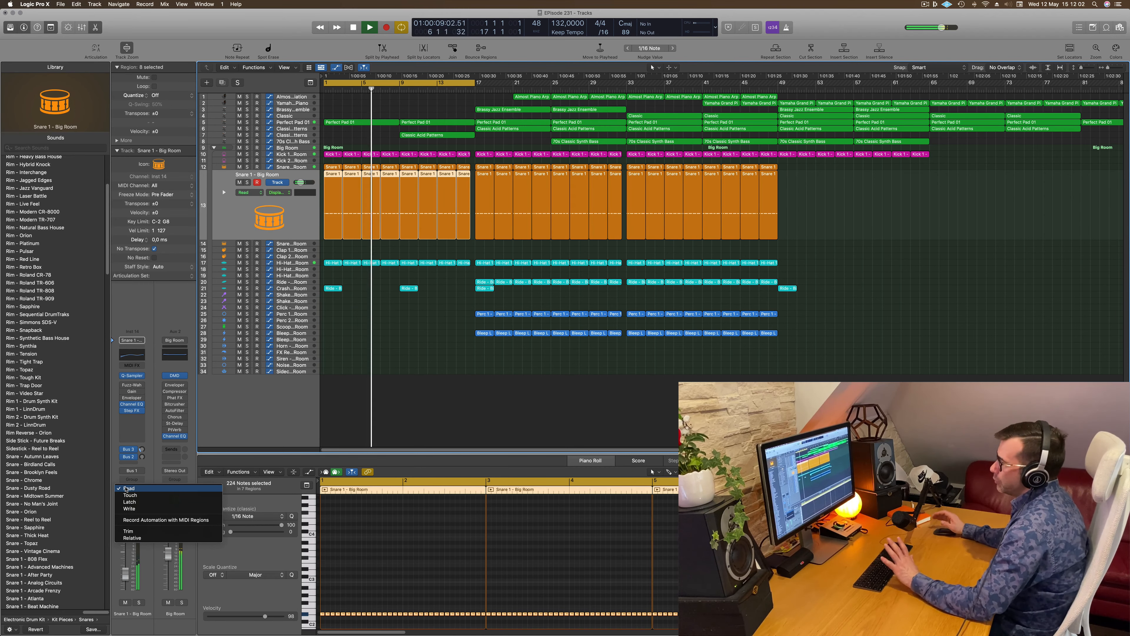
click(137, 426)
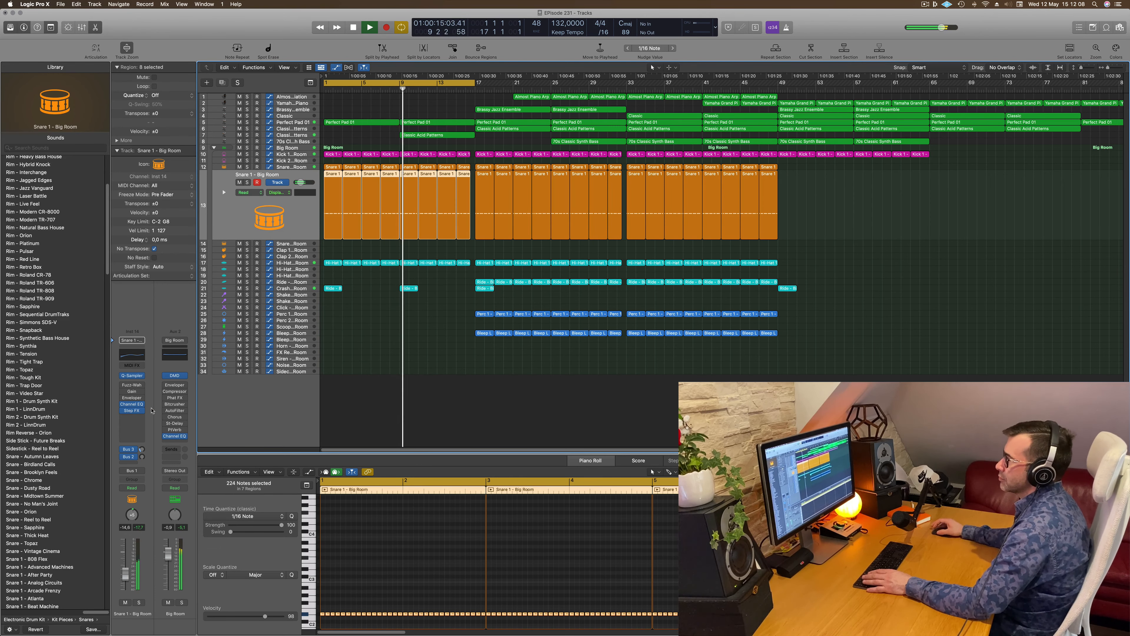
Raise the duplicated Classic Acid Patterns track's volume and turn off the 88 Hz low-cut band in its Channel EQ.
click(303, 136)
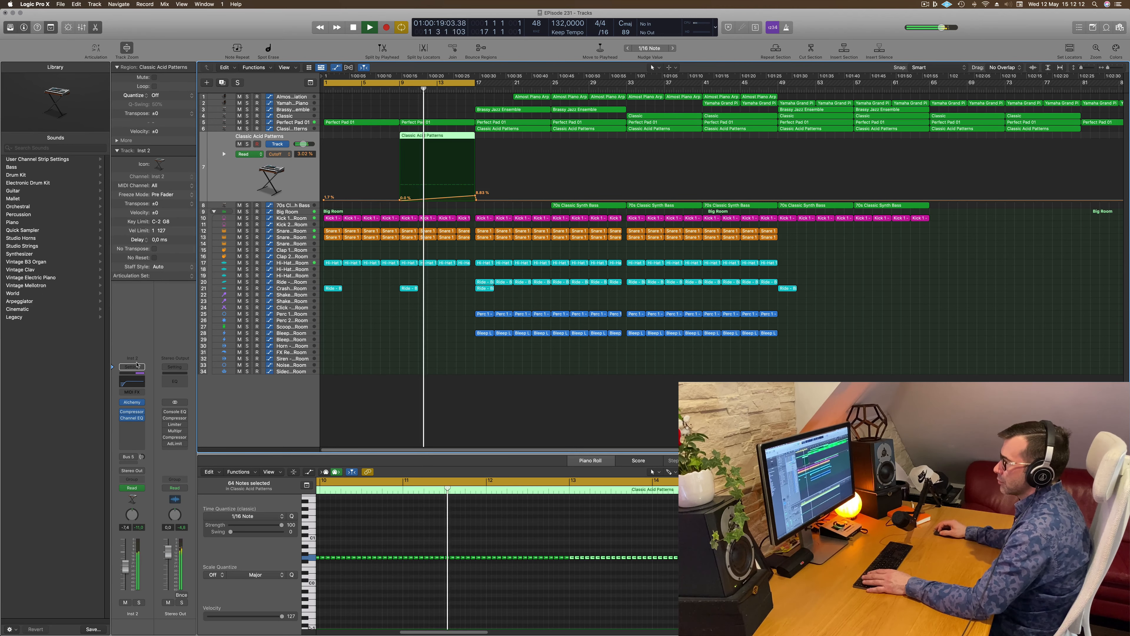
click(122, 386)
key(space)
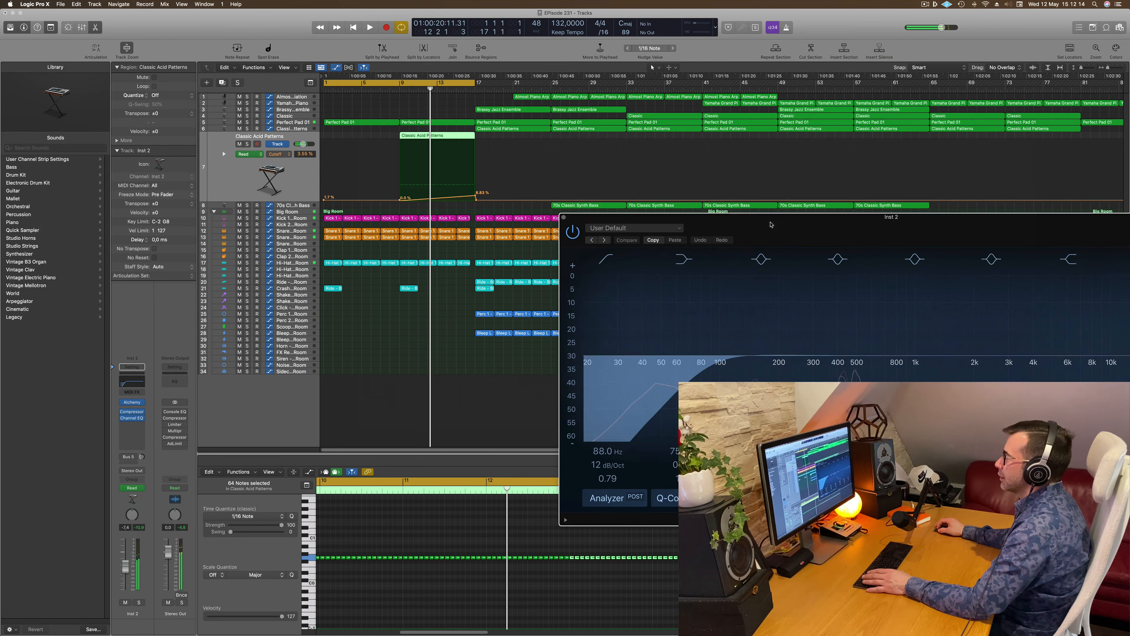
click(606, 259)
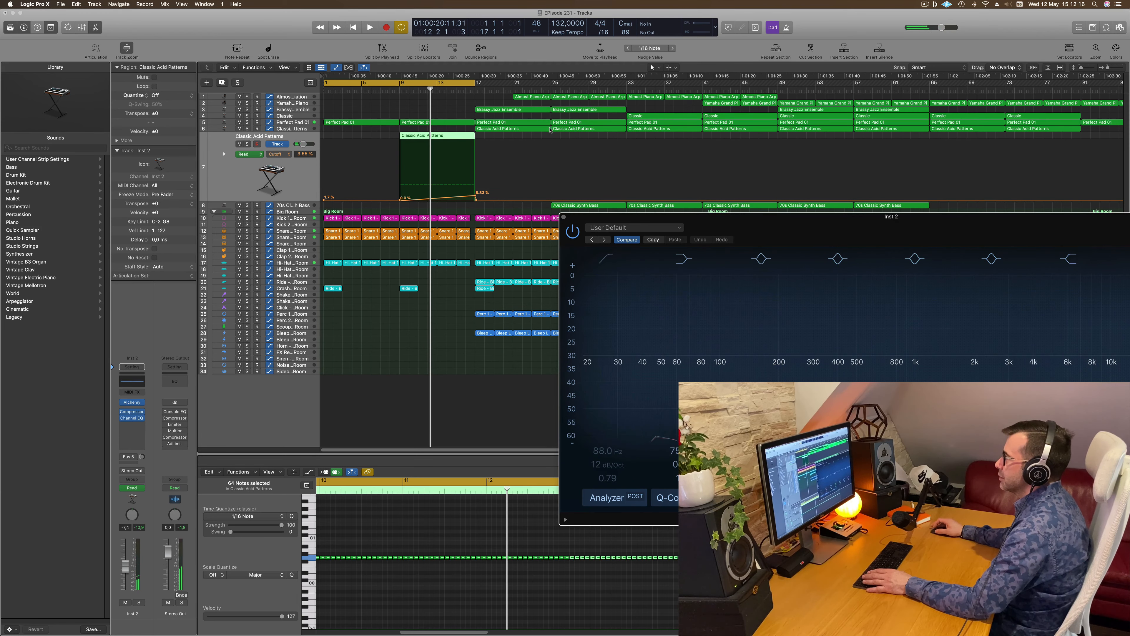
key(space)
click(397, 90)
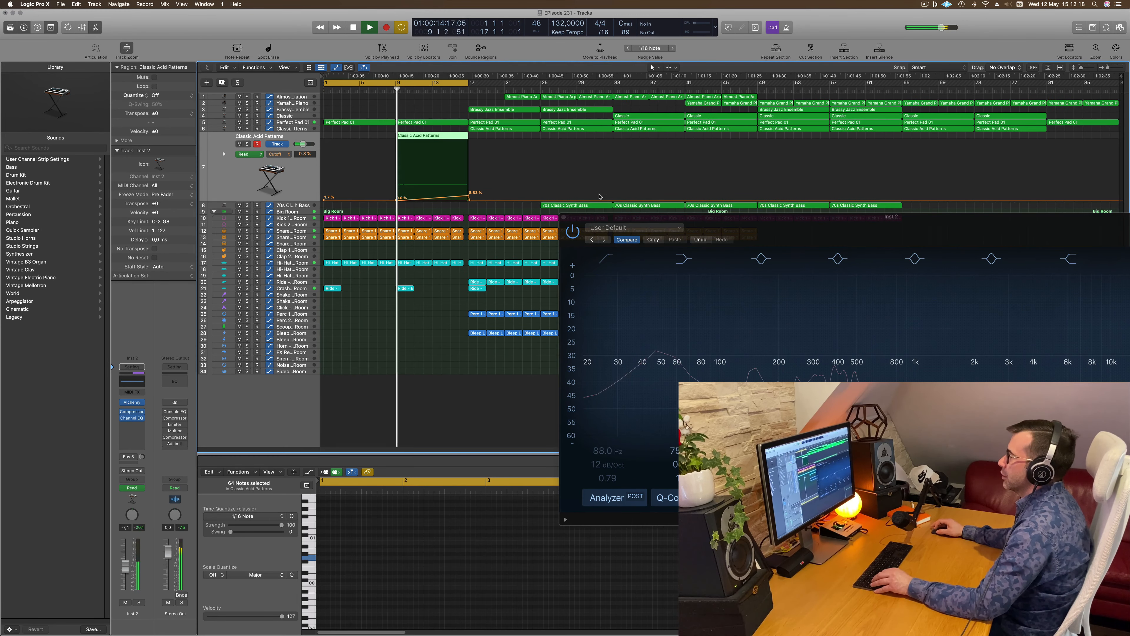
drag(713, 222, 617, 243)
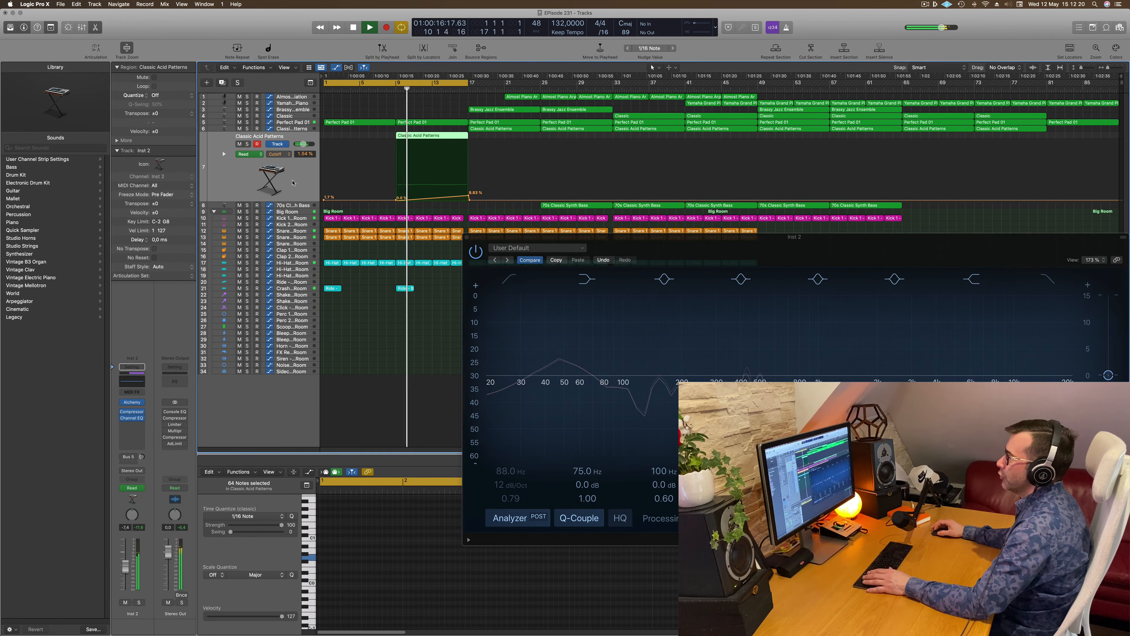
drag(468, 241, 386, 285)
click(385, 281)
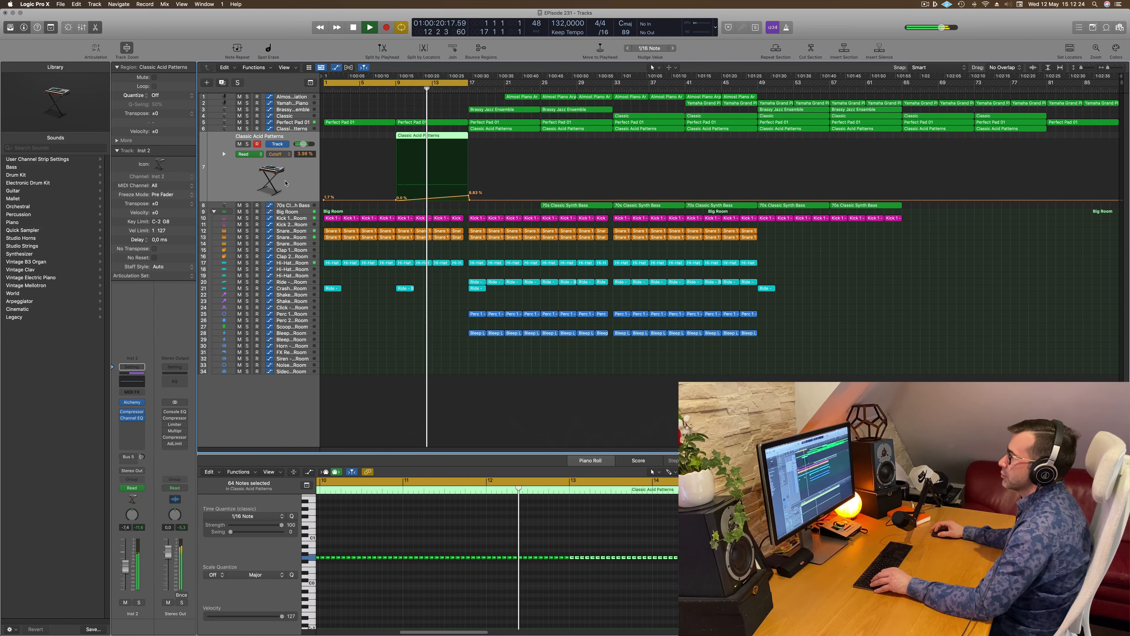
Set the Cutoff automation to 10.4 % at bar 17 on the duplicated acid track and to 13.3 % at bar 9 on Perfect Pad 01.
drag(469, 197, 469, 196)
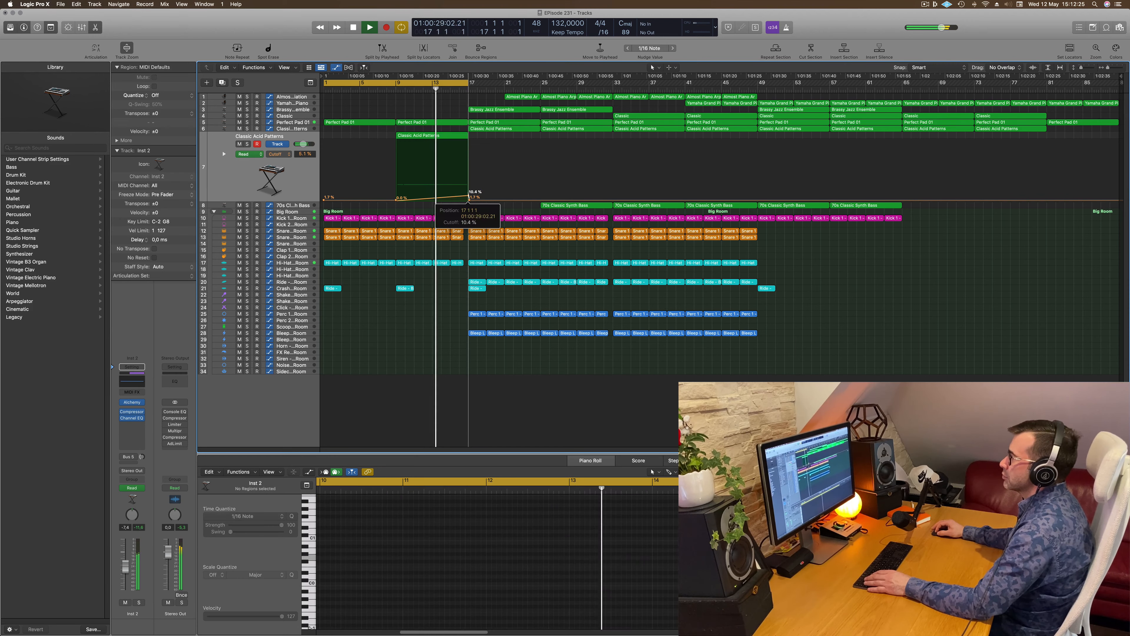
key(Return)
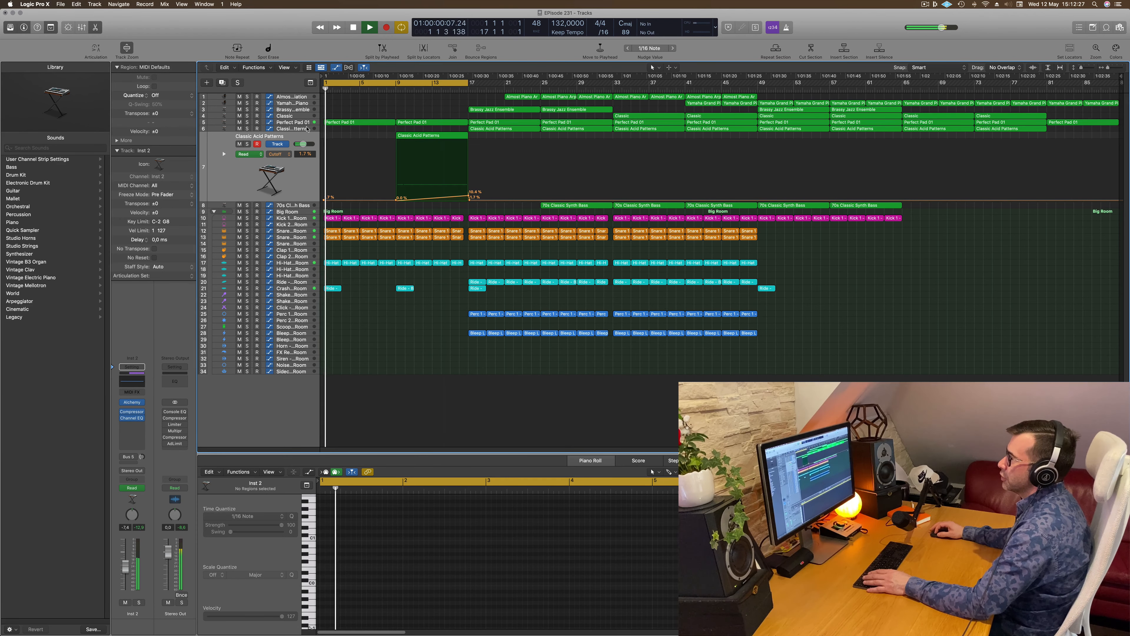
click(300, 122)
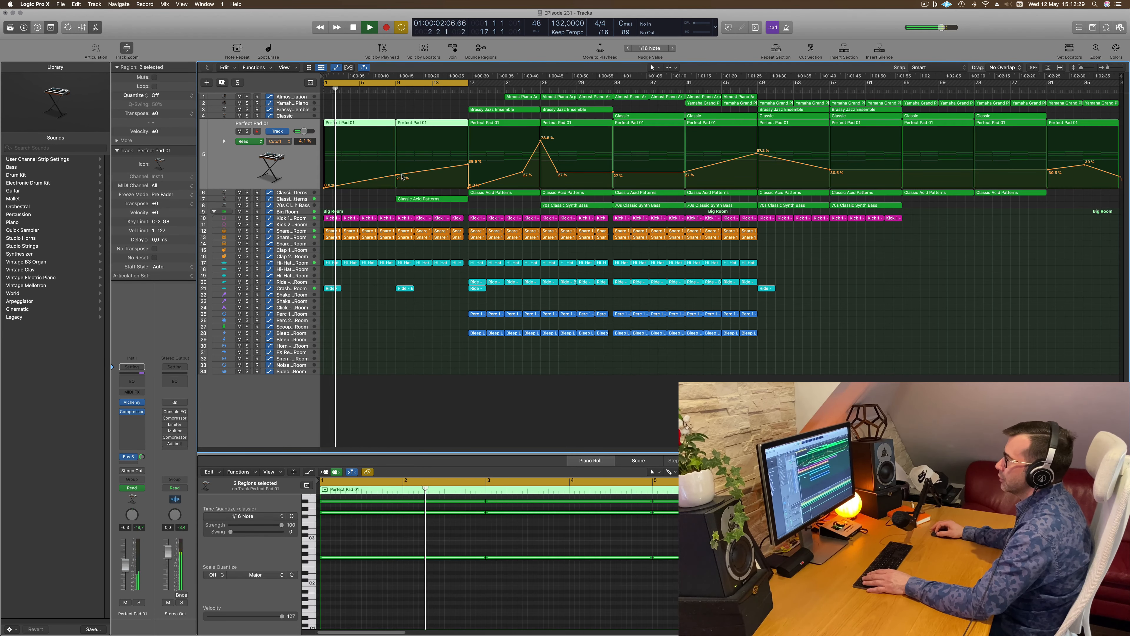
drag(402, 176, 398, 180)
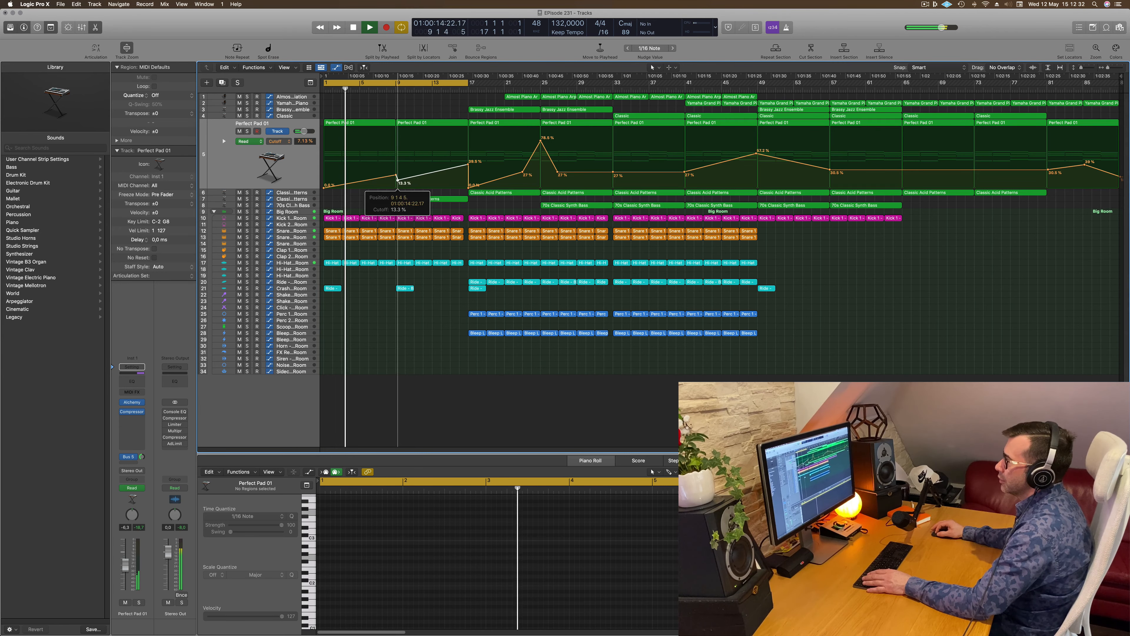
Check the Compressor settings of Perfect Pad 01 during playback and slightly lower the track's volume.
click(131, 412)
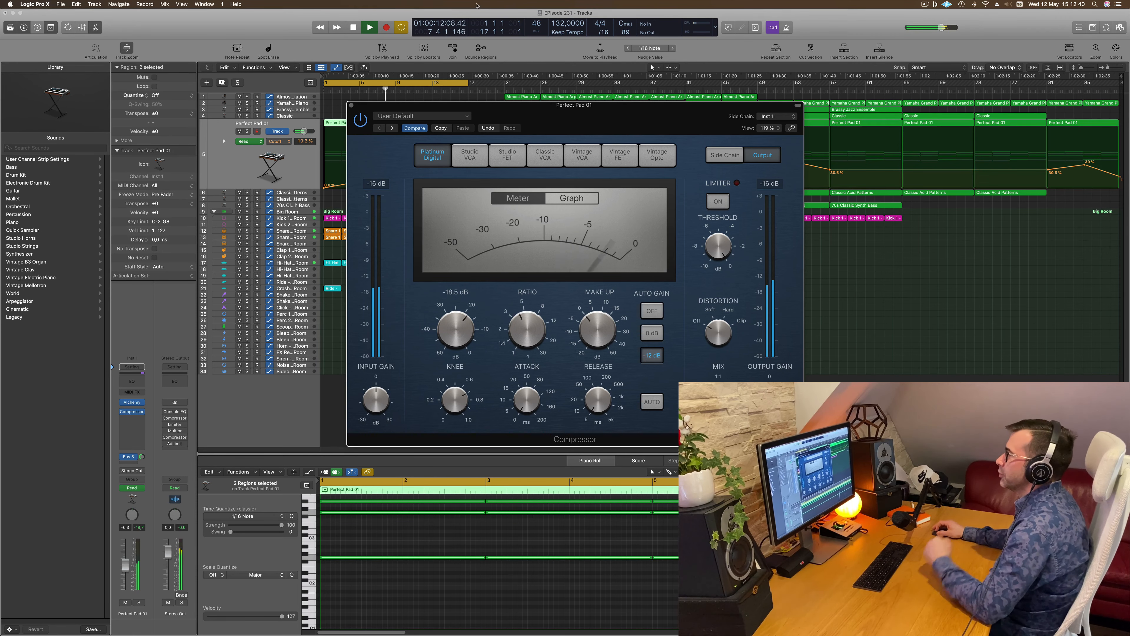
click(351, 106)
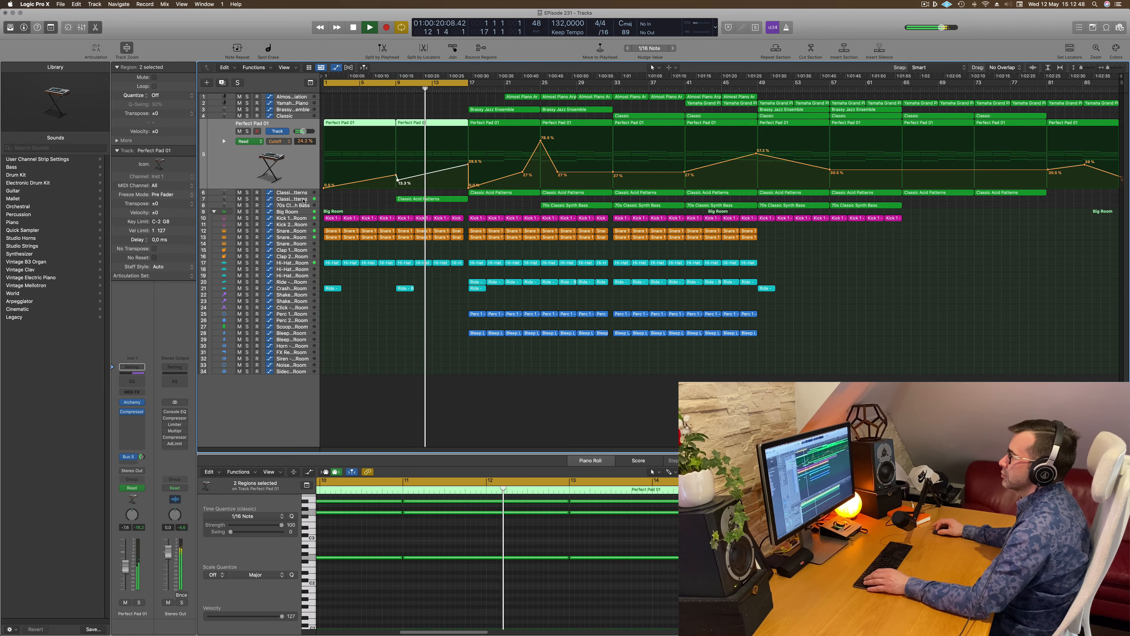
Select the Classic Acid Patterns region at bar 9 on the duplicated track and listen to the intro from the start.
click(426, 199)
key(Return)
key(space)
scroll(450, 184, up, 5)
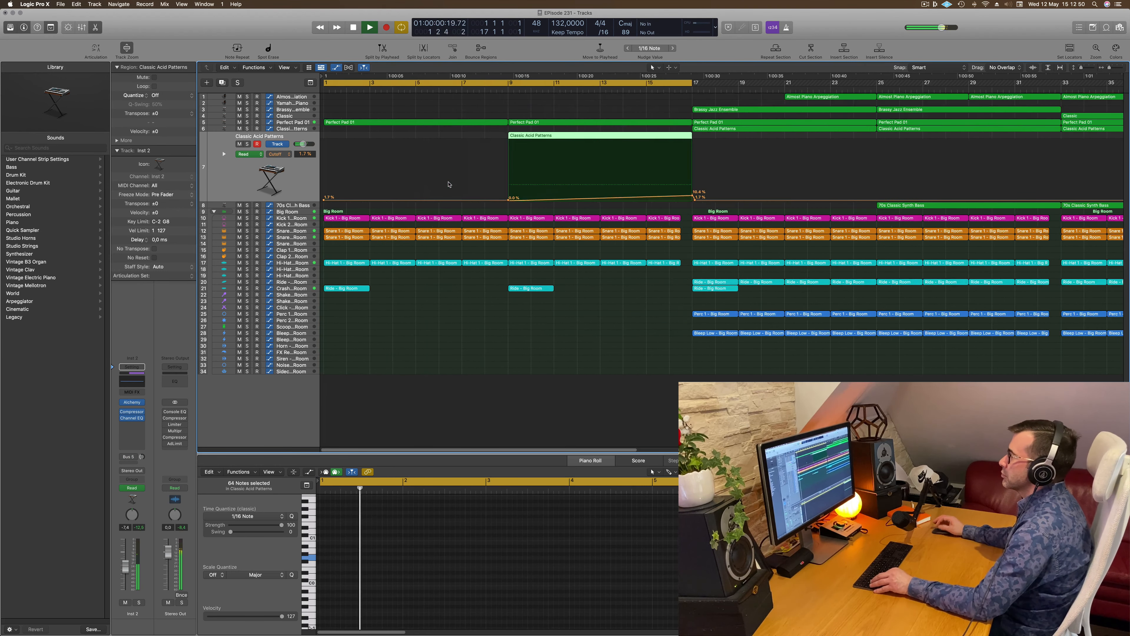
scroll(449, 184, down, 3)
scroll(449, 184, down, 2)
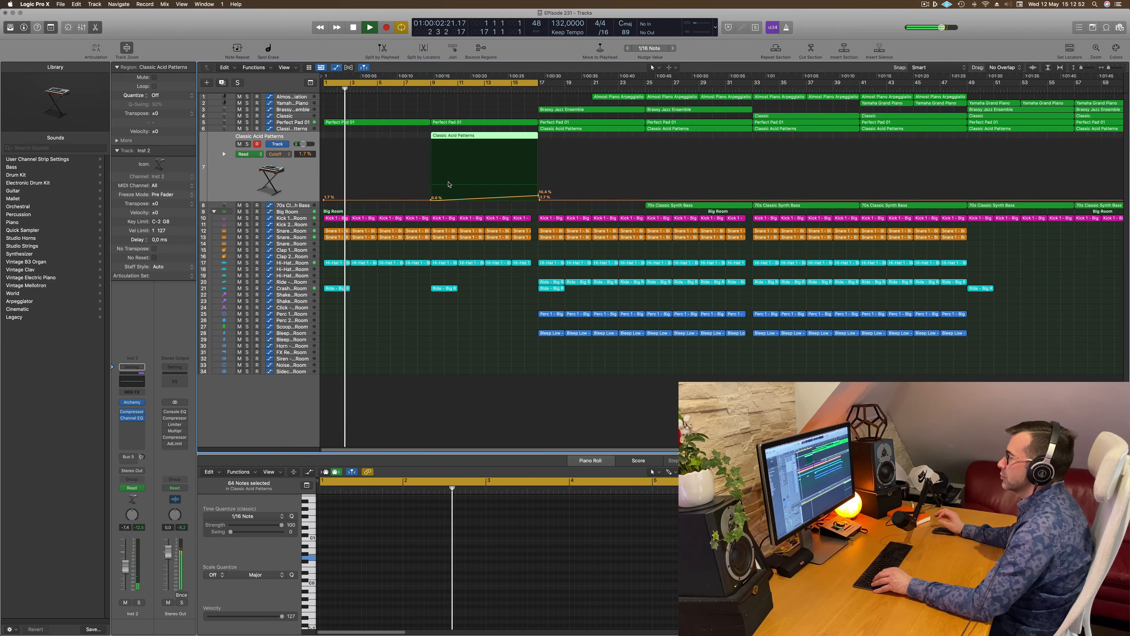
scroll(449, 184, down, 1)
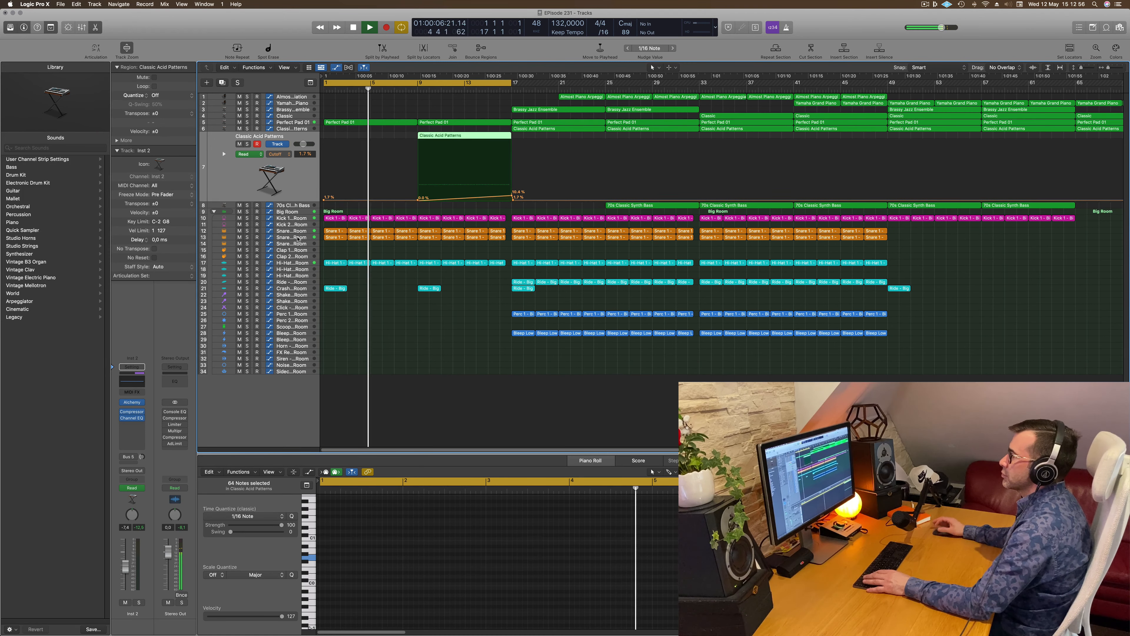
Select the second Snare 1 - Big Room track, play from the start and open its Step FX effect.
click(285, 236)
key(Return)
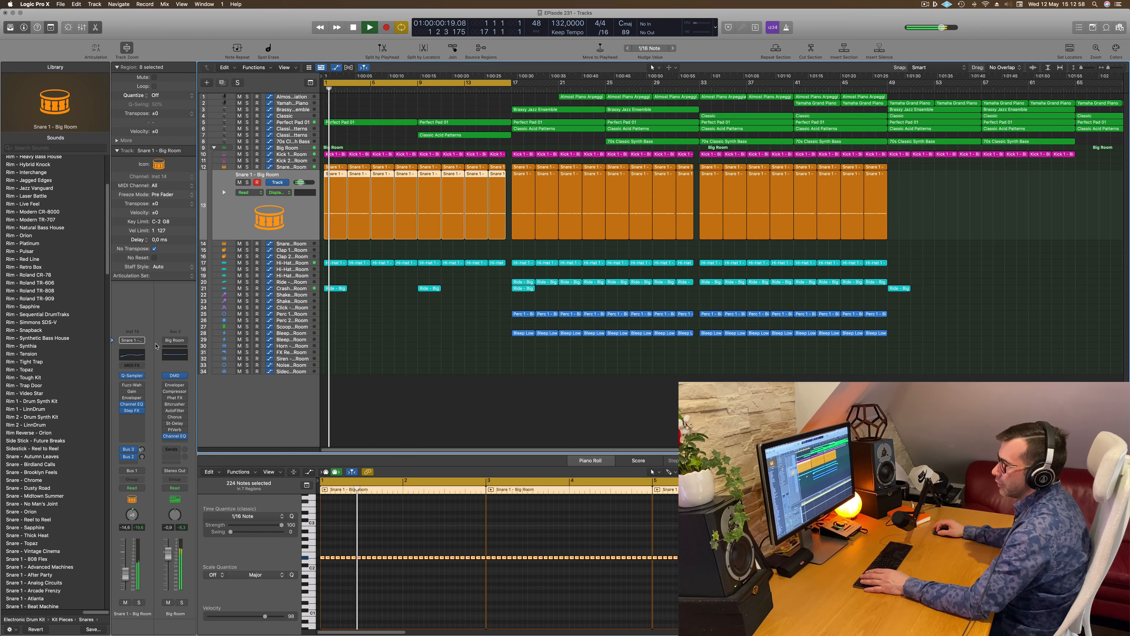
click(131, 411)
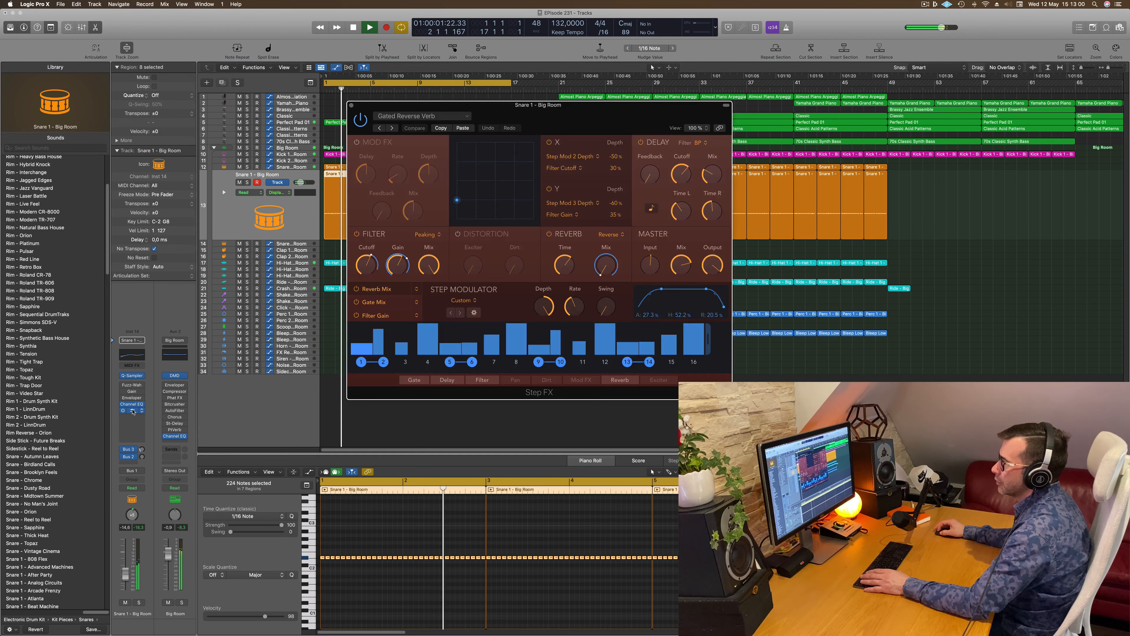
click(131, 411)
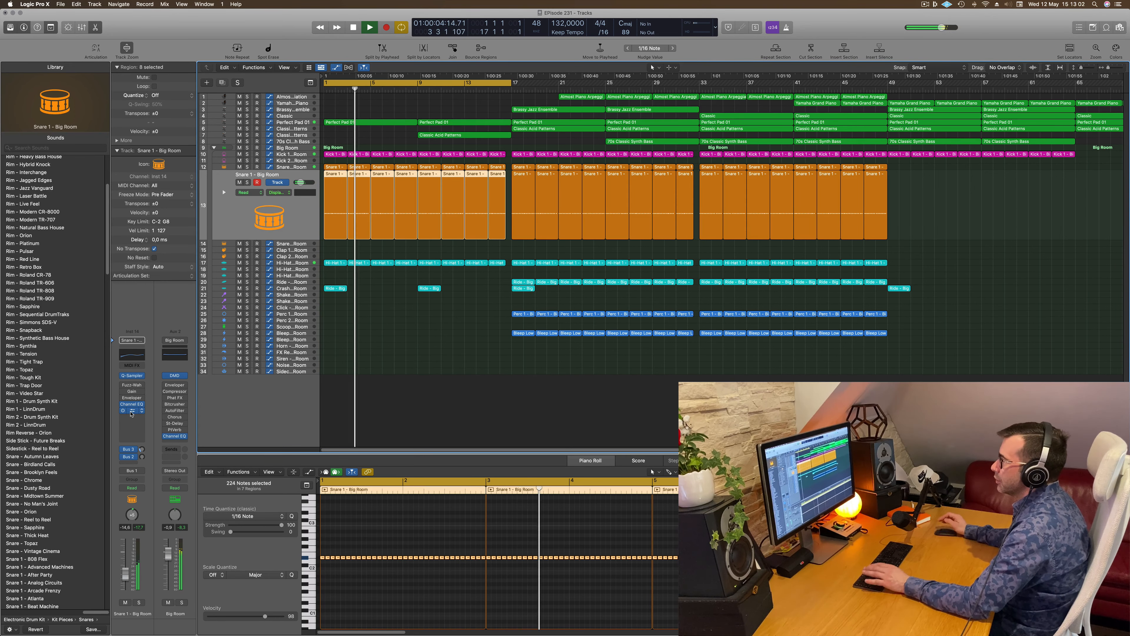
click(131, 411)
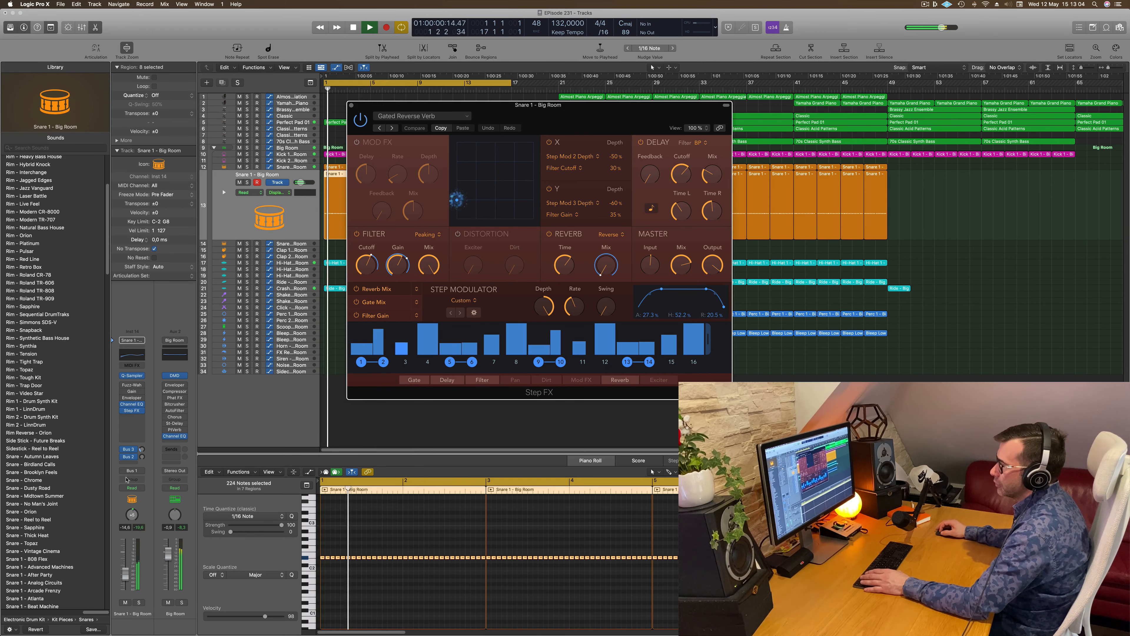
Switch the snare track's automation to Touch and nudge the Step FX Master Mix during playback to create its automation lane.
click(131, 487)
click(137, 497)
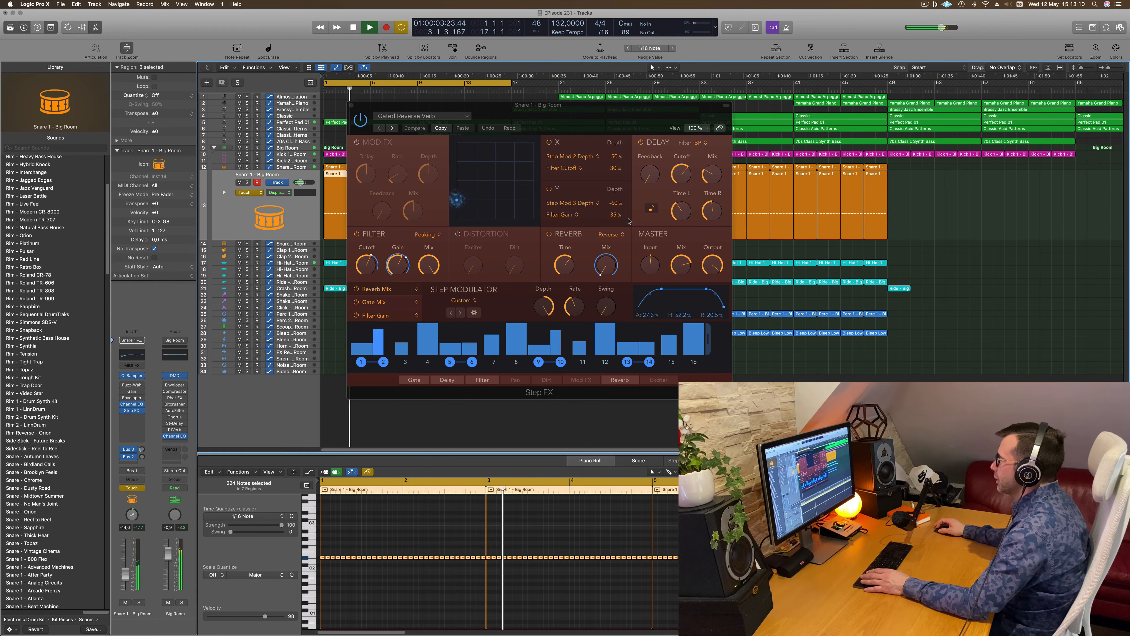
mouse_move(683, 267)
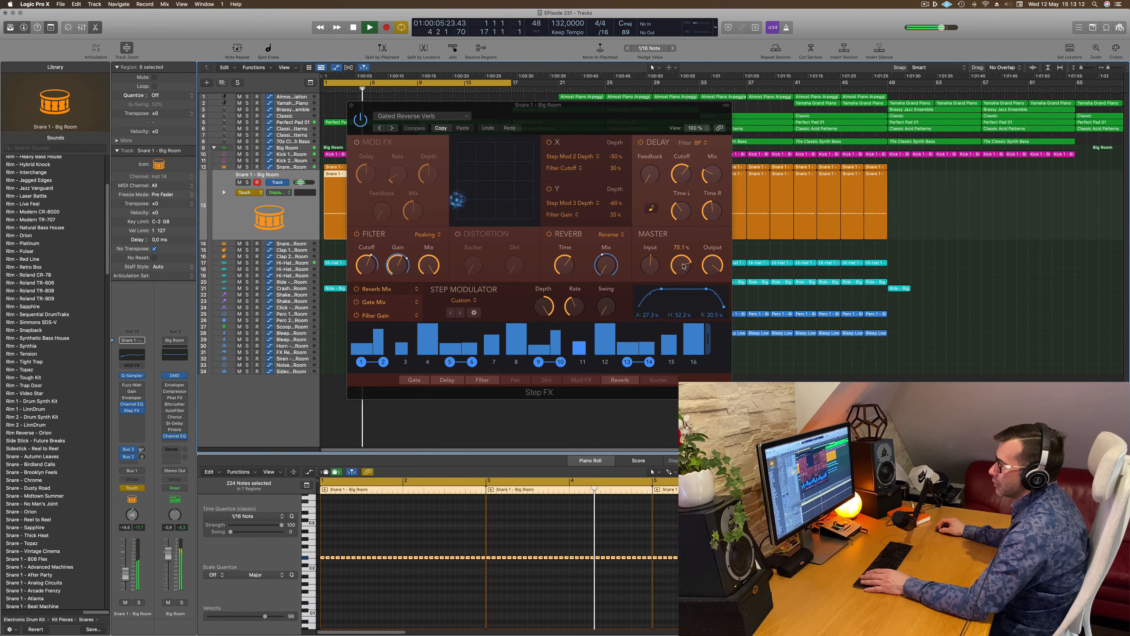
drag(683, 266, 685, 256)
key(Return)
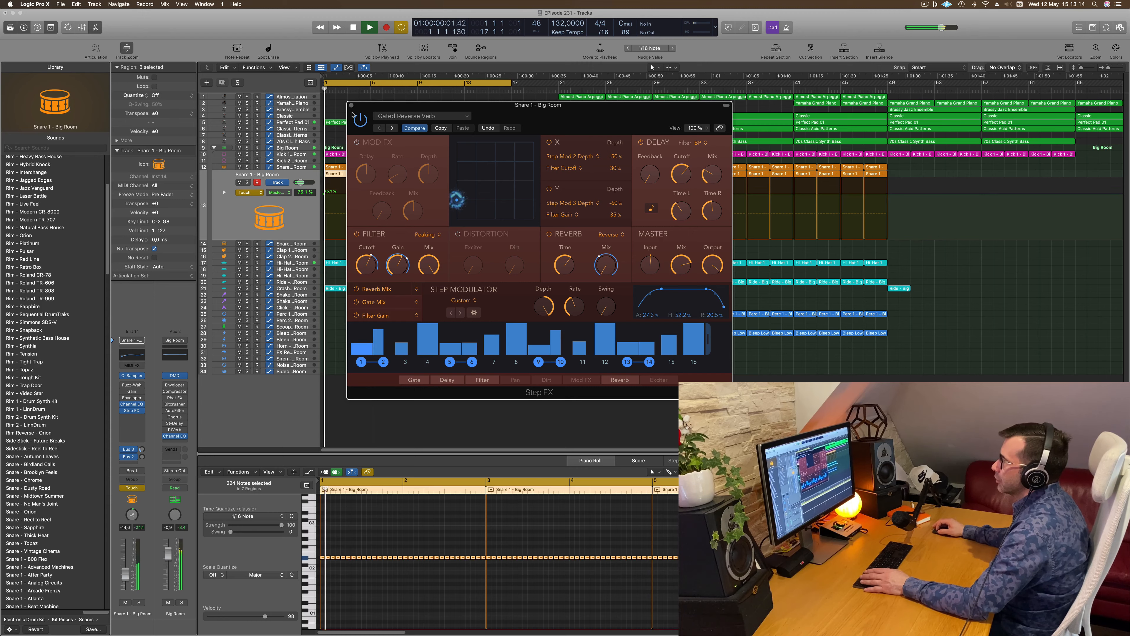
click(351, 105)
key(space)
Shape the snare's Master Mix automation to fall from 100 % at bar 1 to a point at bar 5, and return the track to Read.
drag(373, 194, 325, 194)
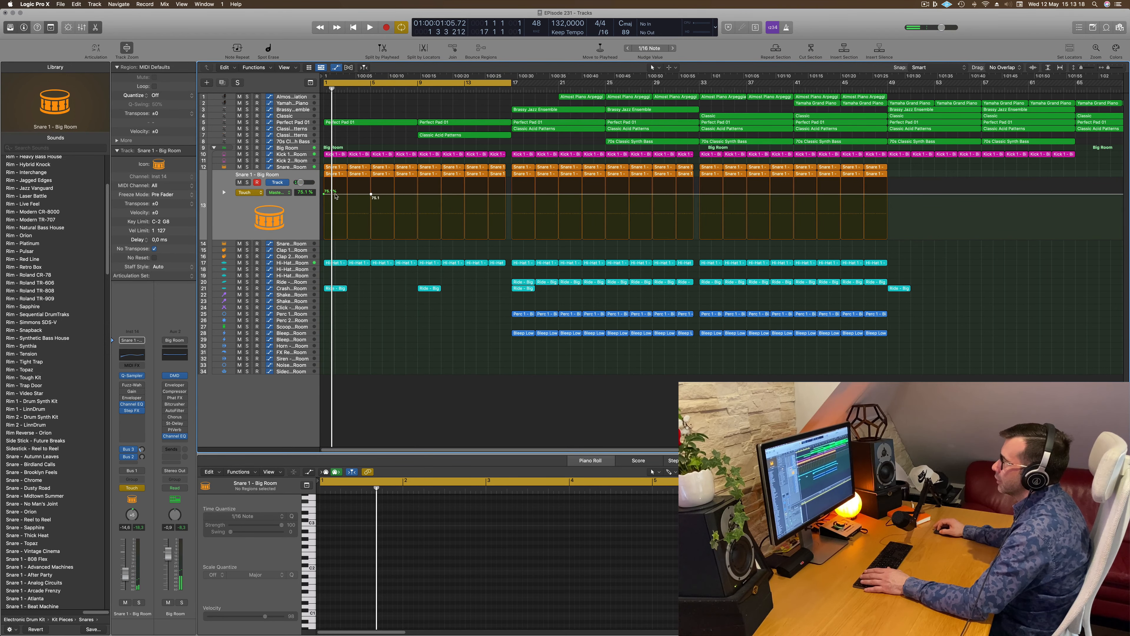
drag(324, 194, 324, 179)
click(243, 193)
click(246, 185)
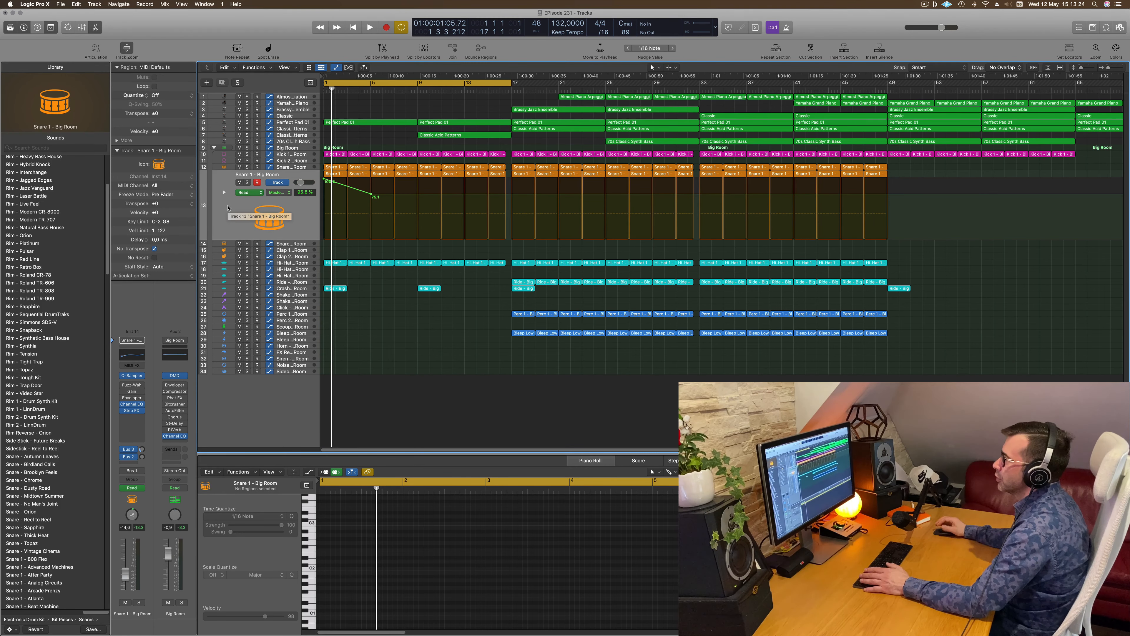
Remove the snare's Master Mix point at bar 5 and make the ramp descend to 48.4 % at bar 9.
key(space)
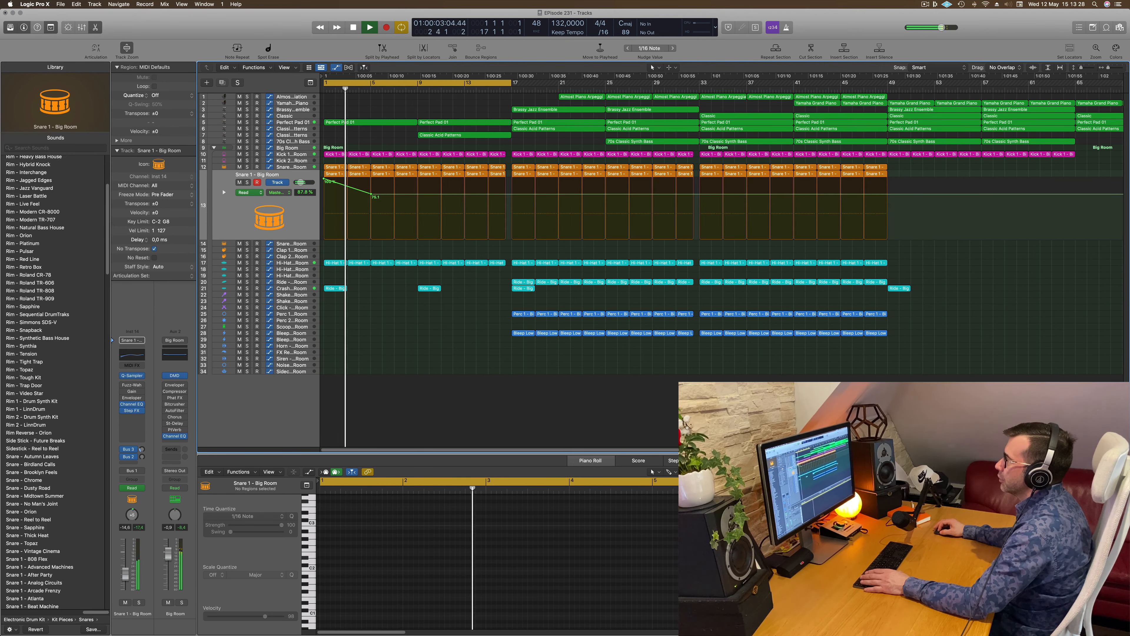
drag(371, 195, 418, 182)
key(Return)
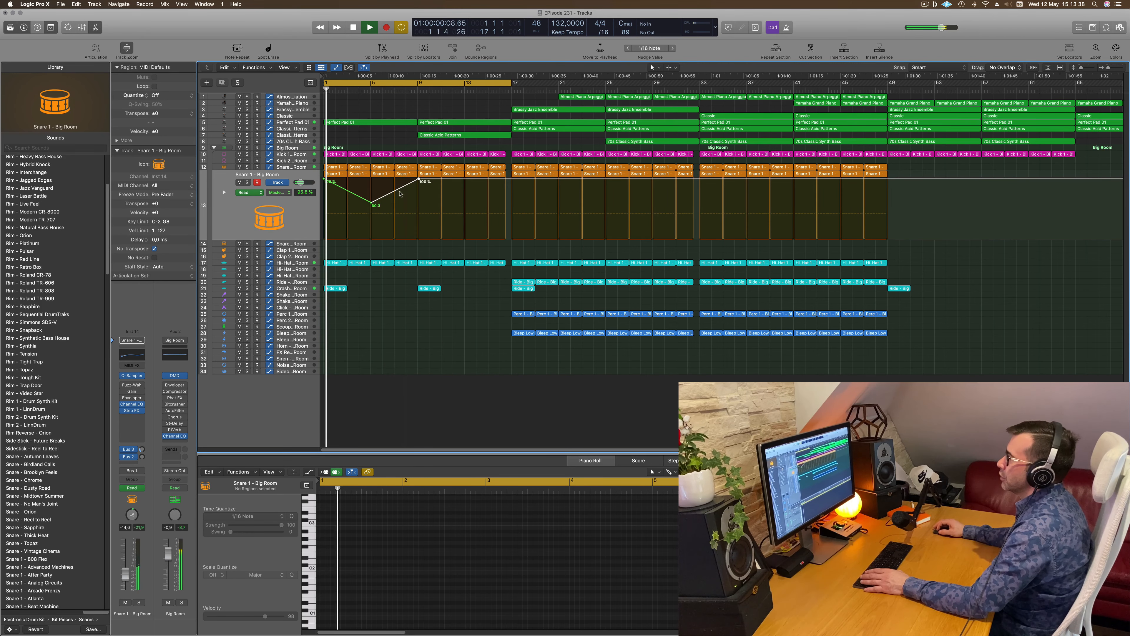
click(371, 204)
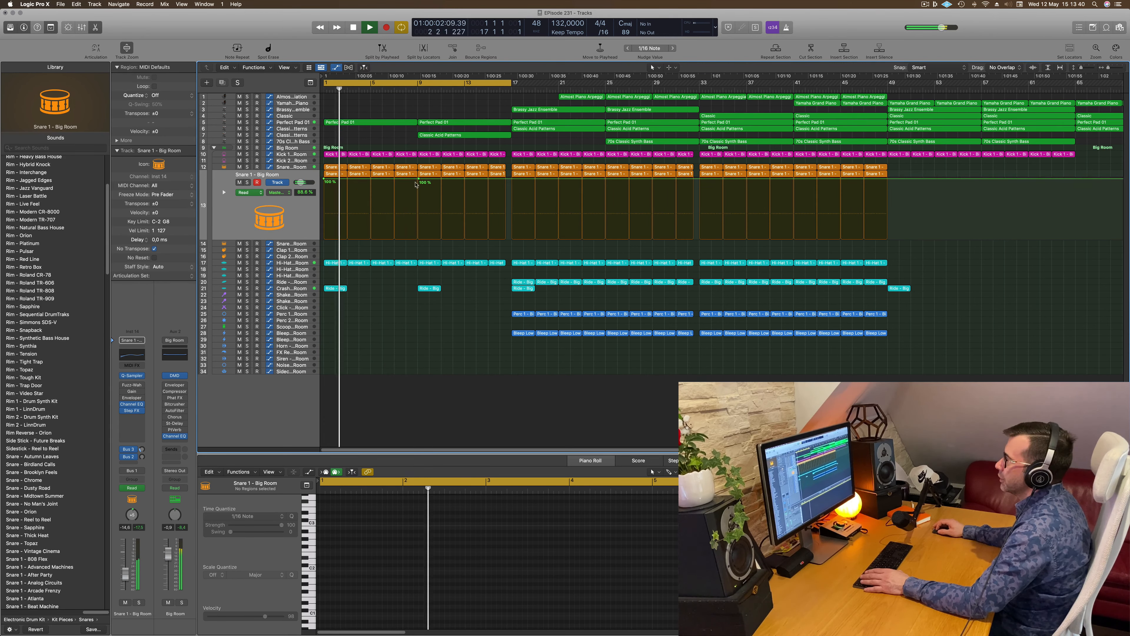
drag(418, 181, 418, 211)
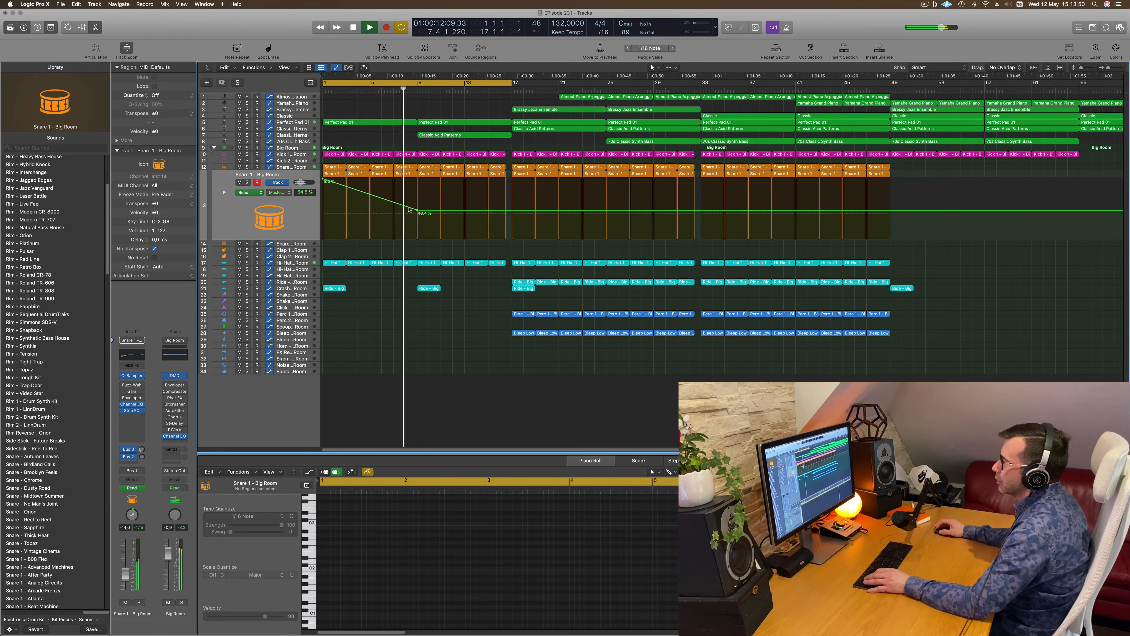
Add a second Master Mix point at bar 9 on the snare track so the value jumps up to 81.1 %.
scroll(410, 209, up, 2)
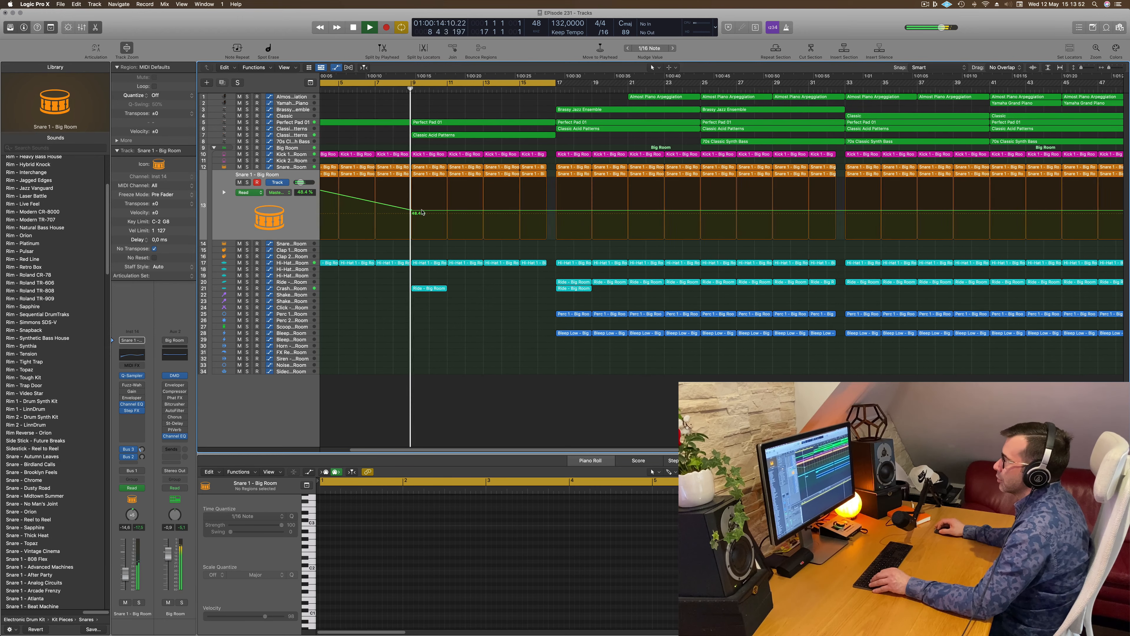
scroll(417, 212, up, 1)
drag(413, 209, 415, 190)
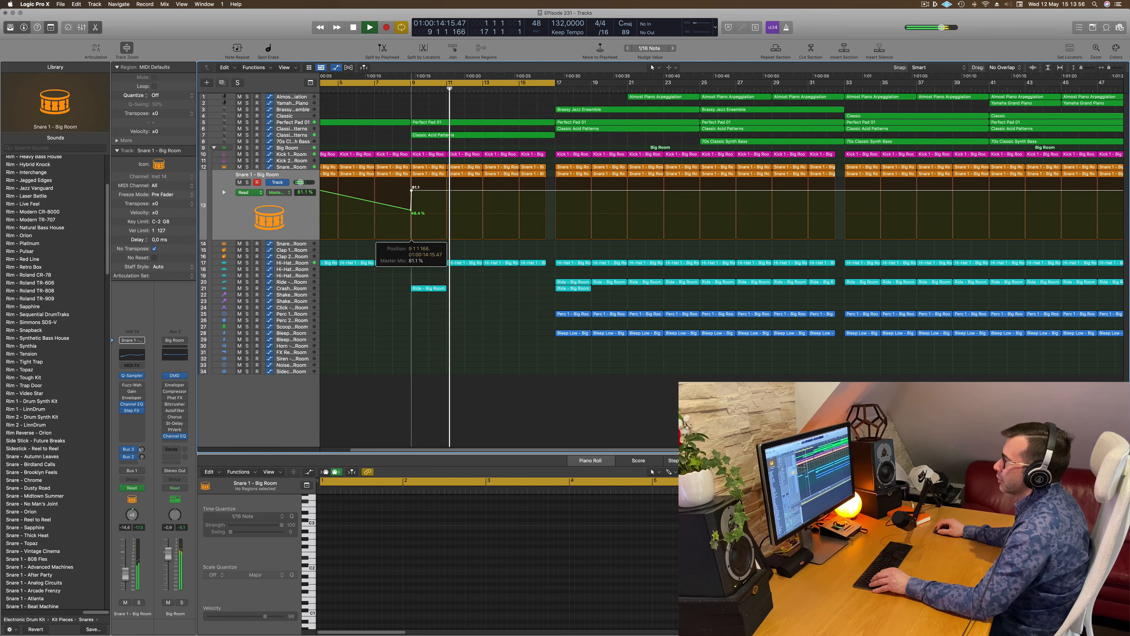
Set the cycle range to bars 9–17, select the first Perfect Pad 01 region and play the looped section.
scroll(408, 159, down, 2)
scroll(406, 153, down, 2)
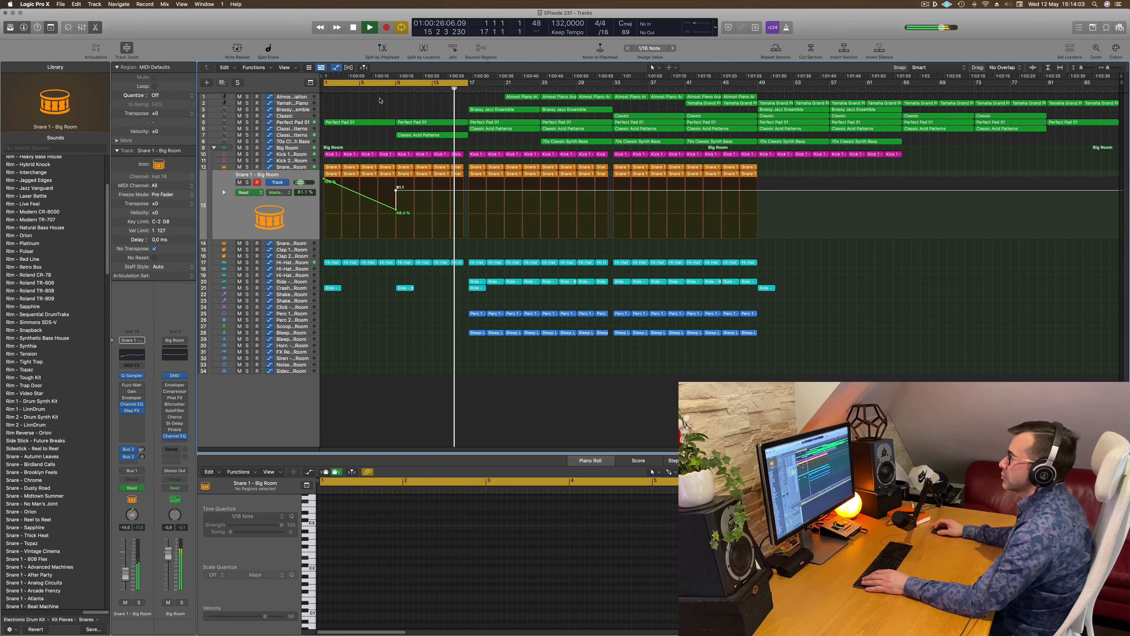
click(404, 86)
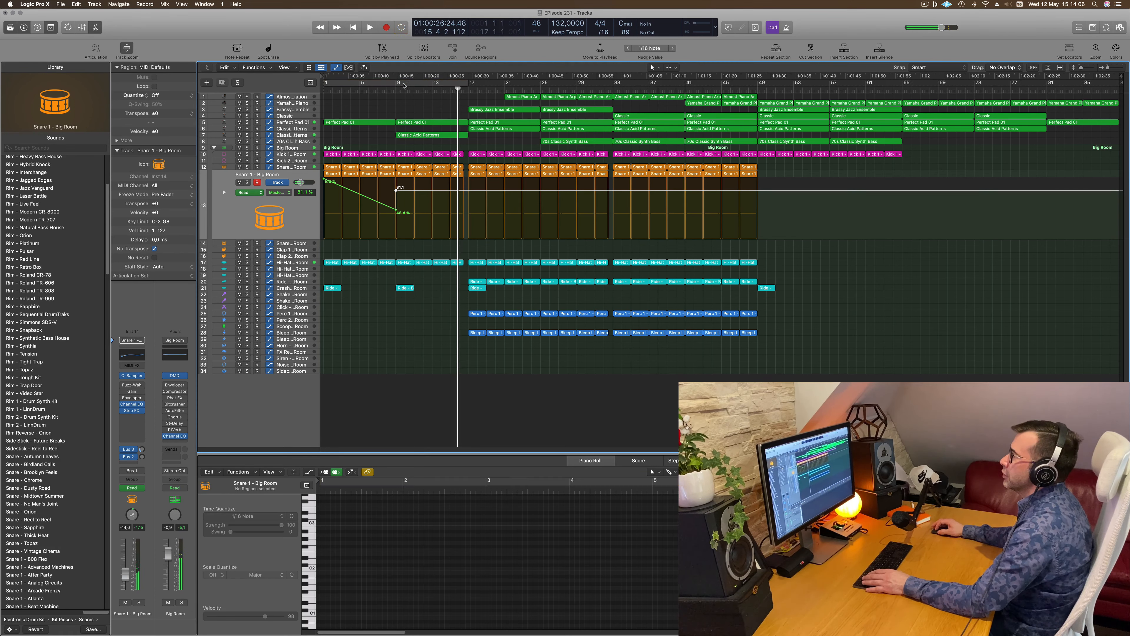
drag(397, 86, 460, 90)
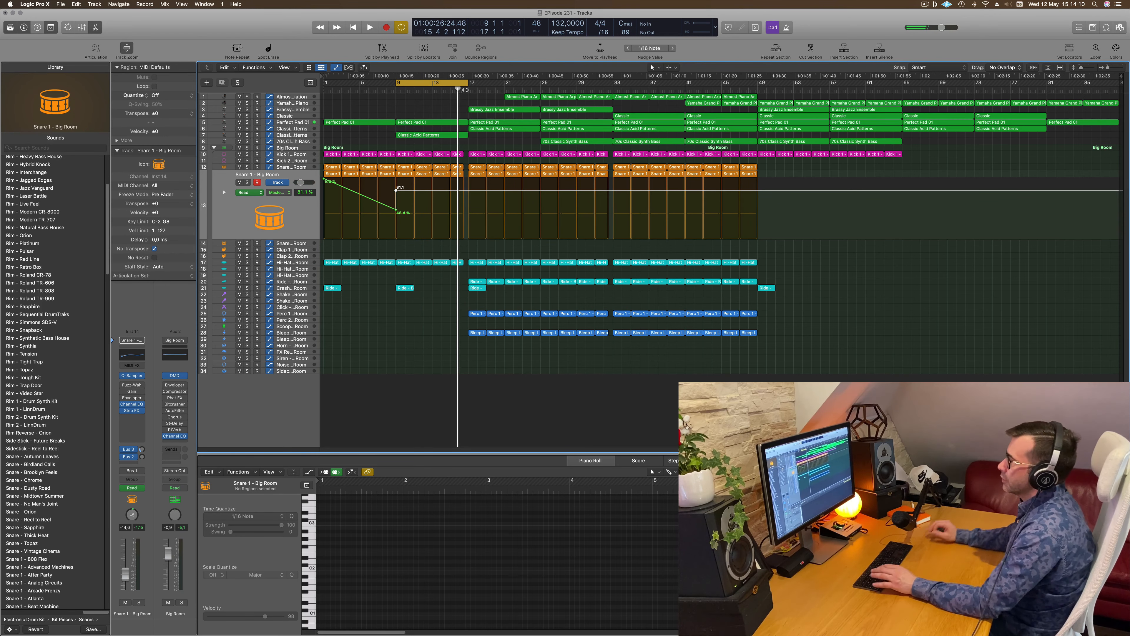
click(393, 122)
key(super+Right)
key(super+Right)
key(super+Right)
key(super+Right)
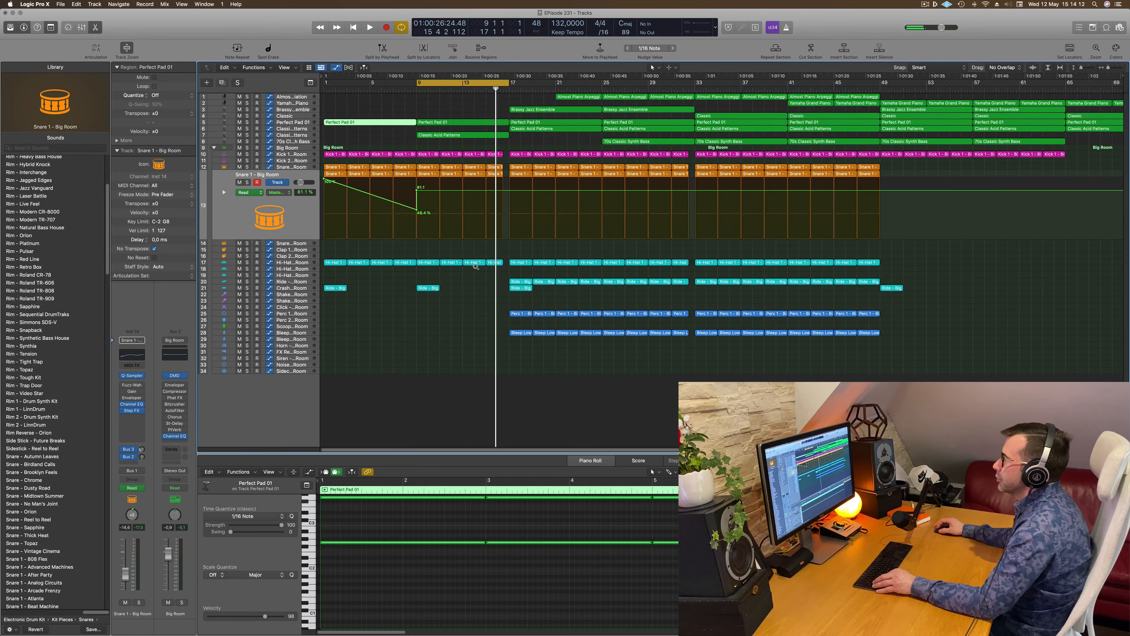
key(space)
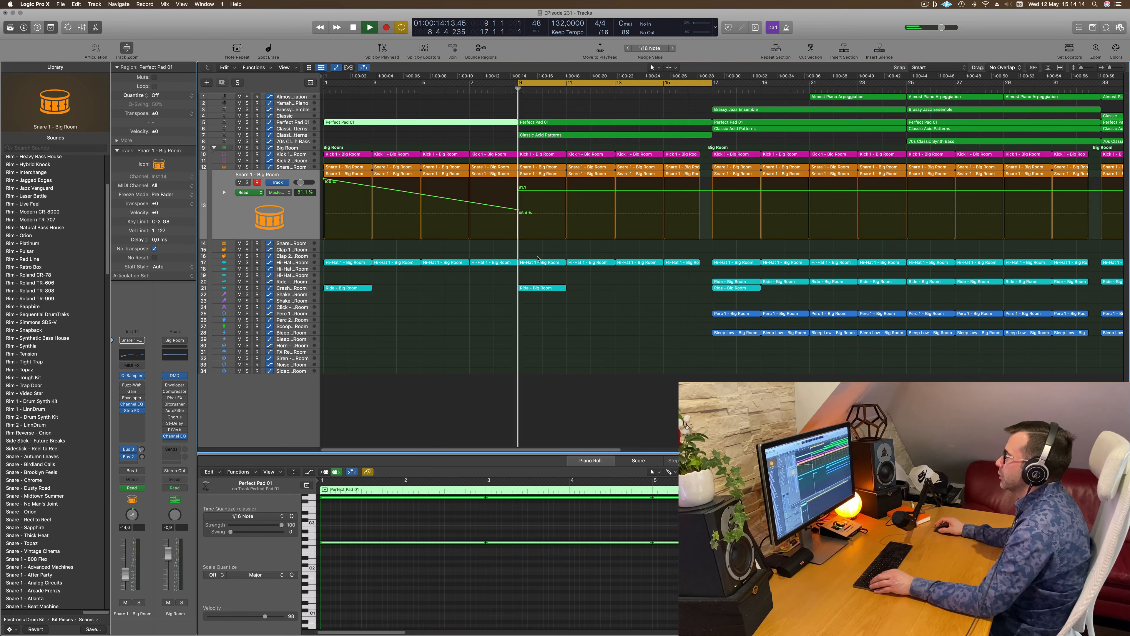
Repeat the whole section between bars 9 and 17 twice, pushing the following material back 16 bars, and clear the selection.
key(super+Left)
key(super+Left)
key(super+Left)
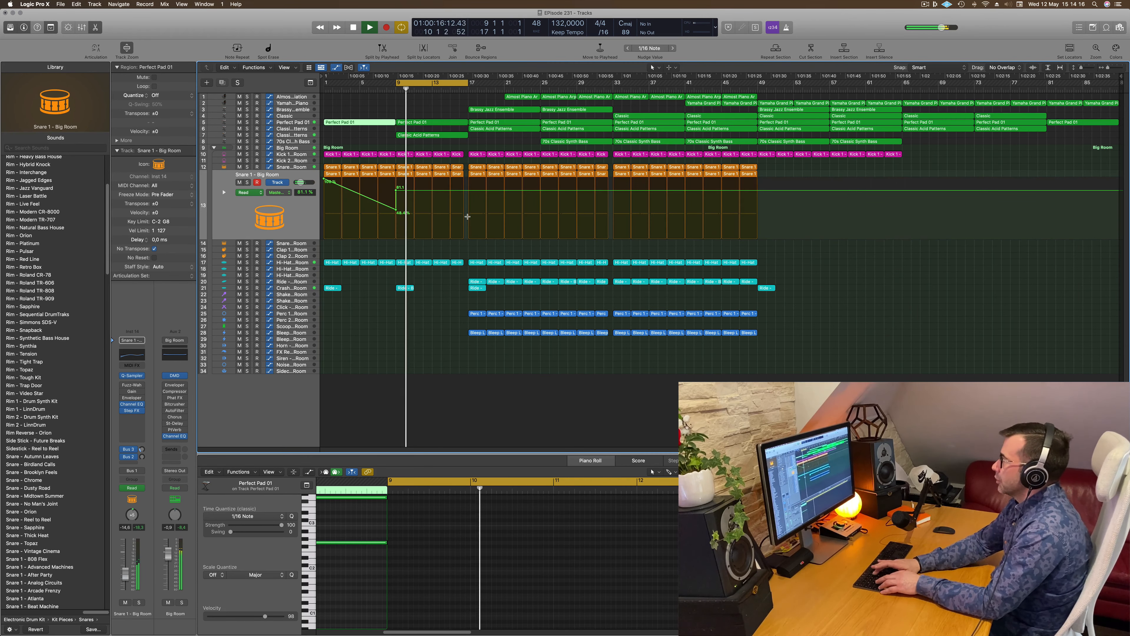
key(ctrl+super+r)
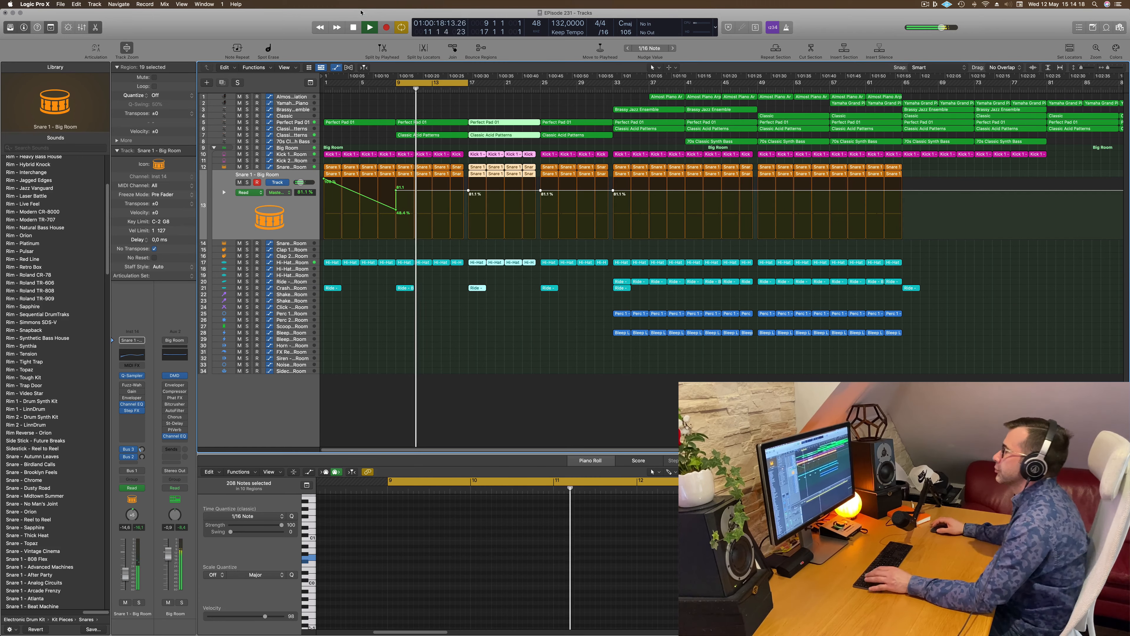
click(467, 106)
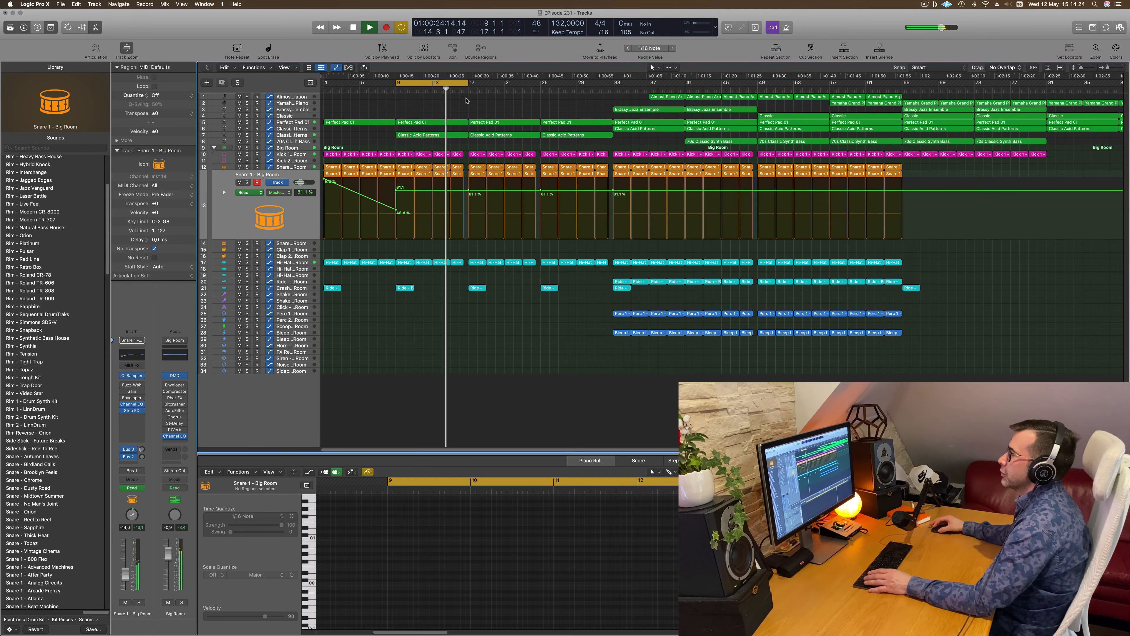
Select the Classic Acid Patterns region at bar 9 and extend the cycle range to bars 9–25.
scroll(454, 180, up, 5)
scroll(454, 180, down, 4)
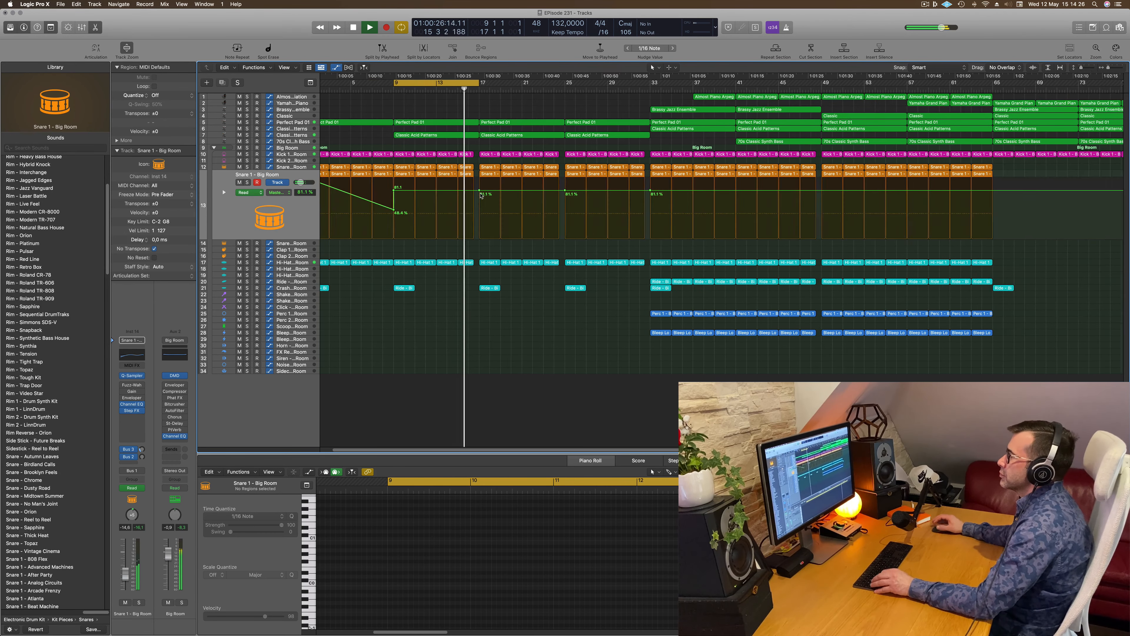
scroll(454, 181, up, 1)
scroll(454, 181, down, 3)
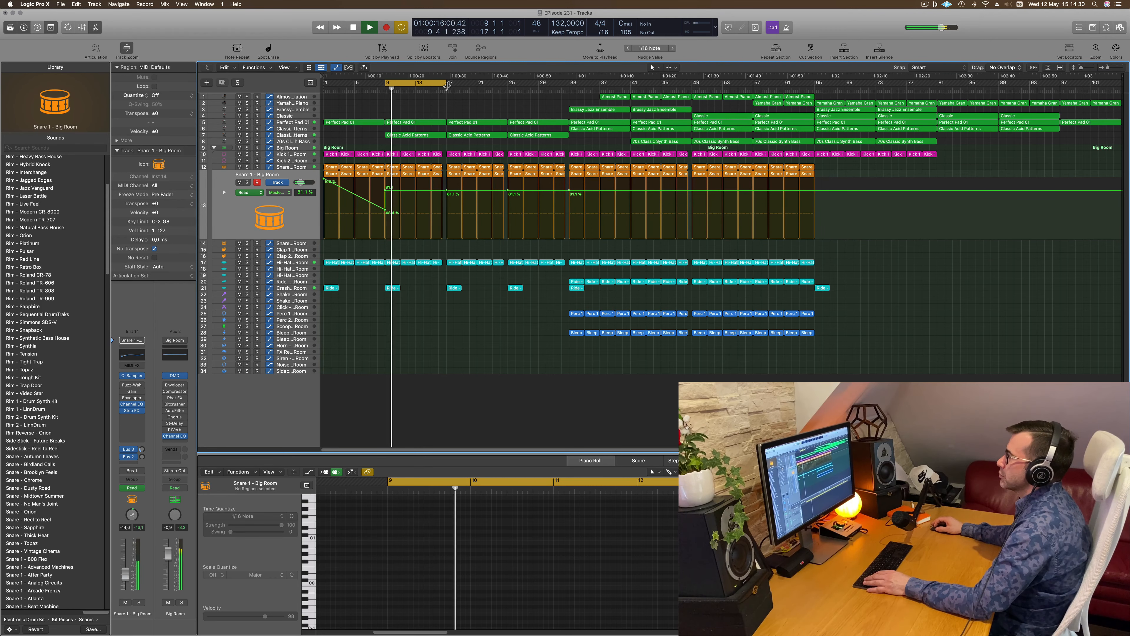
click(414, 134)
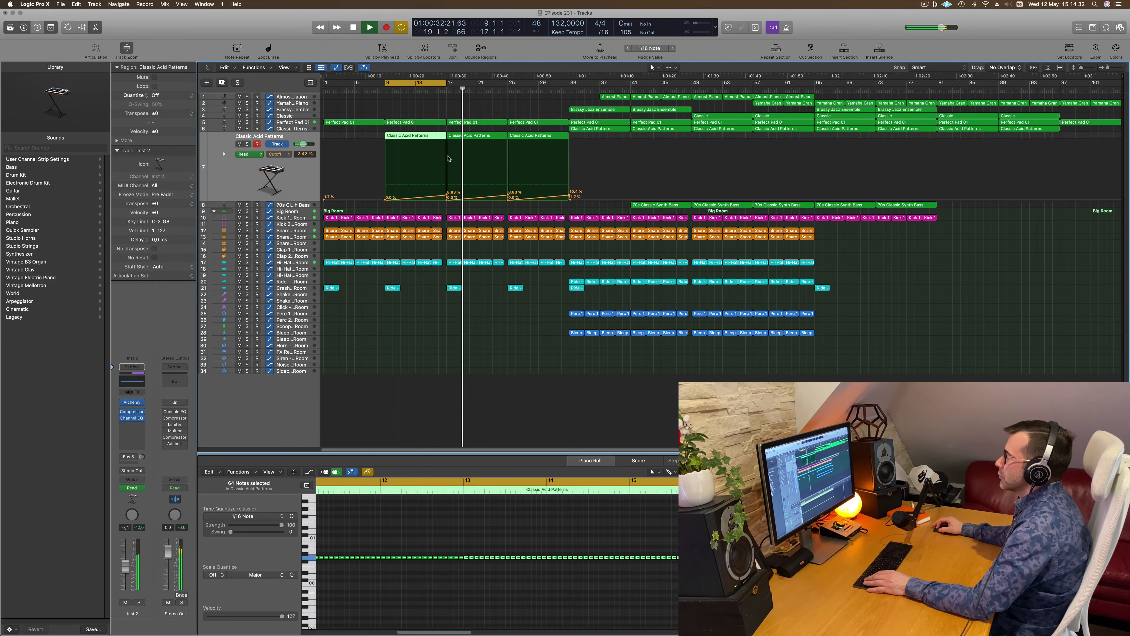
click(425, 90)
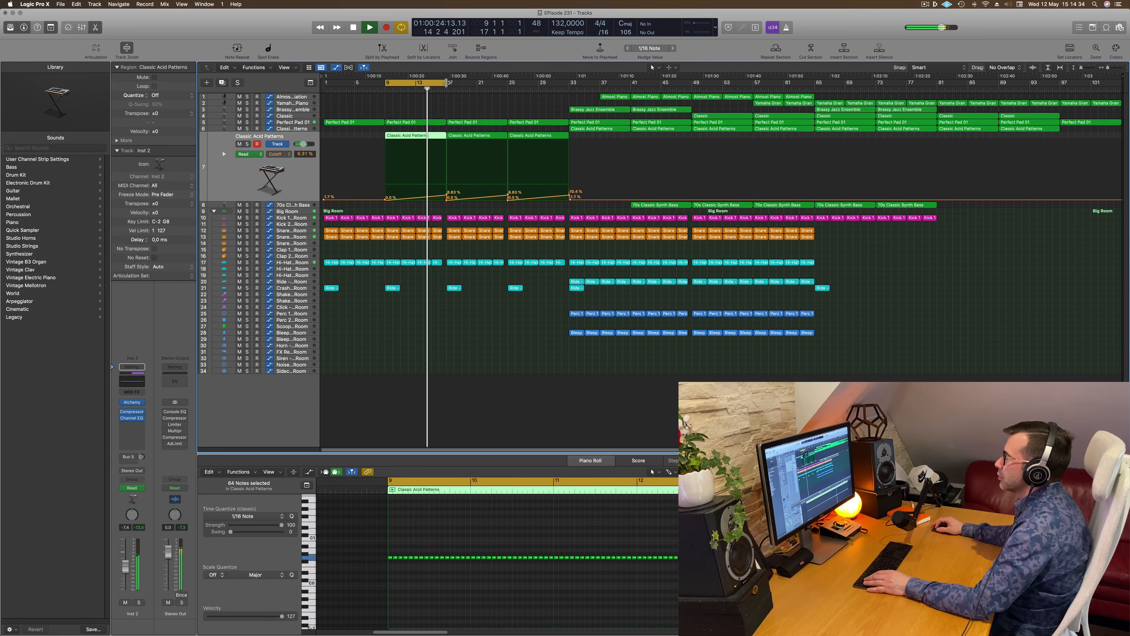
drag(446, 82, 507, 83)
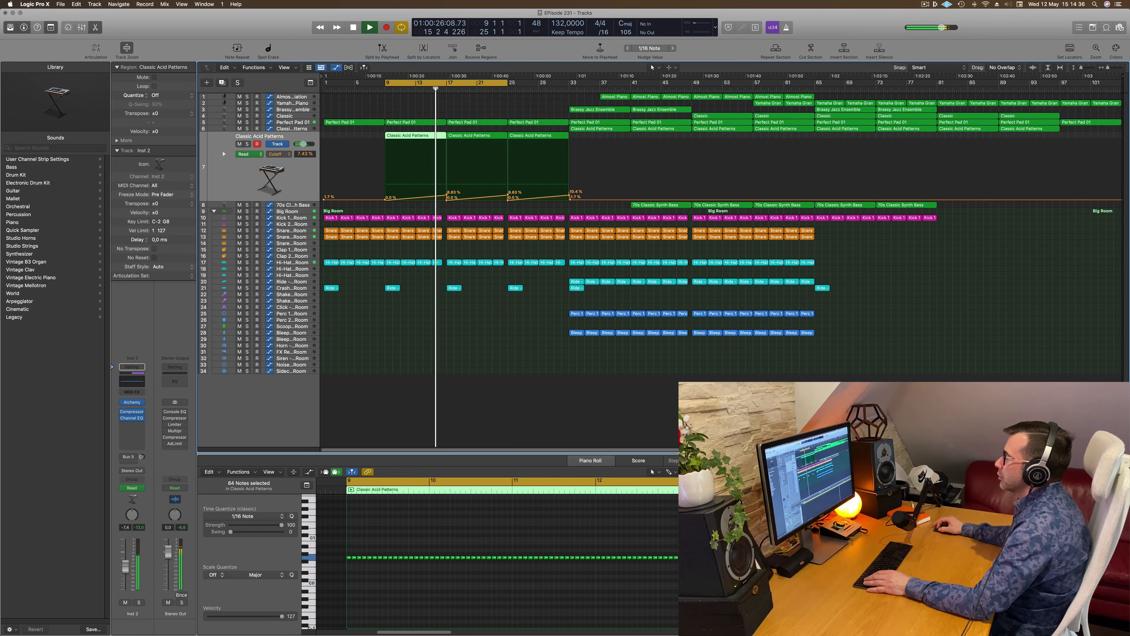
Remove the acid track's Cutoff drop at bar 17, add a 19.1 % peak around bar 21 and restart playback.
click(447, 202)
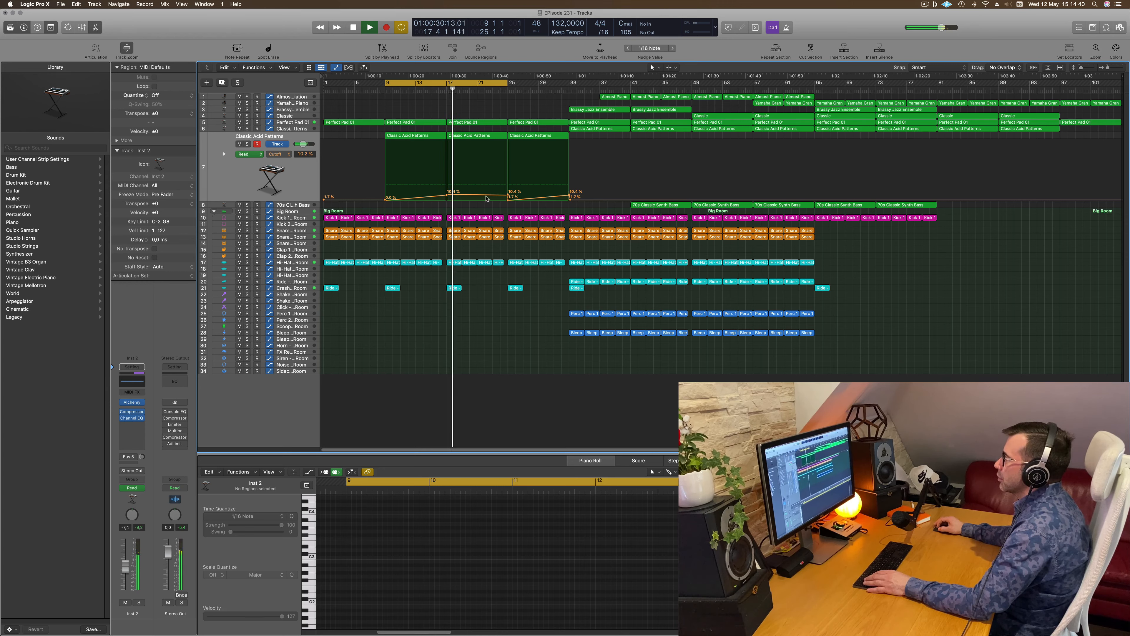
drag(479, 198, 480, 192)
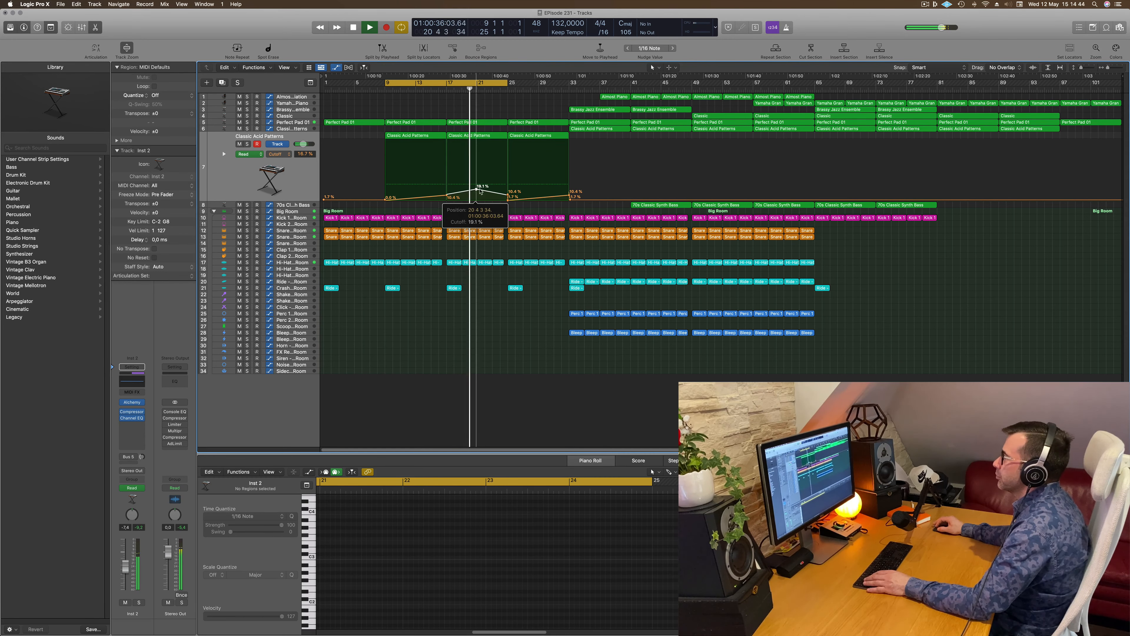
key(space)
key(space)
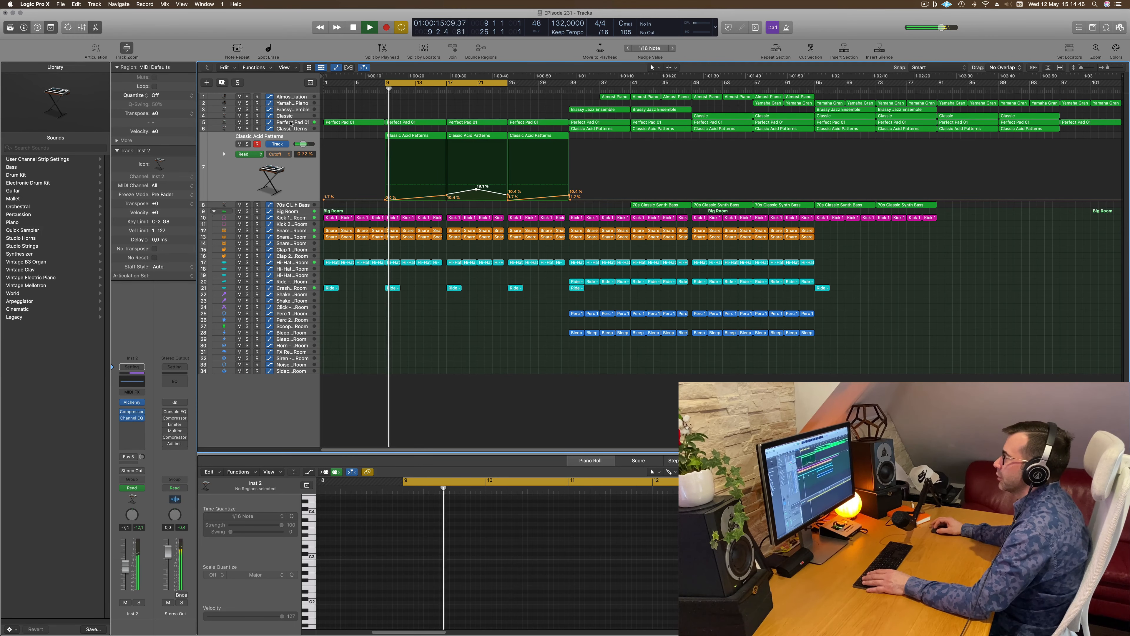
Remove the Cutoff drop at bar 17 on Perfect Pad 01 and add a lower automation point around bar 21.
click(484, 123)
click(446, 176)
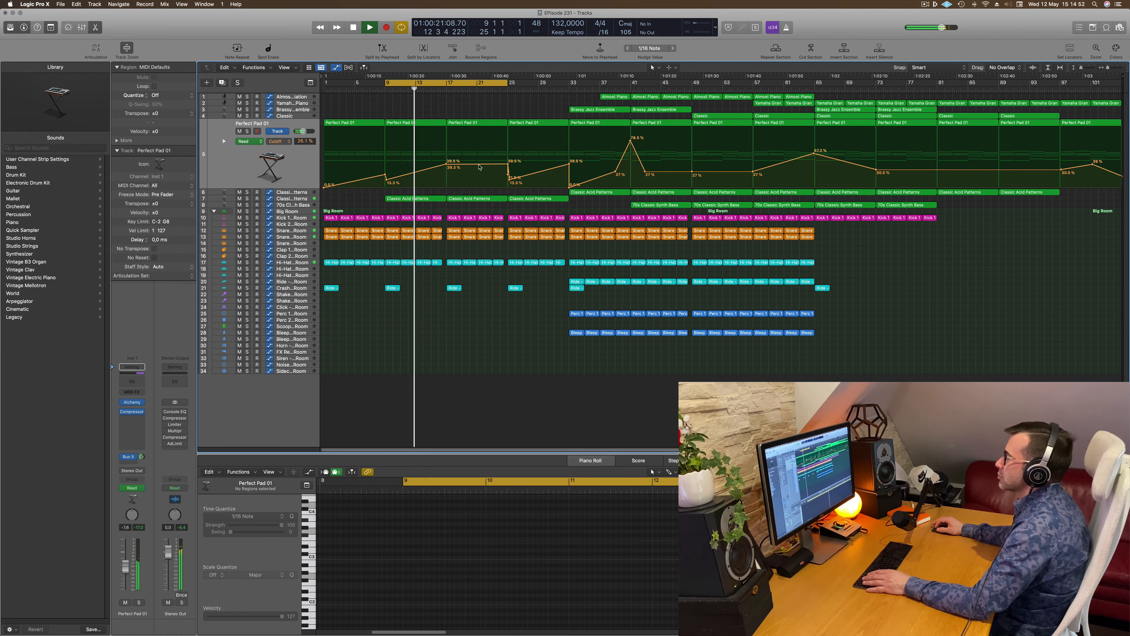
drag(478, 164, 479, 171)
Reshape the second Snare 1 track's Master Mix automation with a dip around bars 13–17 and a fall from 100 % at bar 17 to 0 % near bar 25.
click(292, 237)
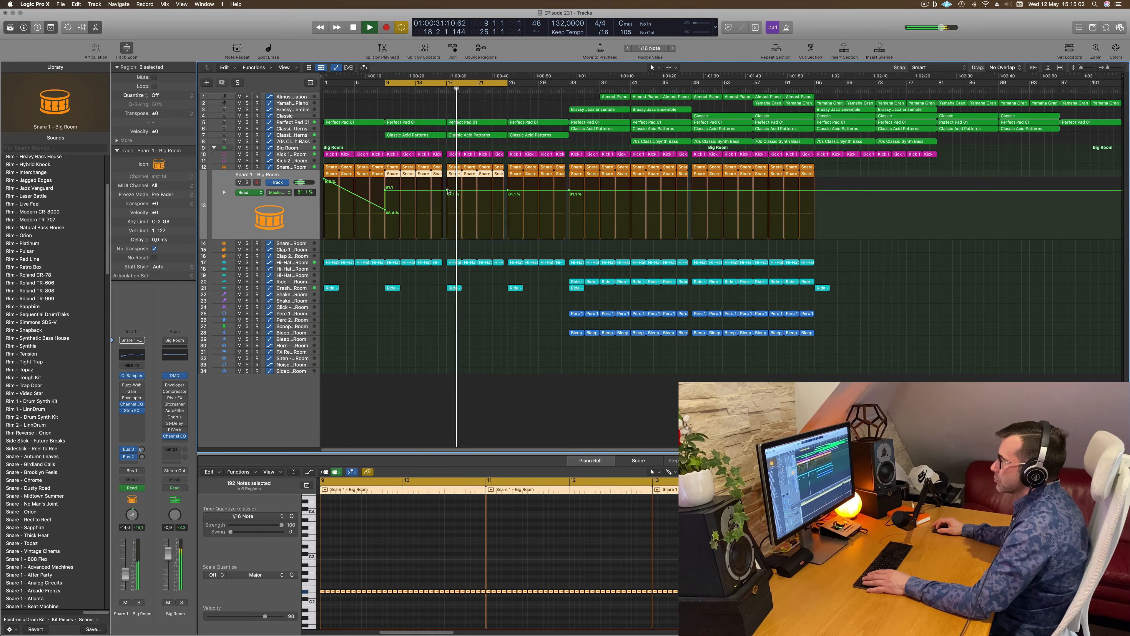
drag(447, 190, 503, 239)
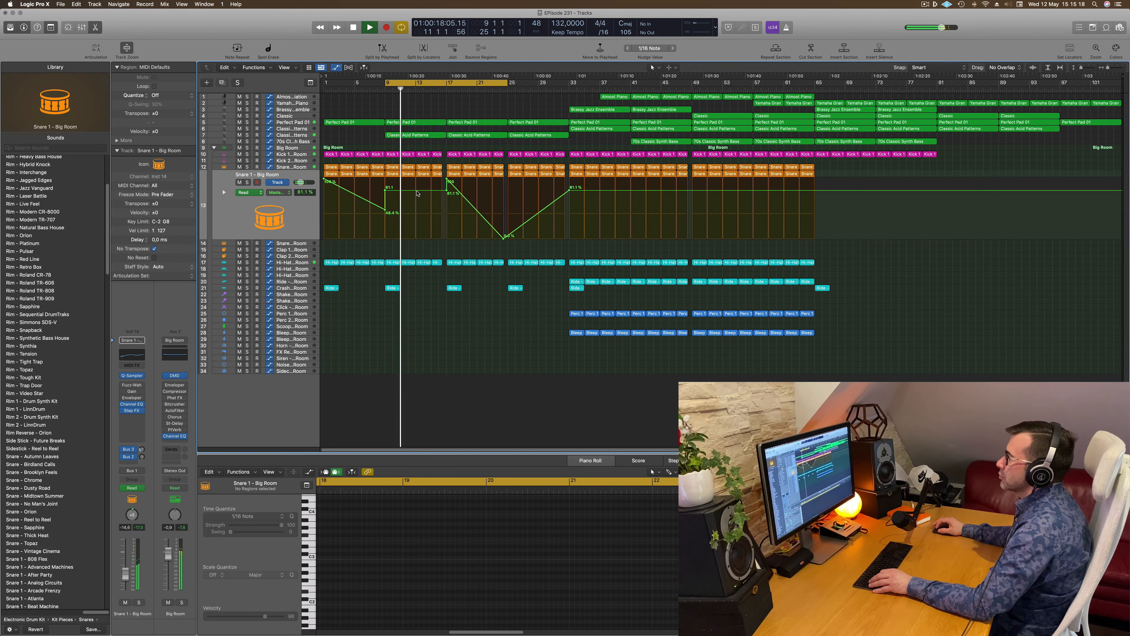
drag(419, 191, 442, 197)
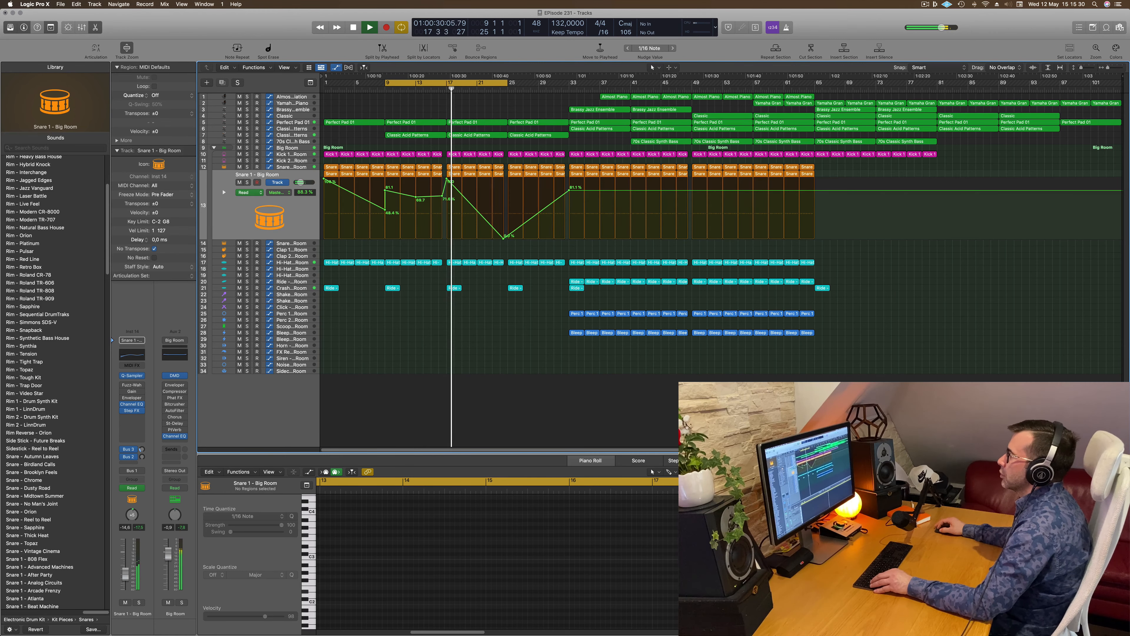
Copy the Brassy Jazz Ensemble region from bar 33 to bar 17 on the same track.
scroll(487, 247, up, 5)
scroll(487, 247, down, 5)
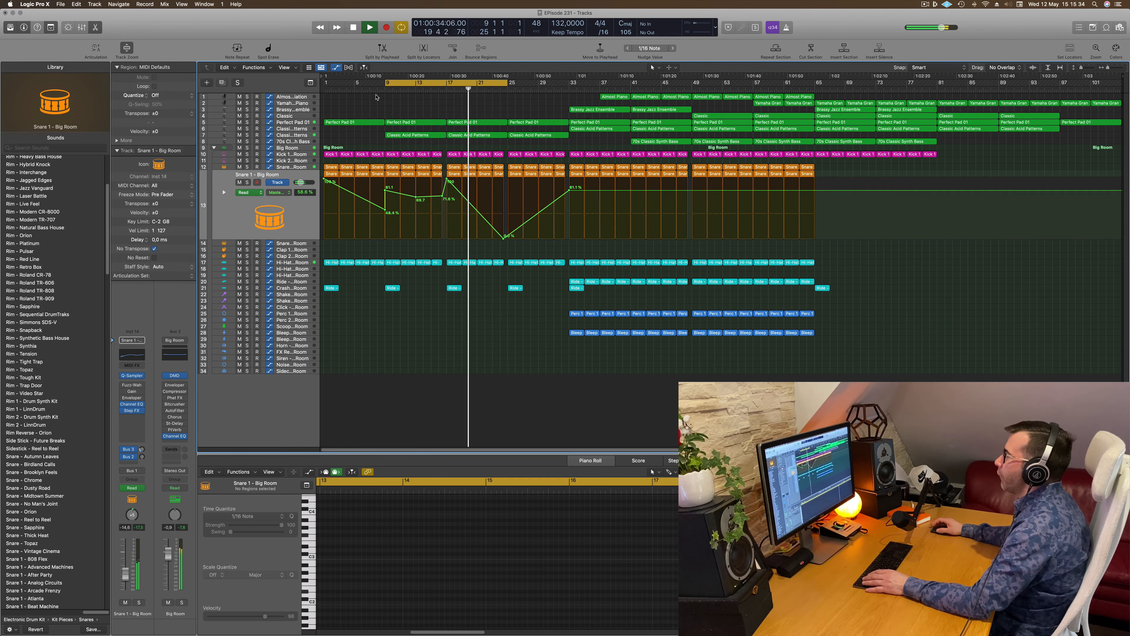
click(602, 110)
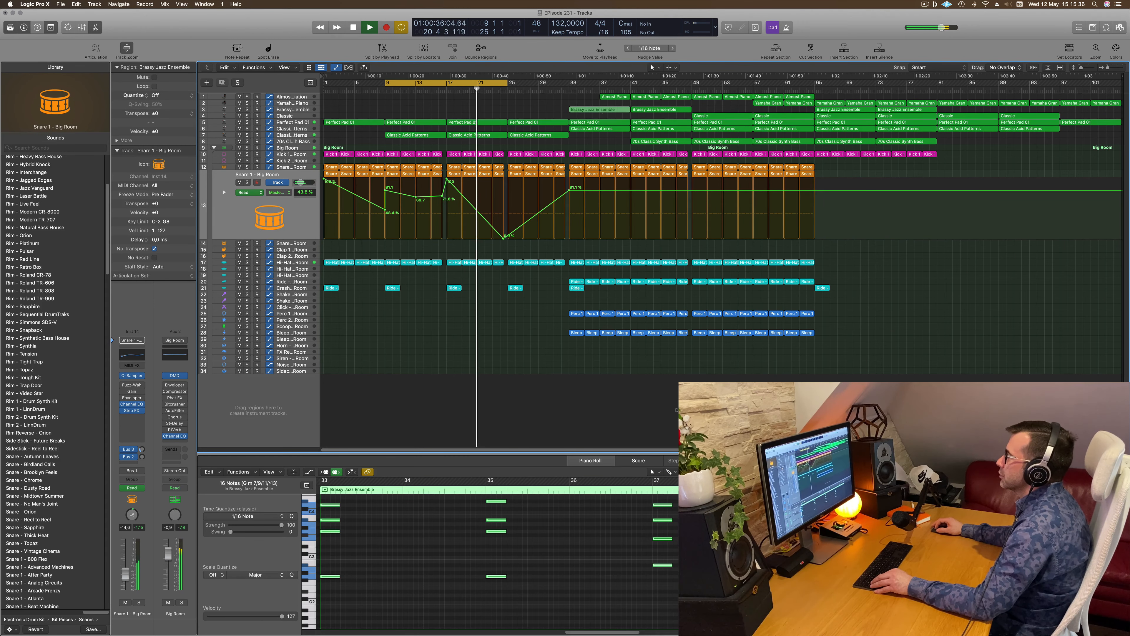
drag(602, 110, 480, 111)
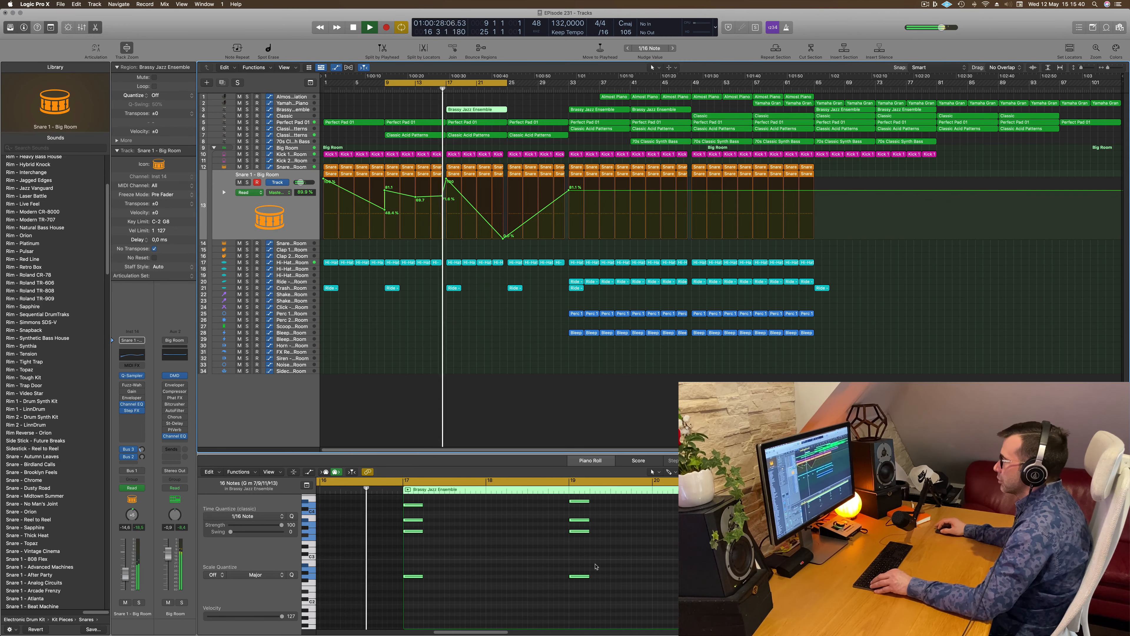
Try deleting every chord after the first one in the Brassy Jazz Ensemble region at bar 17, listen, and undo the deletion.
scroll(564, 562, down, 3)
scroll(564, 562, up, 5)
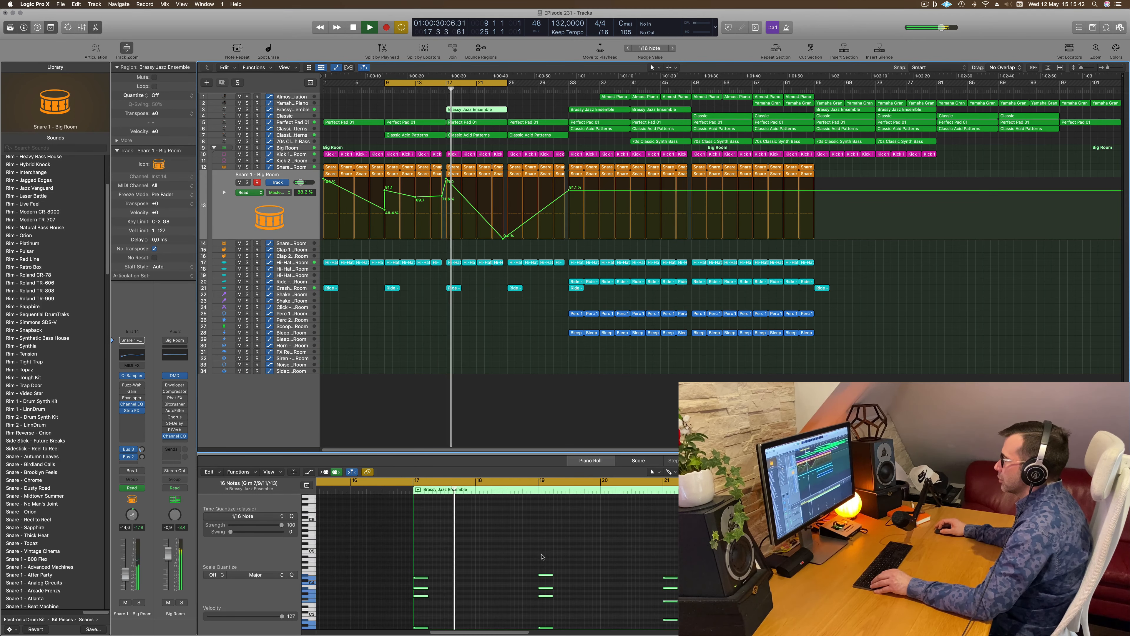
scroll(530, 548, down, 3)
drag(528, 542, 810, 604)
key(Delete)
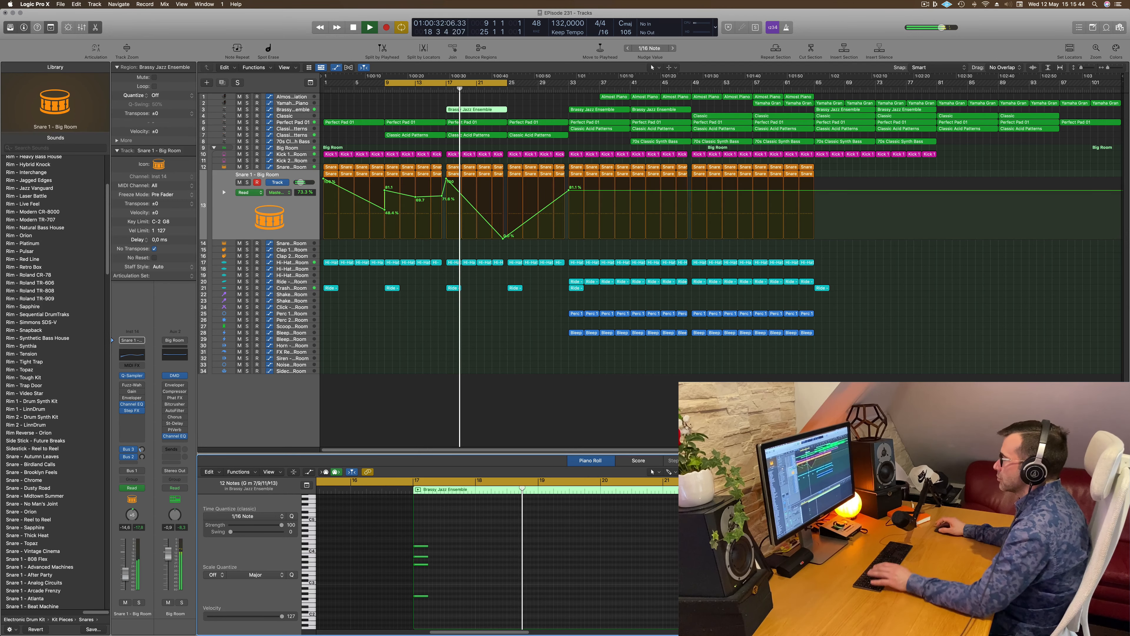
click(443, 89)
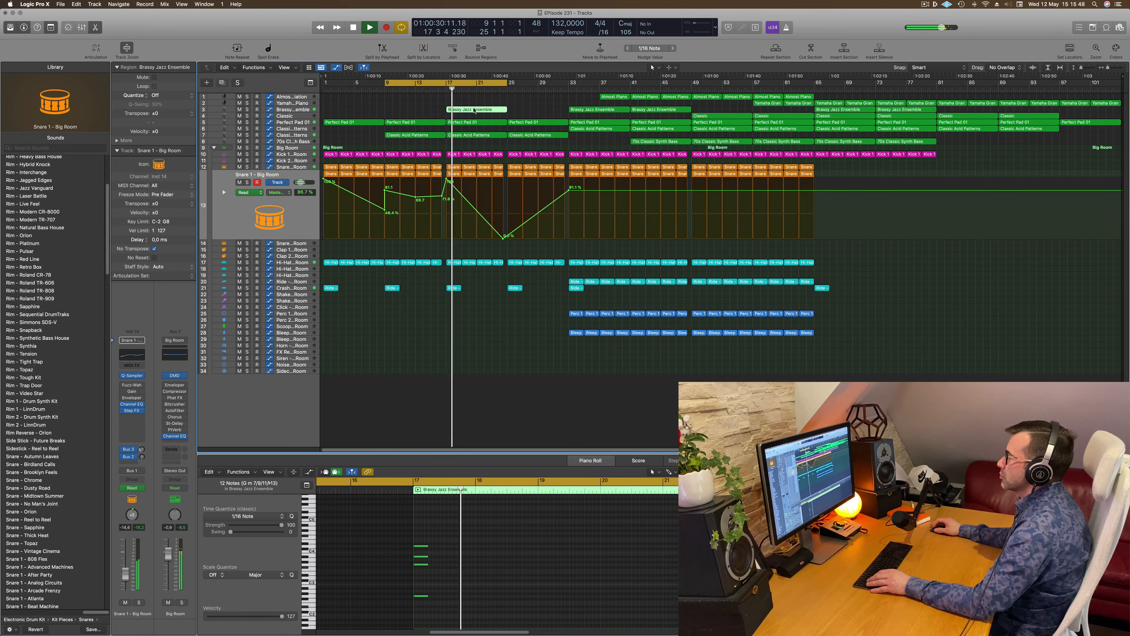
key(super+z)
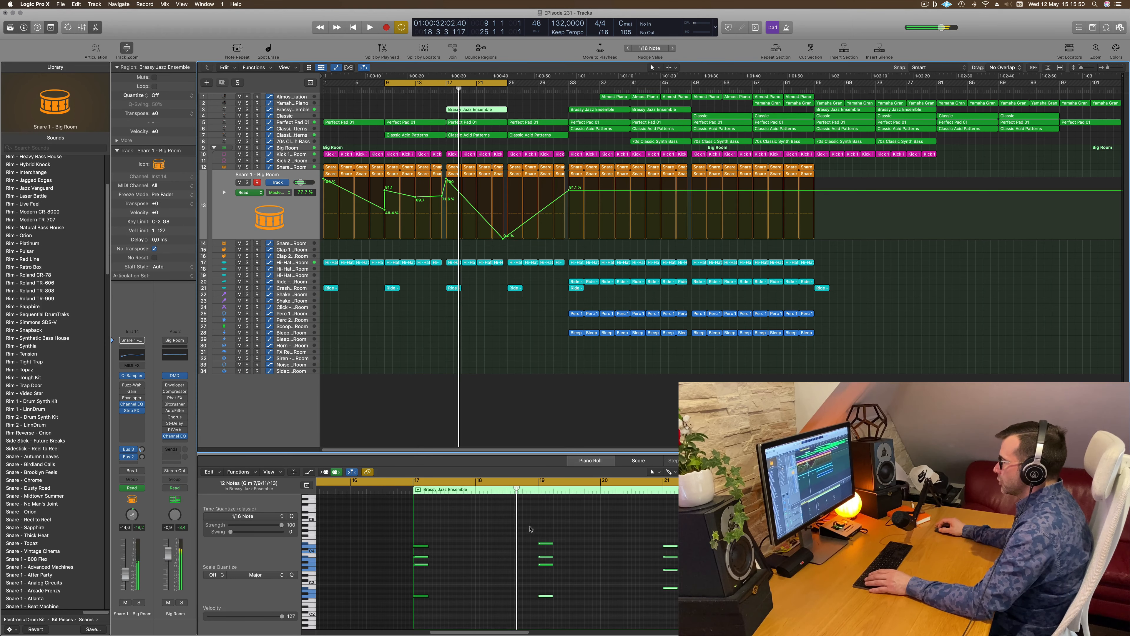
Move all chords after the first one earlier so the second chord directly follows it in bar 17, and play from just before bar 17.
scroll(560, 541, down, 3)
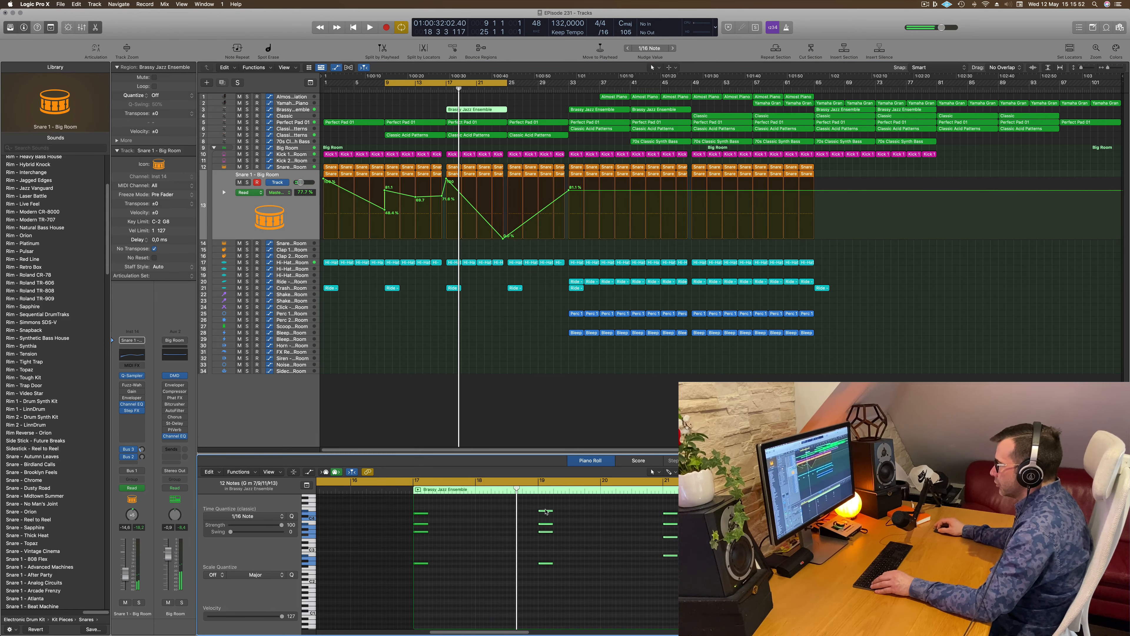
drag(546, 511, 481, 512)
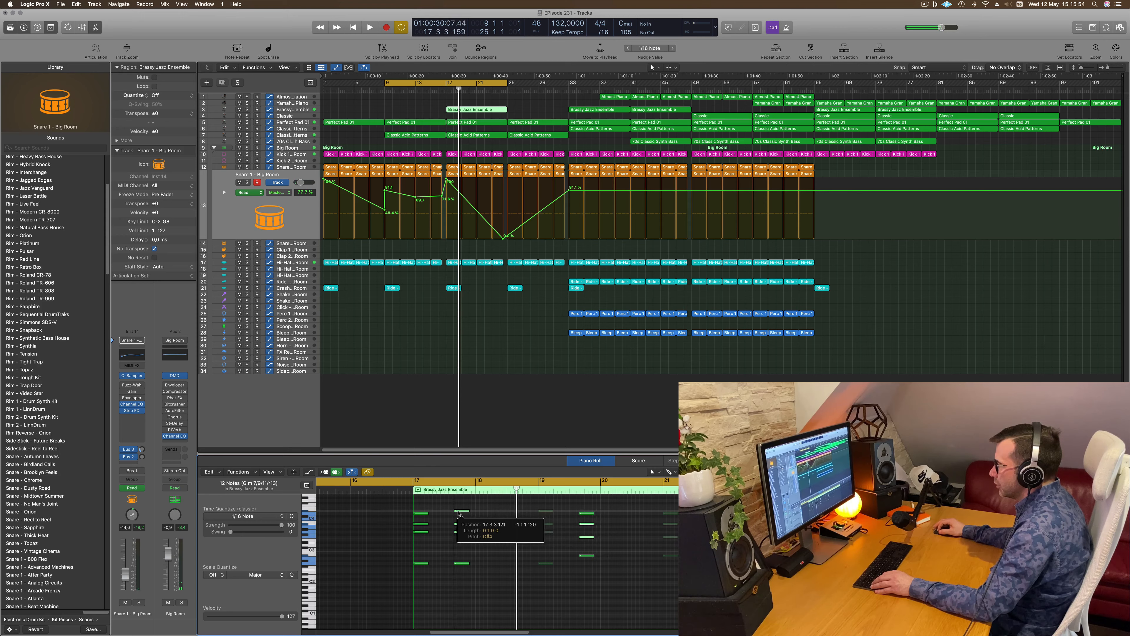
drag(437, 511, 437, 512)
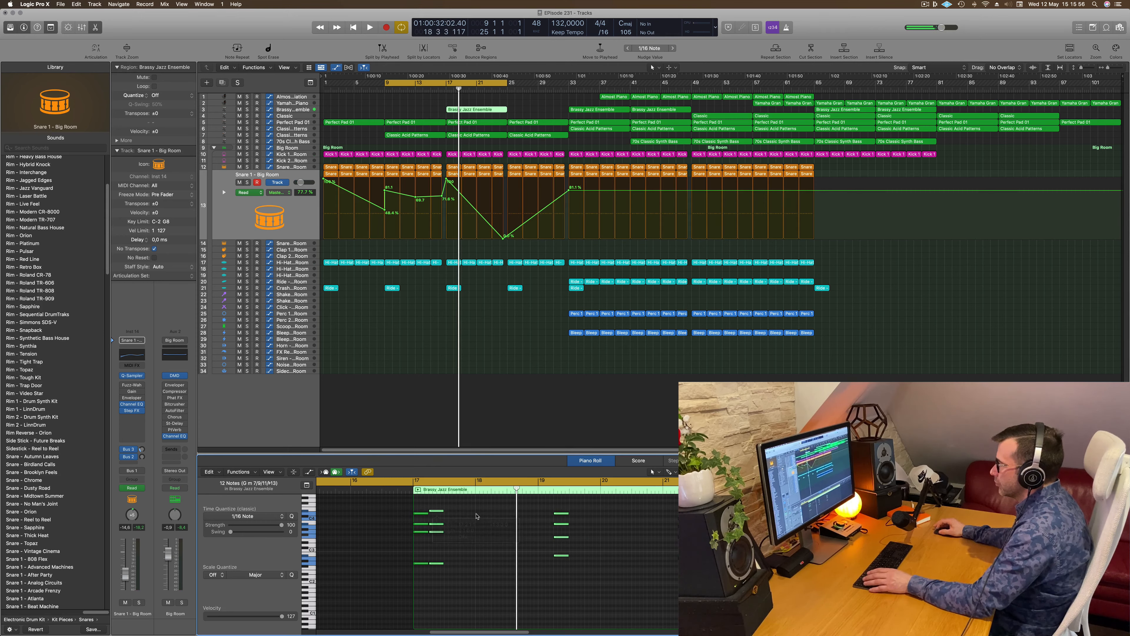
key(space)
click(439, 88)
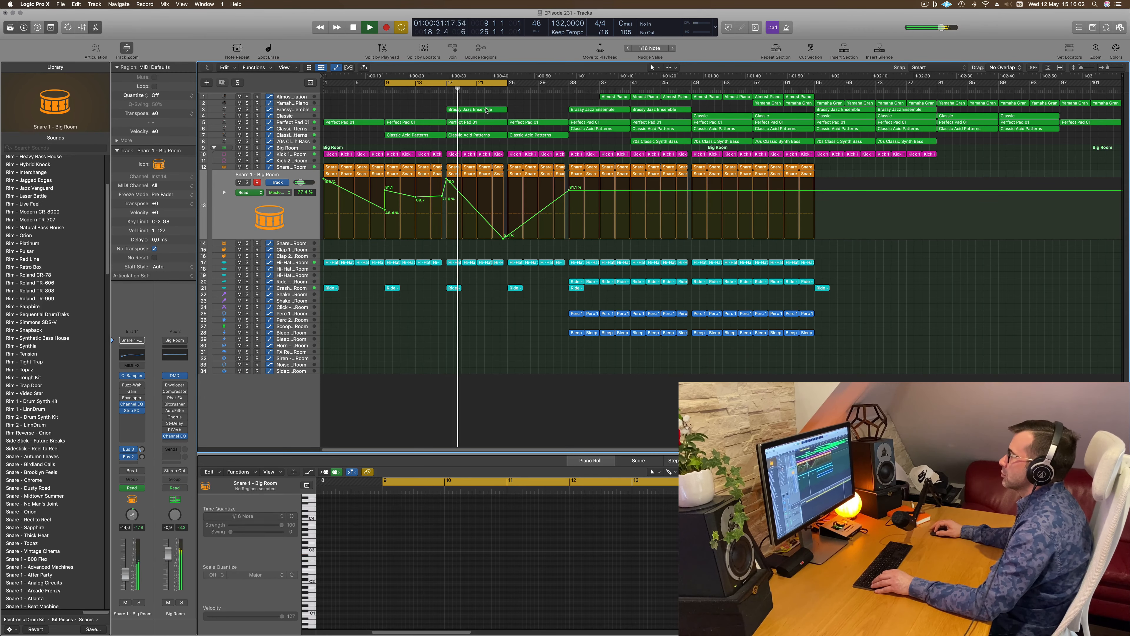
Split the Brassy Jazz Ensemble region at bar 21 and replace its second half with a copy of the first half.
scroll(729, 556, down, 3)
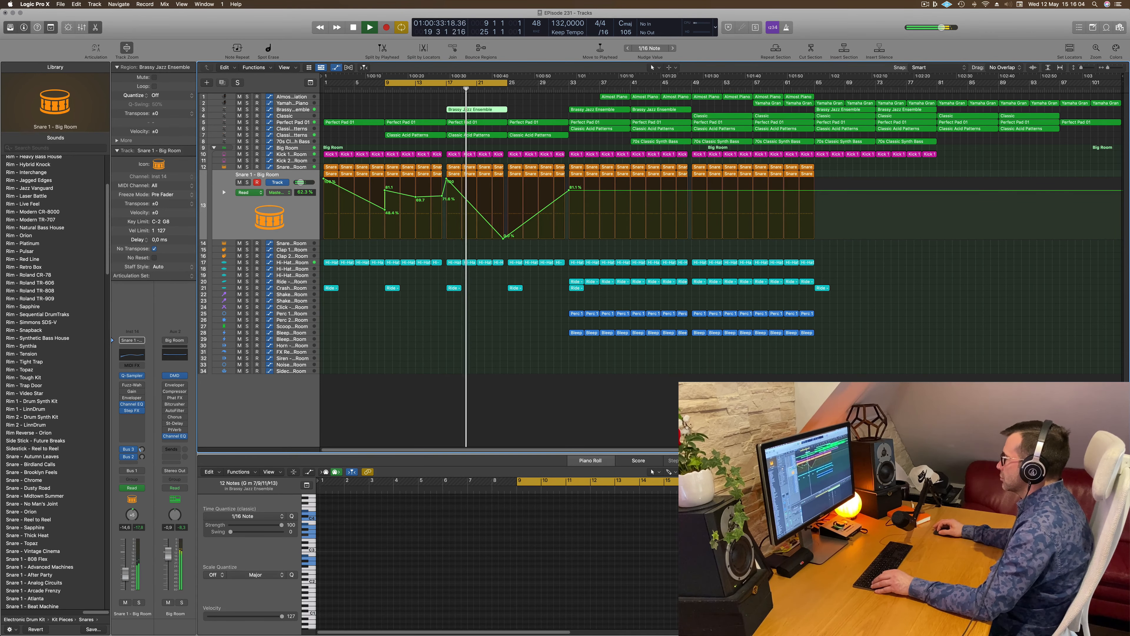
click(729, 557)
key(space)
key(space)
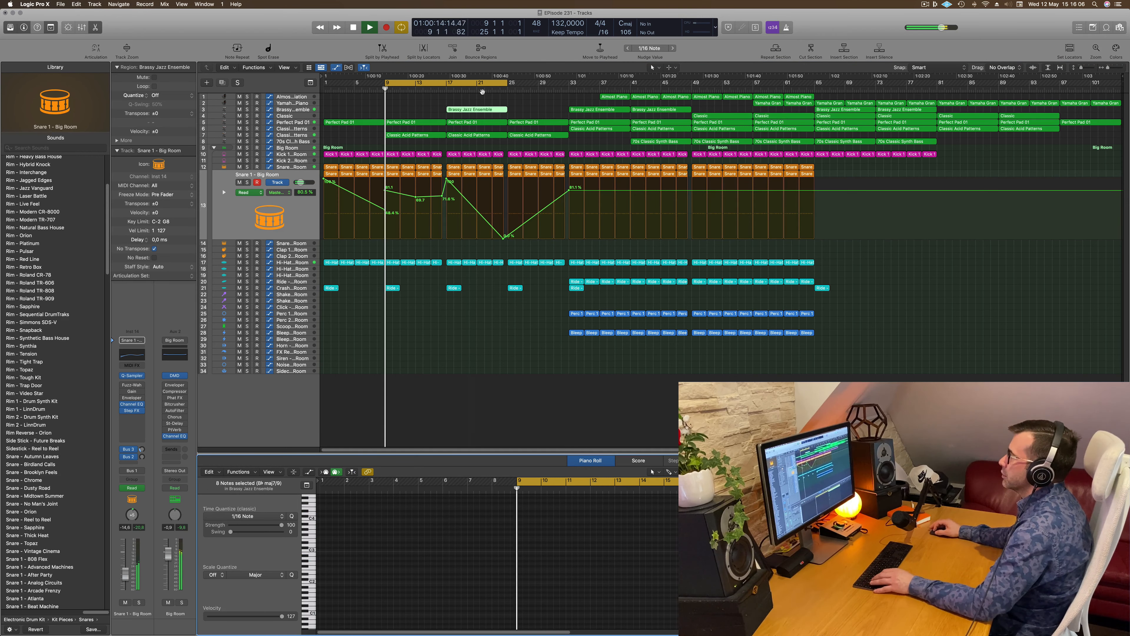
super+click(484, 117)
click(492, 110)
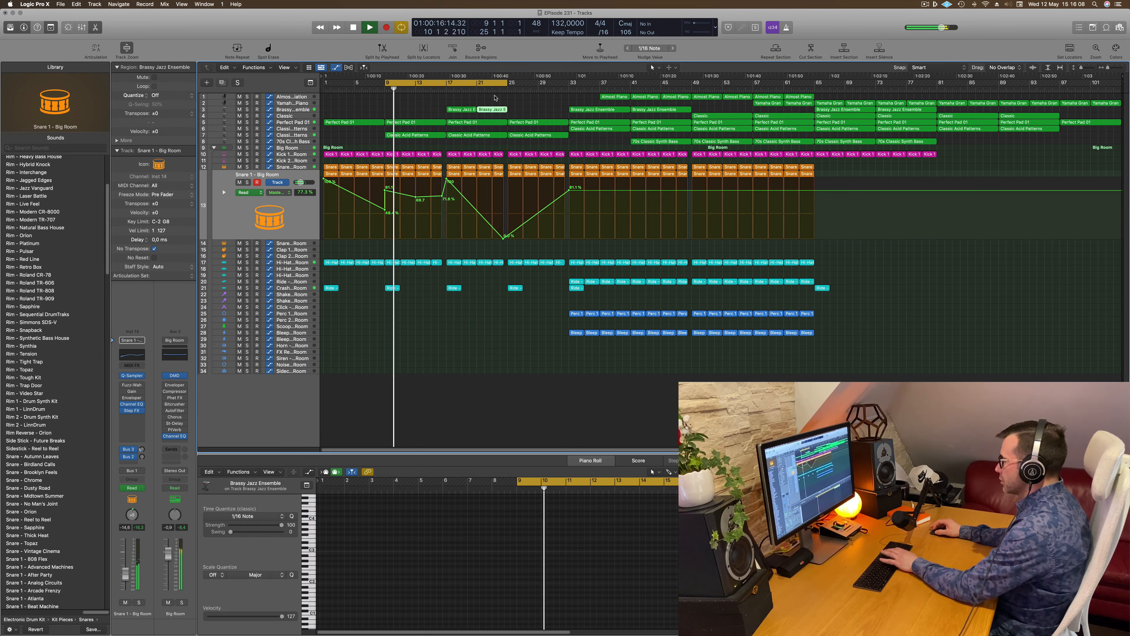
key(Delete)
click(463, 110)
drag(460, 110, 490, 110)
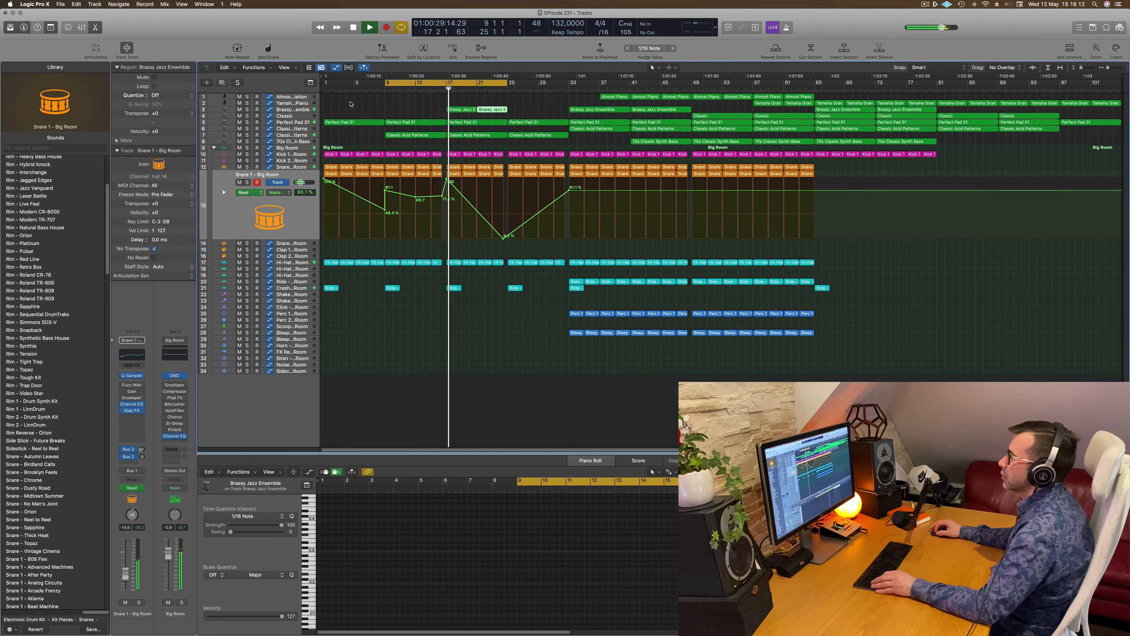
Select the Brassy Jazz Ensemble track and extend the cycle range's end to bar 33.
click(306, 108)
scroll(445, 169, up, 3)
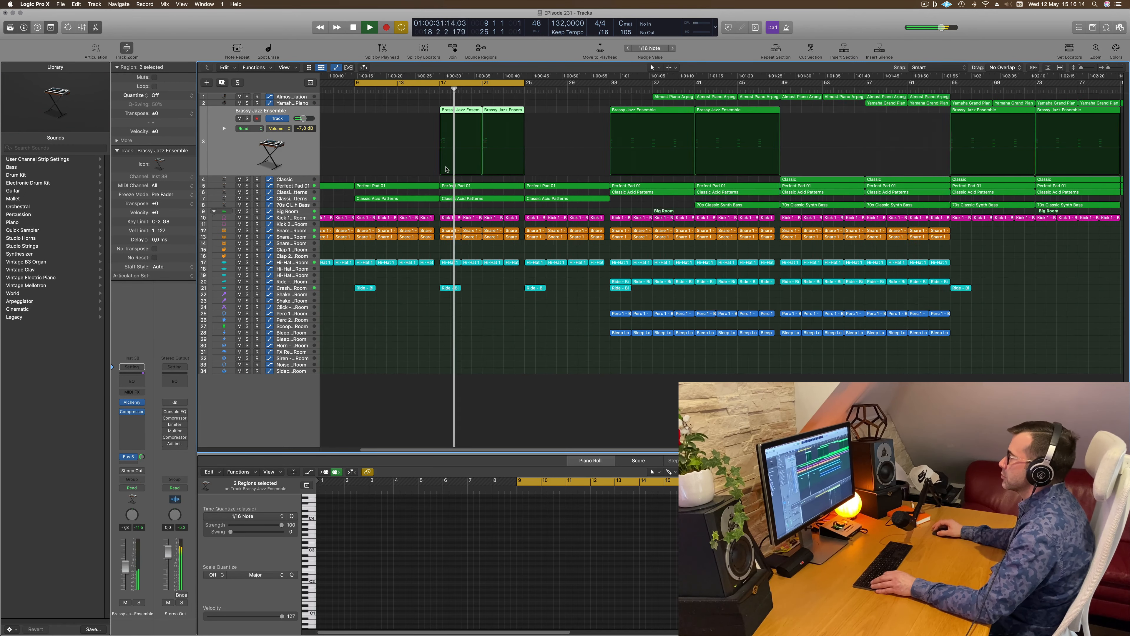
scroll(445, 169, down, 1)
scroll(467, 187, down, 3)
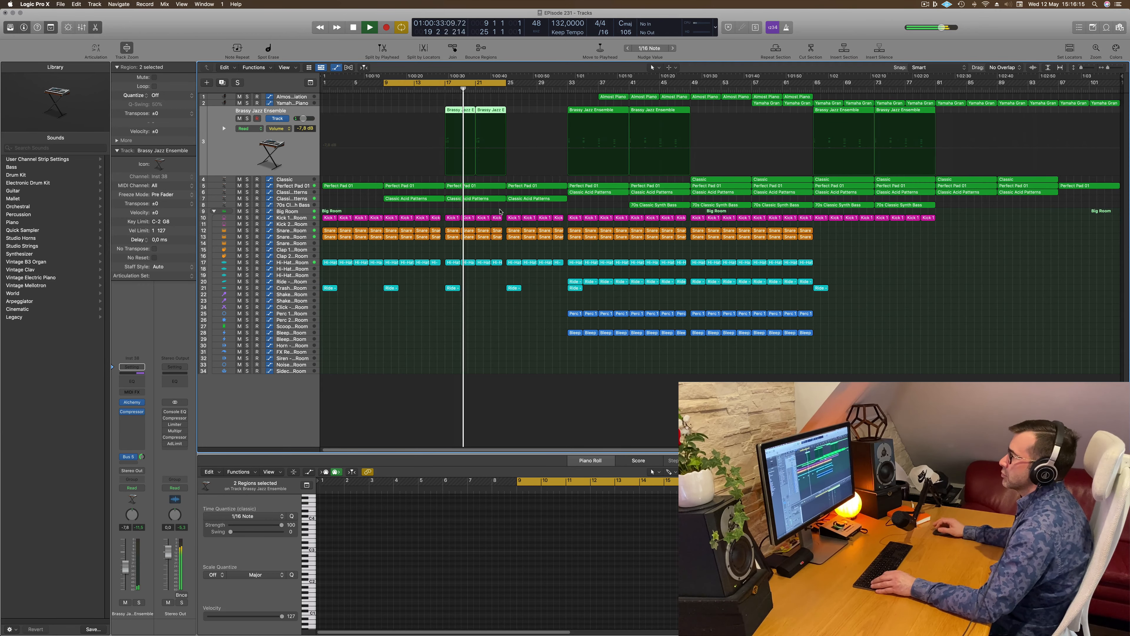
scroll(500, 210, up, 3)
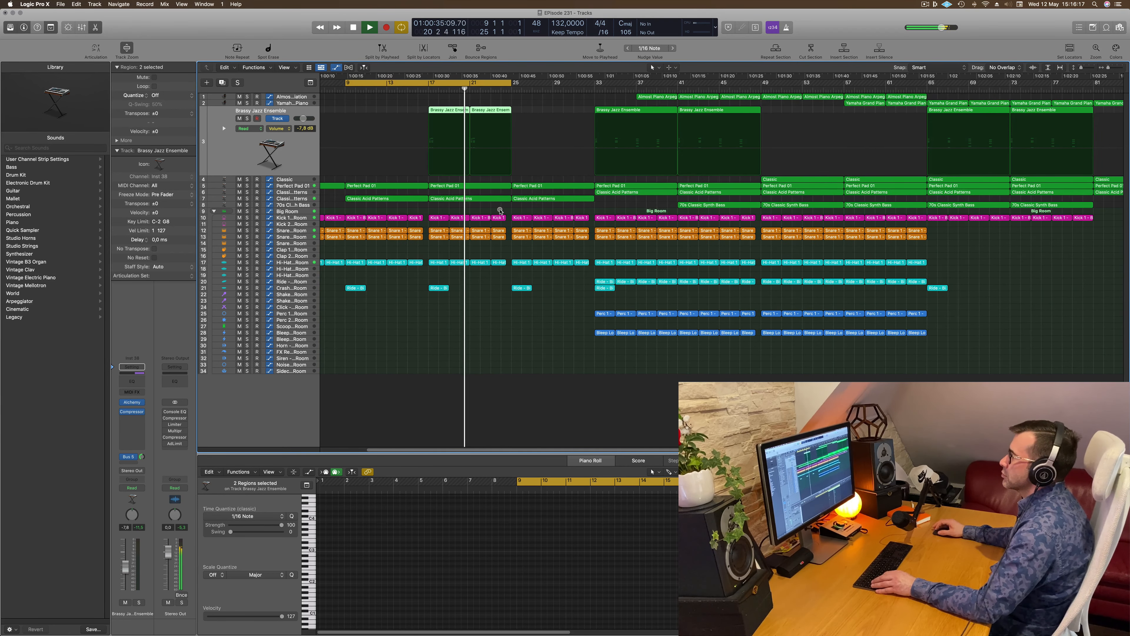
scroll(500, 210, down, 3)
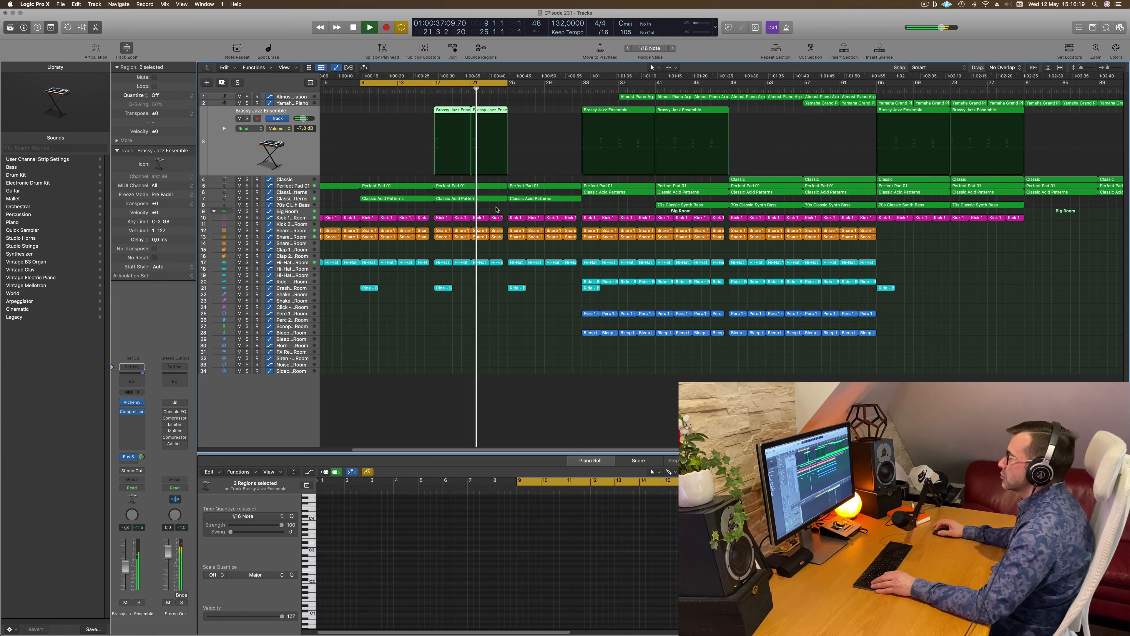
scroll(497, 210, left, 1)
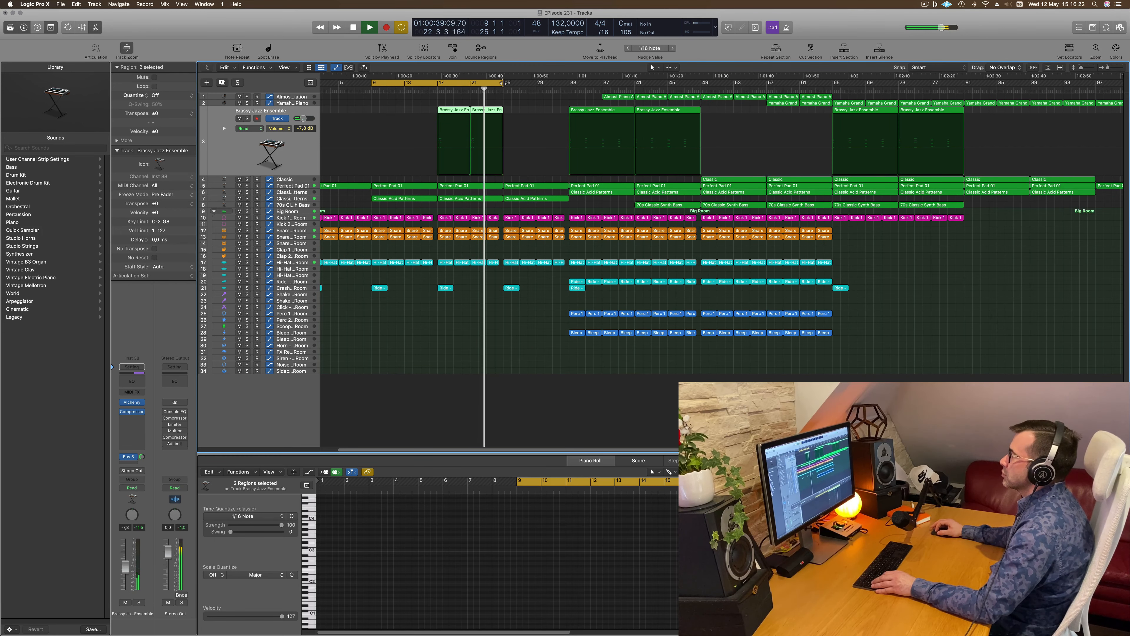
drag(502, 82, 566, 92)
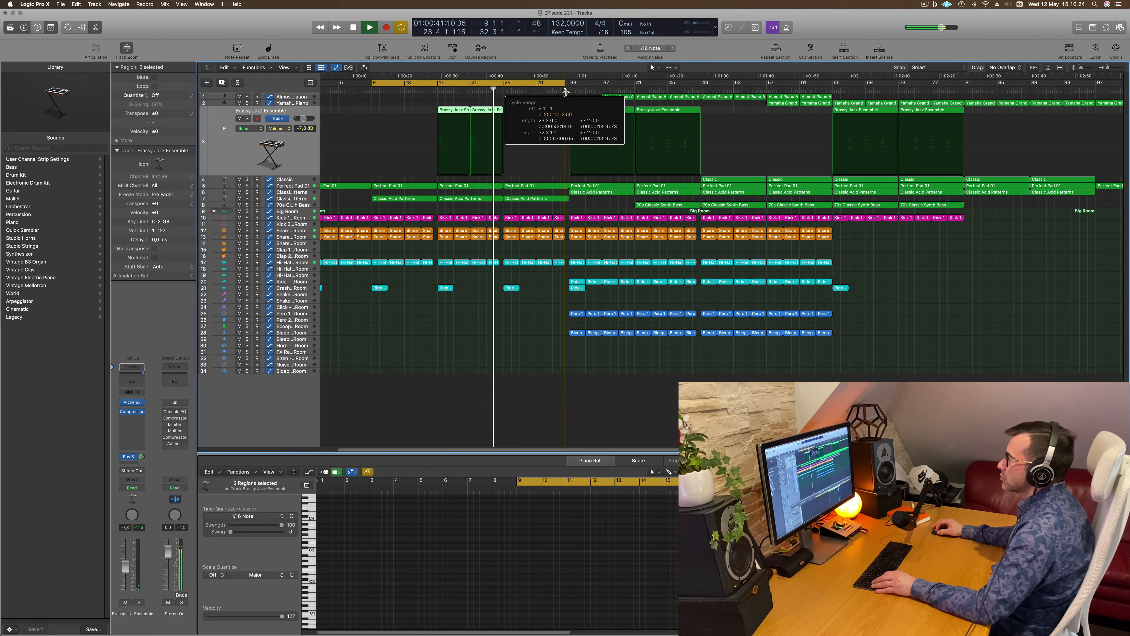
Raise the second Snare 1 track's Master Mix automation at bar 25 and level it at about 70 % through bar 33.
scroll(518, 208, up, 3)
scroll(518, 207, down, 3)
click(285, 237)
click(507, 235)
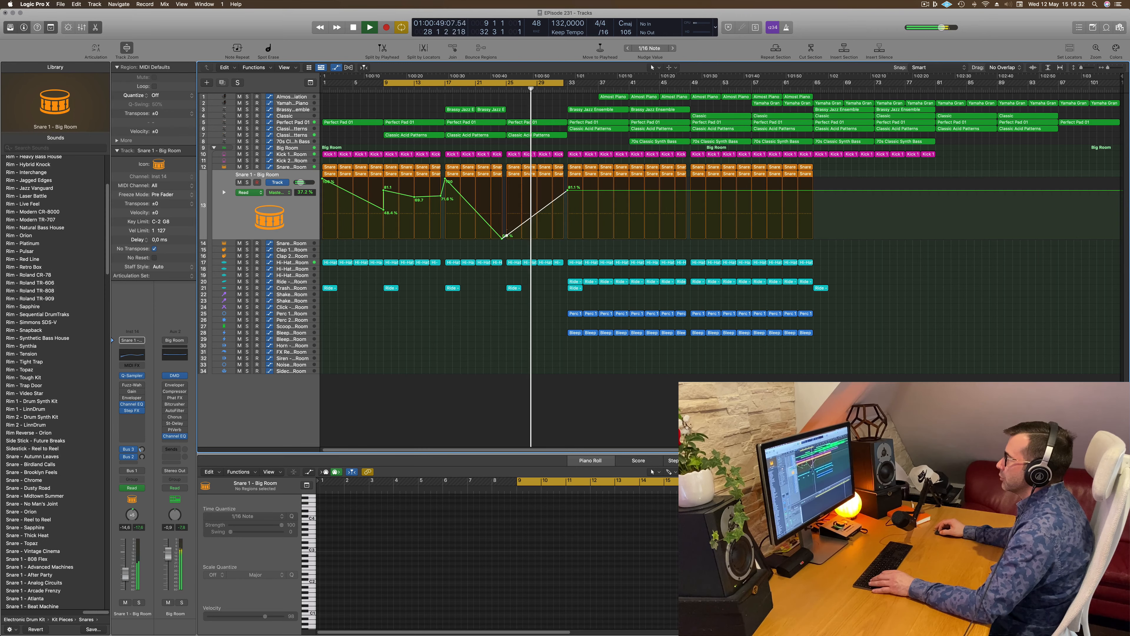
drag(506, 235, 506, 198)
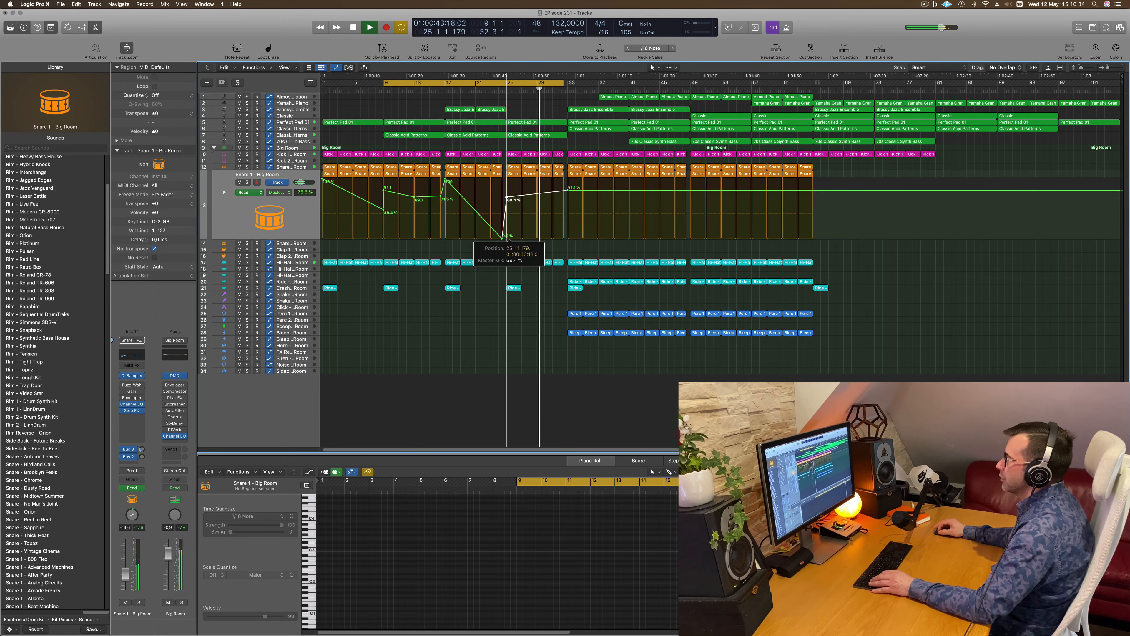
click(505, 89)
scroll(533, 170, left, 1)
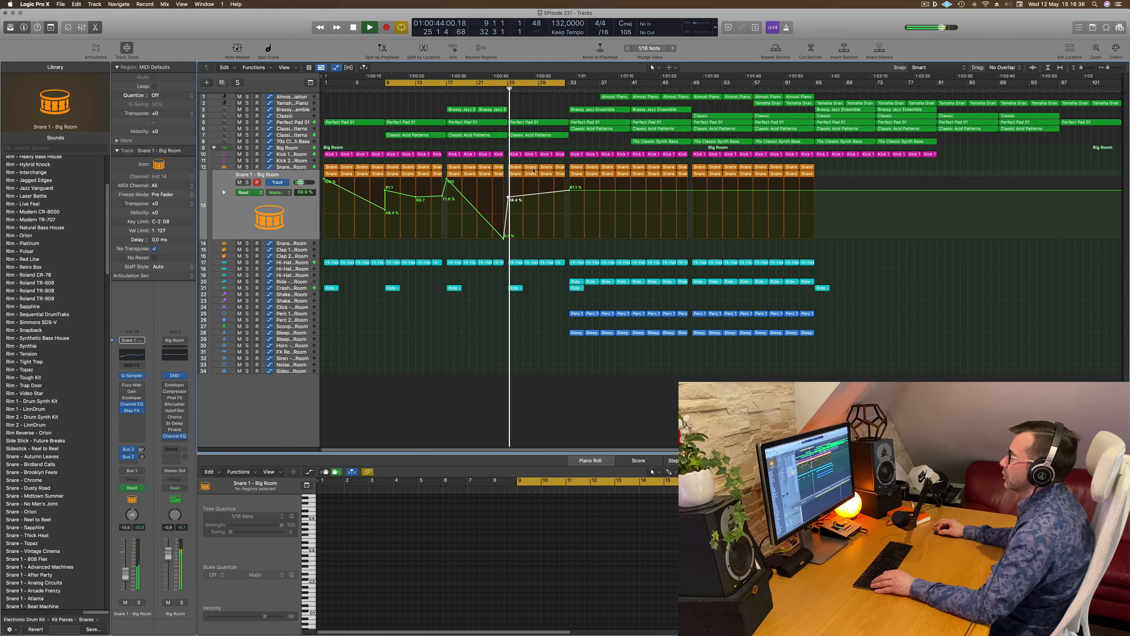
drag(569, 190, 565, 197)
drag(508, 197, 508, 196)
click(477, 321)
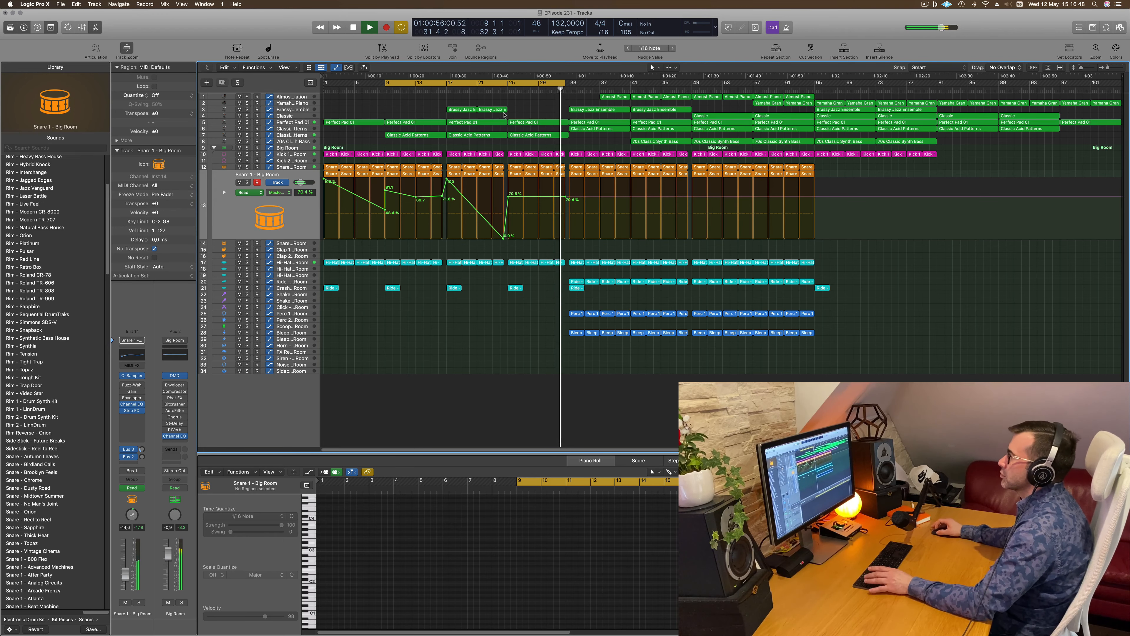
Restart playback from bar 9 and level the second Snare 1 track's Master Mix automation between bar 13 and just before bar 17.
key(space)
key(space)
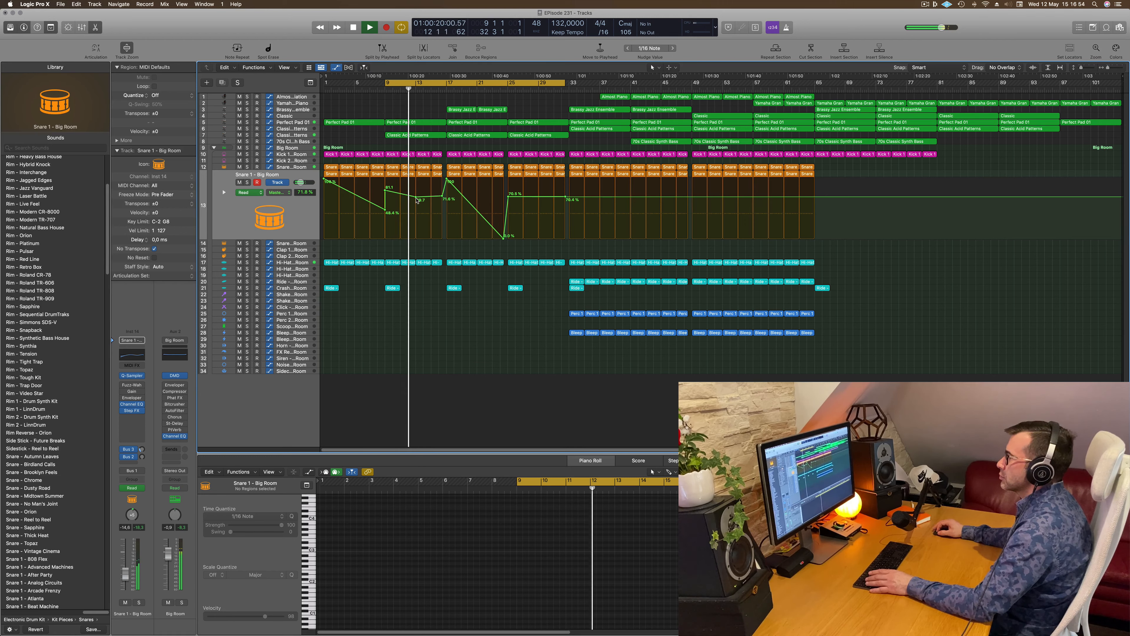
drag(416, 197, 442, 198)
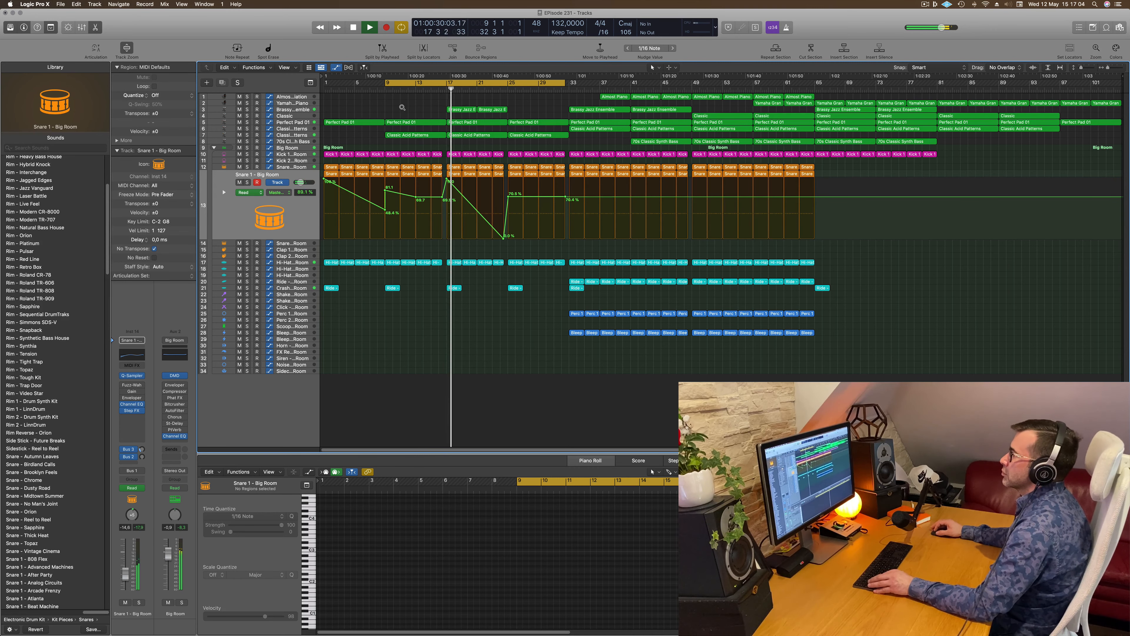
Lower the Brassy Jazz Ensemble track's volume to -10.0 dB.
click(299, 111)
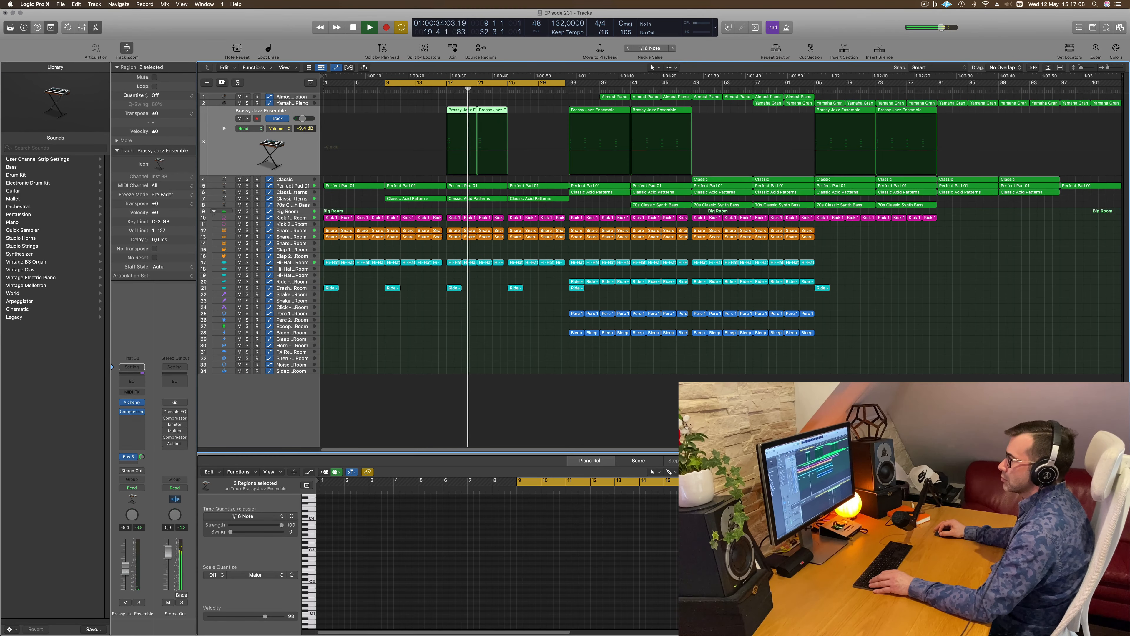
scroll(512, 355, up, 3)
scroll(512, 356, down, 3)
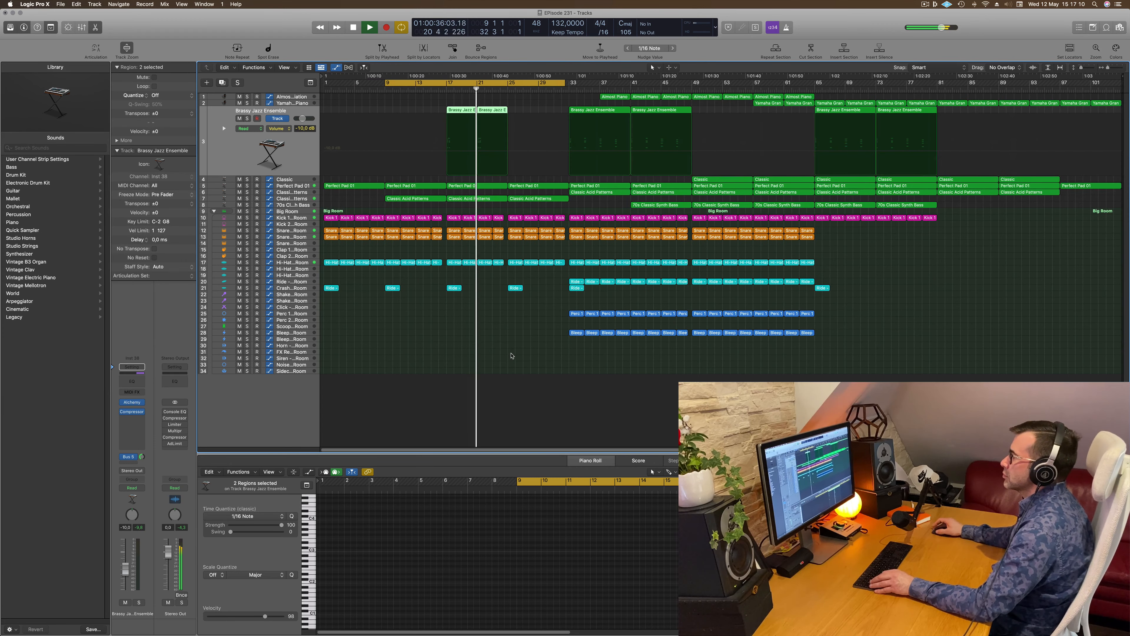
scroll(506, 346, up, 2)
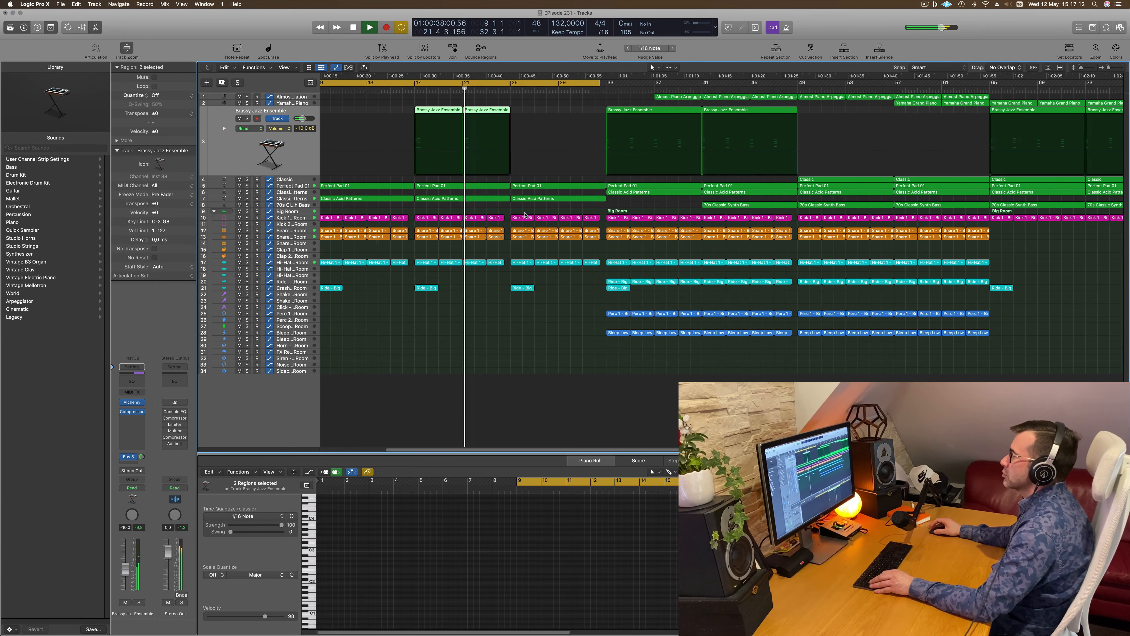
scroll(515, 220, down, 2)
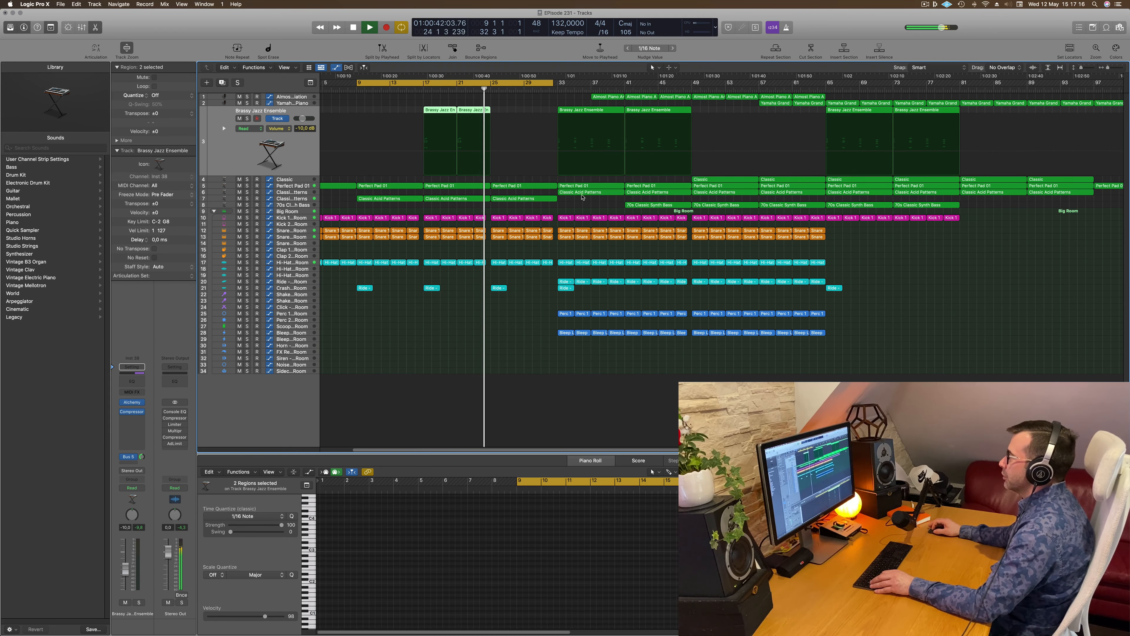
Copy the upper Classic Acid Patterns track's region from bar 33 to bar 25 and stop playback.
drag(583, 193, 525, 196)
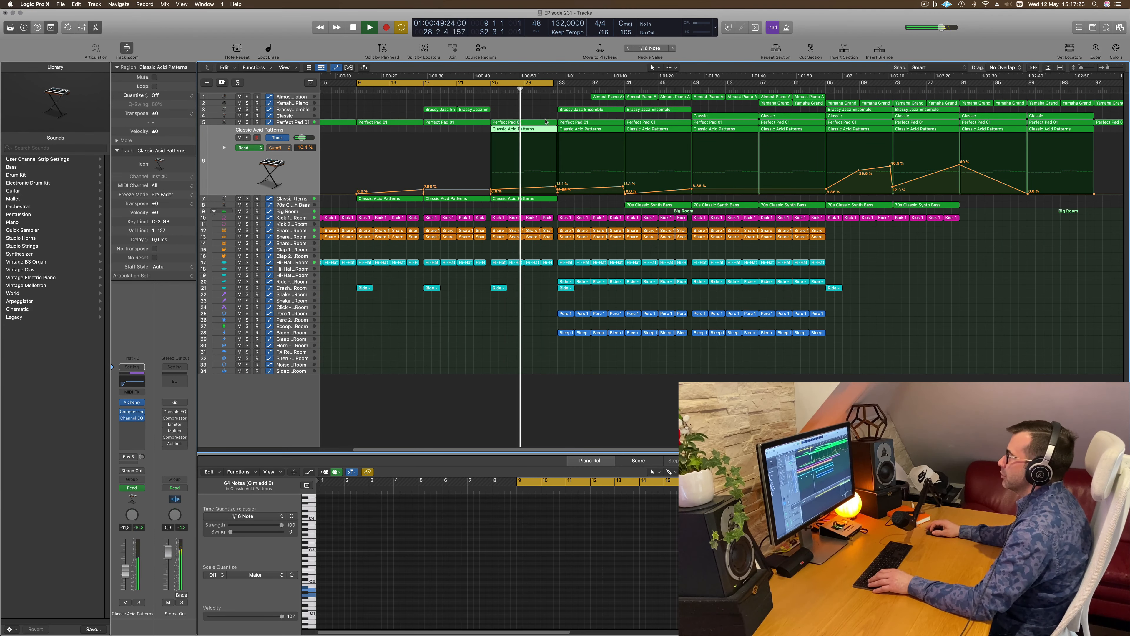
key(space)
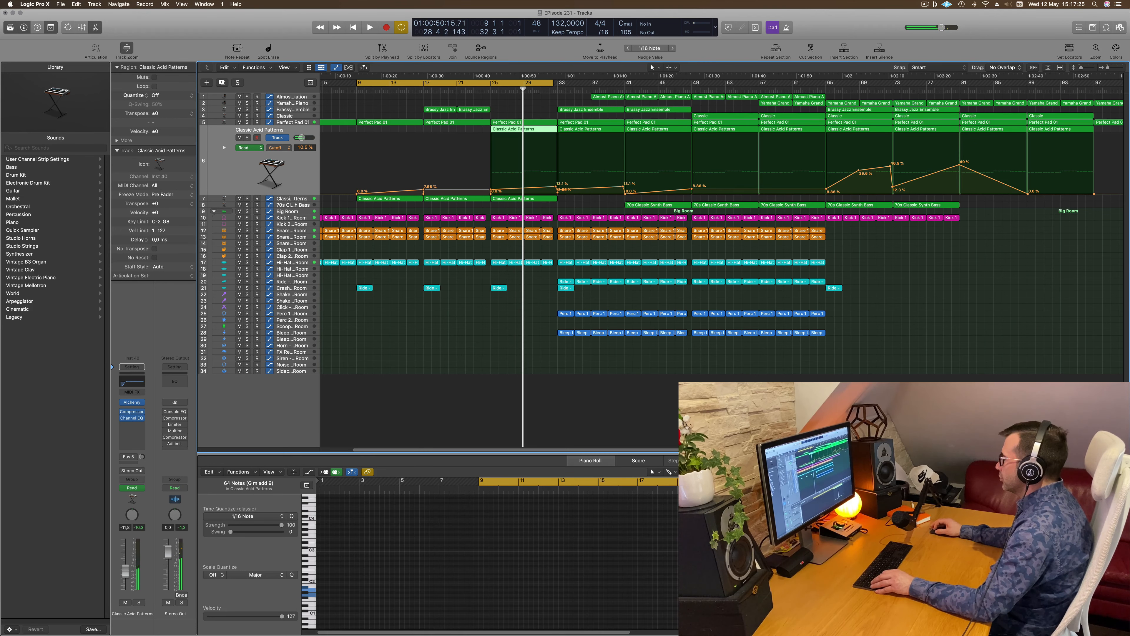
scroll(721, 557, up, 3)
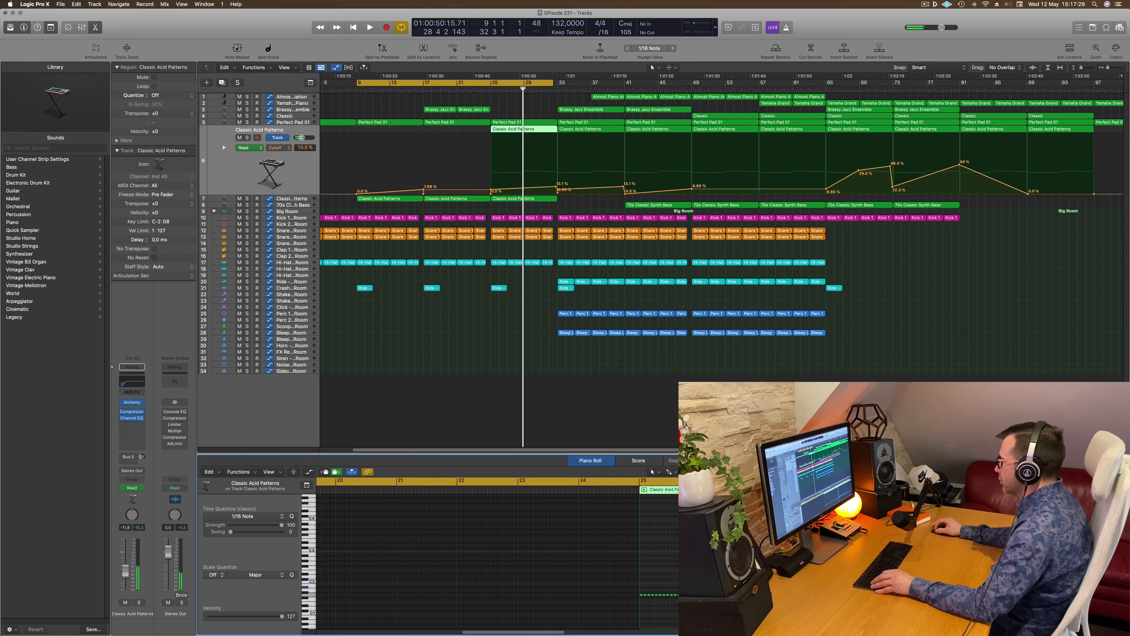
scroll(490, 557, right, 3)
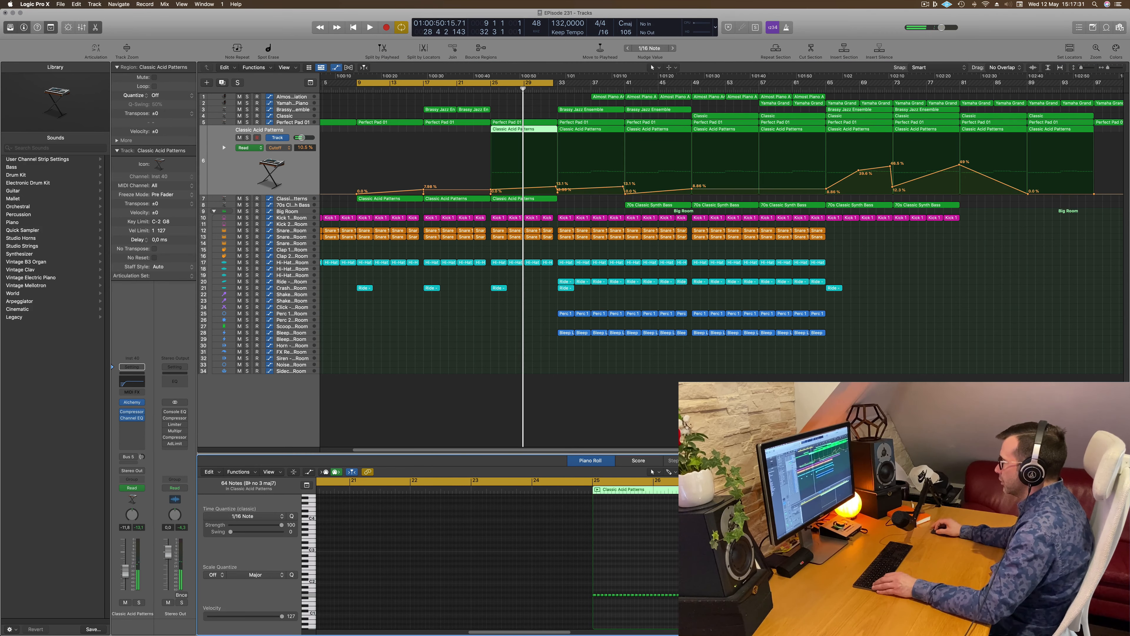
Select all notes of the upper Classic Acid Patterns region at bar 25 and restart playback just before that bar.
drag(841, 574, 567, 607)
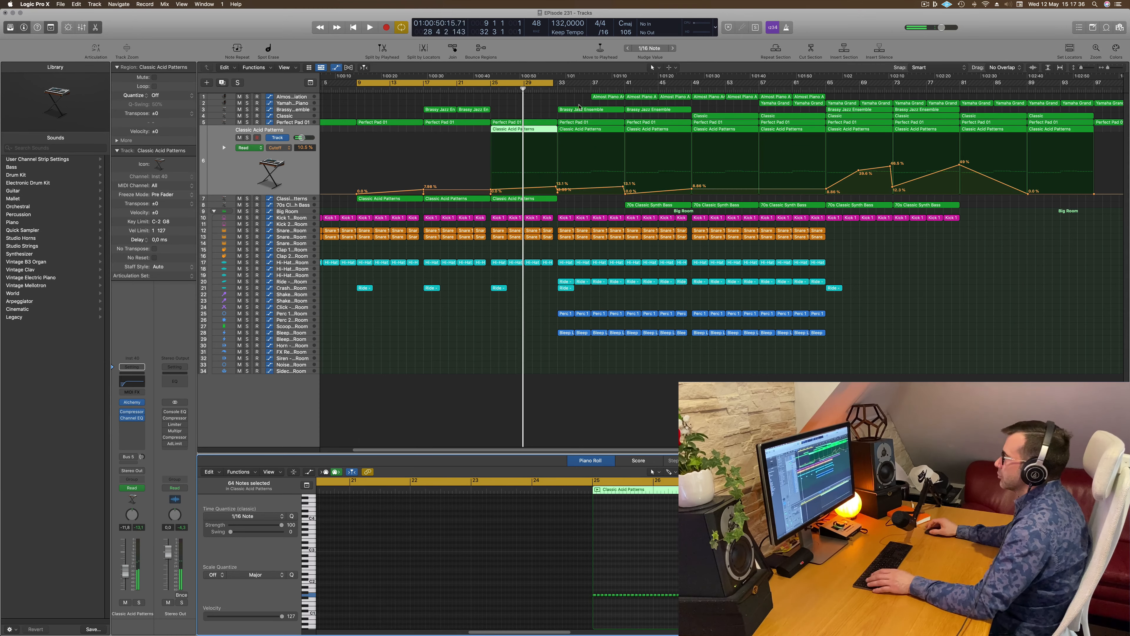
key(space)
click(485, 90)
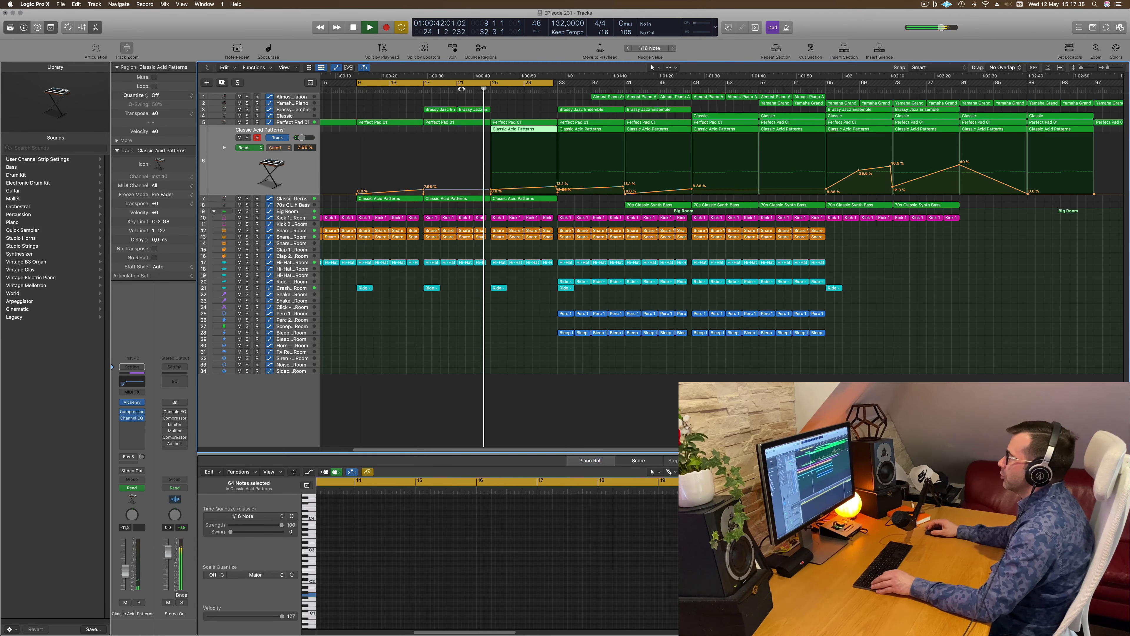
Copy the two Brassy Jazz Ensemble regions from bar 17 to bar 25 and replay the passage from just before bar 25.
key(super+Left)
mouse_move(518, 104)
mouse_down()
mouse_move(460, 112)
mouse_move(522, 111)
mouse_up()
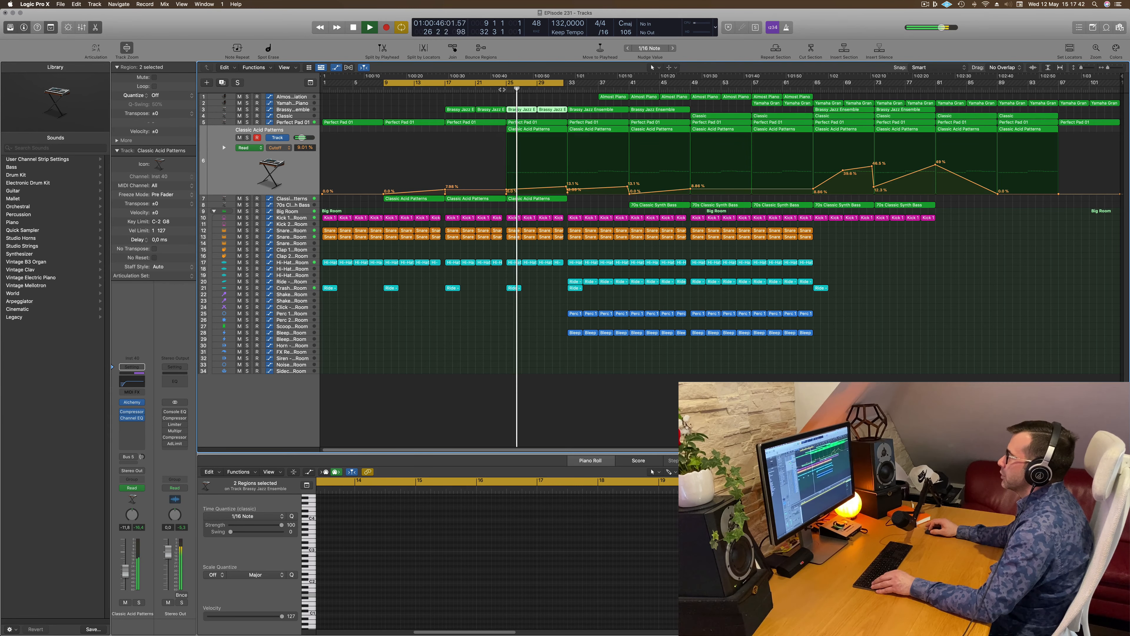
click(483, 173)
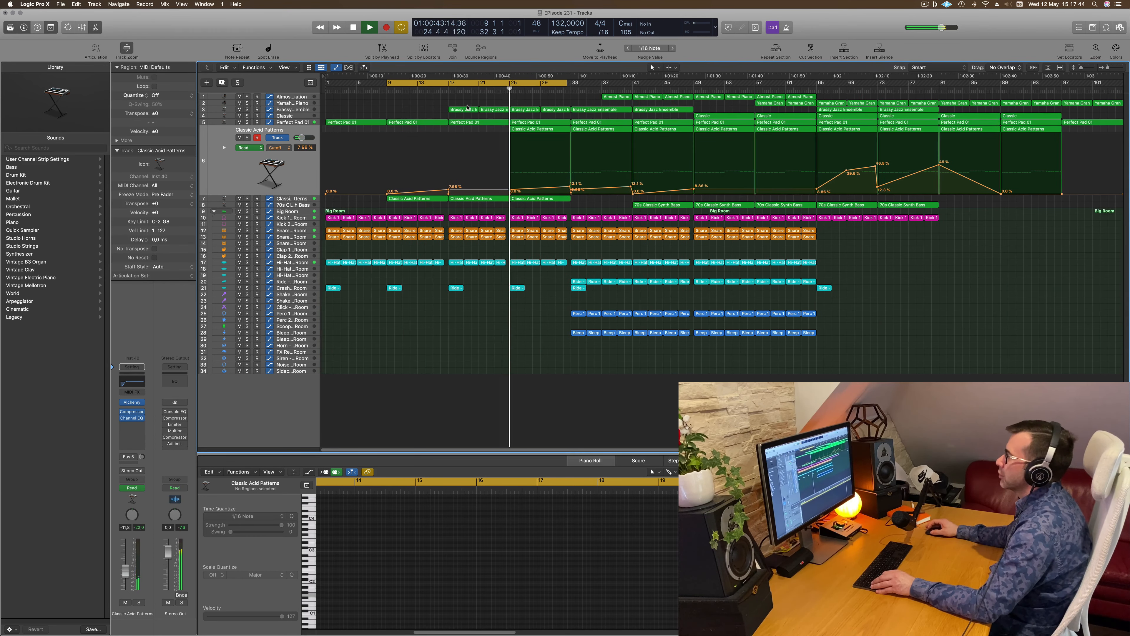
scroll(484, 173, right, 5)
scroll(540, 237, left, 5)
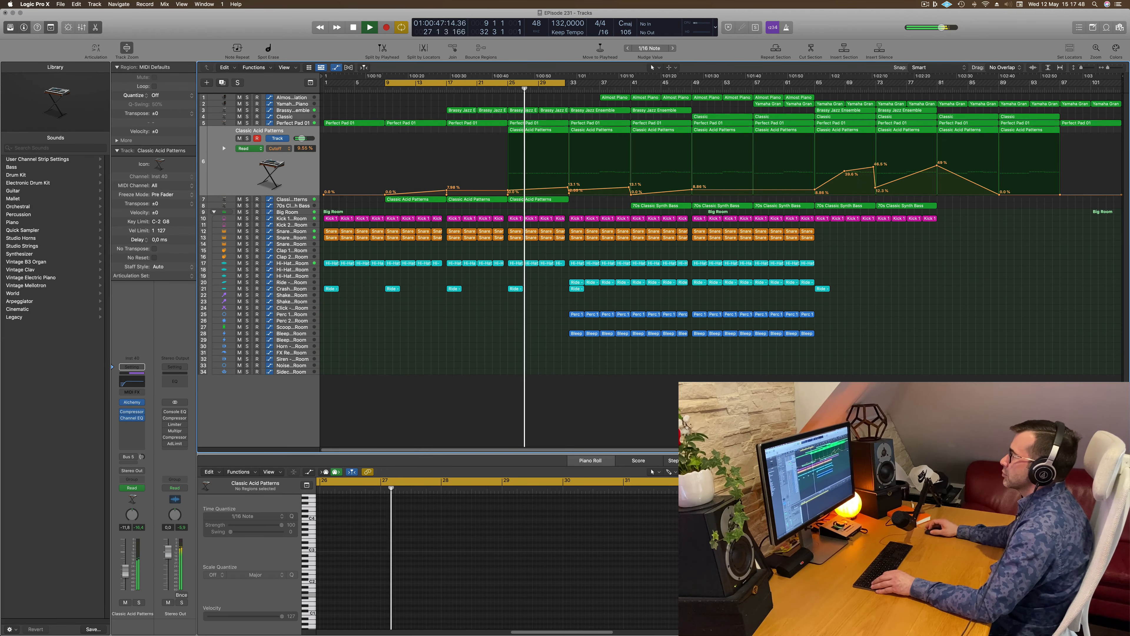
Copy the Almost Piano Arpeggiation region from bar 37 to bars 25 and 29 and lower the track's volume to -29.0 dB.
click(560, 97)
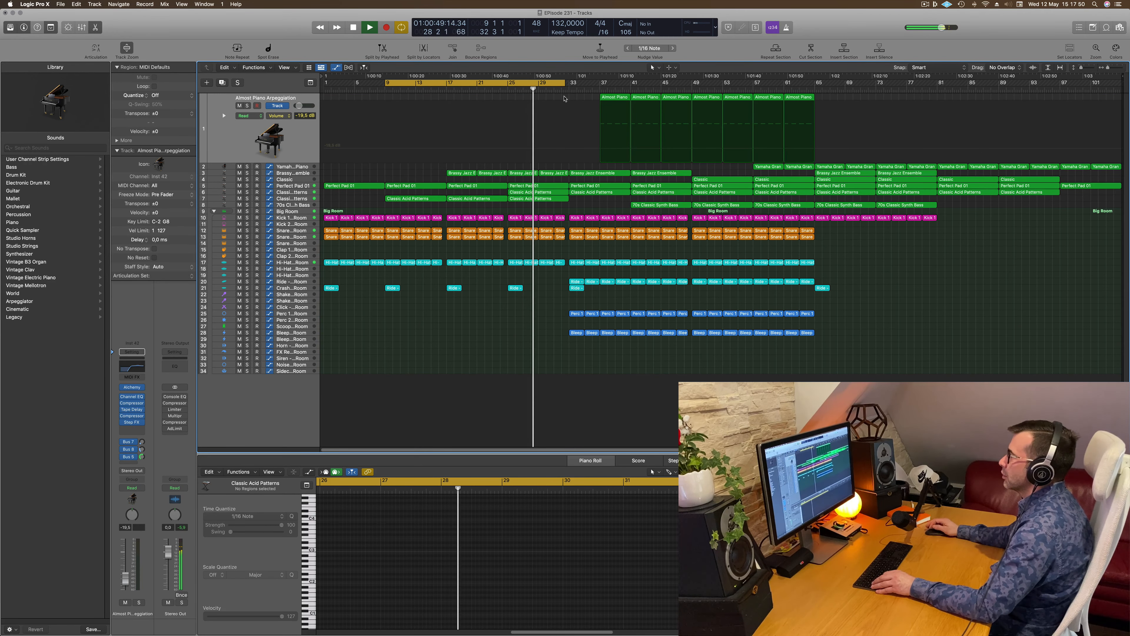
click(614, 98)
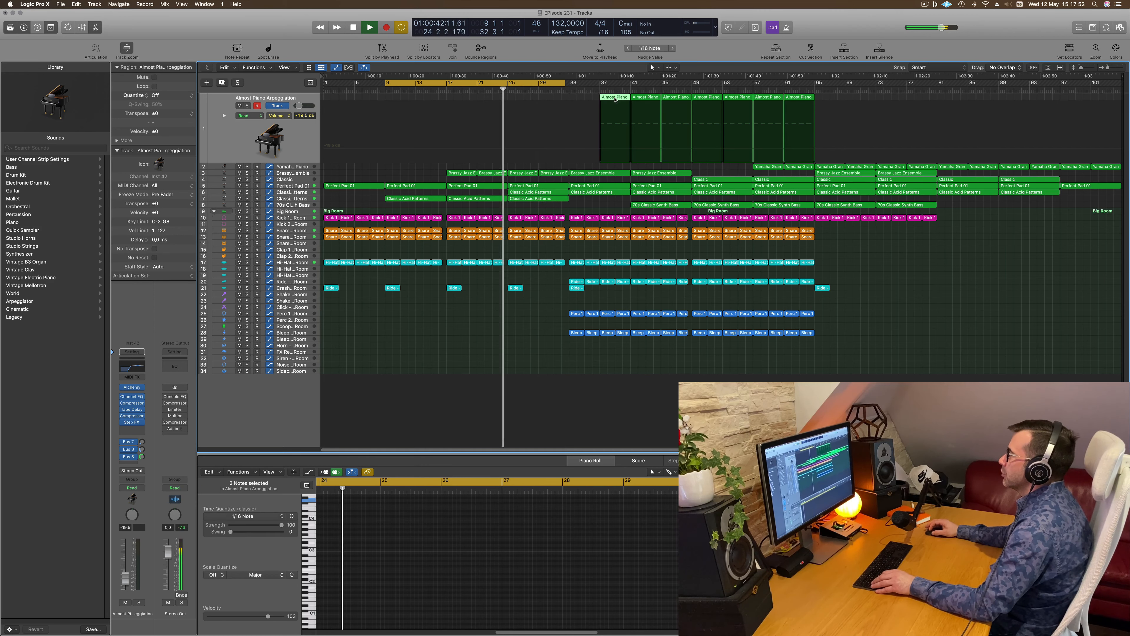
drag(615, 98, 564, 98)
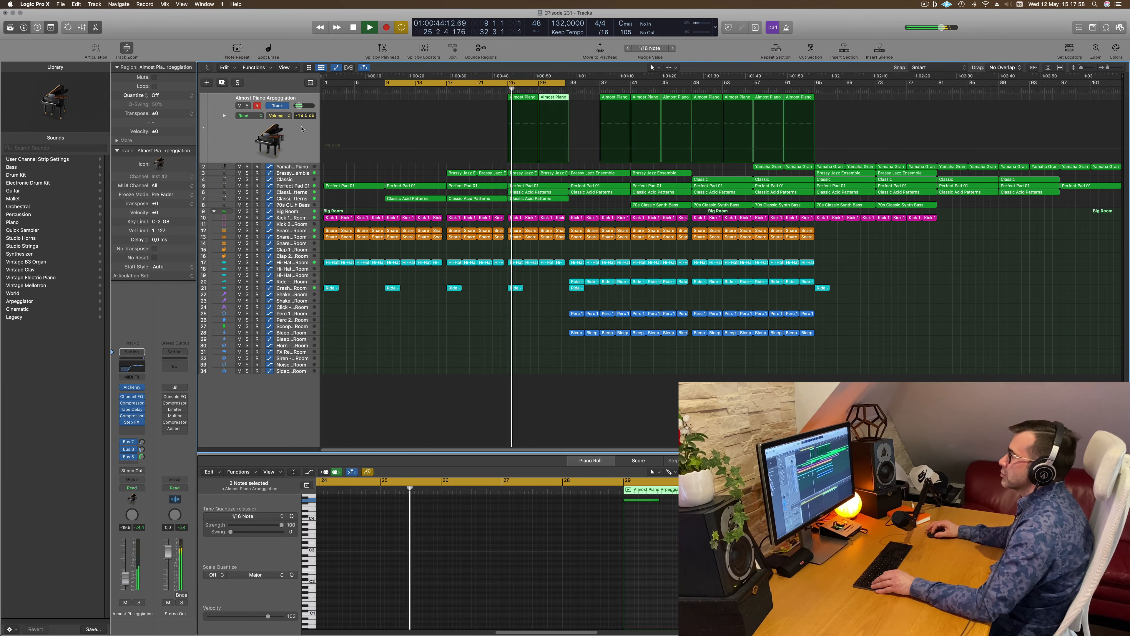
click(280, 149)
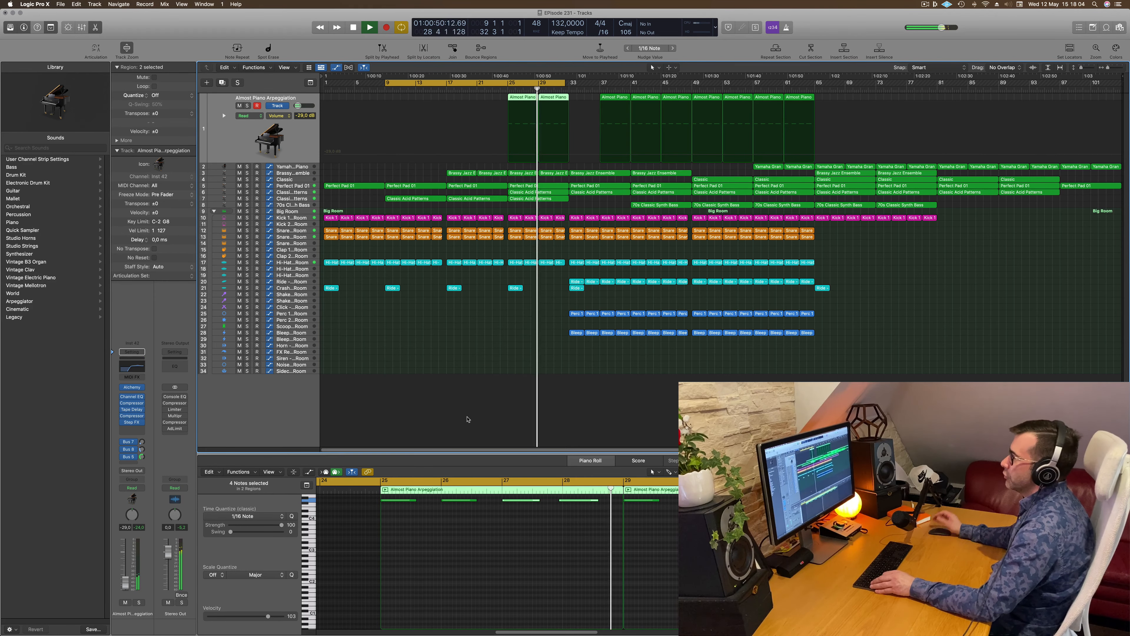
click(482, 313)
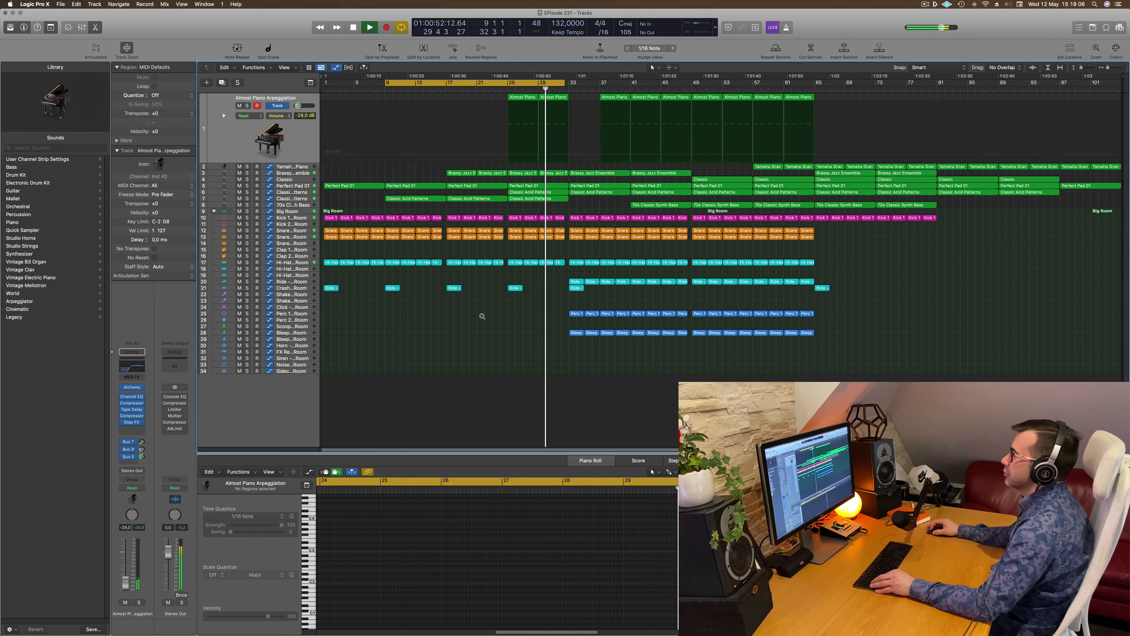
Restart playback just before bar 25 and copy four Ride regions from bar 33 to fill bars 25 to 33.
scroll(487, 316, up, 3)
scroll(488, 316, down, 3)
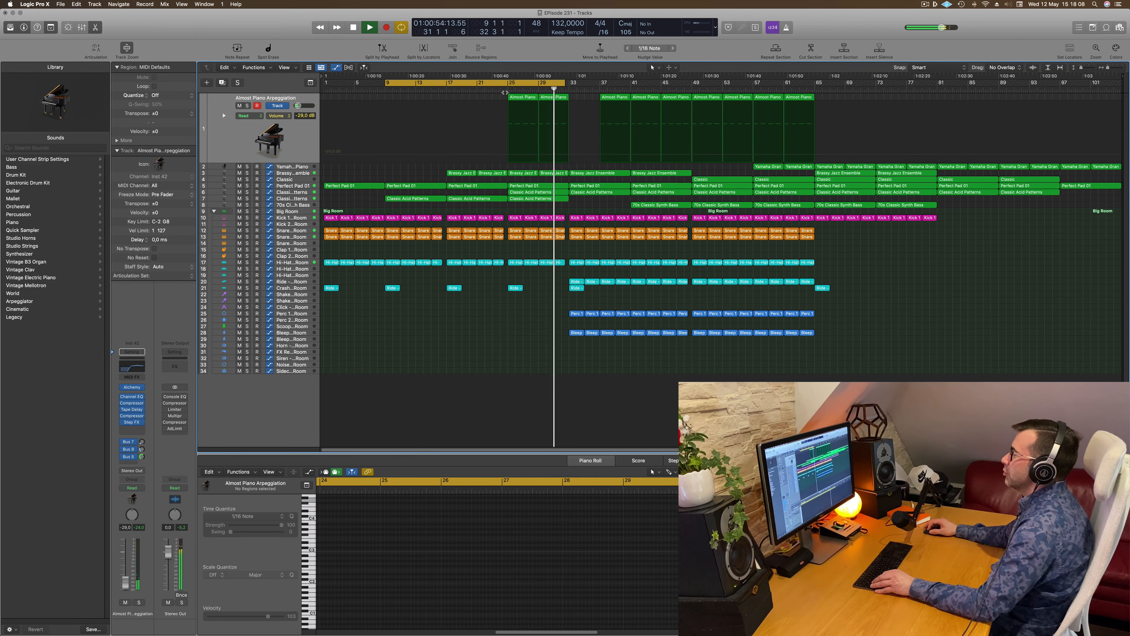
click(480, 90)
drag(566, 275, 515, 283)
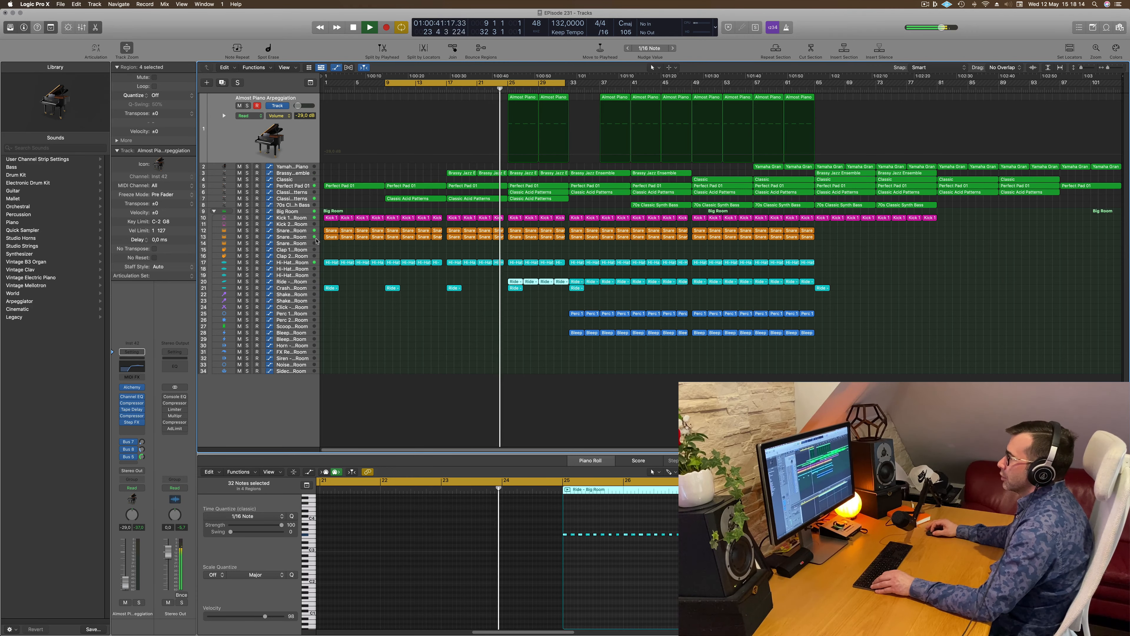
Fill the gap at the end of the second Snare 1 track's bar 23 region with eight copied notes and replay it.
click(307, 239)
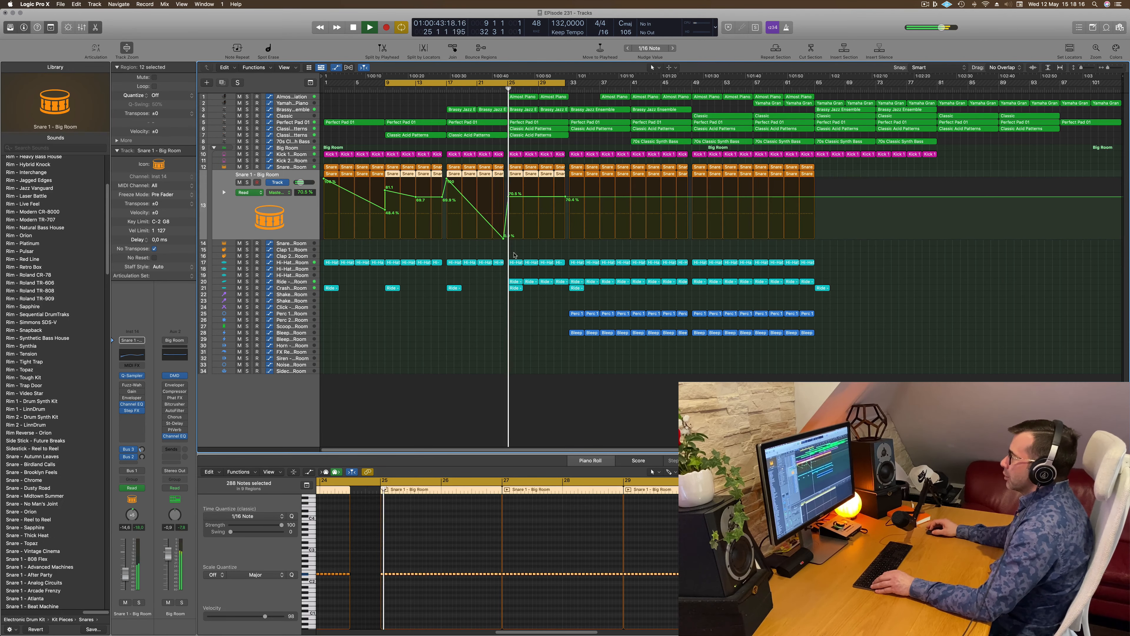
key(super+Right)
key(super+Right)
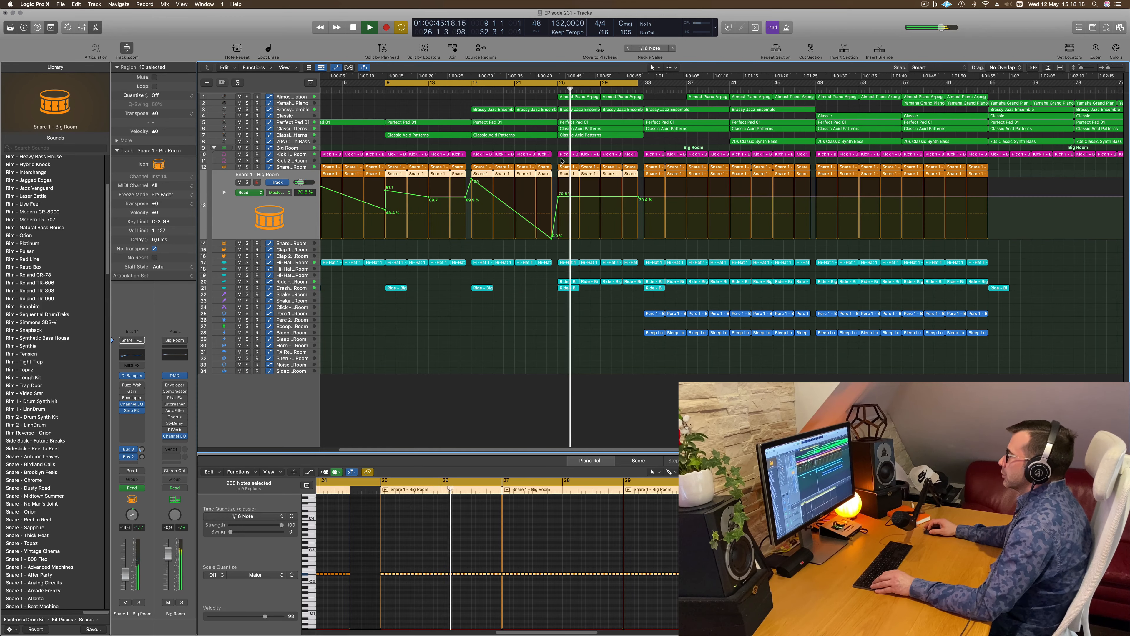
click(510, 245)
drag(550, 178, 556, 177)
click(526, 90)
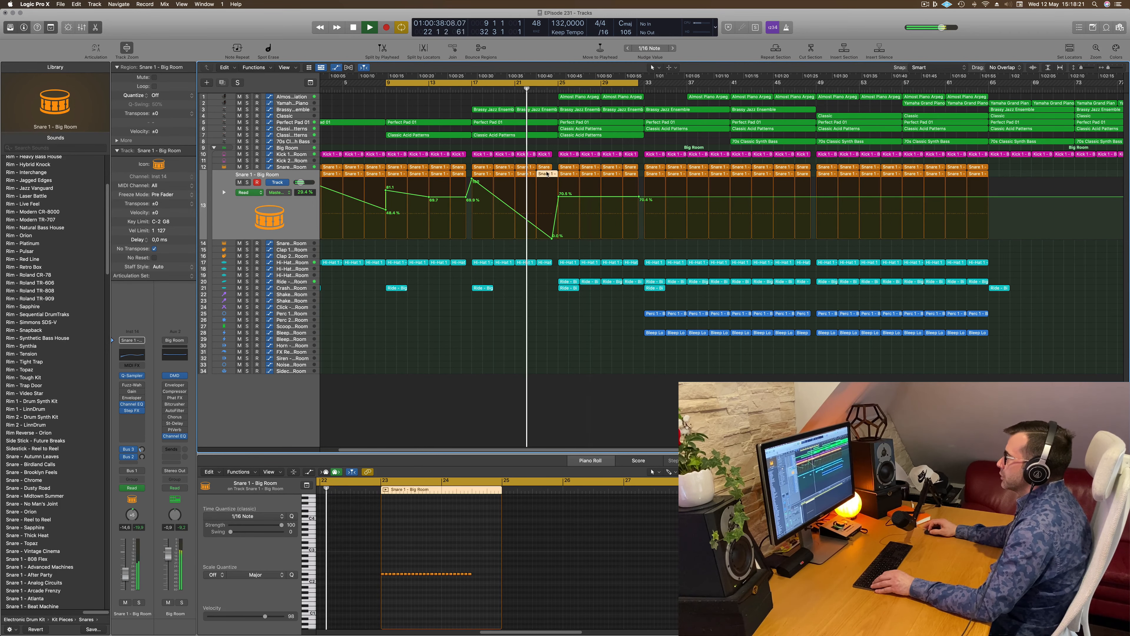
scroll(486, 601, up, 4)
mouse_move(592, 568)
mouse_down()
mouse_move(518, 588)
mouse_move(574, 574)
mouse_up()
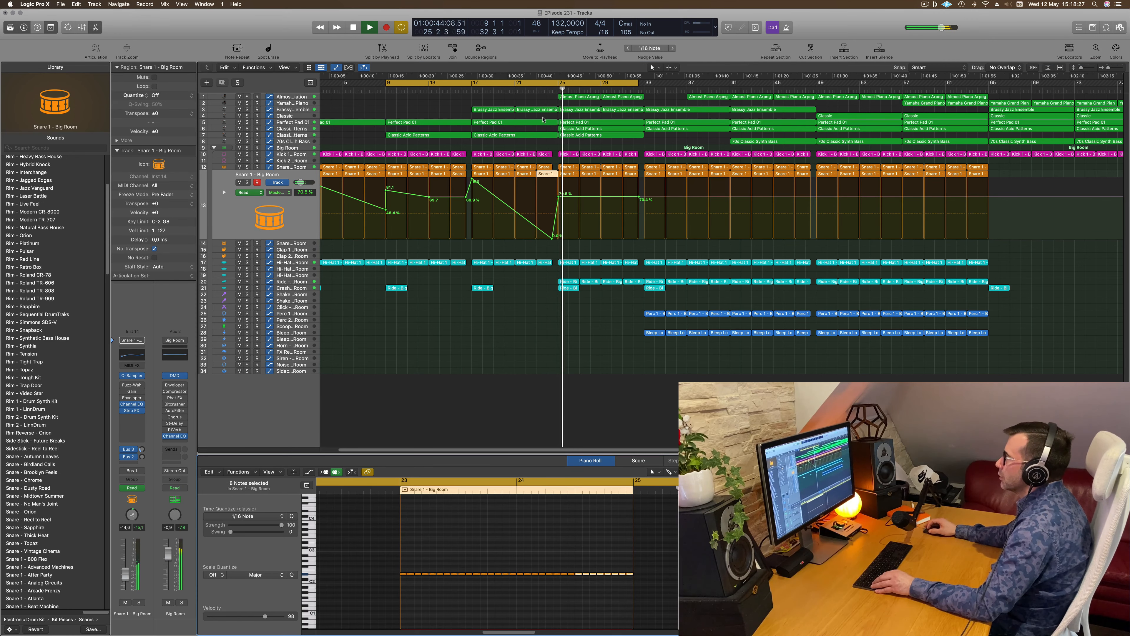
click(534, 90)
Adjust the second Snare 1 track's Master Mix automation on the steep rise just before bar 25.
scroll(667, 196, up, 5)
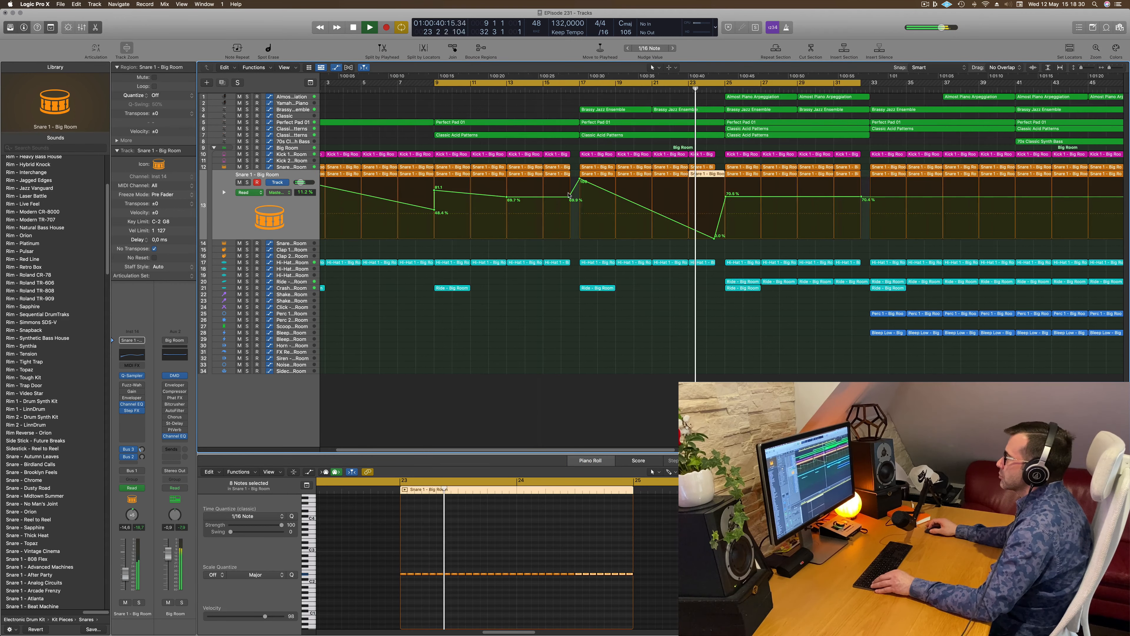
mouse_move(732, 211)
mouse_down()
mouse_move(733, 231)
mouse_move(733, 213)
mouse_up()
click(733, 212)
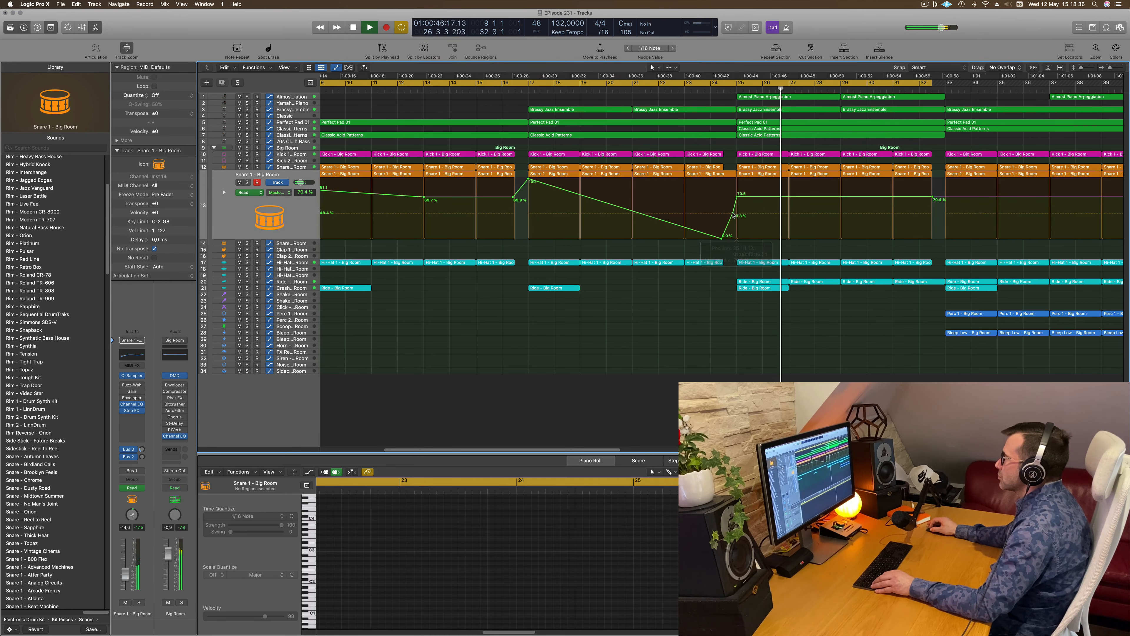
scroll(724, 219, down, 8)
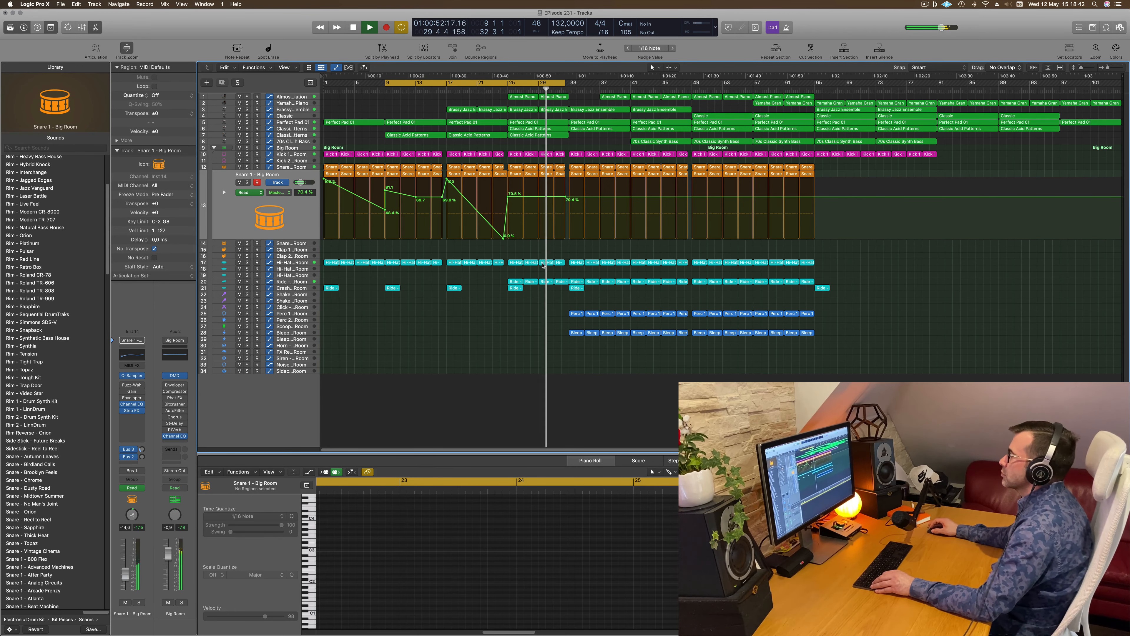
Restart playback from bar 9 and move the start of the cycle range to bar 25.
key(space)
key(space)
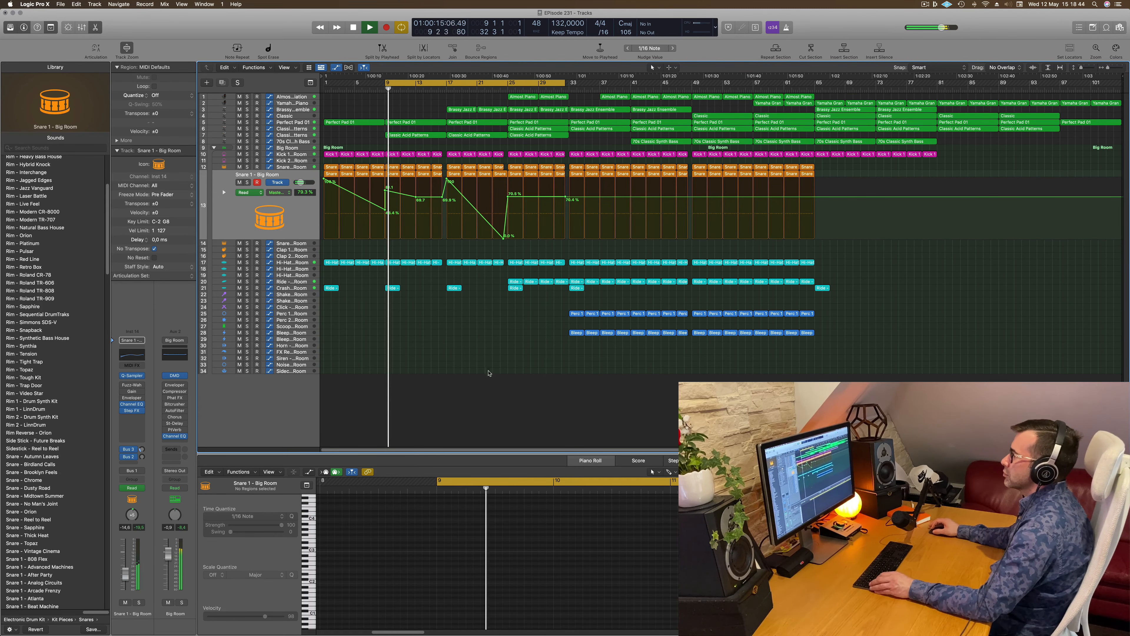
scroll(498, 367, up, 3)
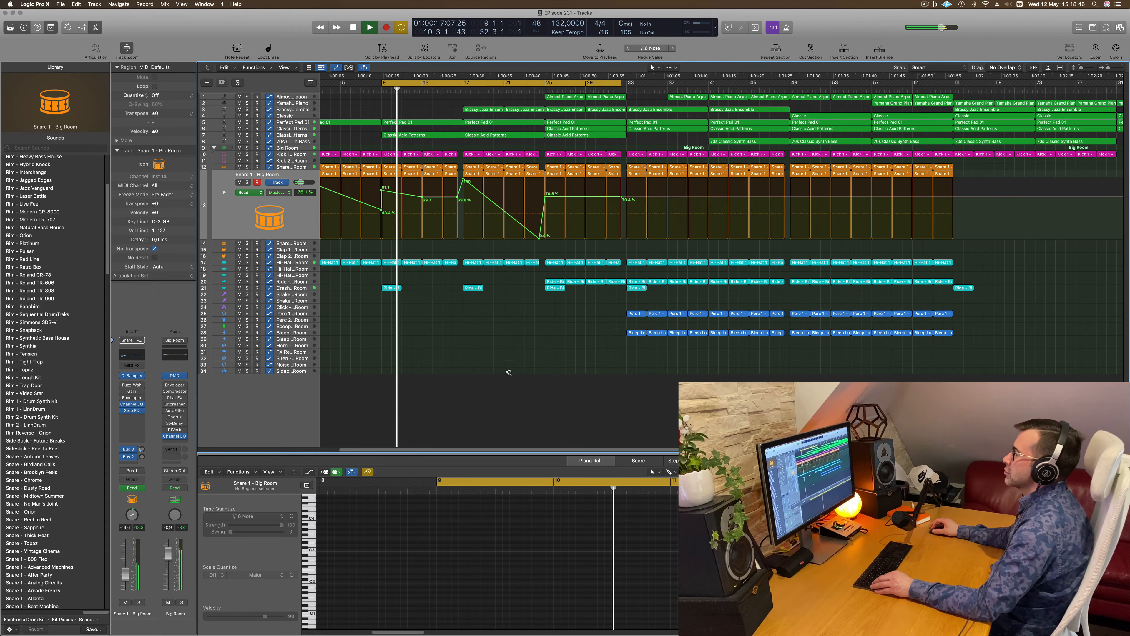
scroll(509, 372, down, 3)
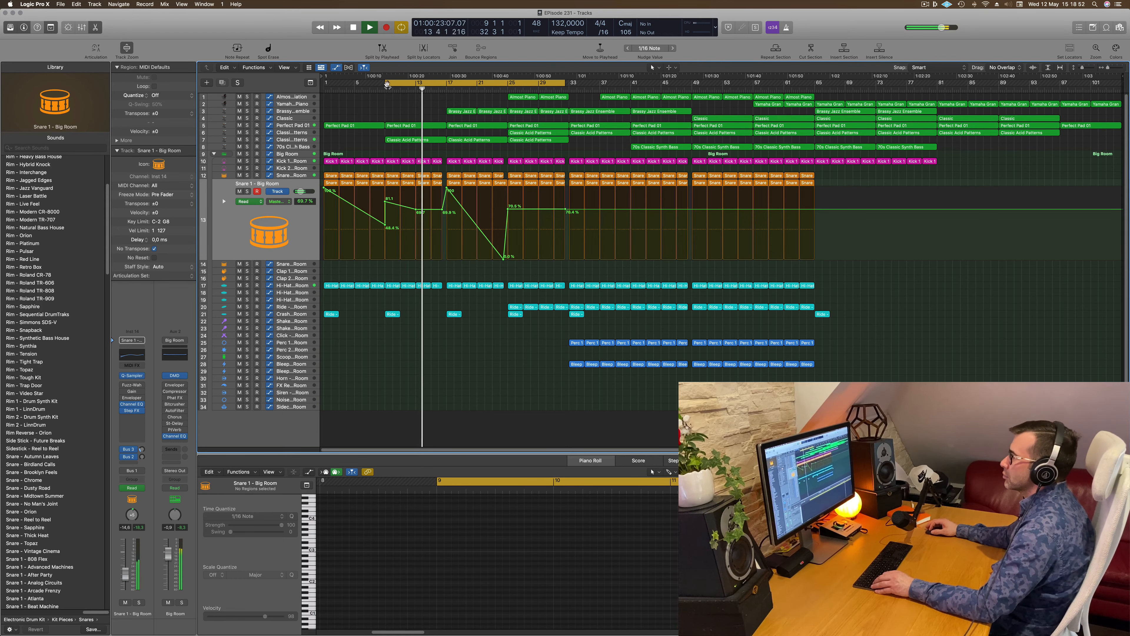
drag(385, 83, 509, 83)
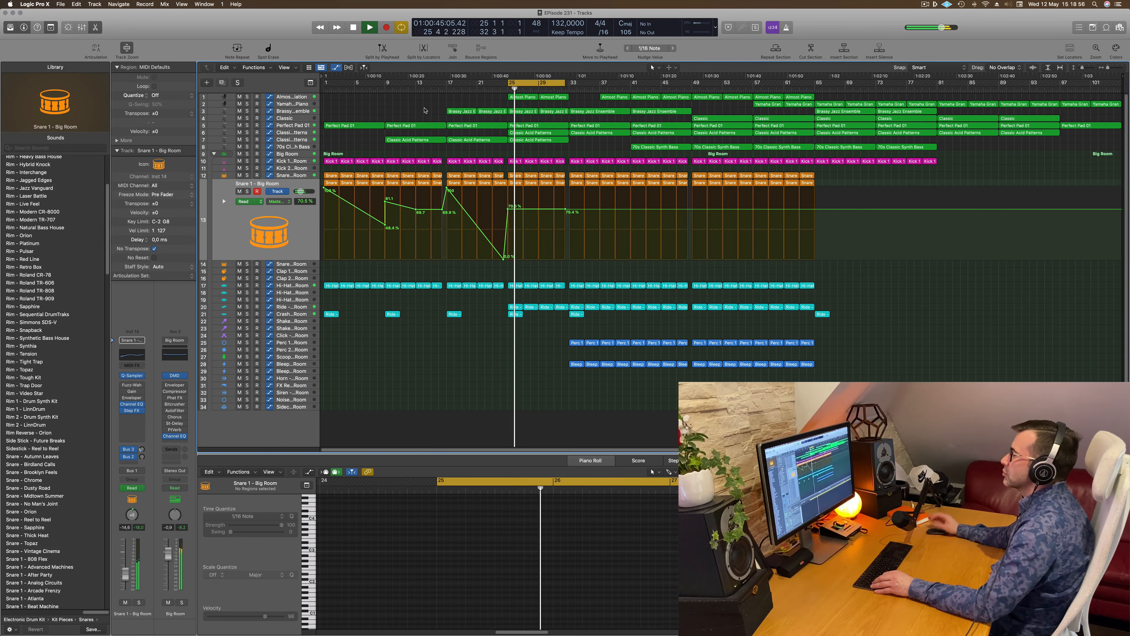
Delete the Hi-Hat 1, Ride, Perc 1 and Bleep Low regions between bars 33 and 41.
key(super+Right)
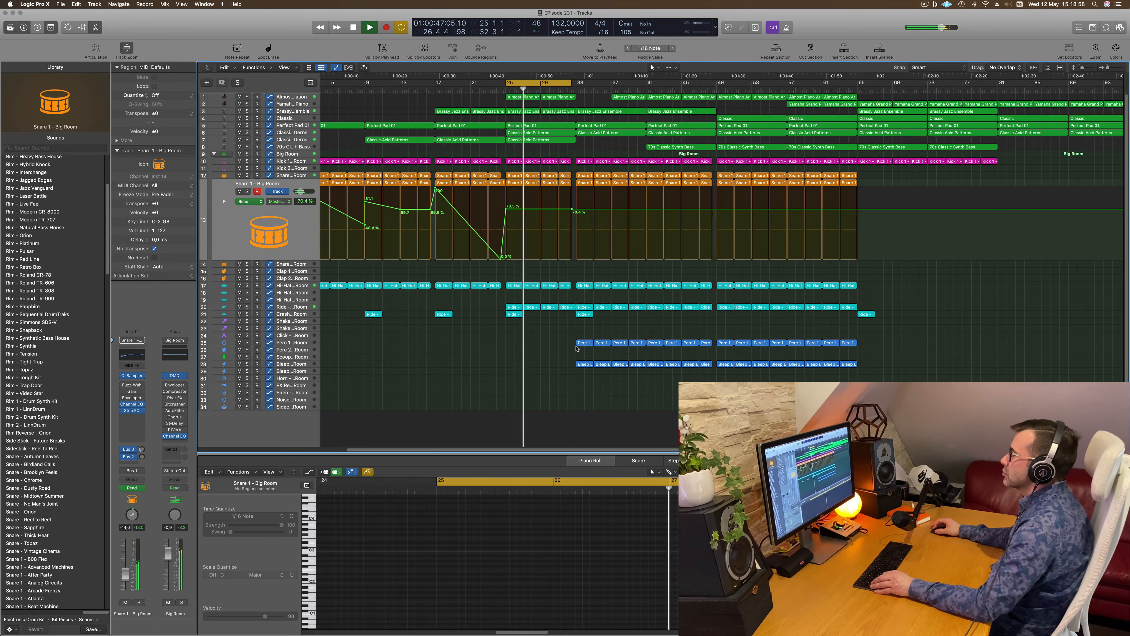
key(super+Left)
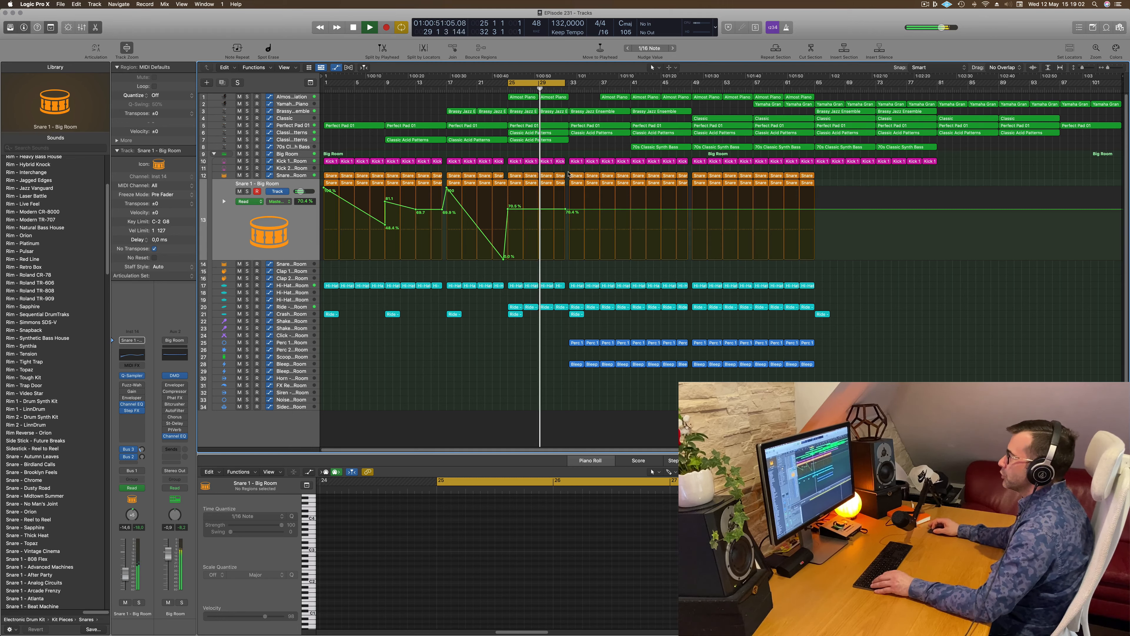
drag(575, 172, 622, 176)
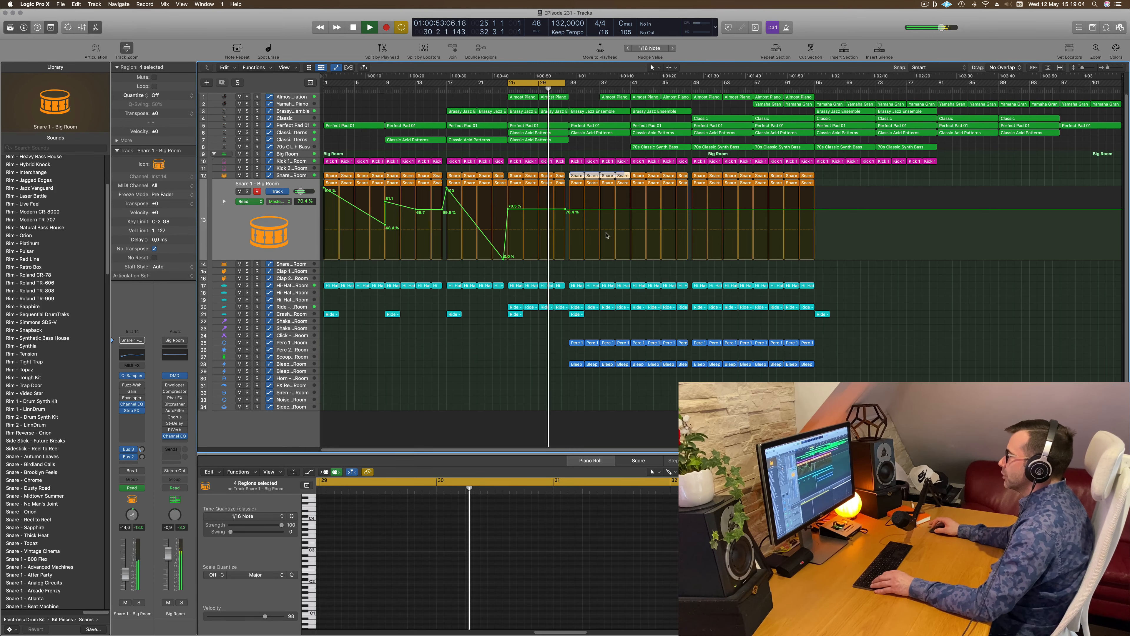
drag(575, 277, 629, 309)
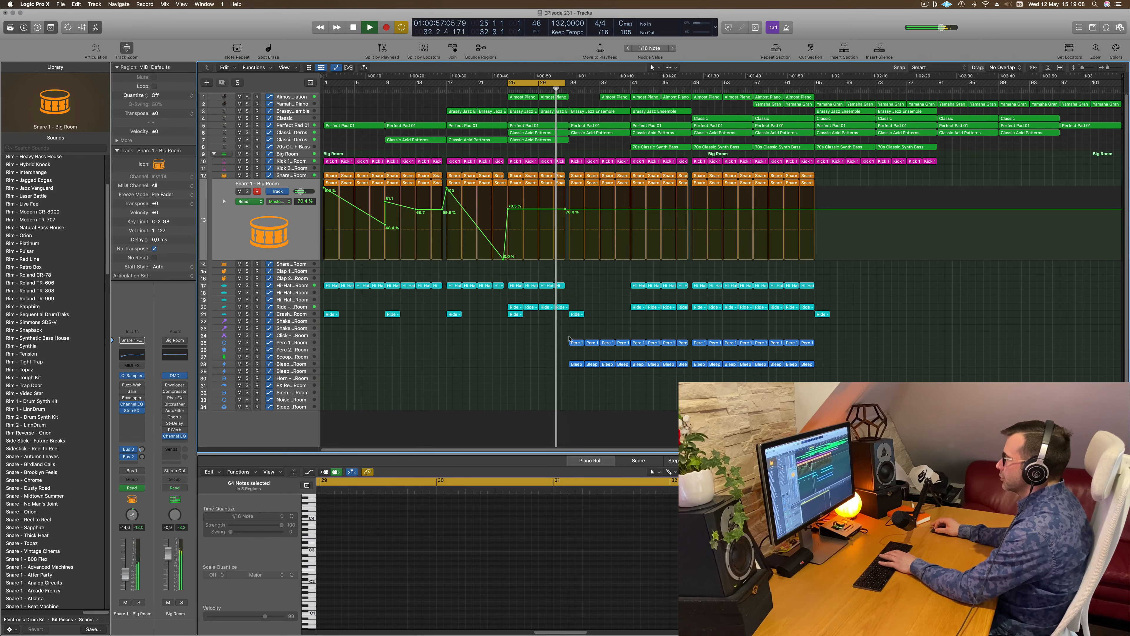
drag(601, 361, 632, 372)
key(Delete)
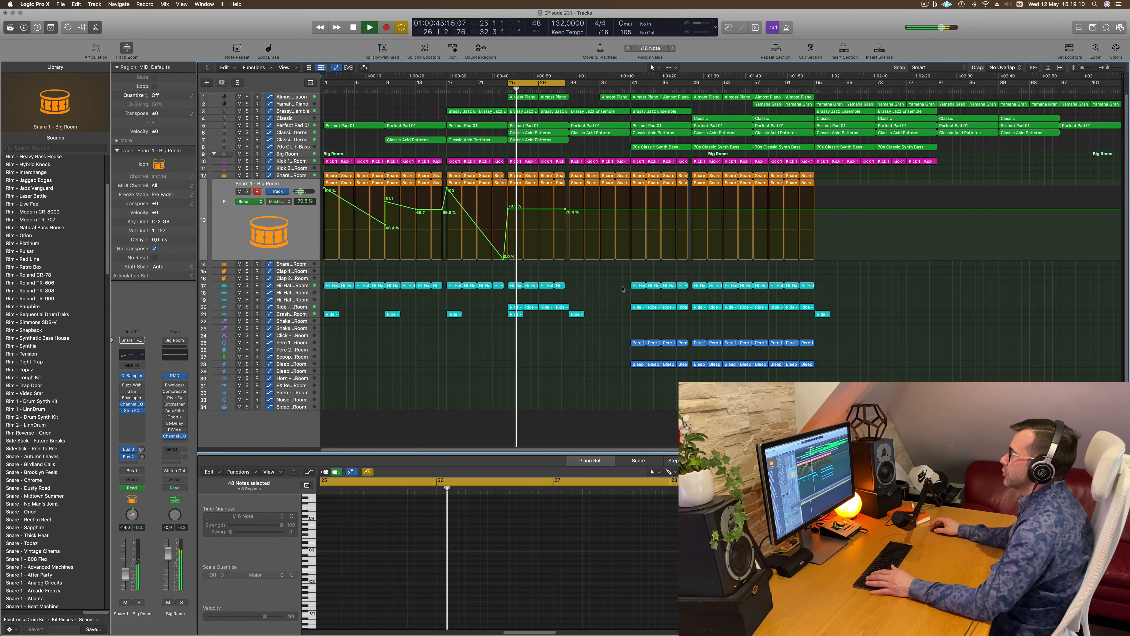
Delete the Almost Piano Arpeggiation region at bar 37 and extend the cycle range to bar 41.
scroll(626, 190, up, 1)
click(615, 98)
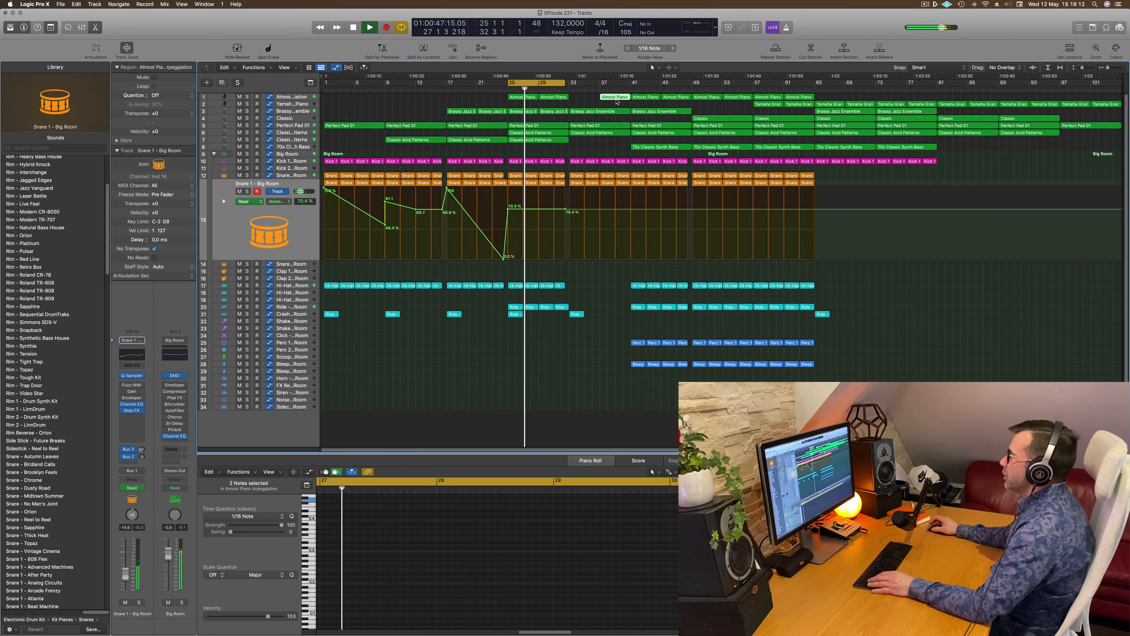
key(Delete)
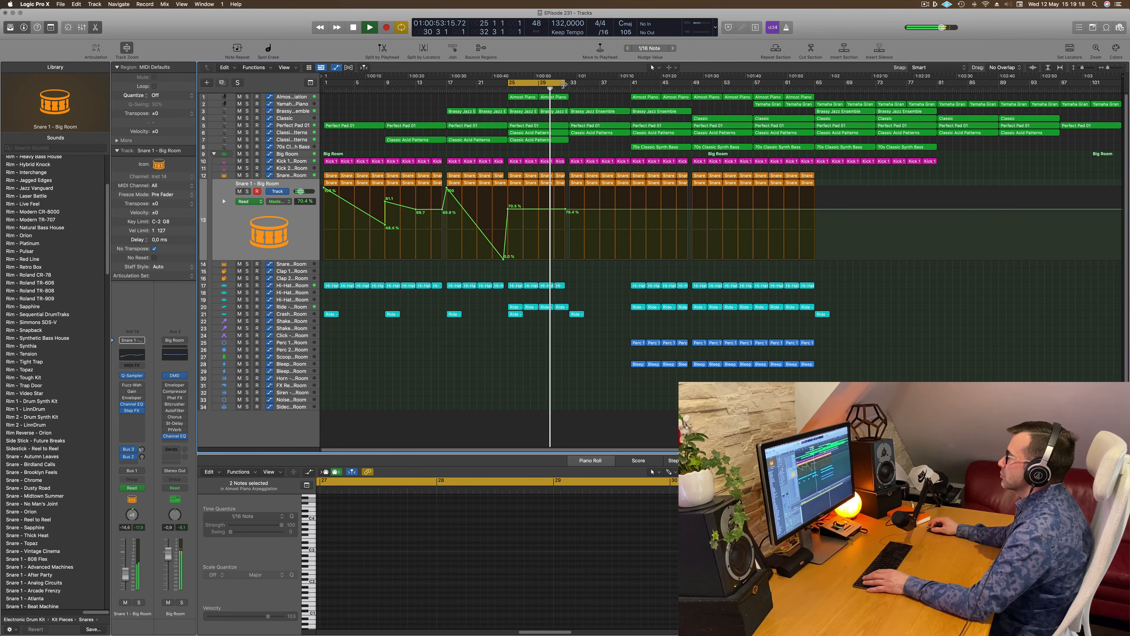
drag(584, 85, 629, 85)
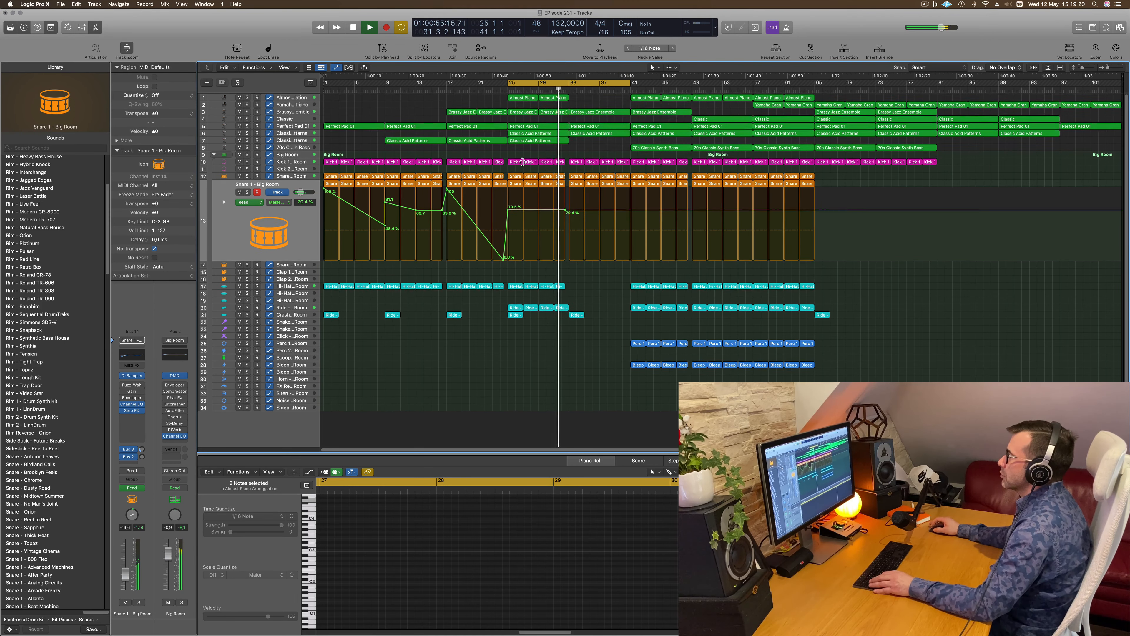
Replace the Kick 1 region at bar 31 with a copy of the Kick 1 region from bar 7.
click(560, 161)
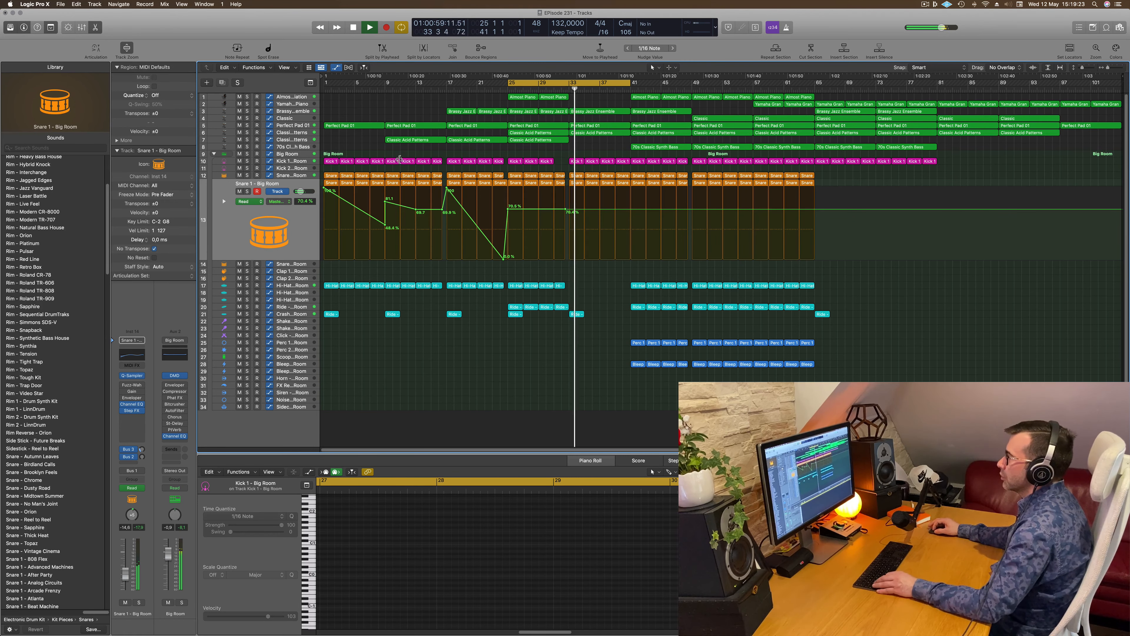
click(378, 162)
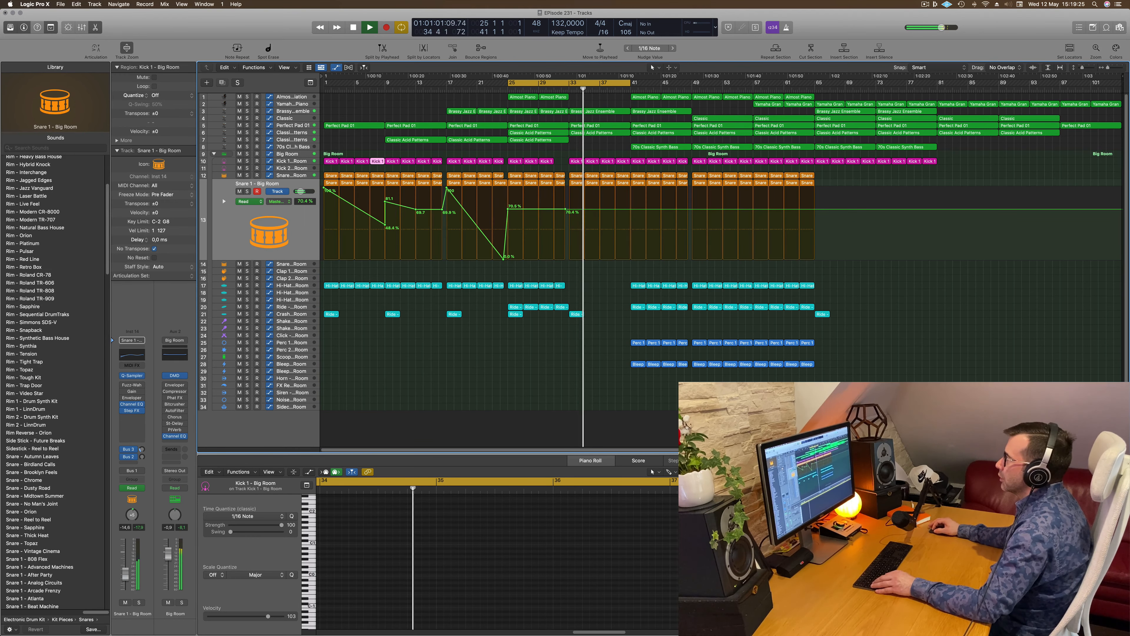
drag(378, 161, 560, 164)
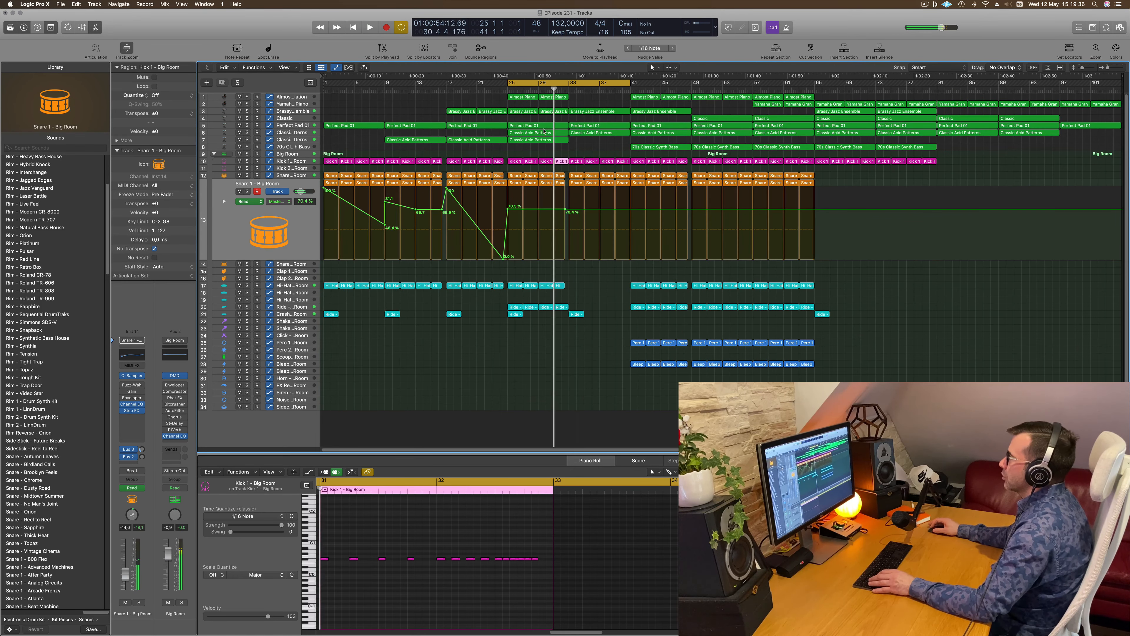
Delete the Classic Acid Patterns region at bar 33 and copy the 70s Classic Synth Bass region from bar 41 to bar 33.
click(602, 133)
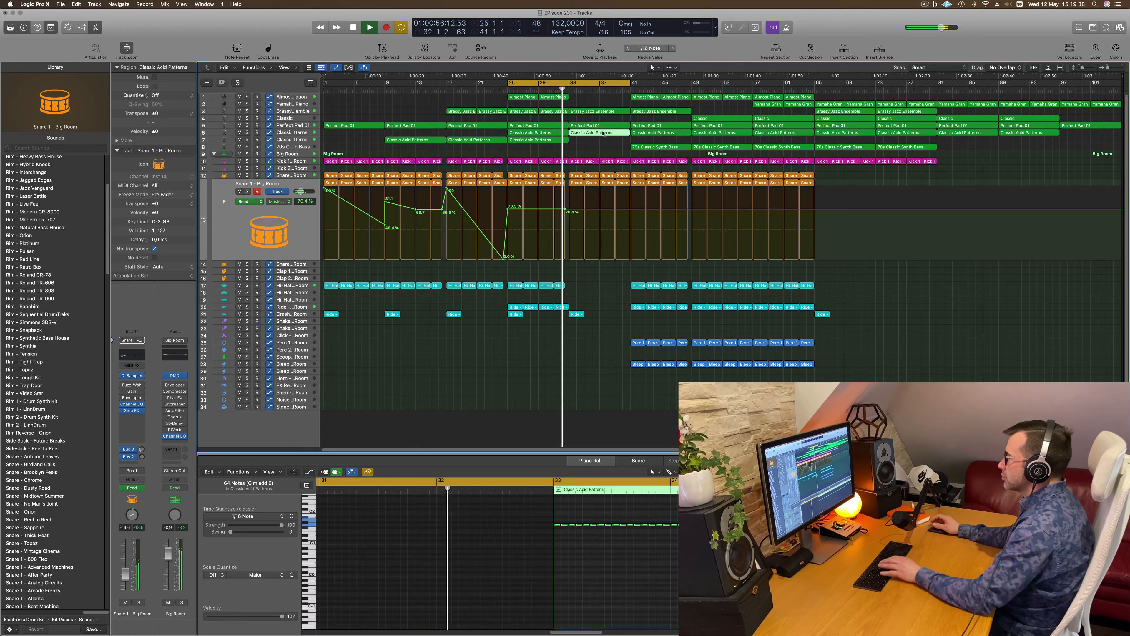
key(Delete)
drag(657, 147, 599, 150)
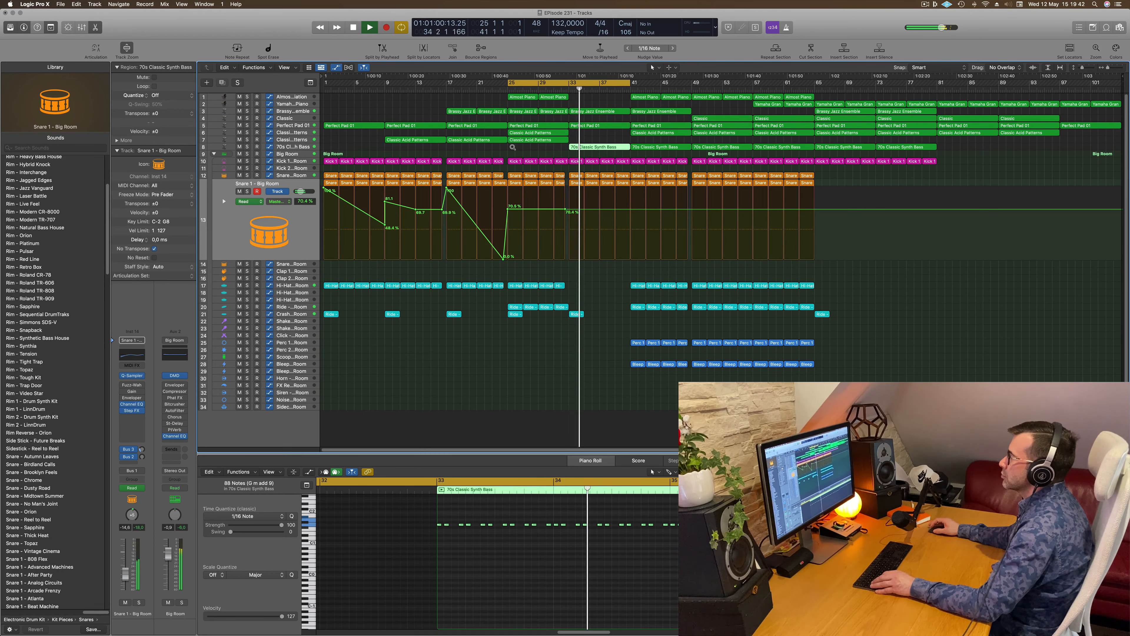
click(263, 147)
Copy the Classic Acid Patterns region from bar 25 to bar 33 on the same track.
click(552, 133)
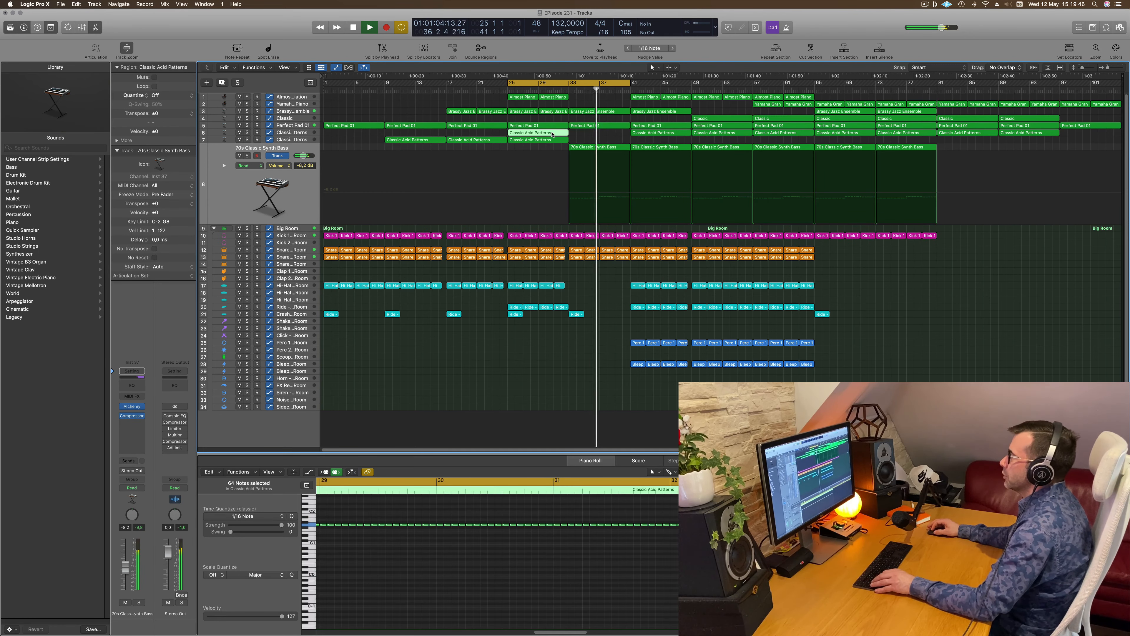
drag(556, 133, 612, 136)
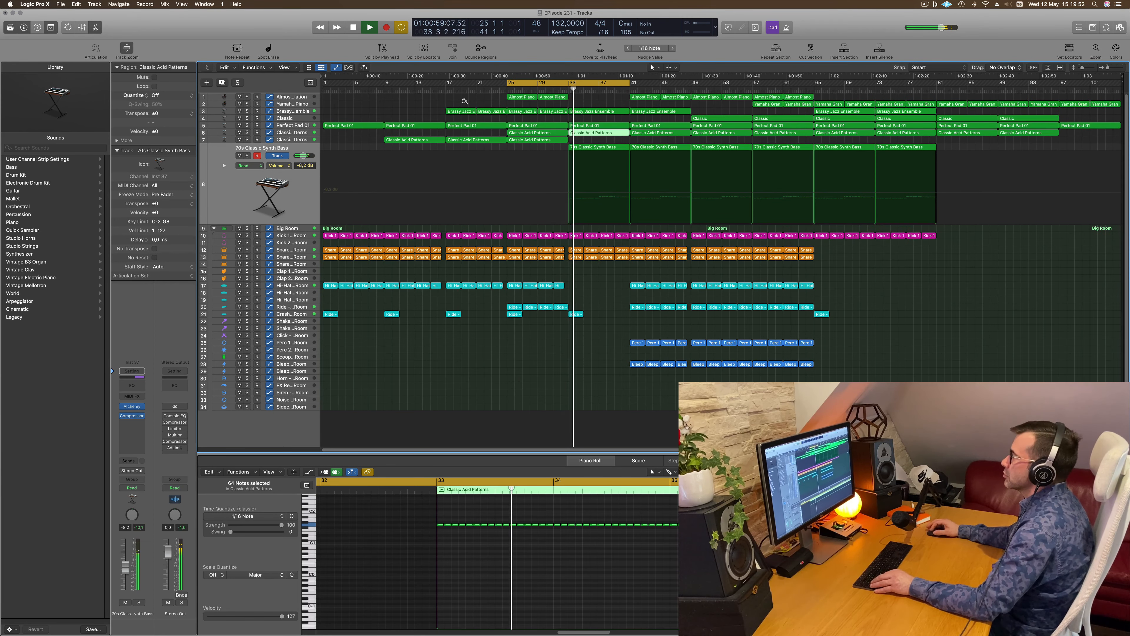
click(364, 112)
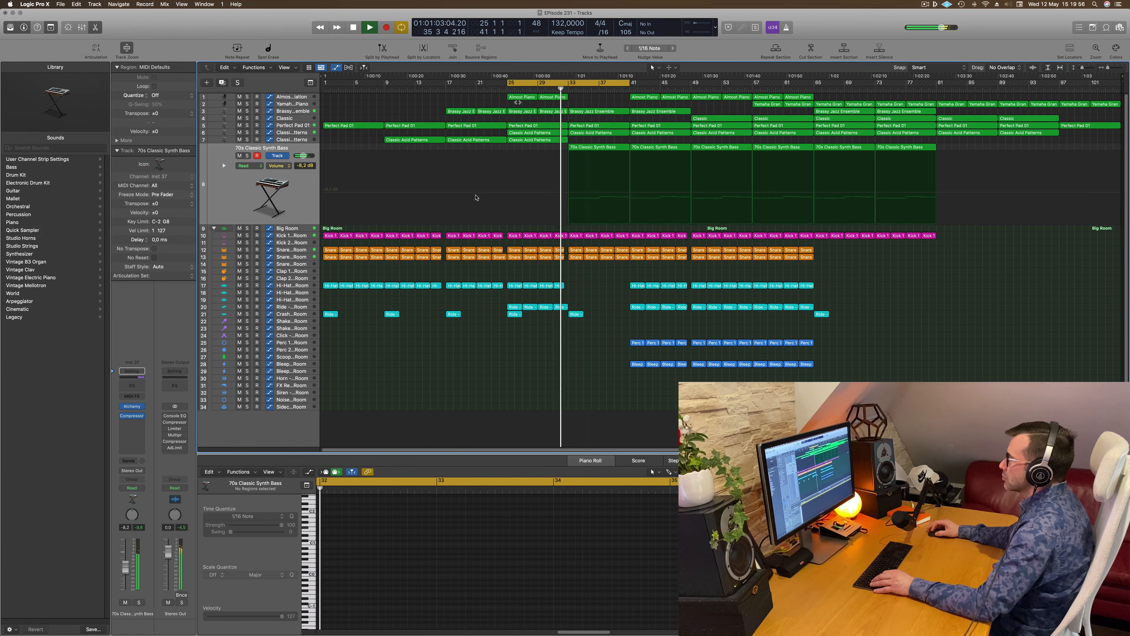
Delete the regions on both snare tracks between bars 33 and 41.
drag(623, 243, 585, 257)
key(Delete)
scroll(587, 284, up, 4)
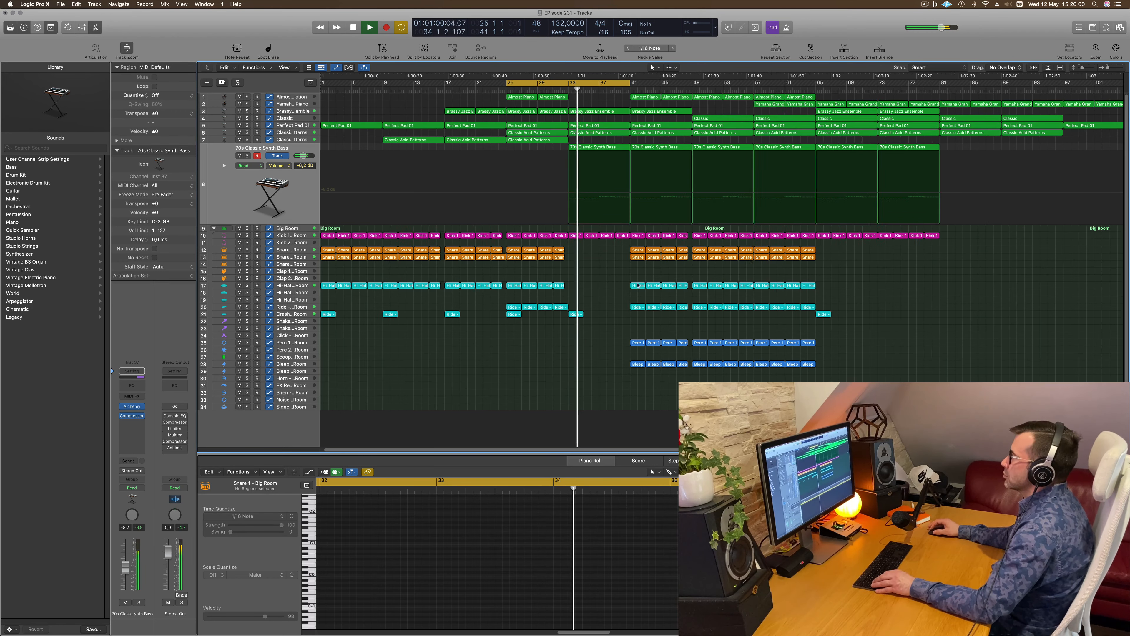
scroll(564, 201, down, 3)
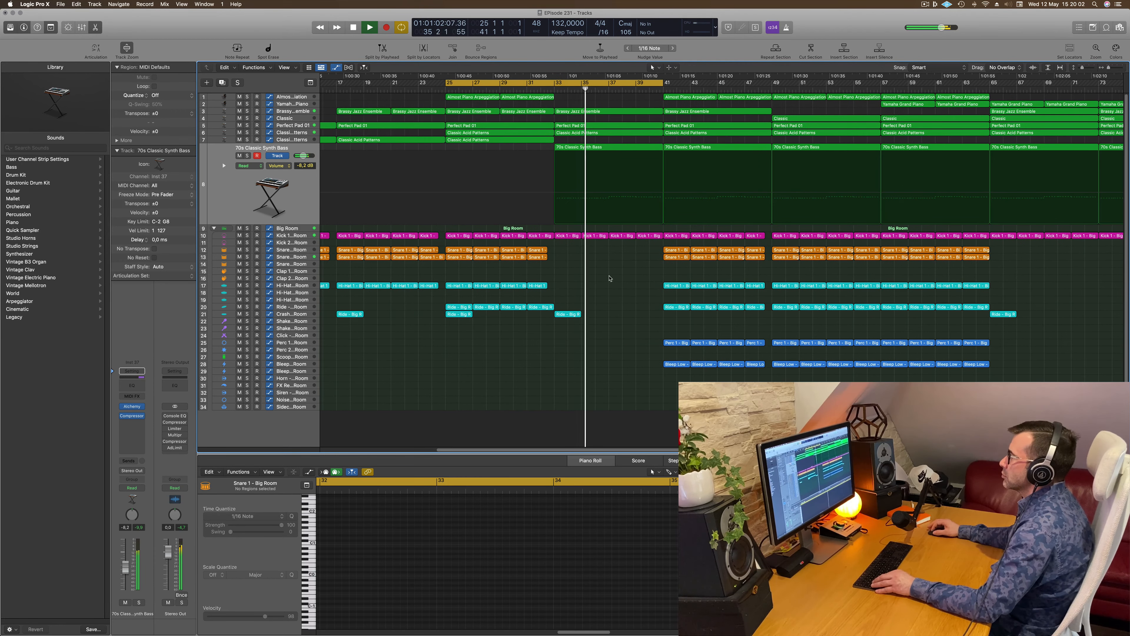
Audition the 70s Classic Synth Bass track in solo, then listen to it again within the full mix.
click(247, 156)
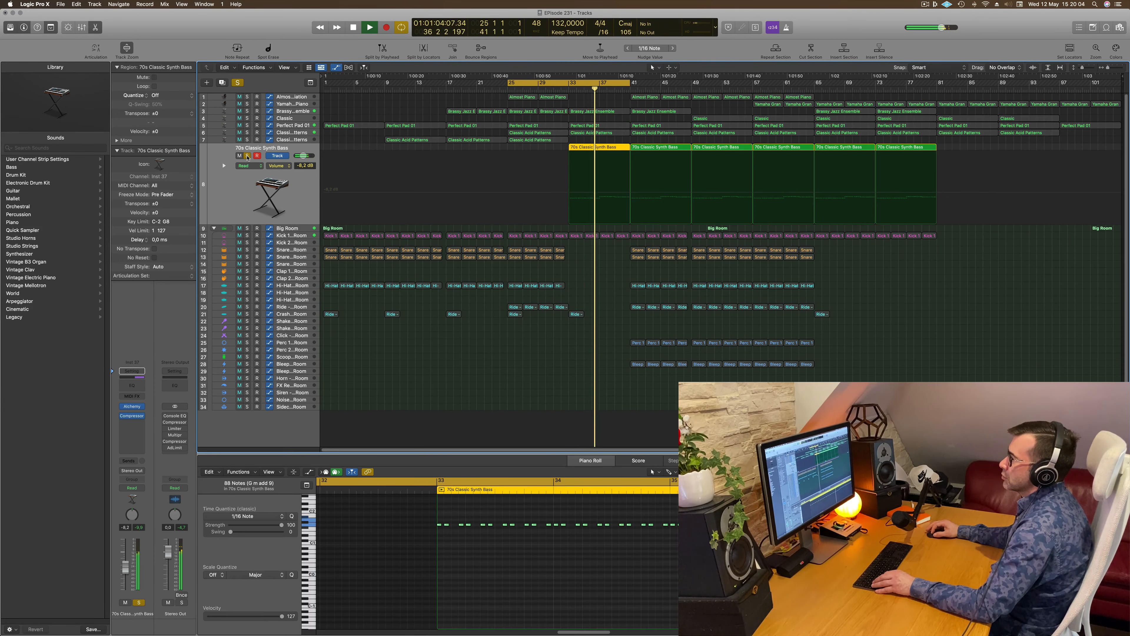
click(246, 155)
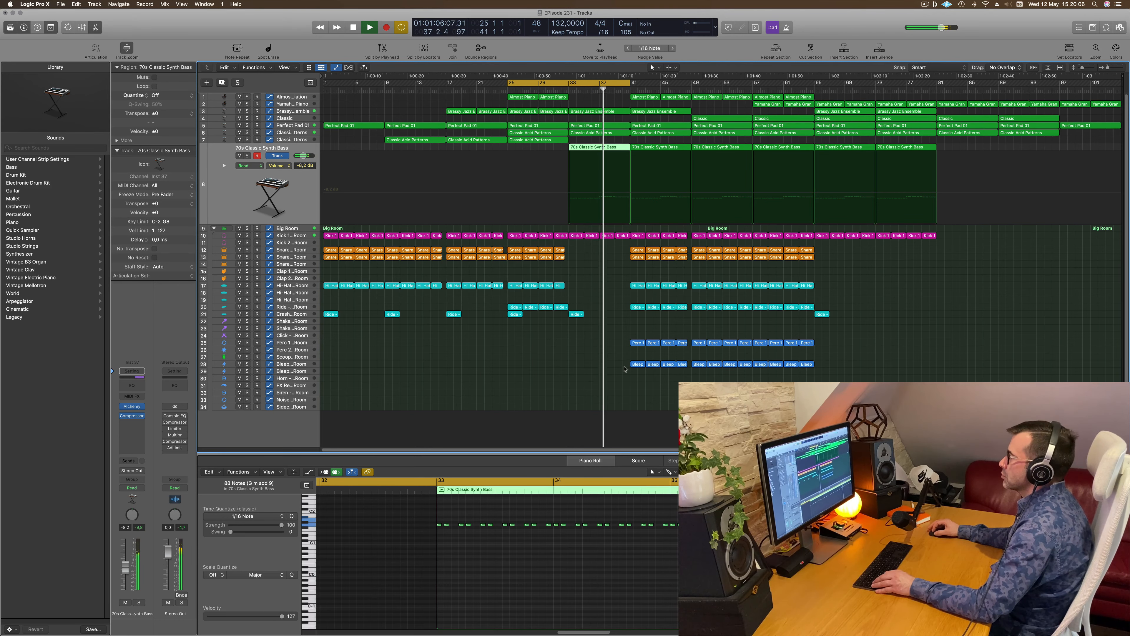
scroll(557, 403, up, 2)
scroll(557, 404, down, 2)
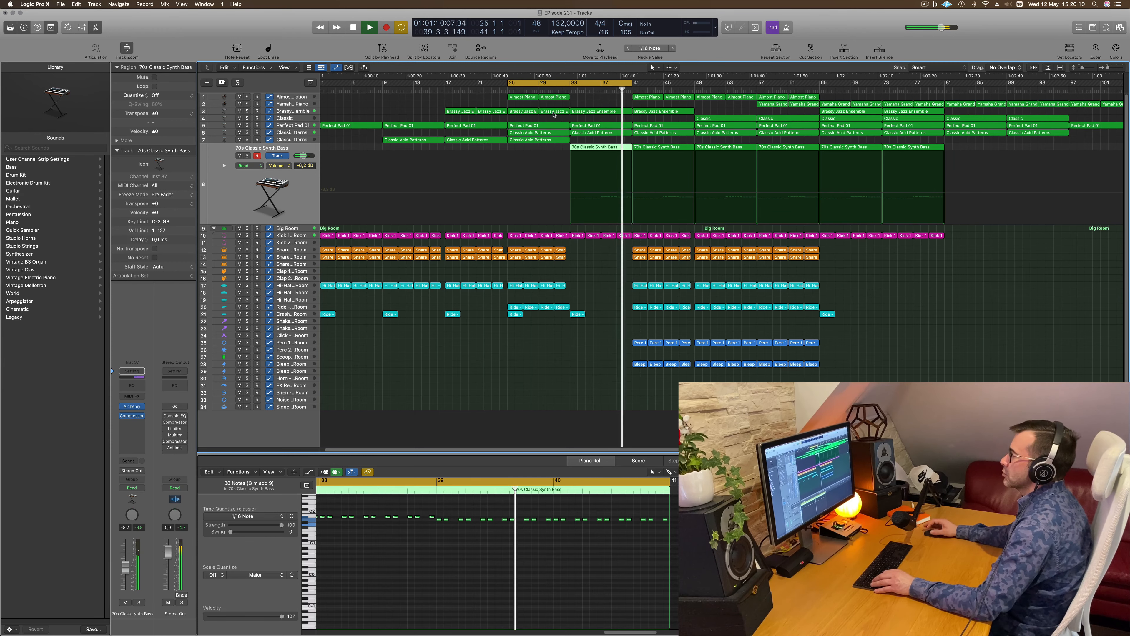
scroll(555, 114, down, 1)
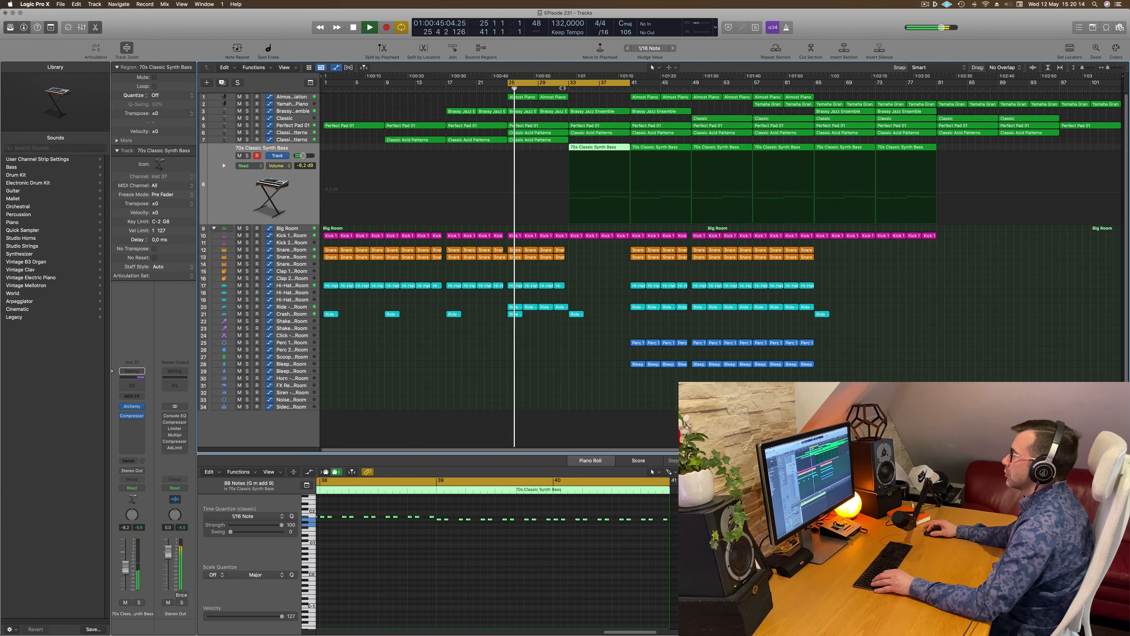
Copy the 70s Classic Synth Bass region at bar 33 to the track directly above and transpose all its notes down an octave.
drag(601, 150, 603, 141)
key(super+a)
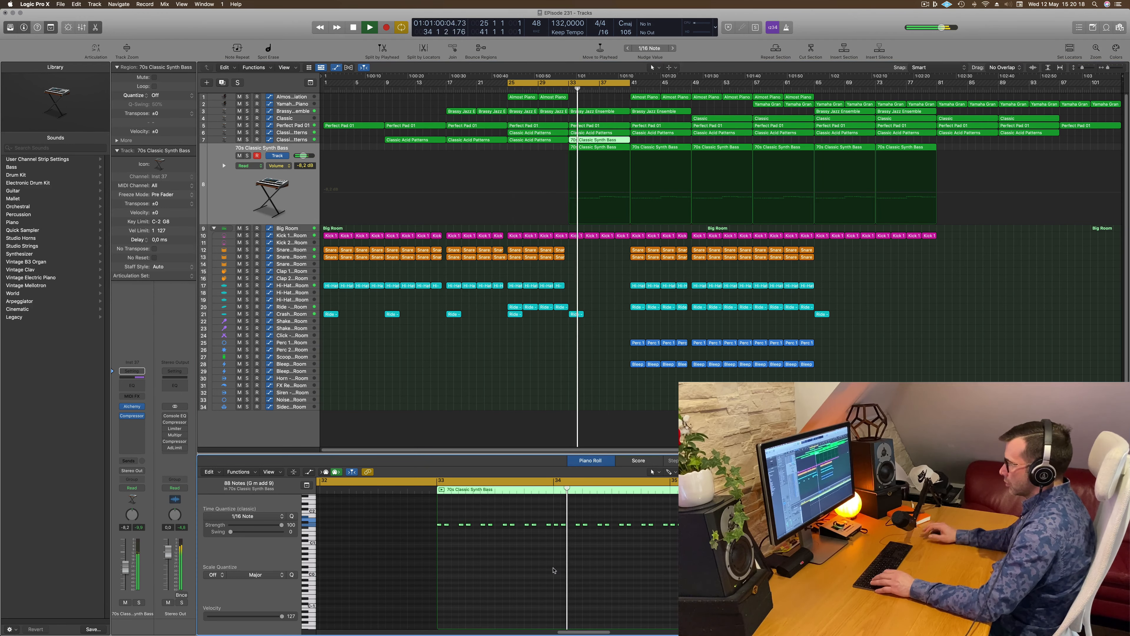
key(alt+shift+Down)
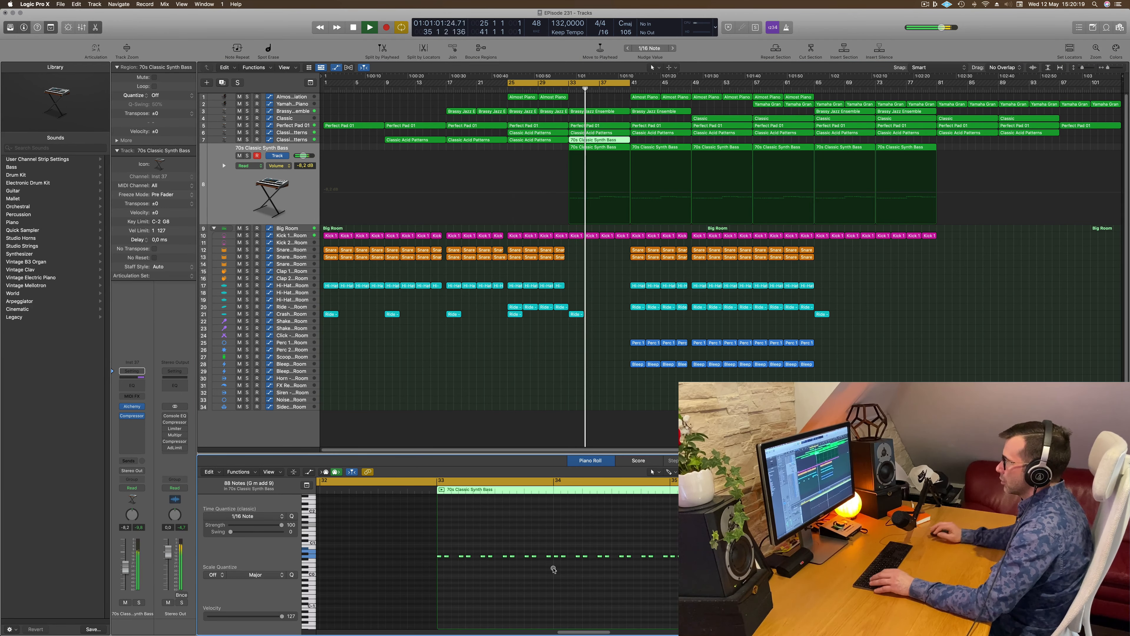
Audition the copied bass in solo, alone and together with the 70s Classic Synth Bass track, and restart playback from bar 25.
click(248, 139)
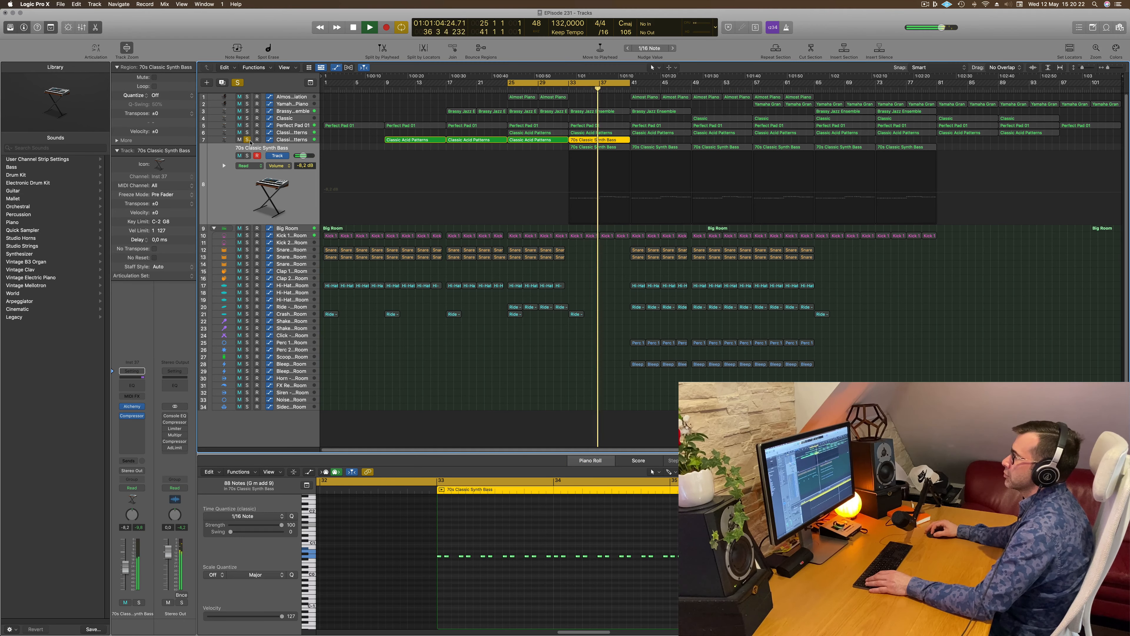
click(248, 155)
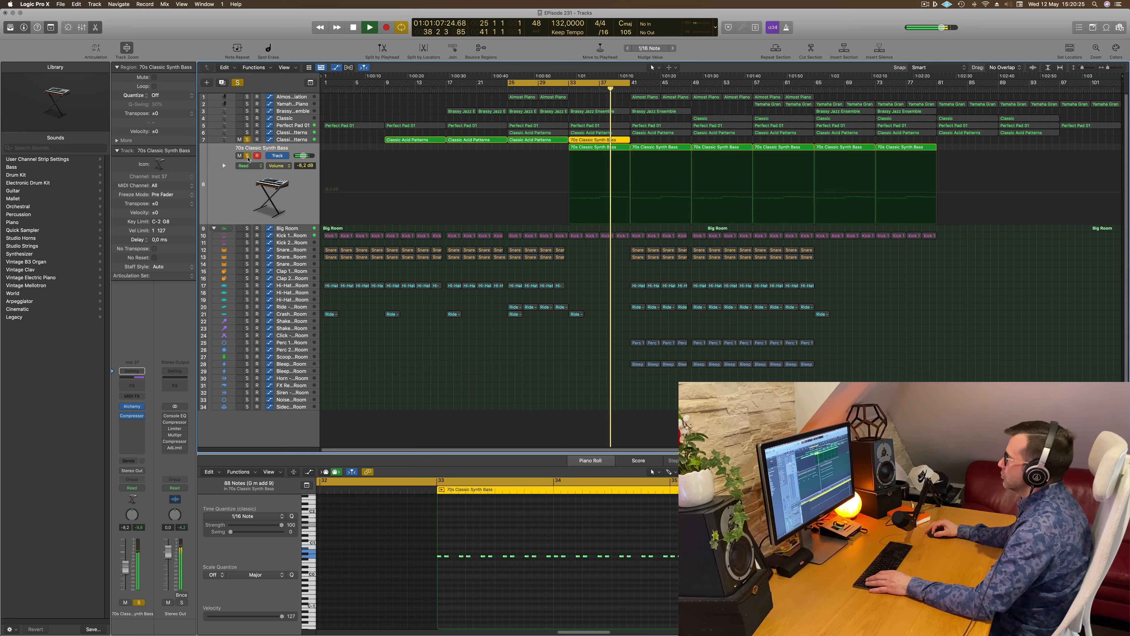
click(247, 157)
click(248, 139)
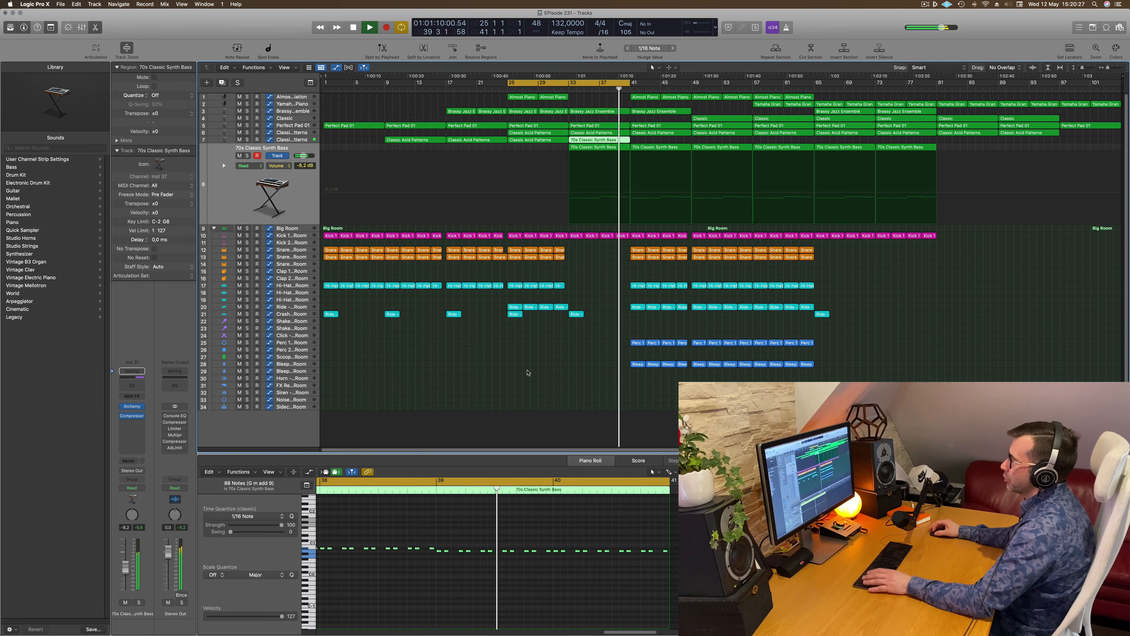
key(space)
key(space)
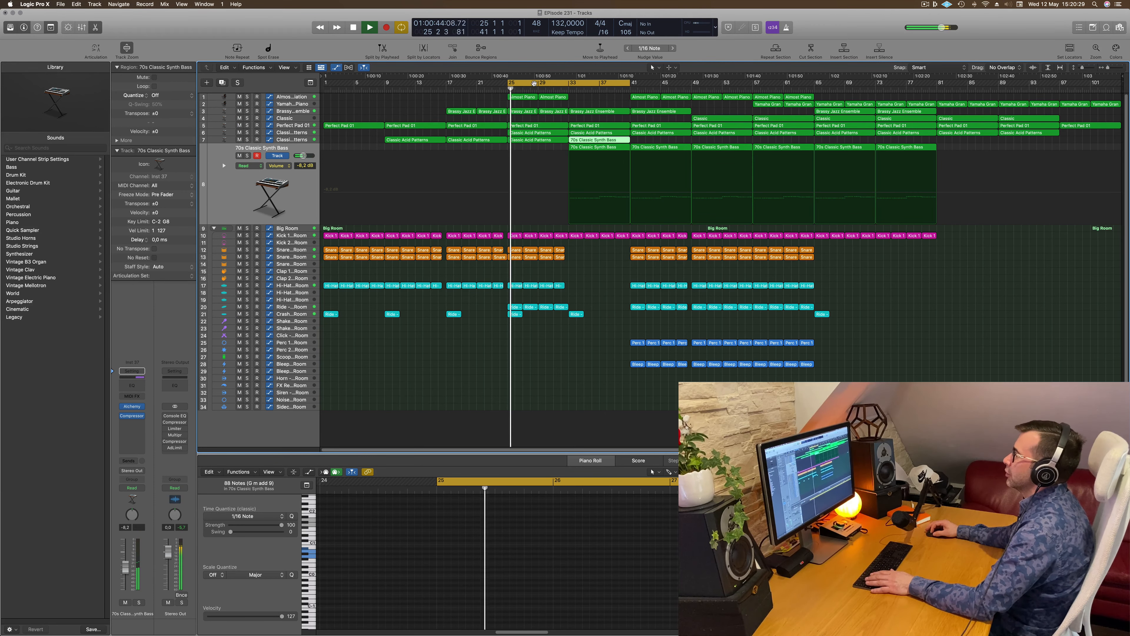
Copy the Classic region from bar 49 to bar 33 together with its automation.
scroll(573, 343, up, 3)
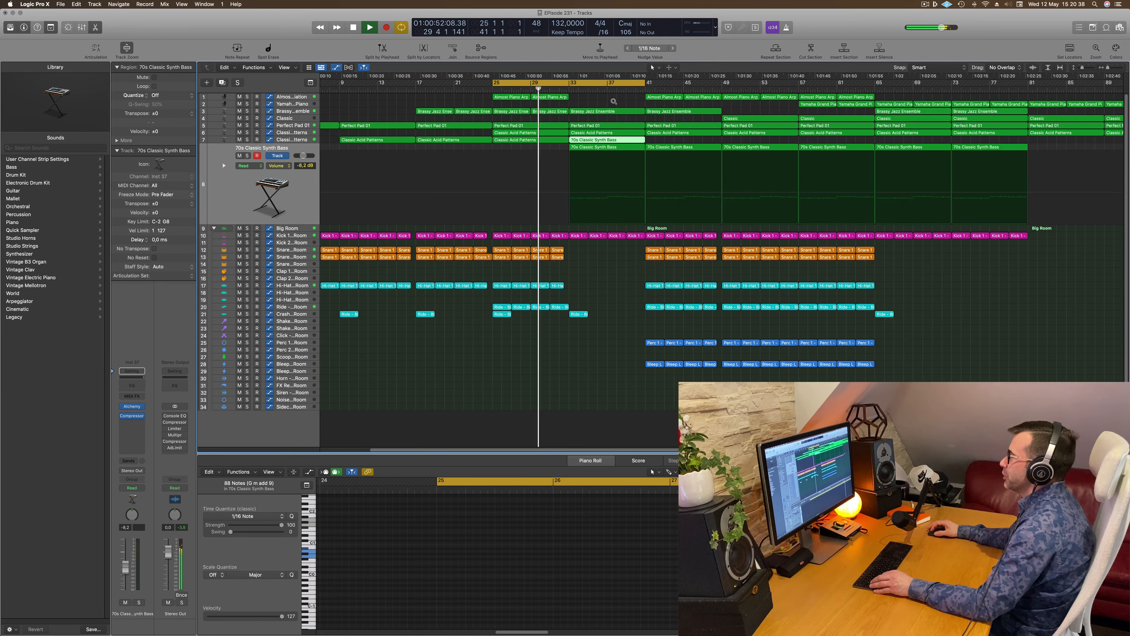
scroll(614, 102, down, 2)
click(300, 121)
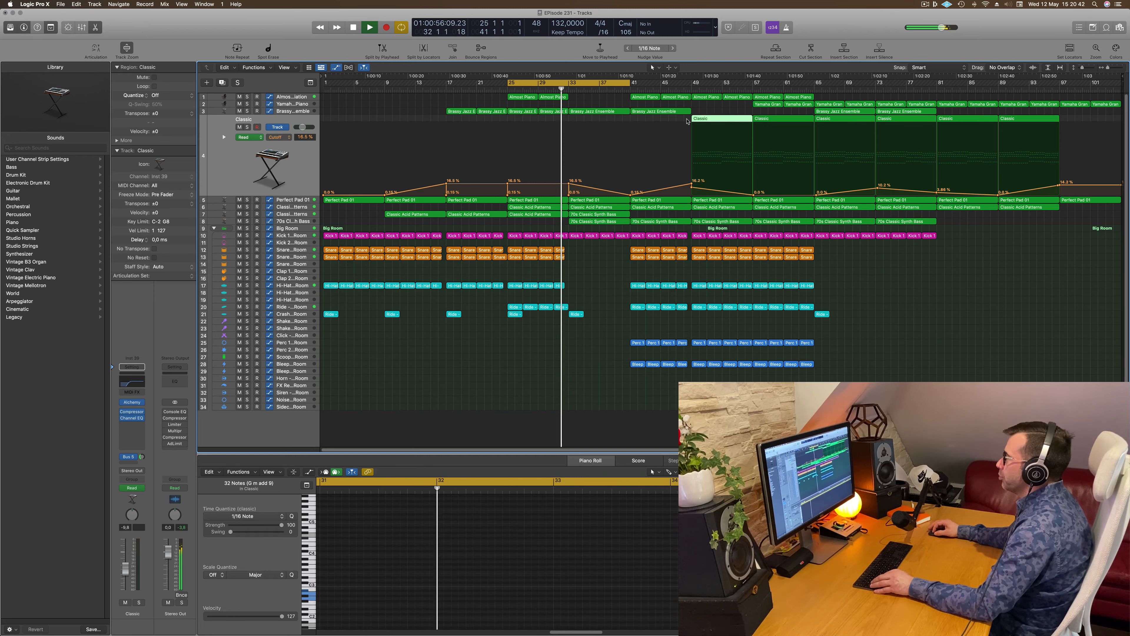
drag(733, 123, 611, 124)
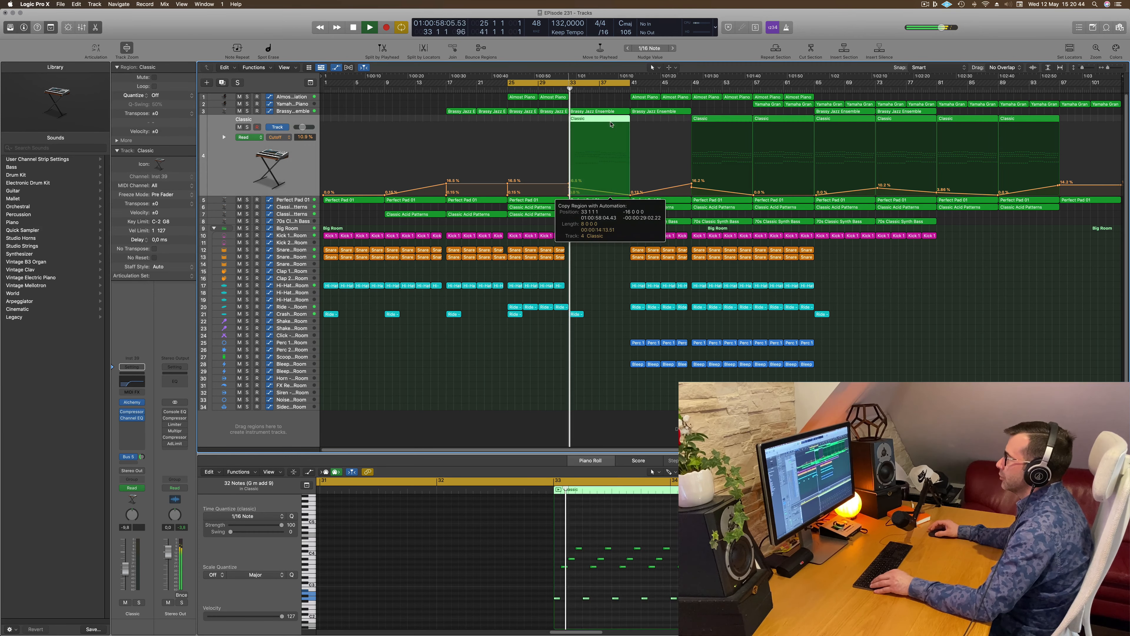
Remove the high cutoff automation point at bar 33 on the Classic track and raise the point at bar 41.
click(571, 189)
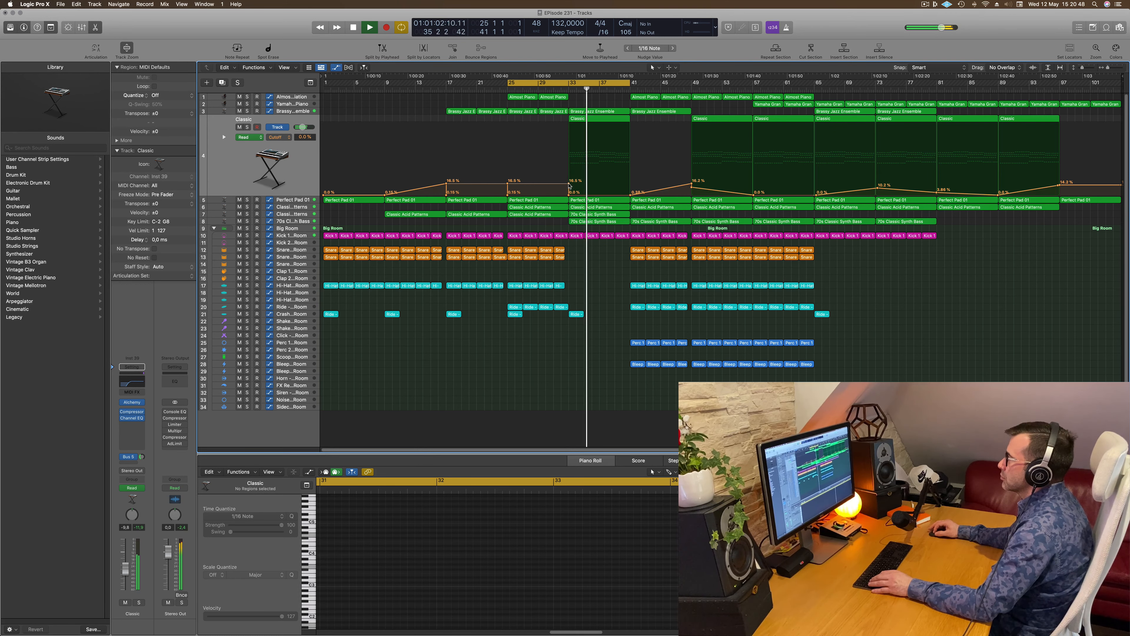
double_click(569, 183)
drag(630, 195, 631, 189)
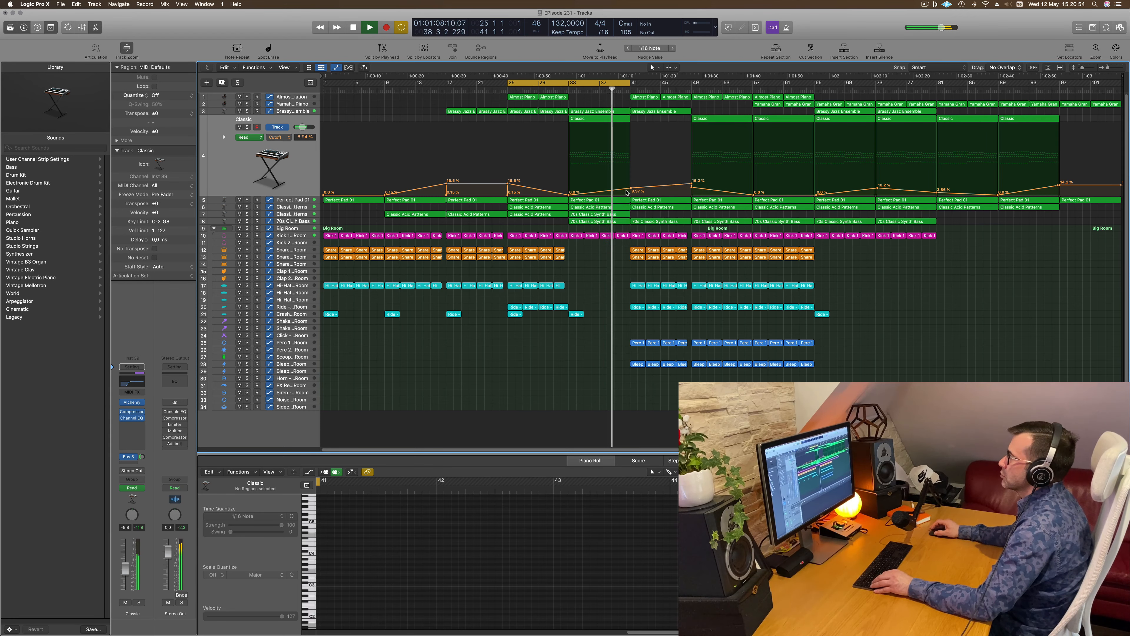
scroll(636, 146, up, 3)
scroll(636, 146, down, 3)
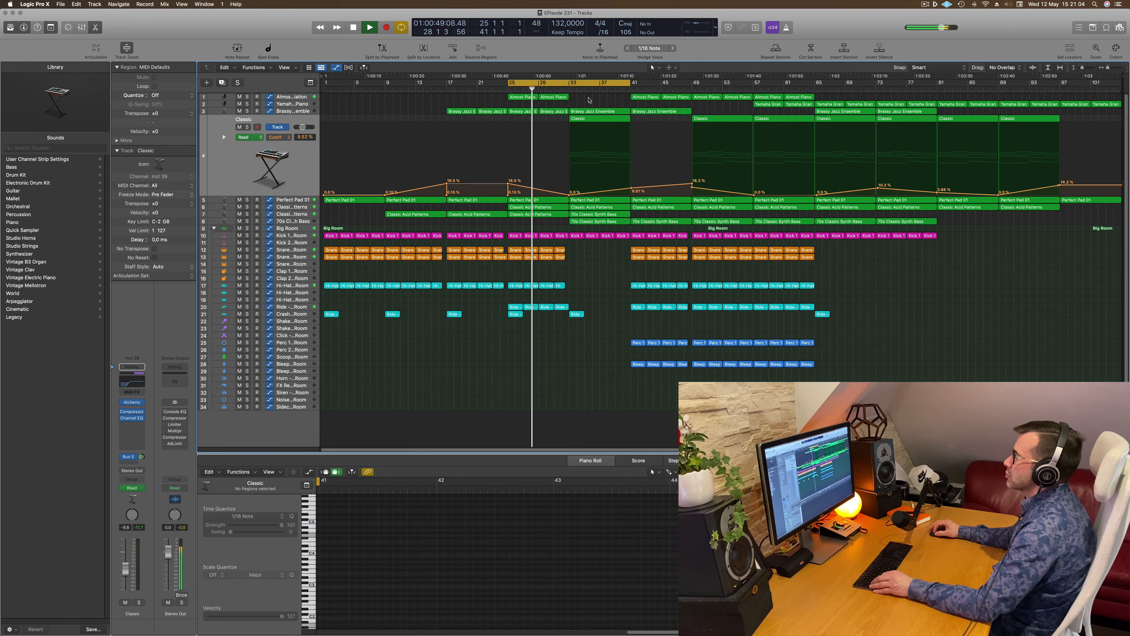
Copy the Perc 1 and Bleep Low regions between bars 41 and 49 to start at bar 33.
click(558, 98)
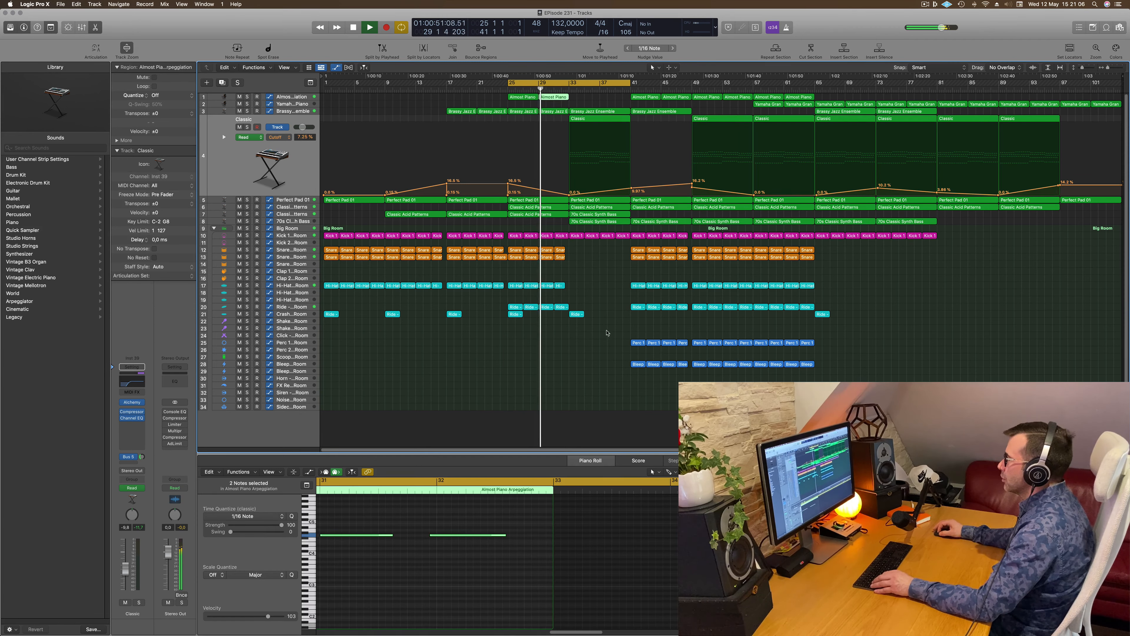
drag(609, 326, 691, 384)
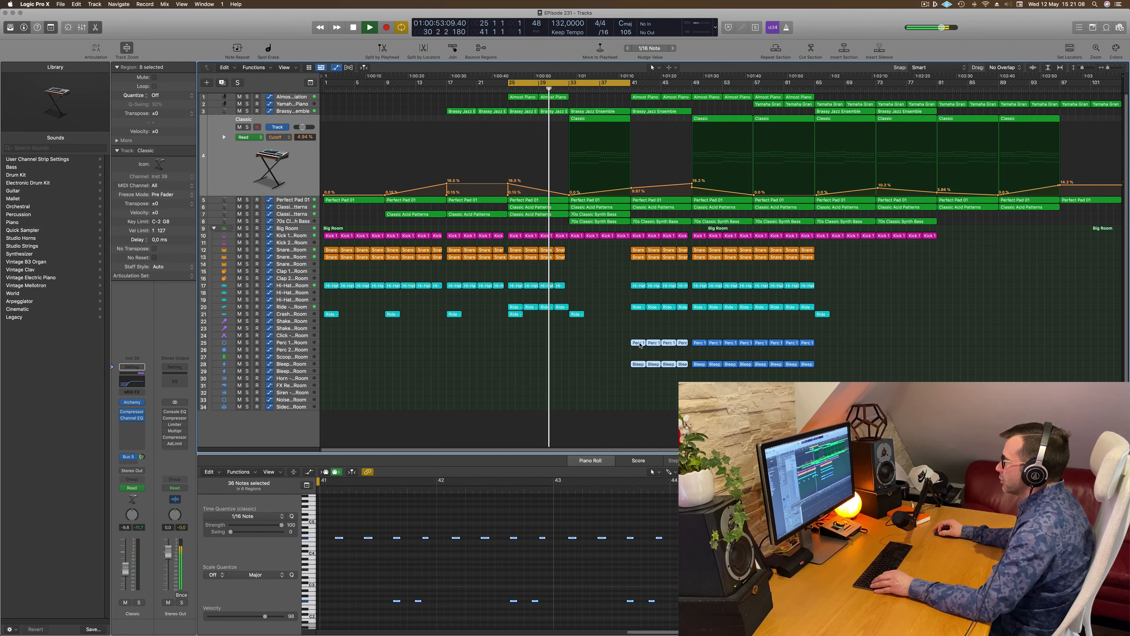
drag(644, 343, 582, 345)
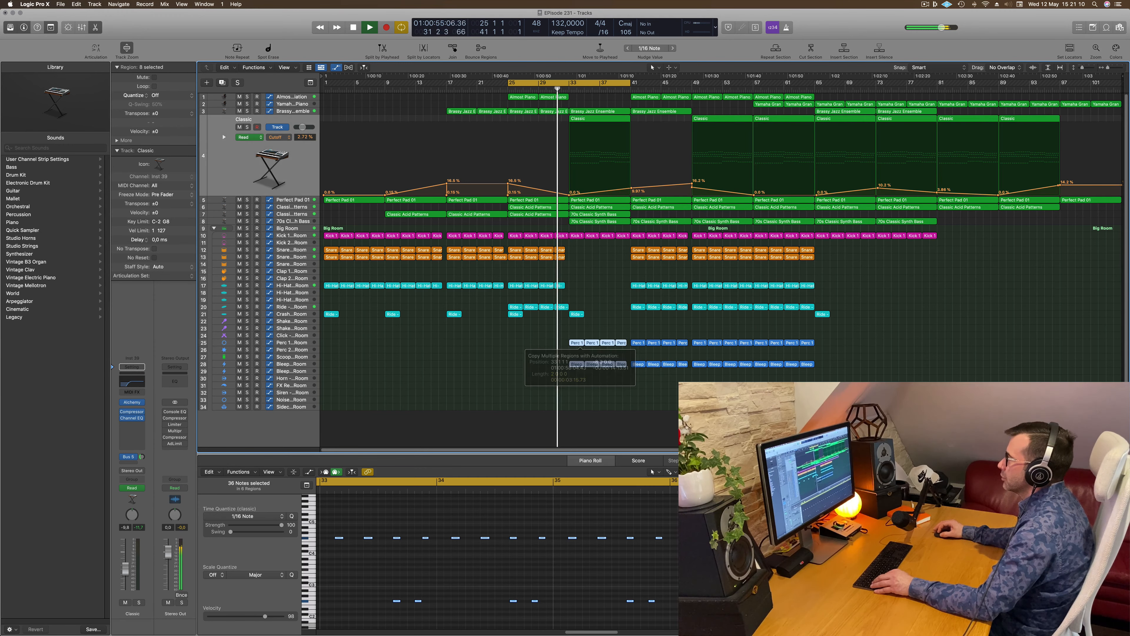
click(487, 407)
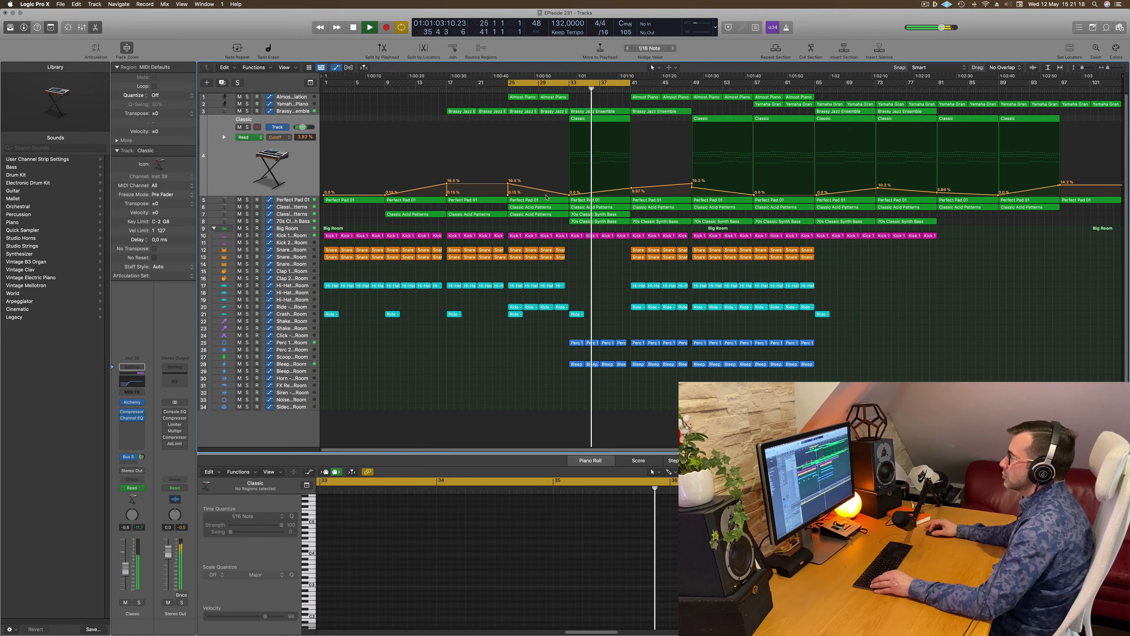
Compare the mix with the 70s Classic Synth Bass track and the track above it muted and unmuted in turn.
click(239, 220)
click(239, 221)
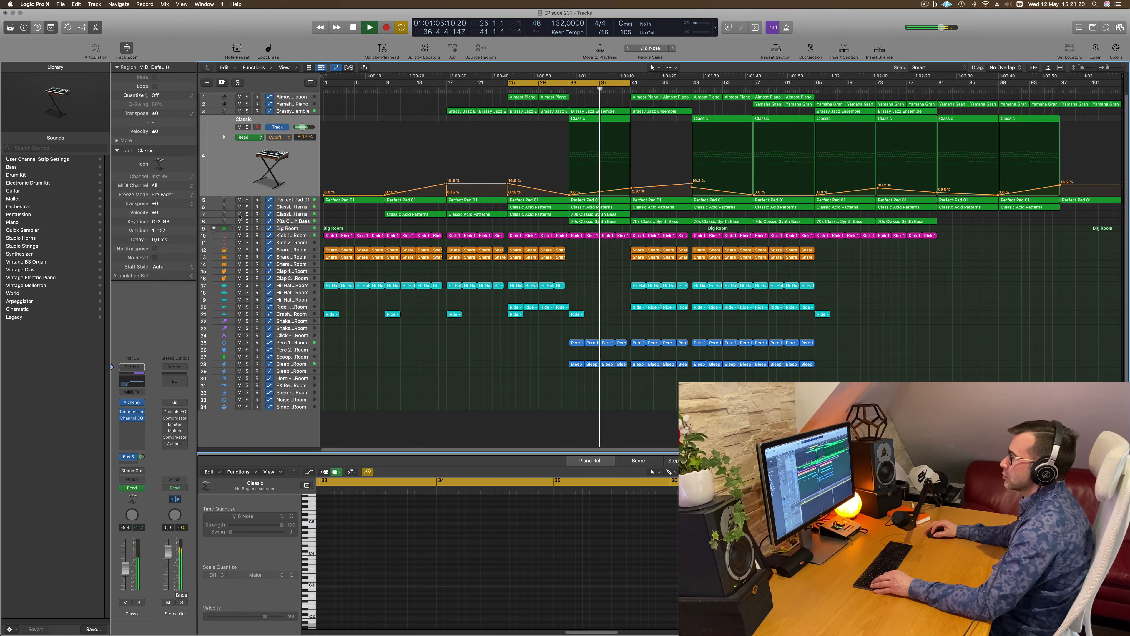
click(240, 214)
click(239, 215)
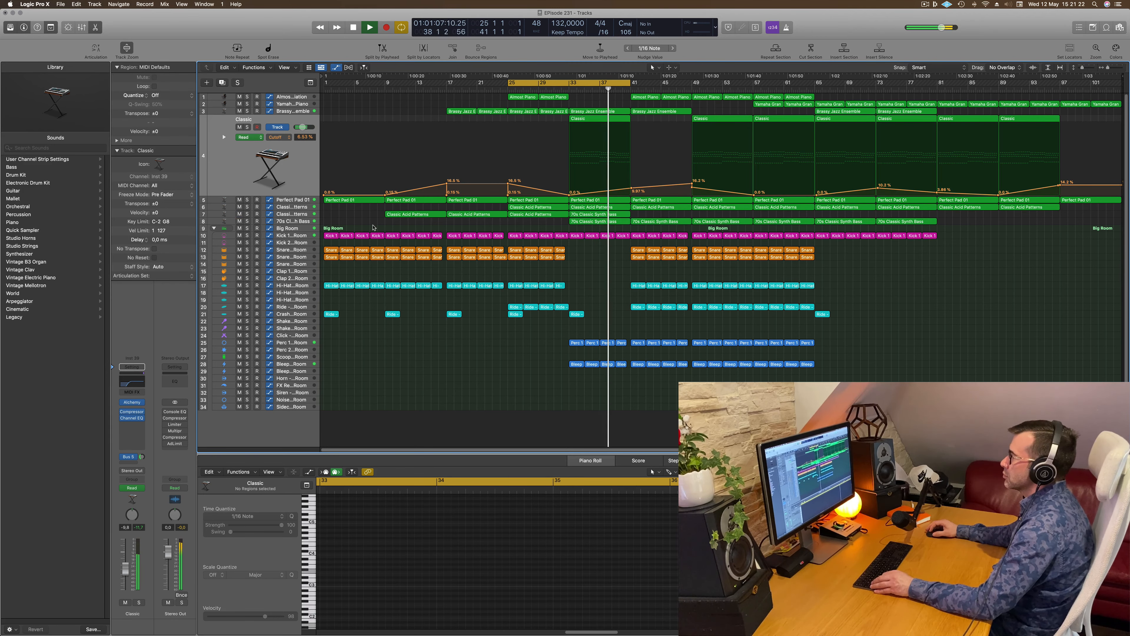
Adjust the cutoff automation of the Classic Acid Patterns track at bar 33 and extend the cycle range to bar 49.
click(311, 211)
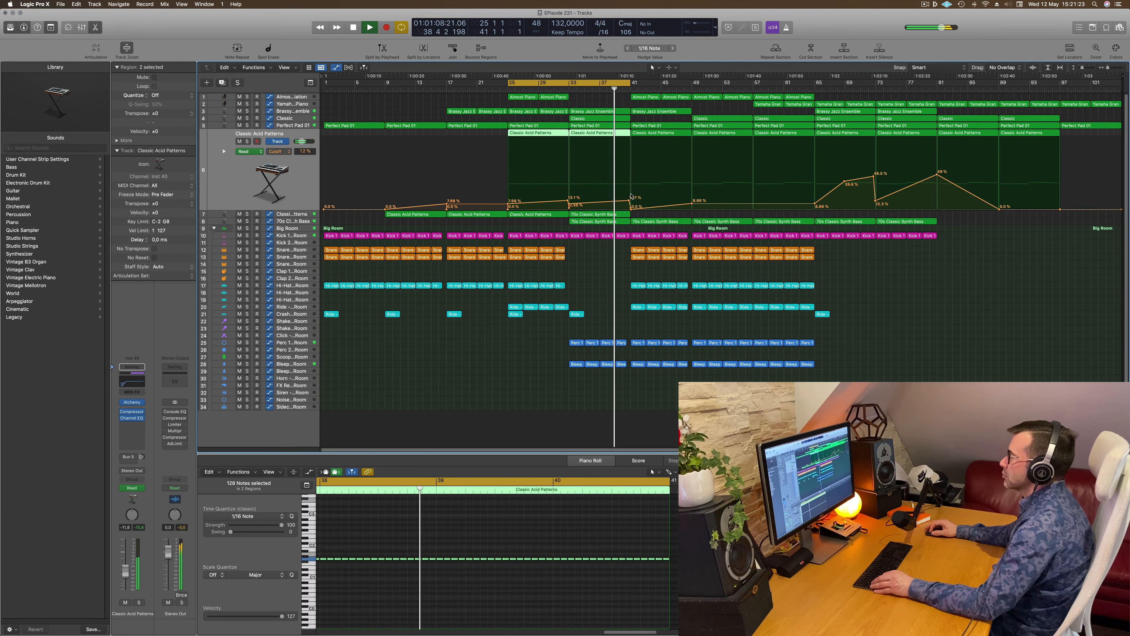
click(570, 207)
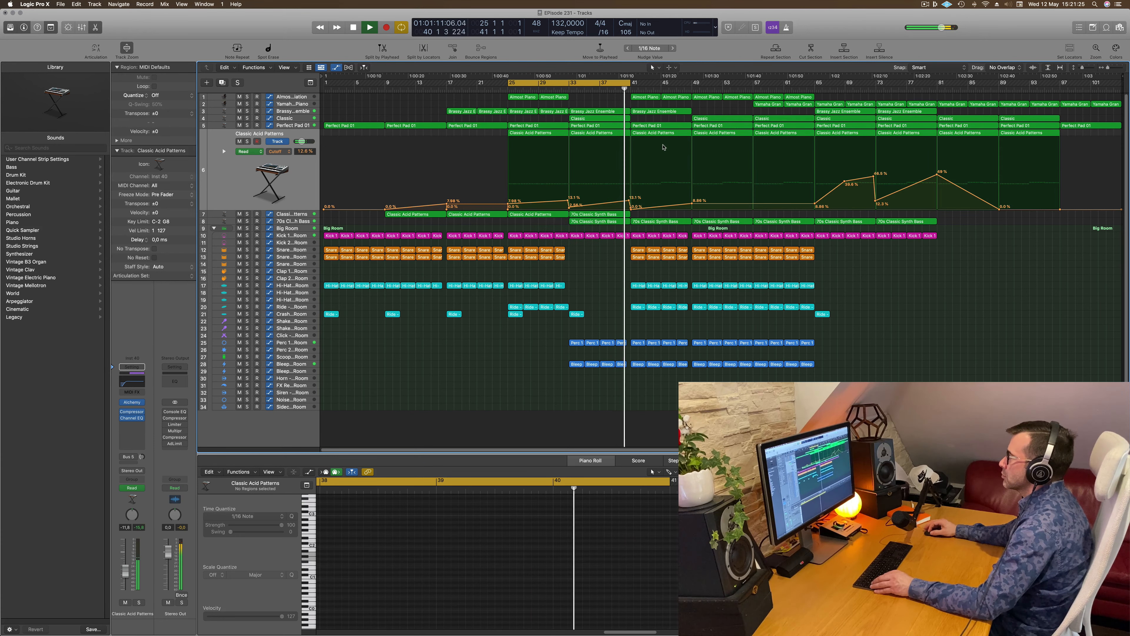
scroll(632, 148, up, 3)
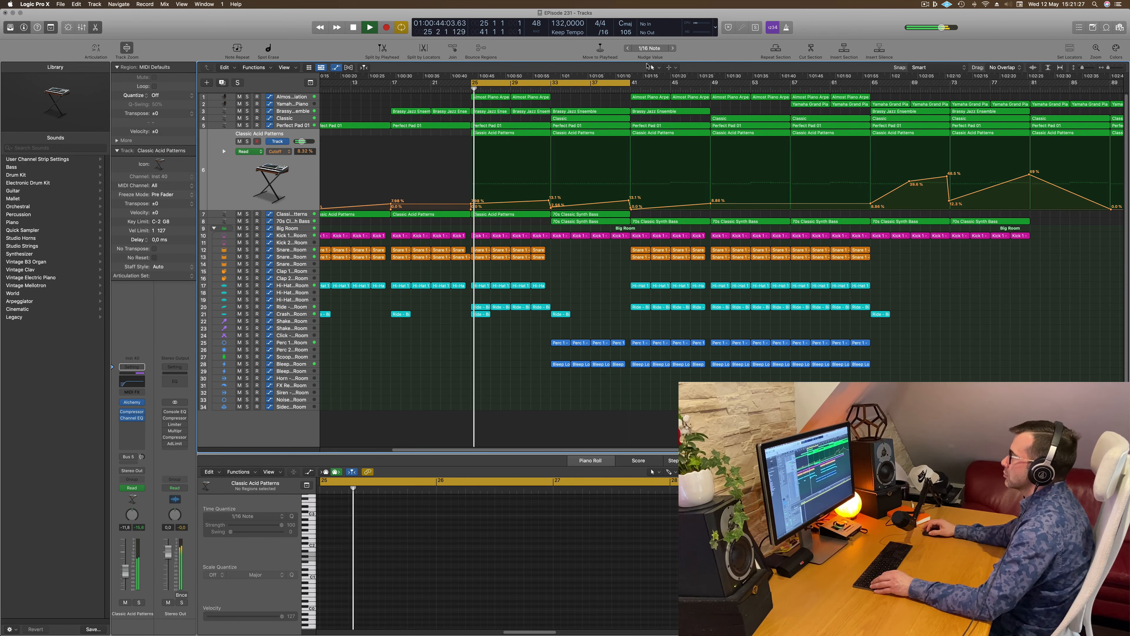
drag(629, 84, 717, 83)
scroll(603, 273, down, 3)
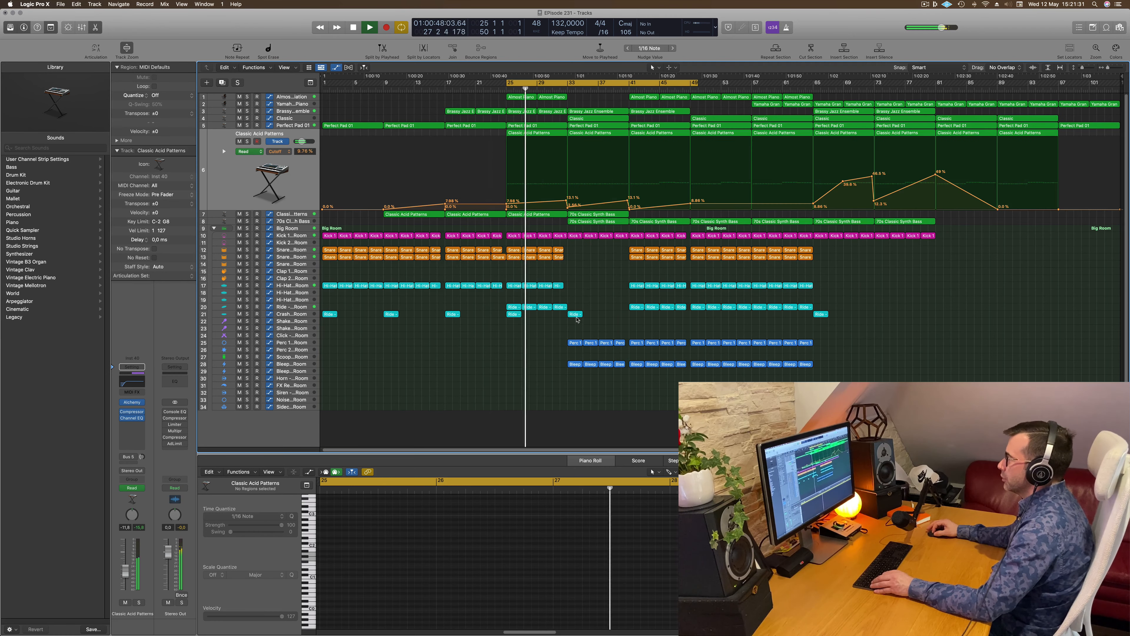
Copy the Ride region on the Crash track from bar 33 to bar 41.
click(573, 314)
drag(573, 315, 635, 316)
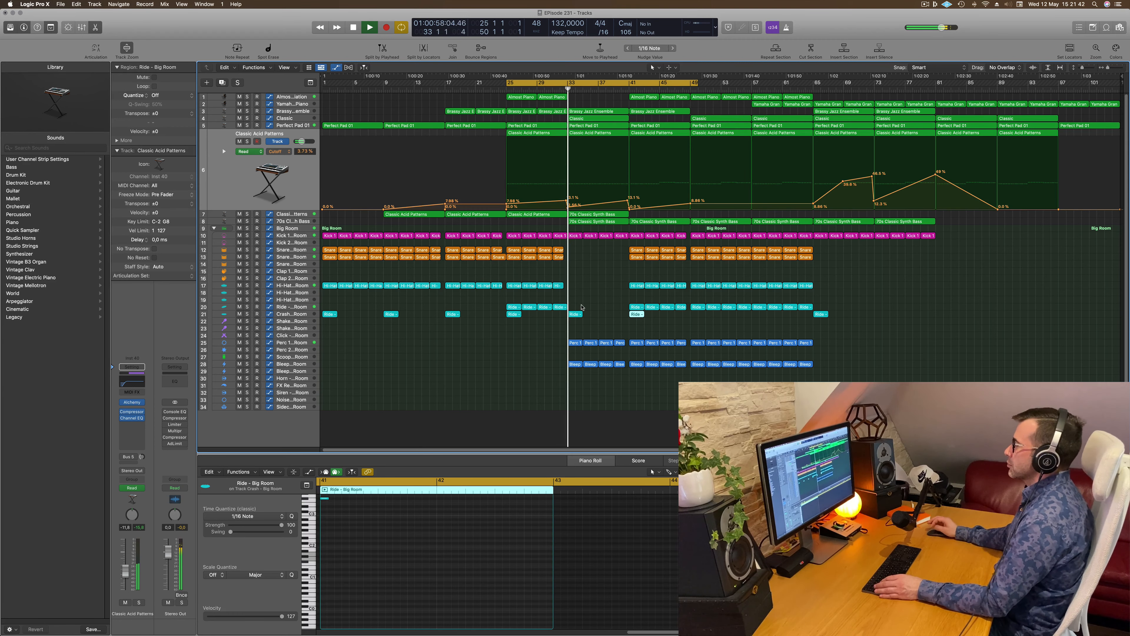
scroll(594, 299, up, 5)
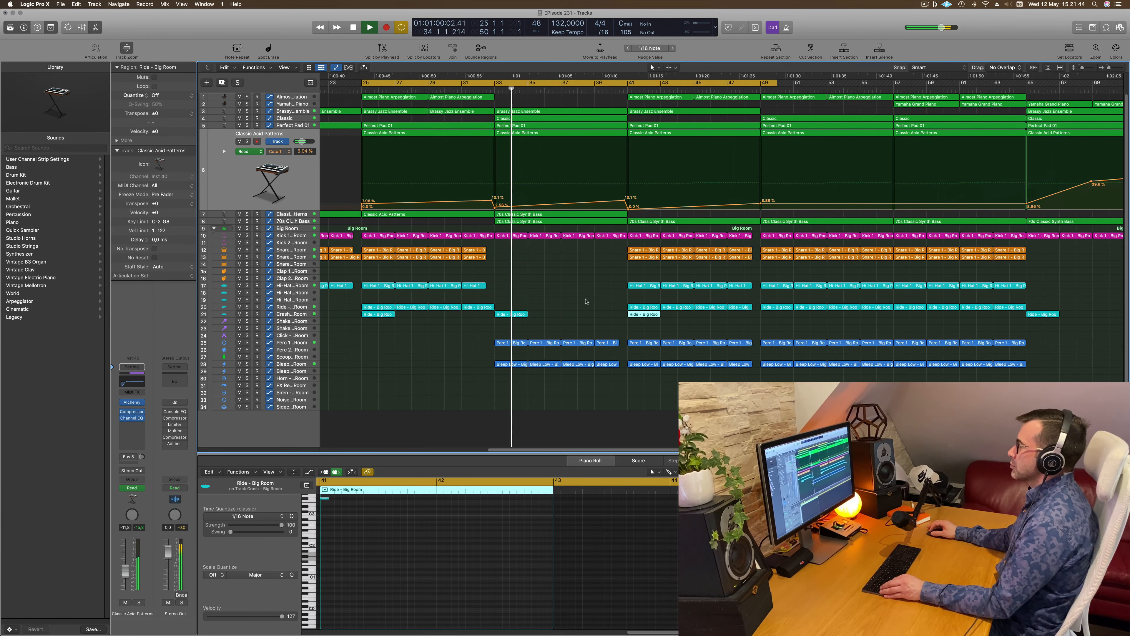
Automate the Kick 1 track's volume to fade from -2.9 dB at bar 33 to -∞ dB at bar 41, returning there to -2.9 dB.
scroll(585, 302, down, 5)
scroll(589, 292, down, 2)
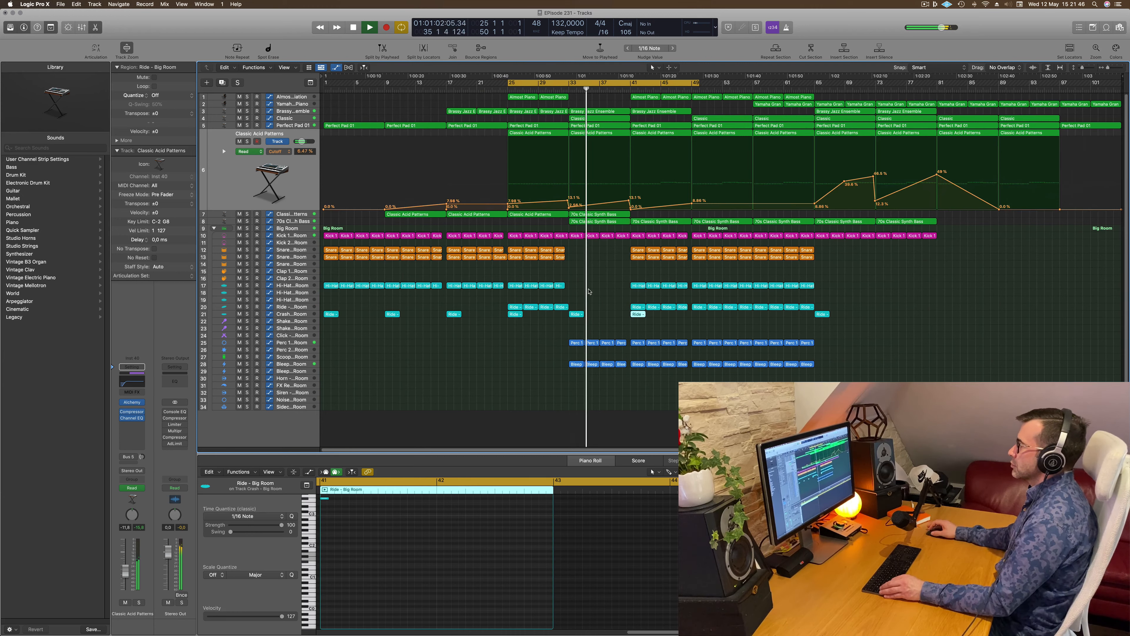
click(292, 236)
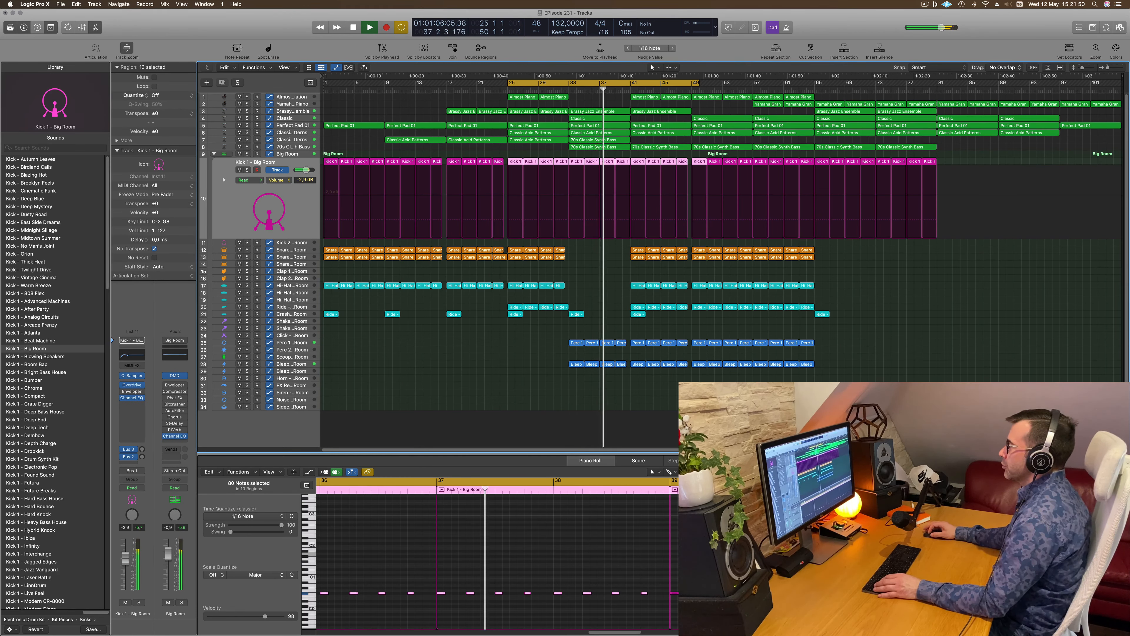
key(comma)
key(comma)
key(comma)
key(comma)
key(comma)
key(comma)
key(comma)
click(570, 195)
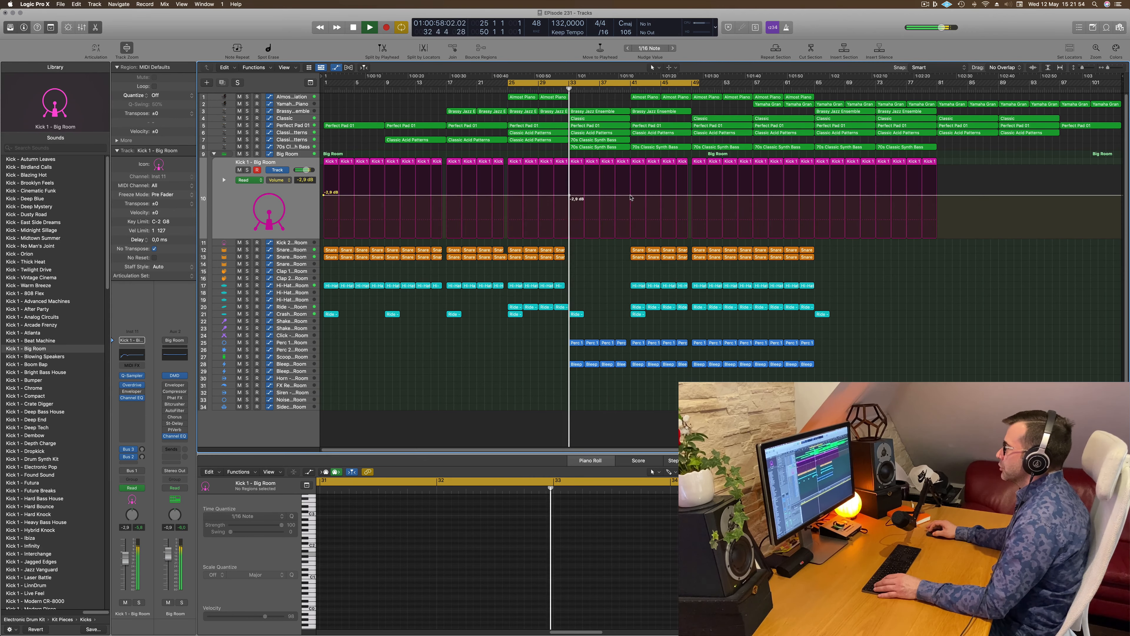
drag(628, 195, 631, 241)
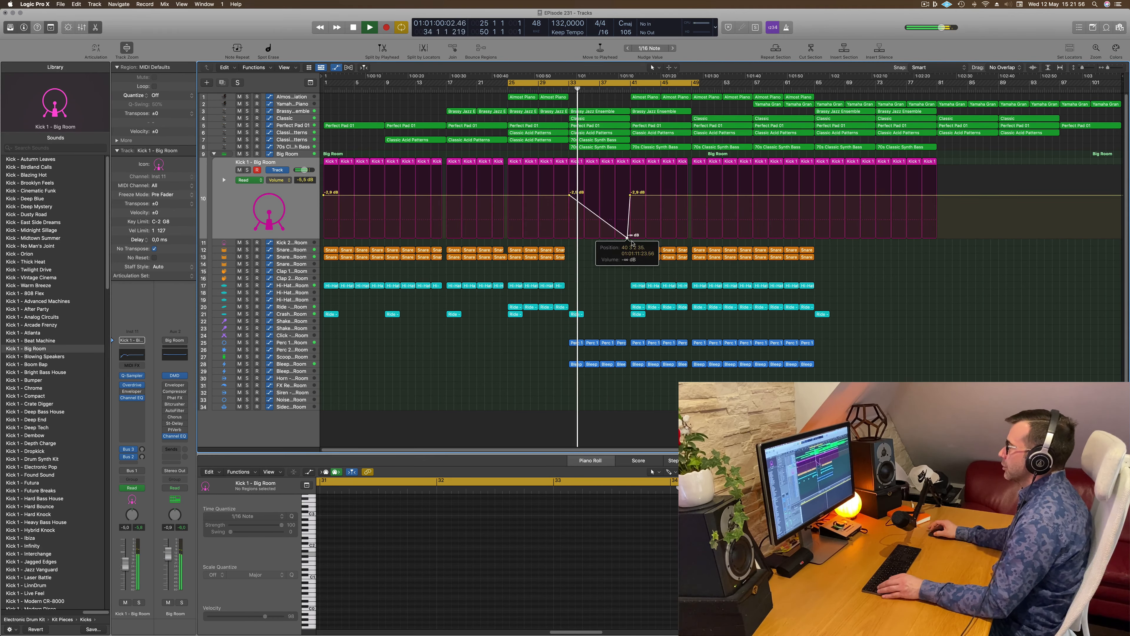
scroll(633, 241, right, 5)
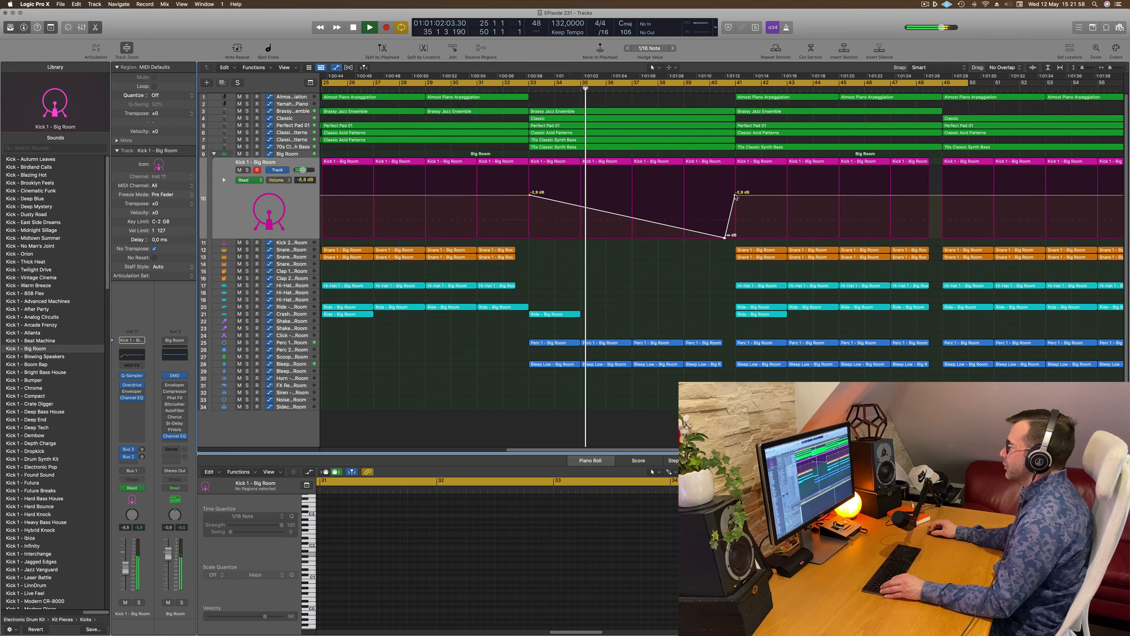
drag(732, 216, 735, 237)
Listen to the Kick 1 volume fade between bars 33 and 41, replaying it from about bar 32.
scroll(687, 250, left, 5)
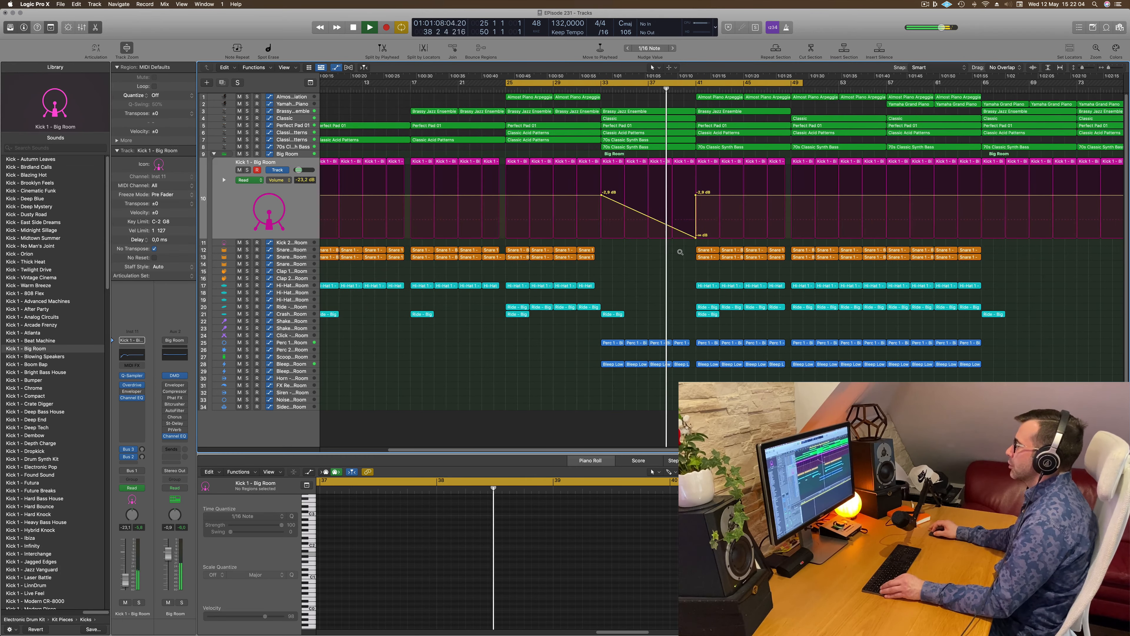
scroll(680, 252, left, 2)
scroll(651, 252, right, 5)
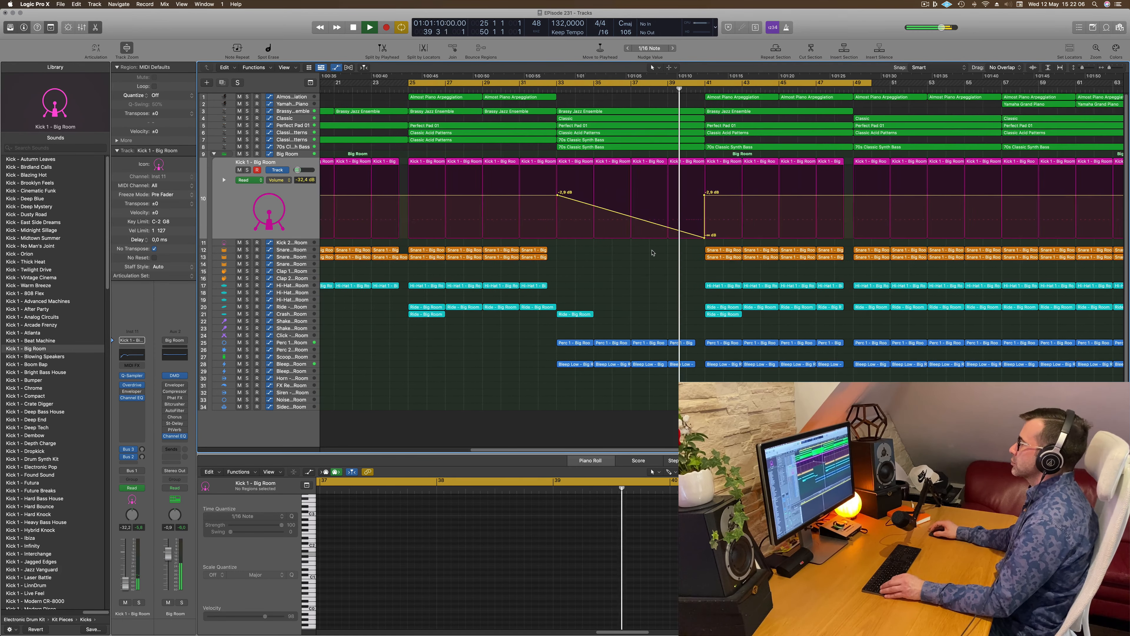
scroll(652, 252, left, 5)
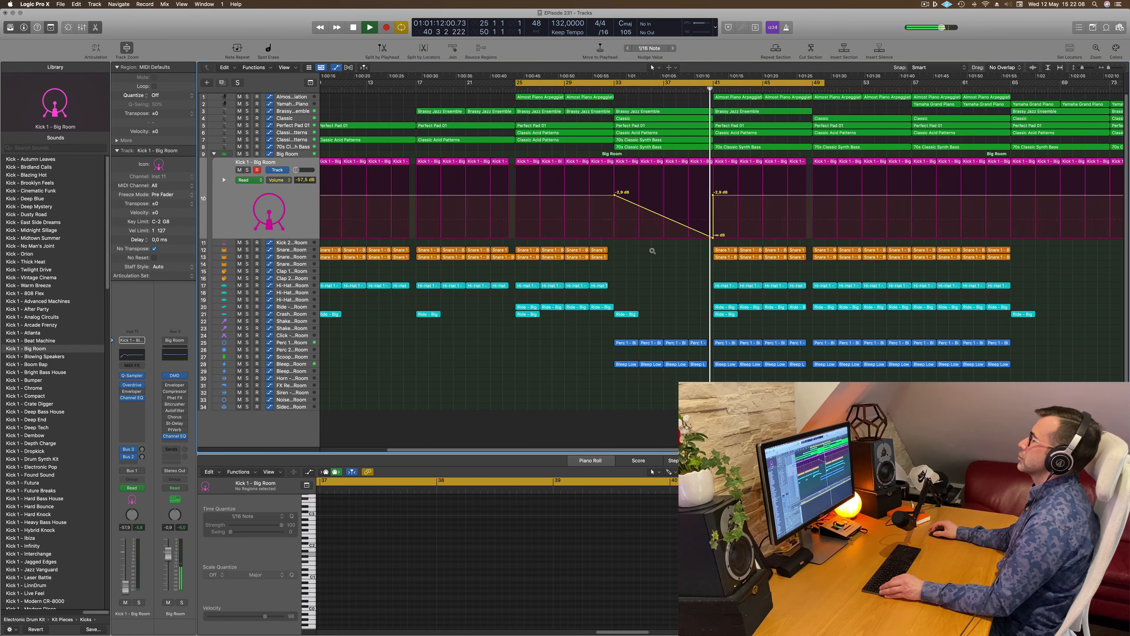
scroll(652, 251, left, 3)
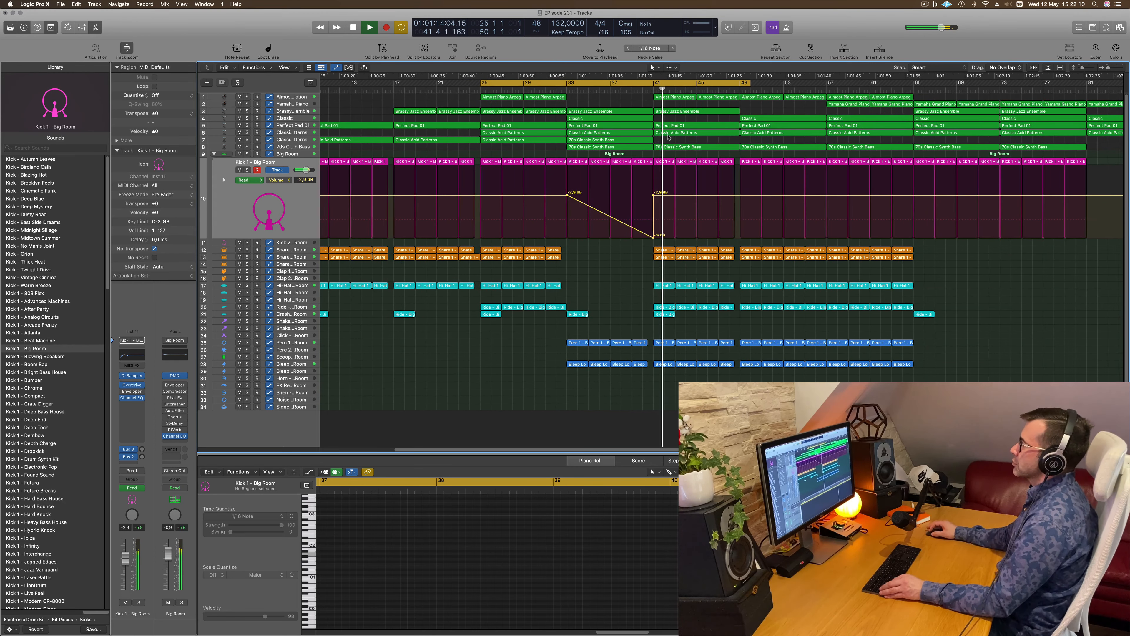
scroll(669, 137, left, 4)
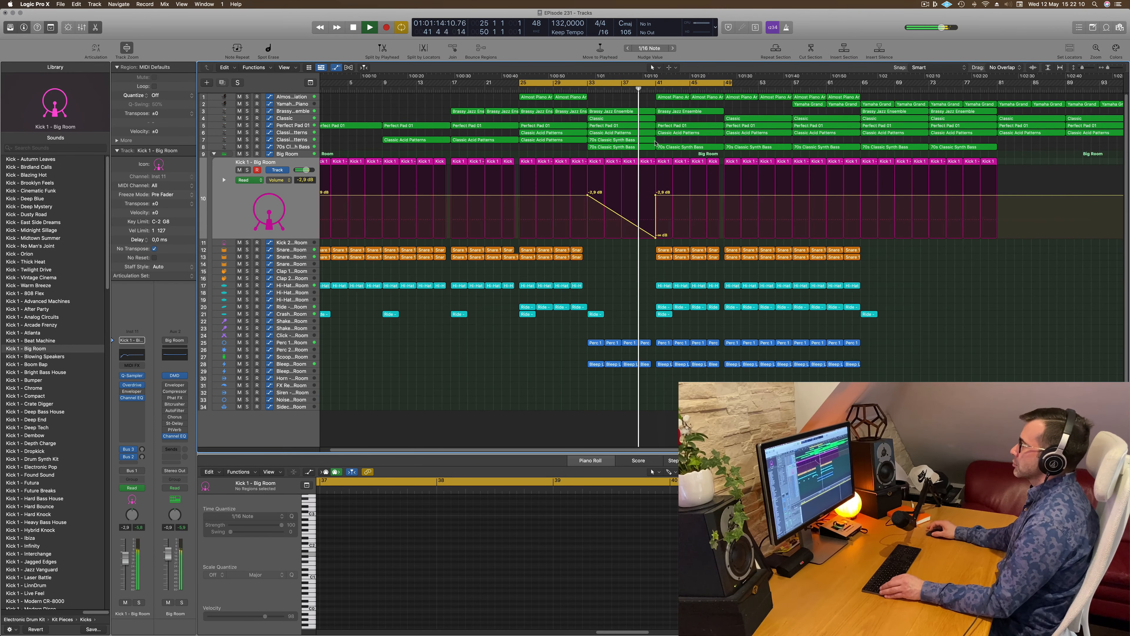
click(562, 87)
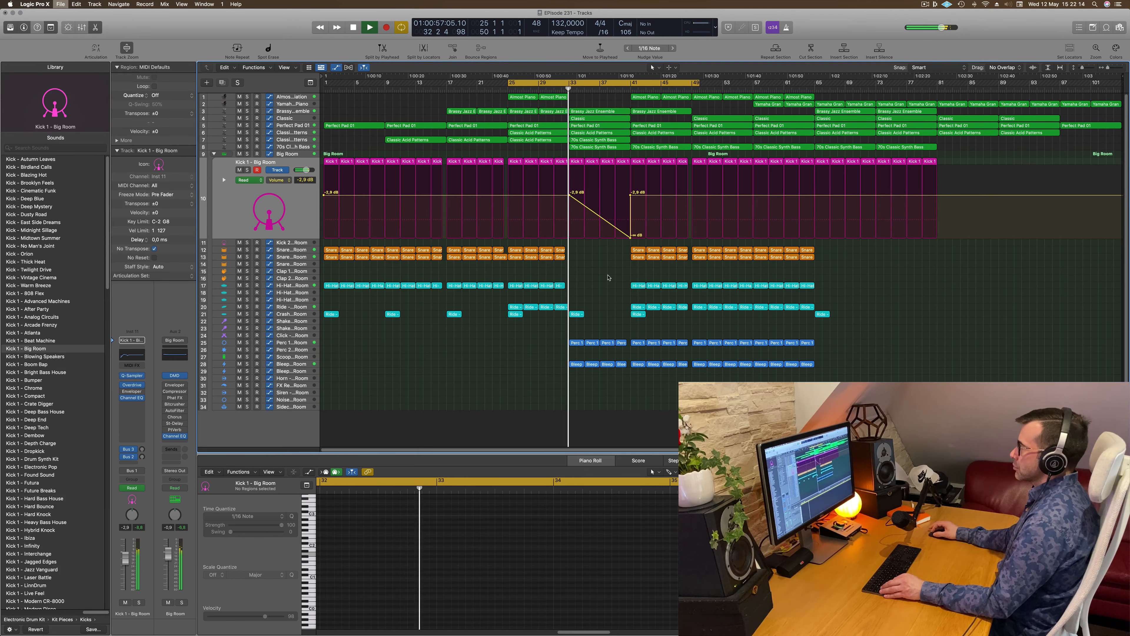
scroll(608, 277, right, 4)
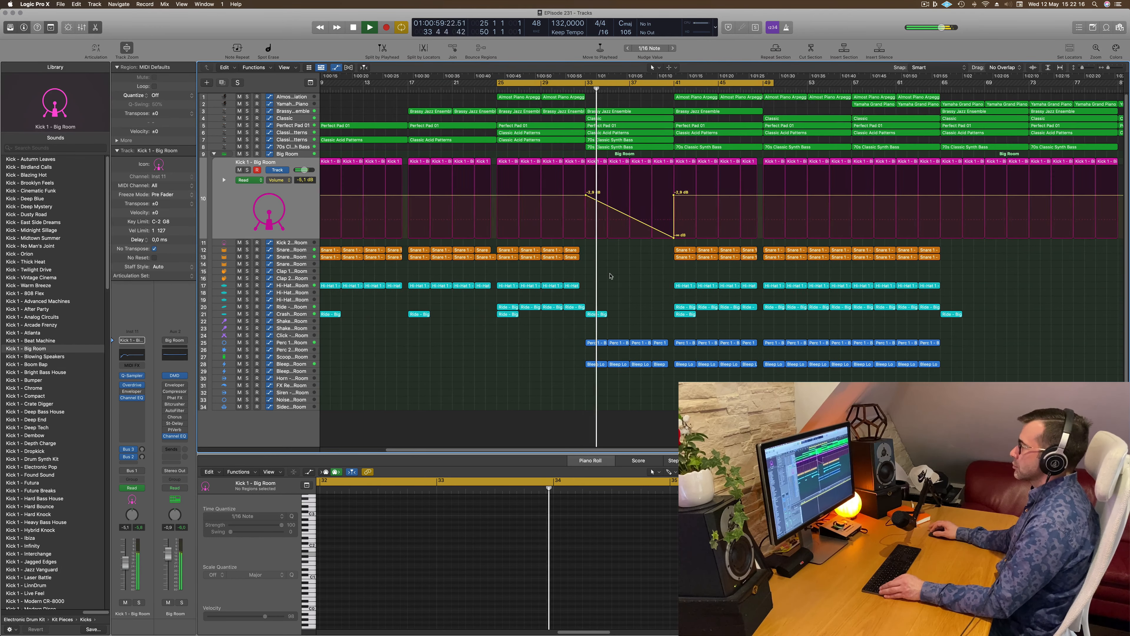
scroll(610, 276, left, 1)
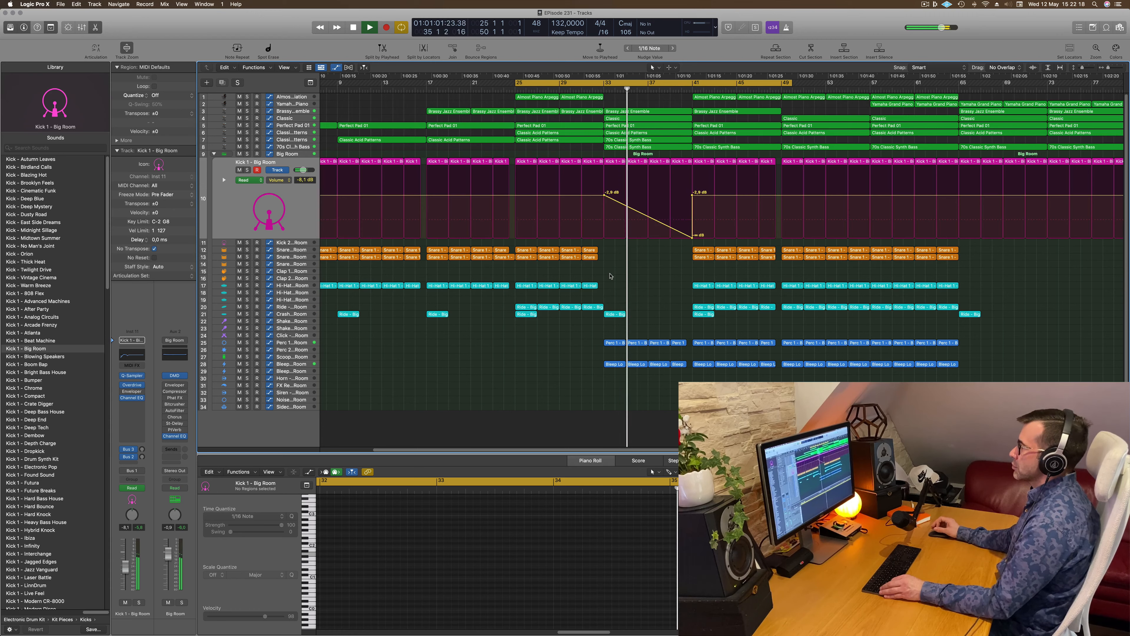
scroll(625, 274, left, 1)
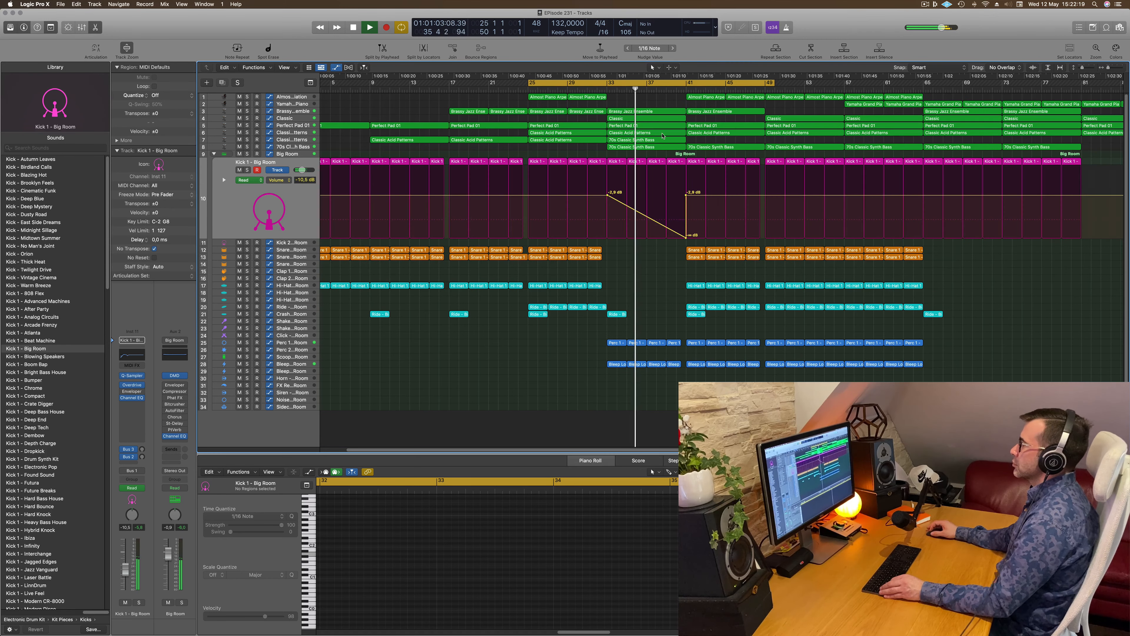
Copy the 70s Classic Synth Bass region on track 7 from bar 33 to bar 41.
click(655, 140)
drag(661, 143, 732, 144)
scroll(623, 273, left, 2)
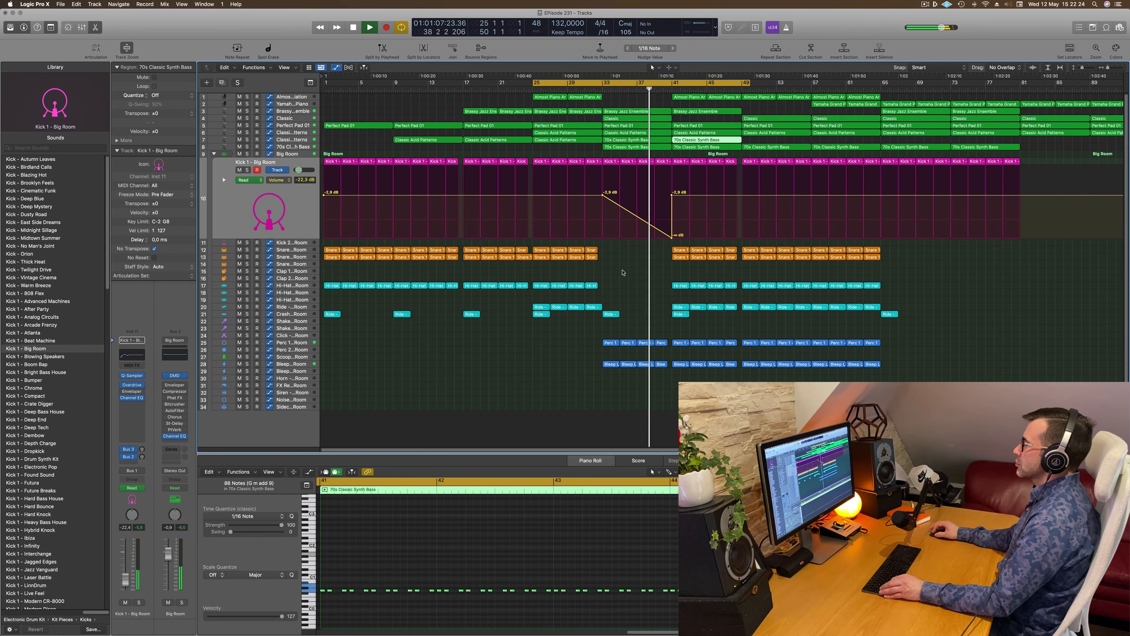
Reshape the Kick 1 volume fade so its lowest point is about -27.8 dB near bar 39, rising back to -2.9 dB at bar 41.
click(647, 260)
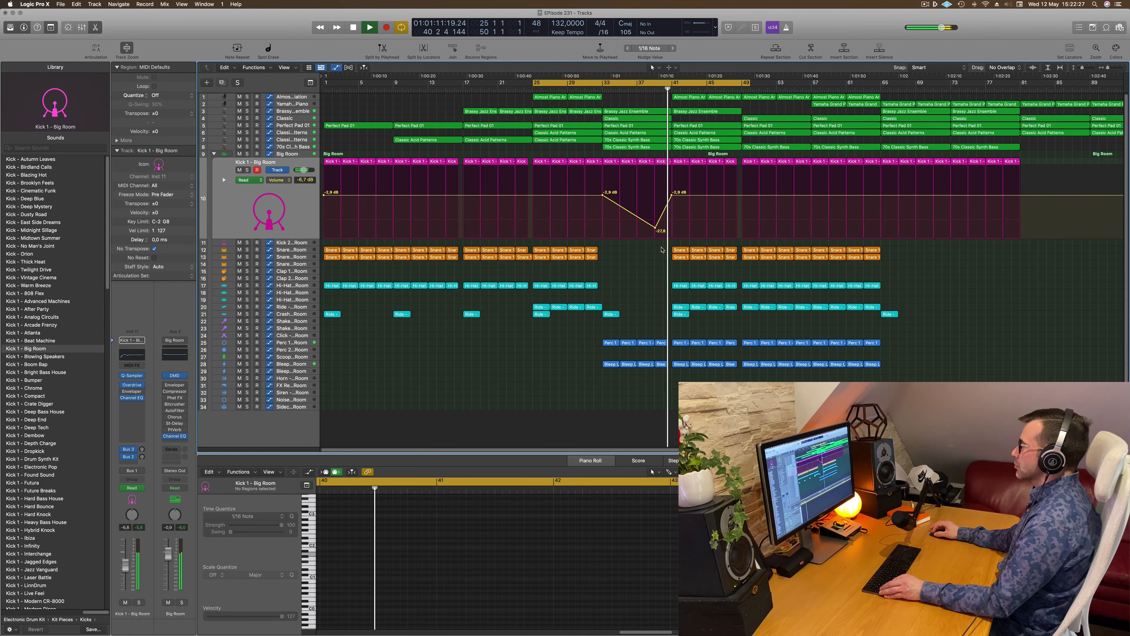
scroll(640, 256, left, 2)
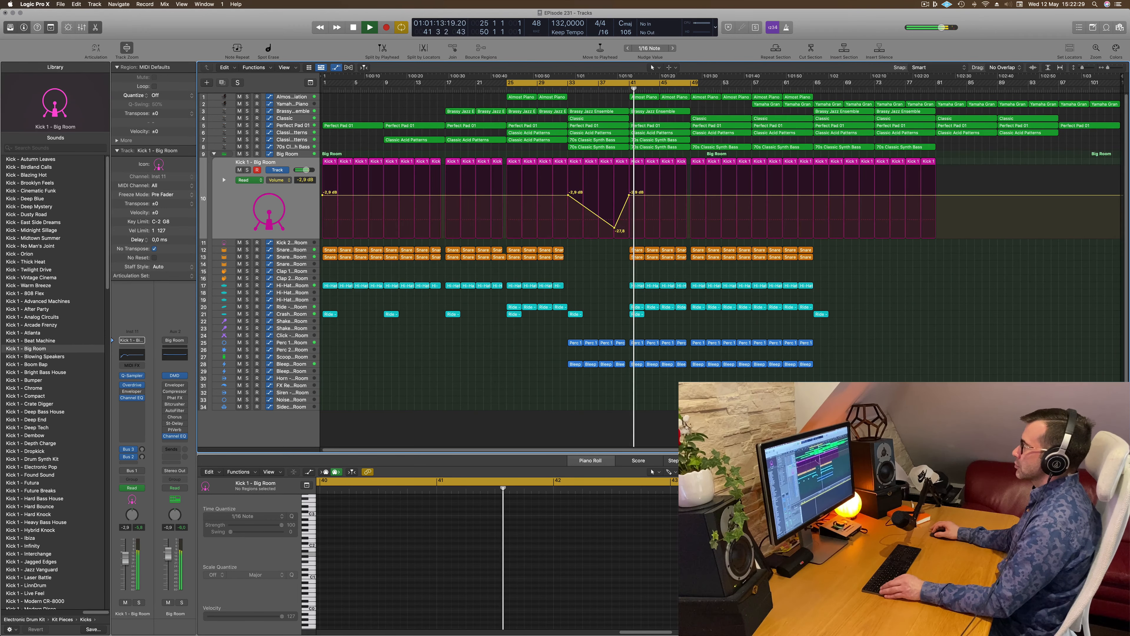
scroll(679, 85, right, 2)
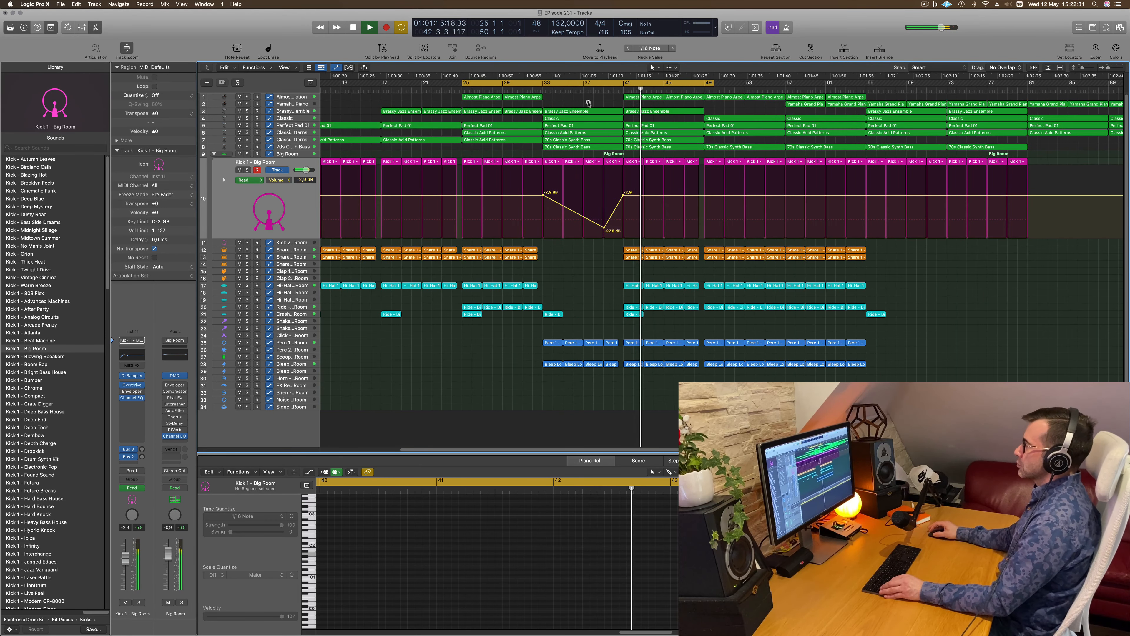
scroll(588, 103, left, 2)
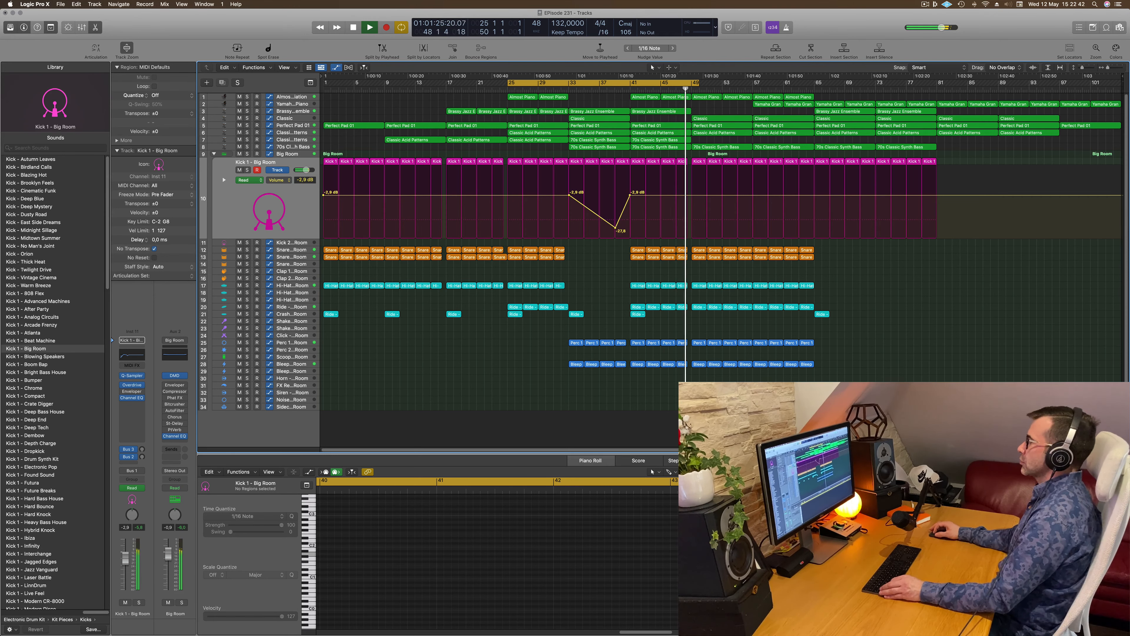
Extend the cycle range to bar 57 and lower the Classic track's cutoff automation at bar 41 to 0%.
drag(699, 82, 753, 82)
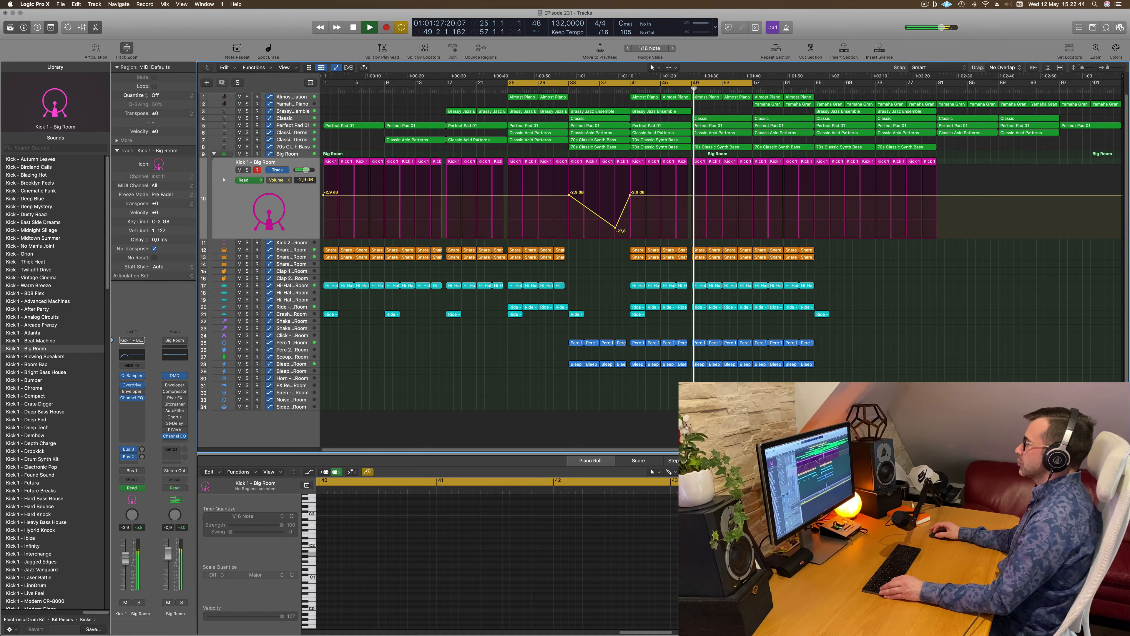
click(556, 89)
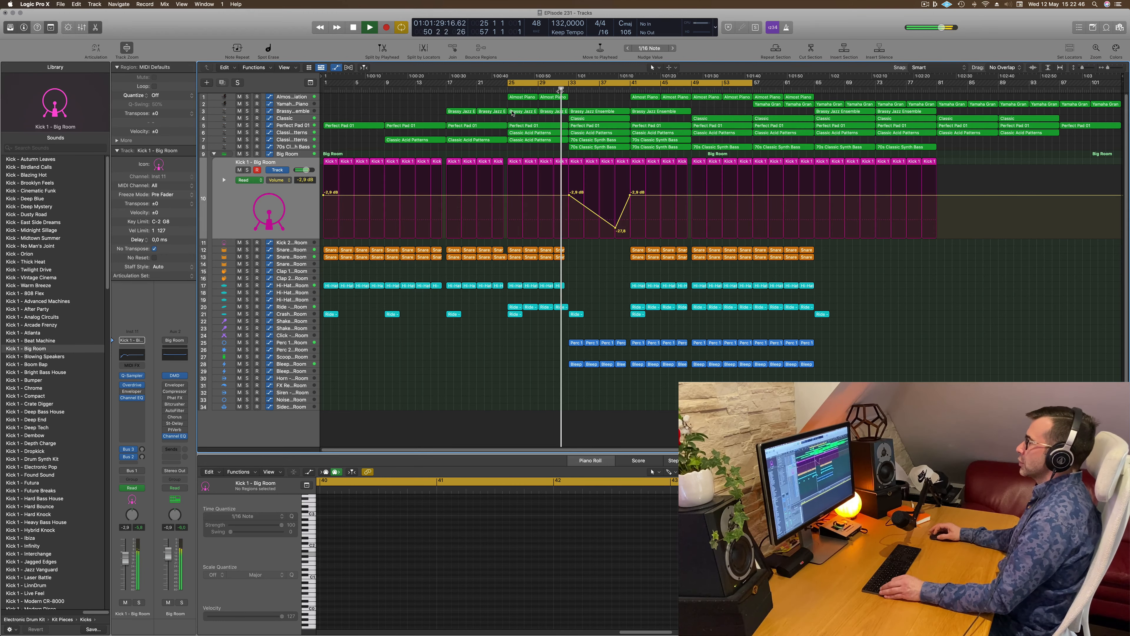
click(290, 118)
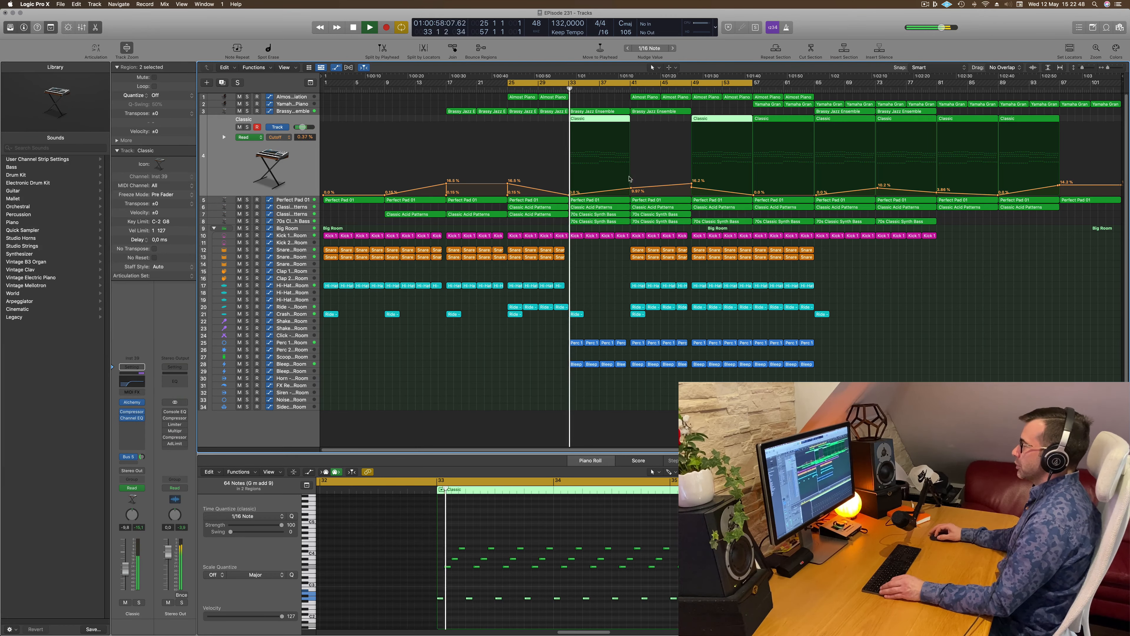
drag(631, 188, 631, 195)
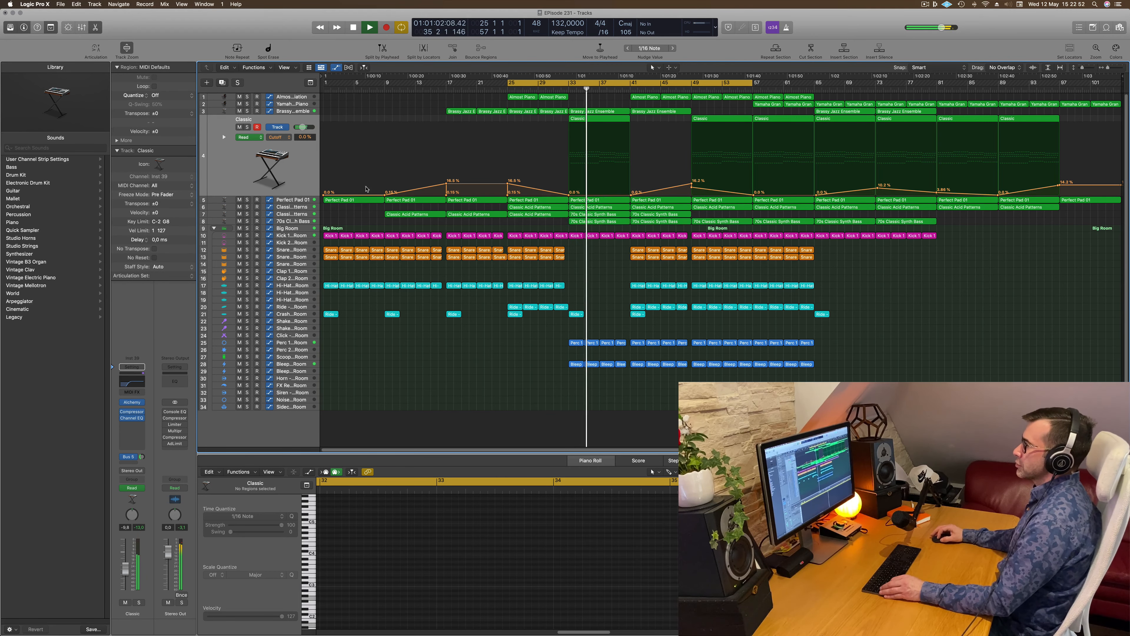
Compare the mix with the Classic track muted and unmuted, and raise its cutoff automation point at bar 41 slightly.
click(293, 167)
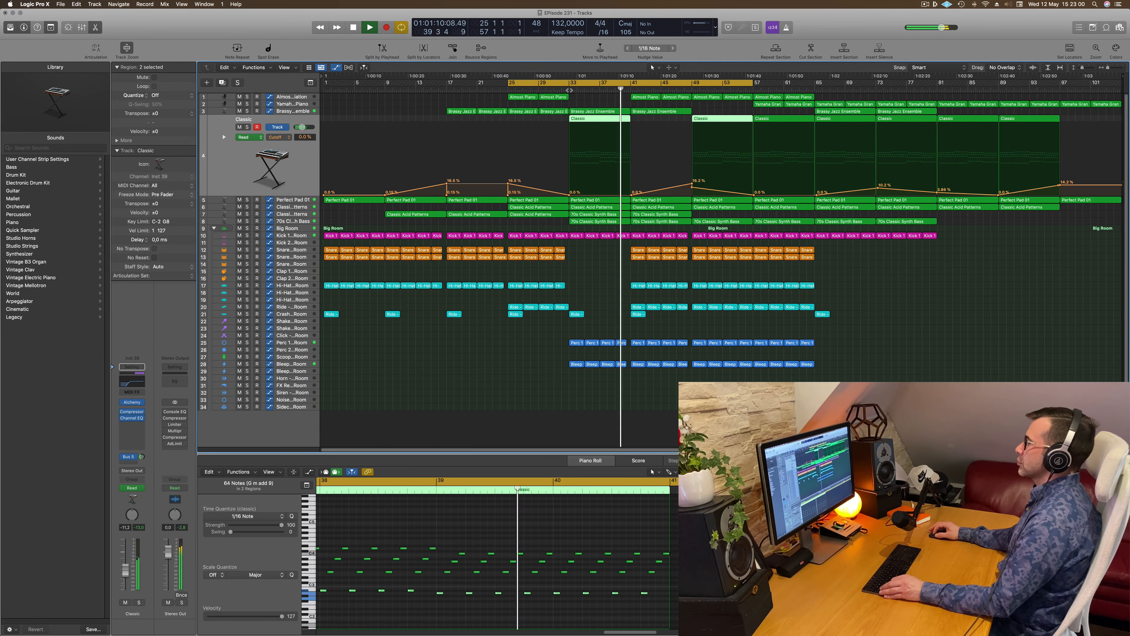
click(239, 127)
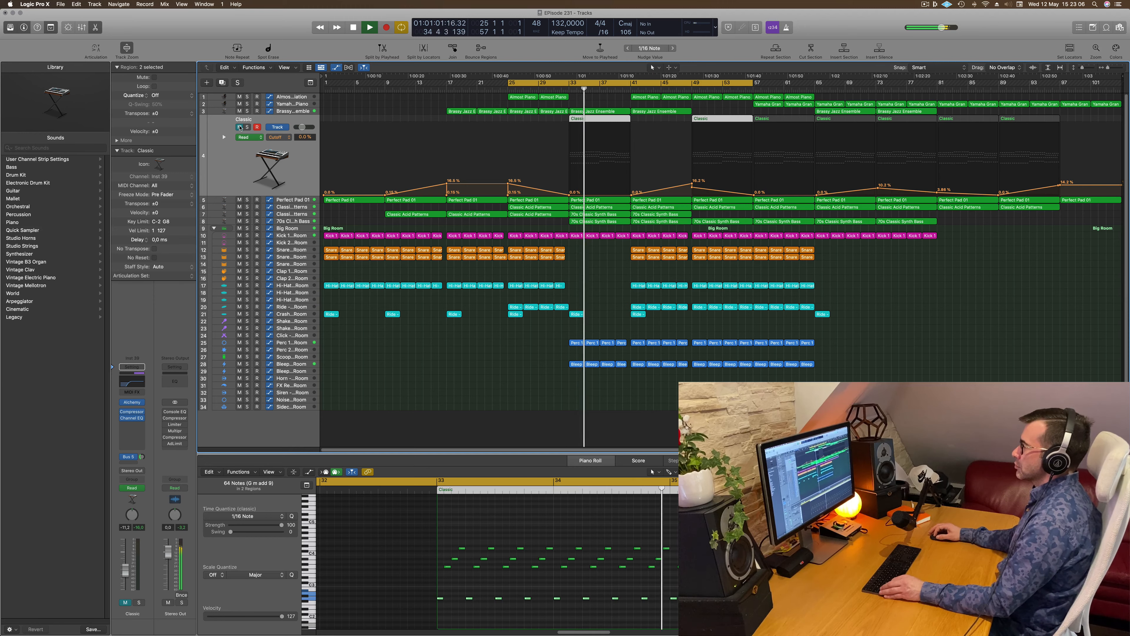
click(240, 127)
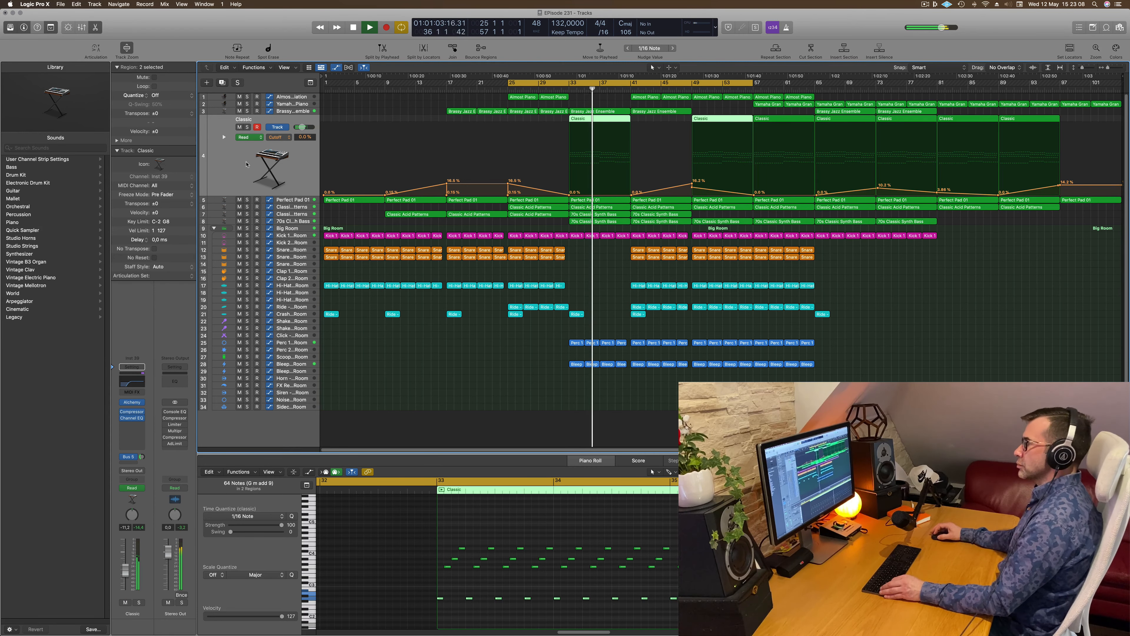
drag(631, 196, 631, 190)
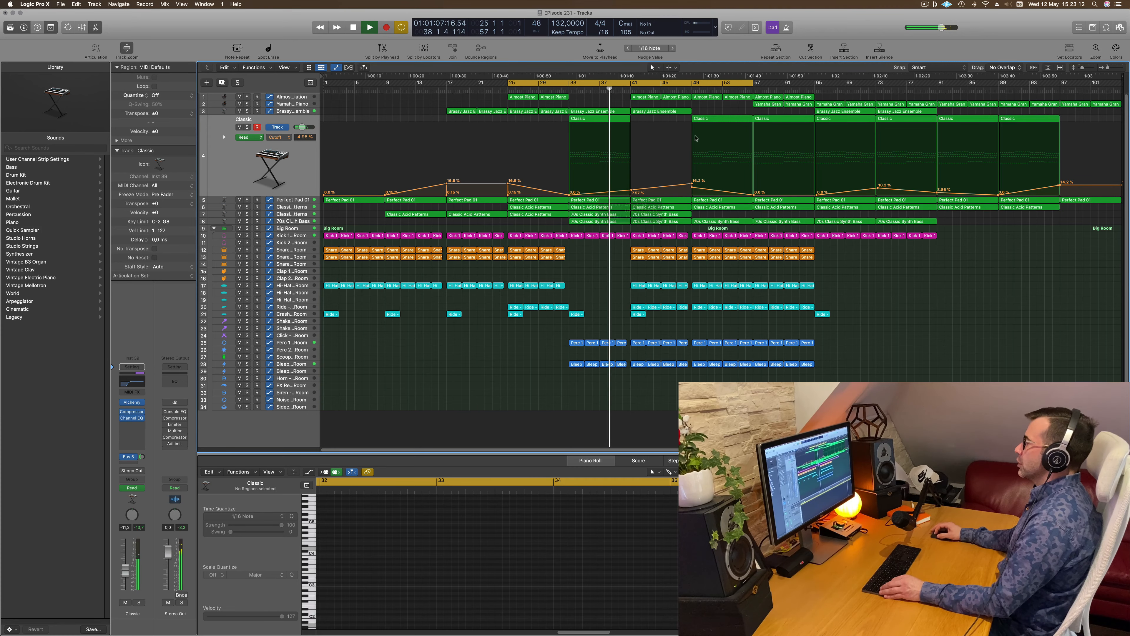
Copy the Classic region from bar 49 to bar 41 and lower the track's cutoff automation peaks at bars 41 and 49.
drag(732, 120, 671, 120)
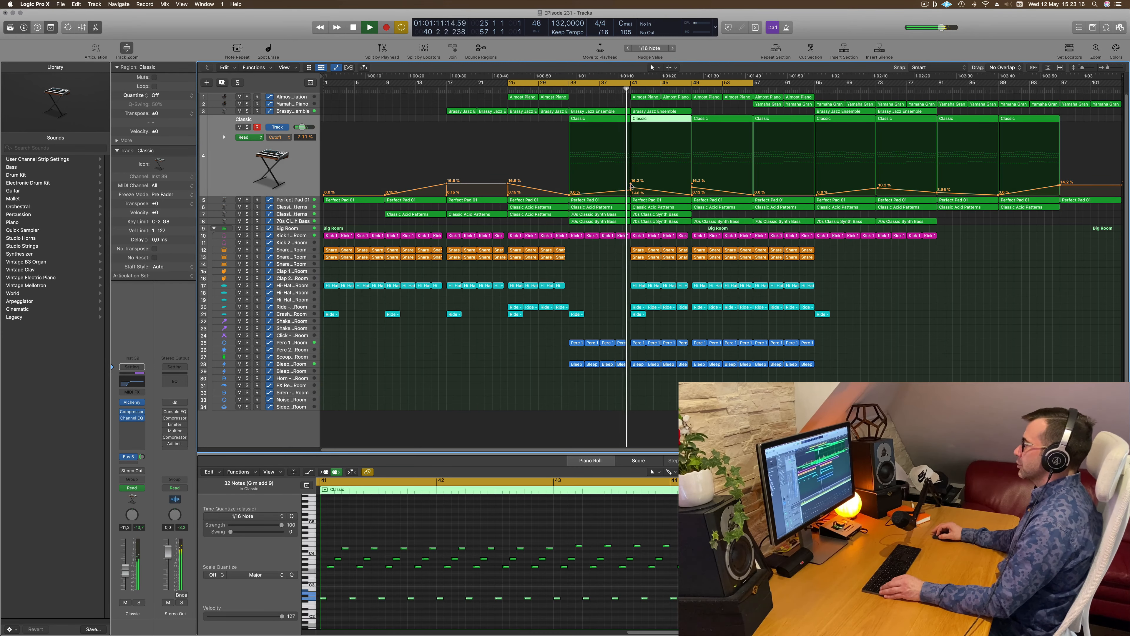
drag(631, 186, 629, 191)
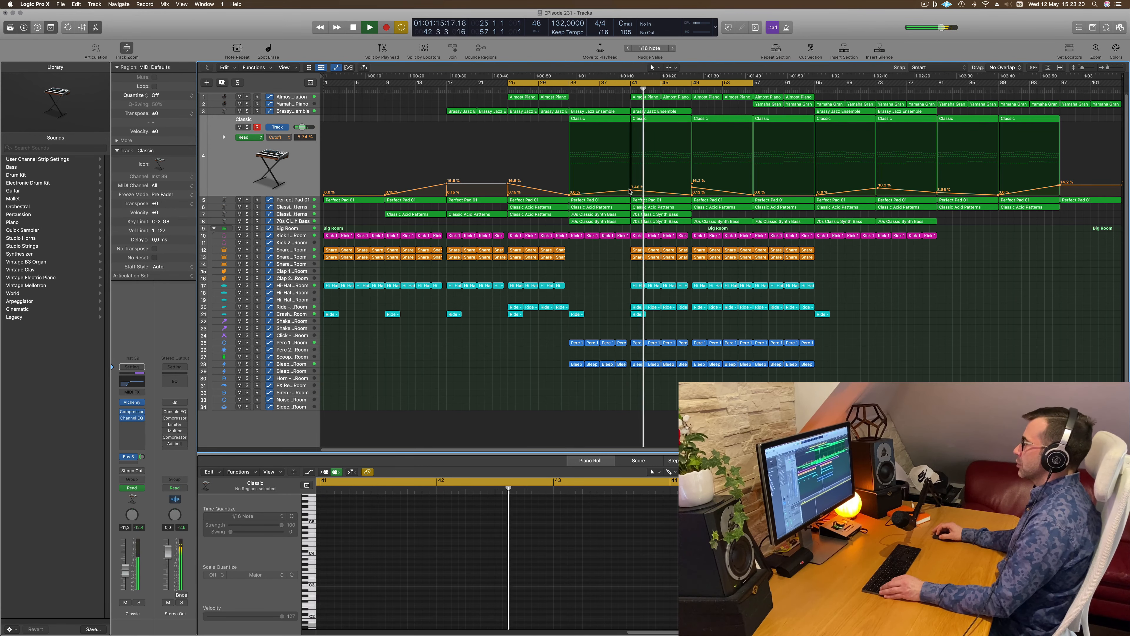
drag(692, 183, 691, 192)
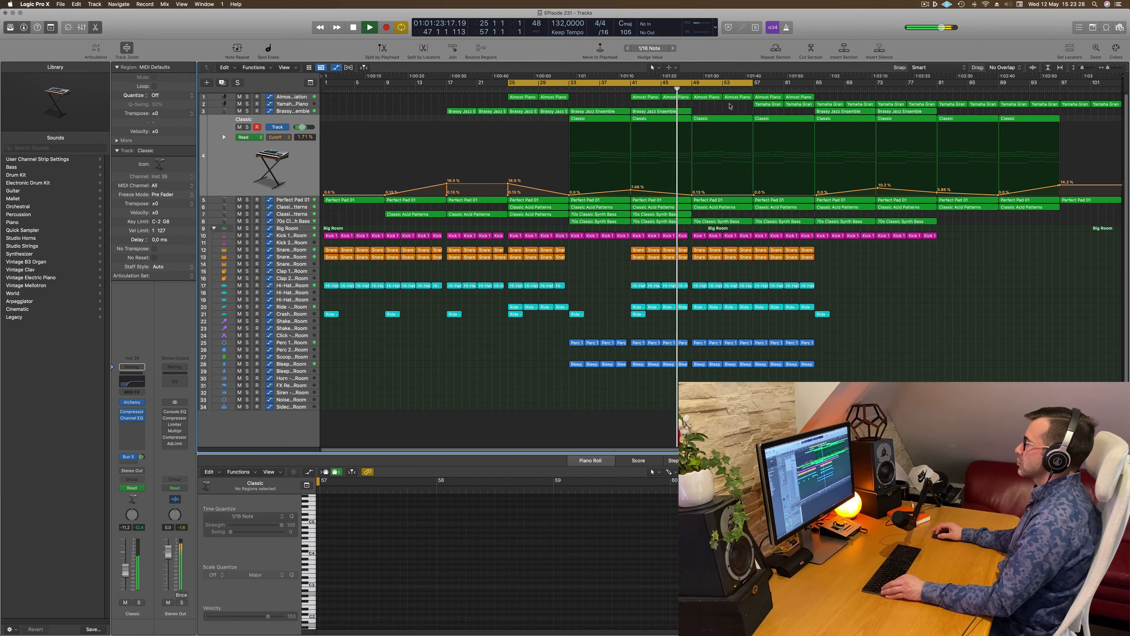
Extend the cycle range to bar 65 and delete the Classic region starting at bar 57.
drag(739, 104, 792, 106)
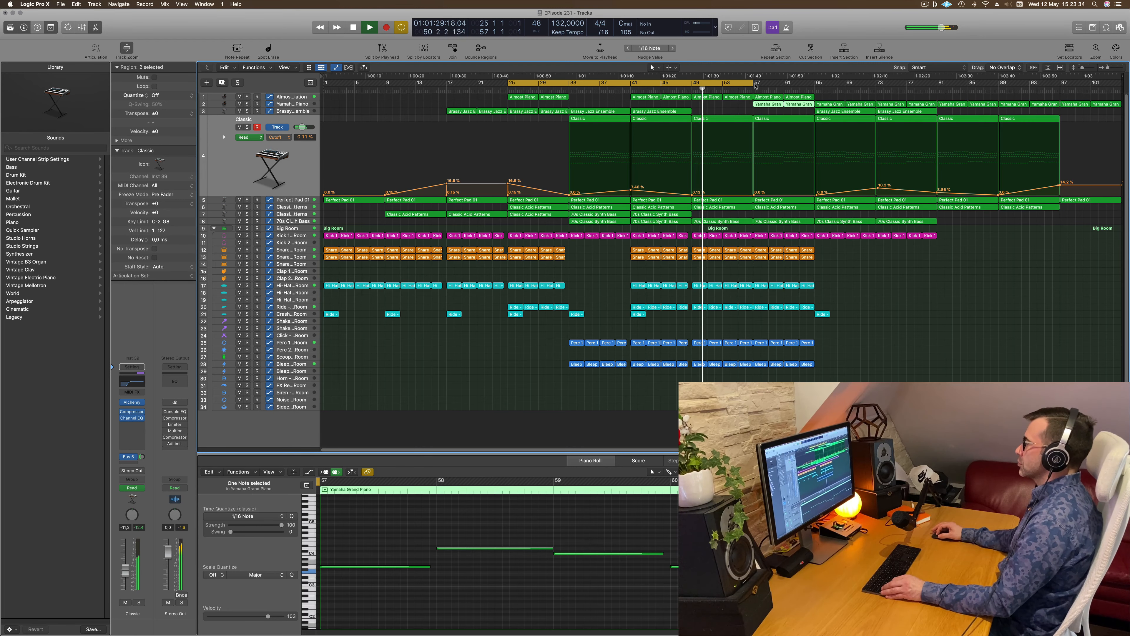
drag(751, 82, 810, 86)
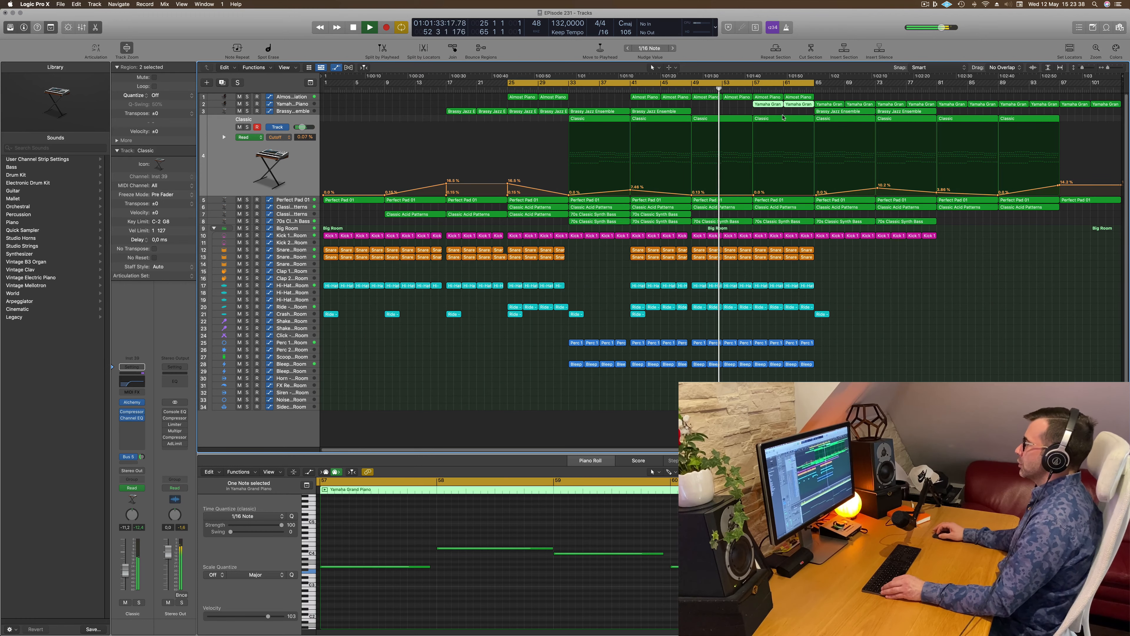
click(790, 119)
key(Delete)
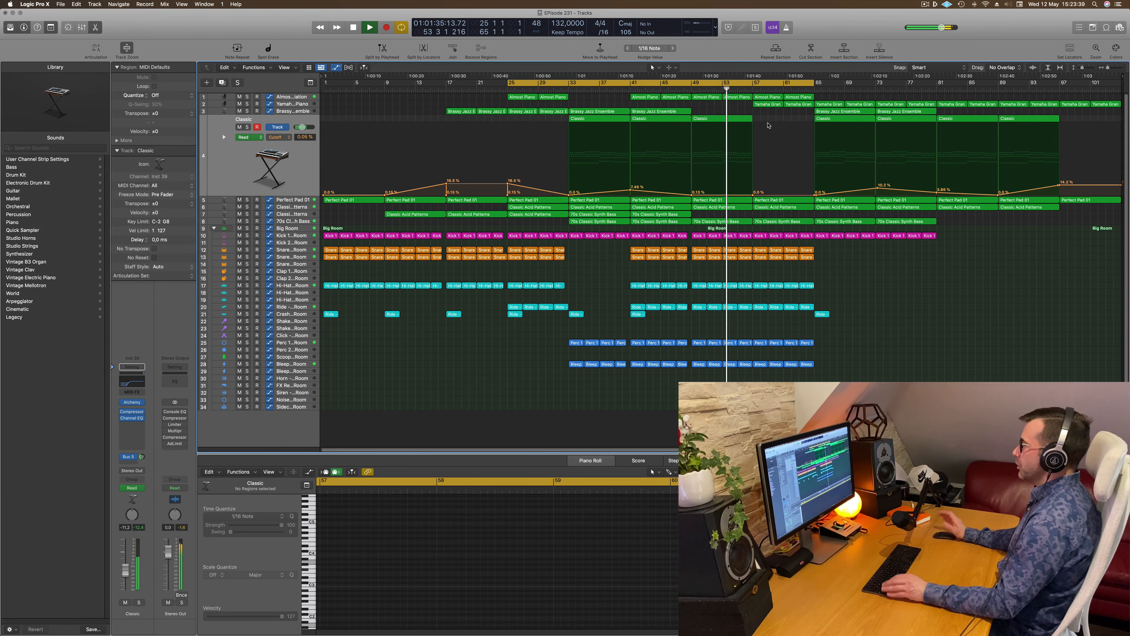
Lower the Perfect Pad 01 cutoff automation peak at bar 65 and resume playback from about bar 49.
click(290, 202)
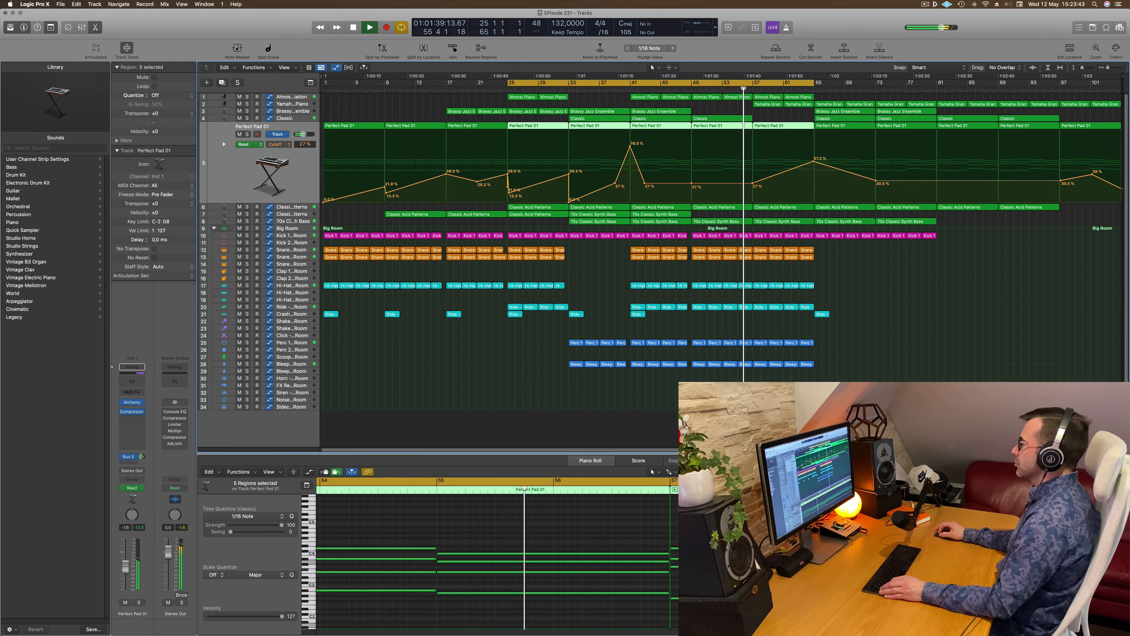
drag(814, 161, 813, 188)
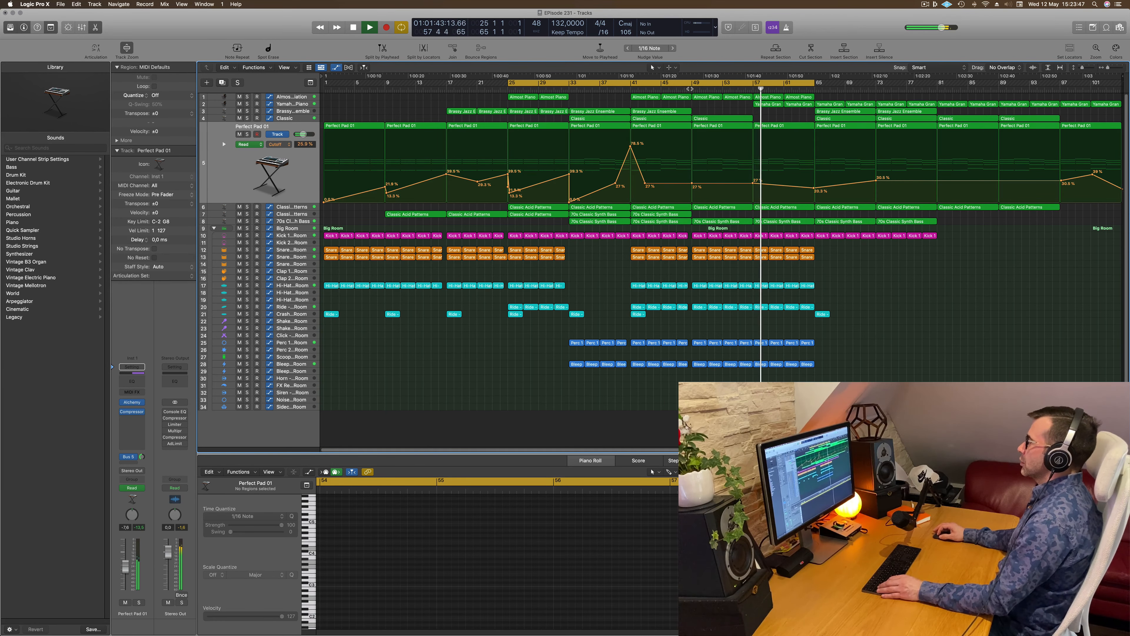
click(689, 89)
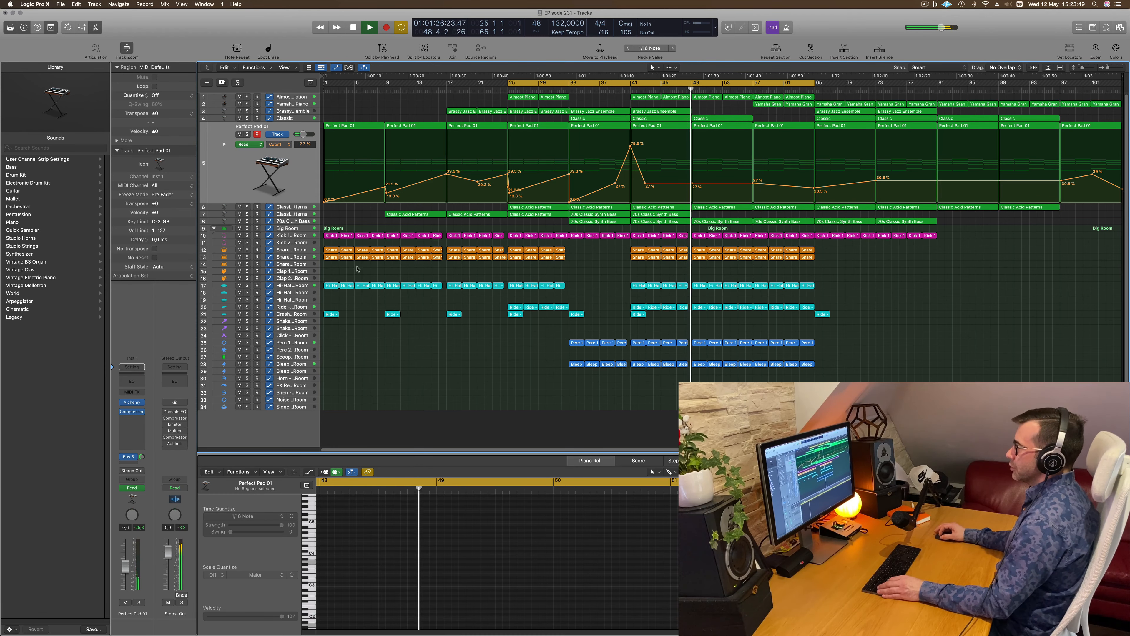
Shape the Snare 1 automation to fall from 70.4 % at bar 49 to 0 % just before bar 57, then return to 70.4 %.
click(292, 257)
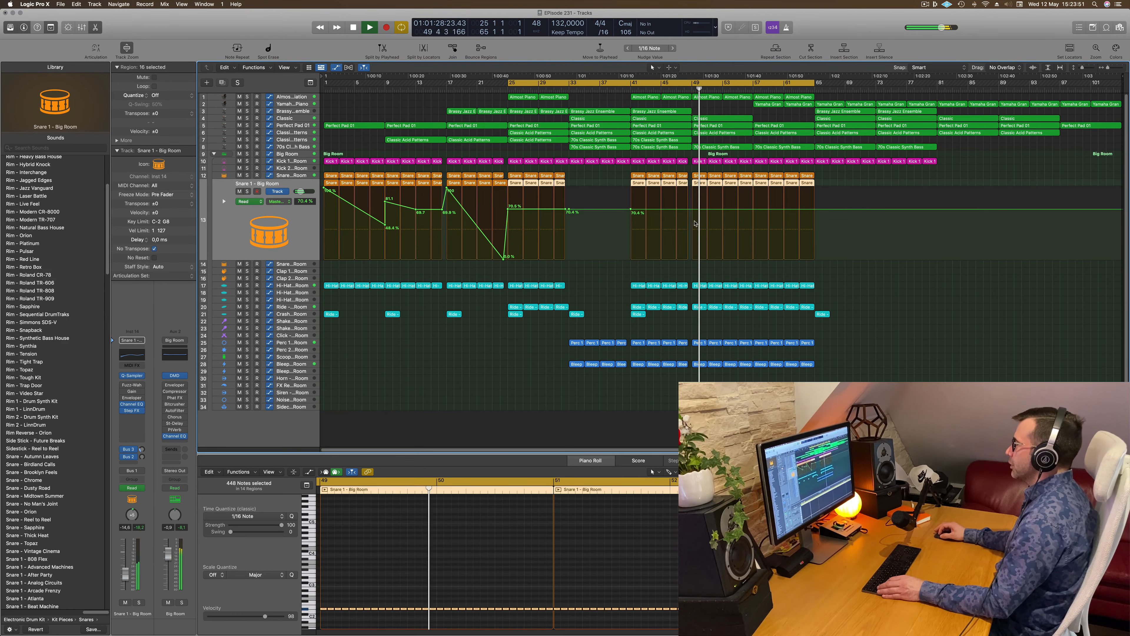
click(694, 210)
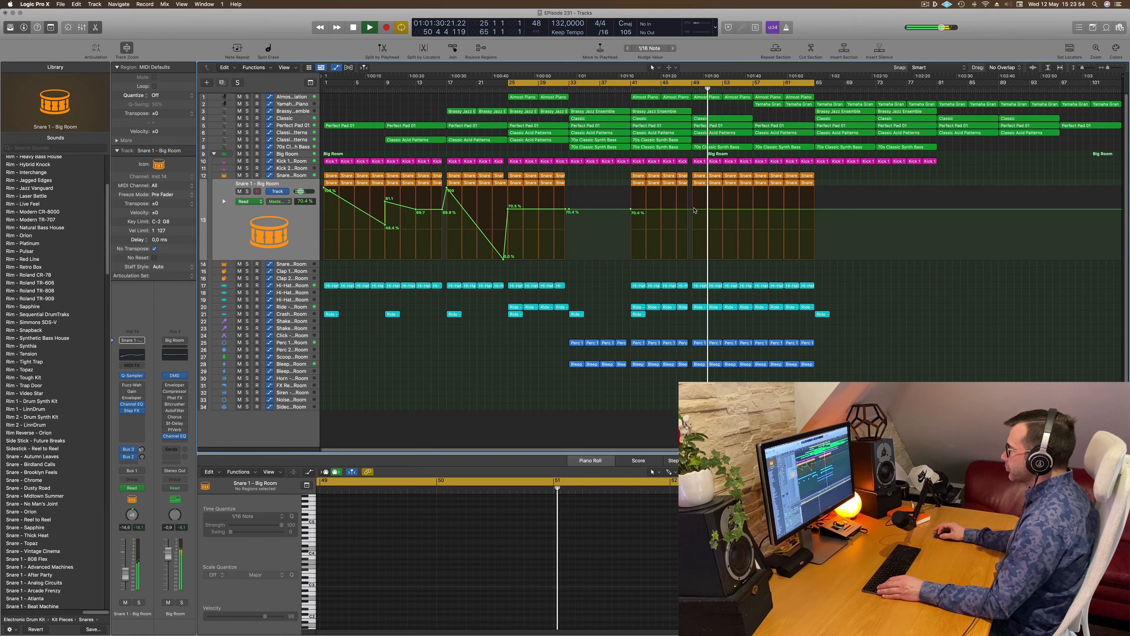
click(693, 209)
click(756, 209)
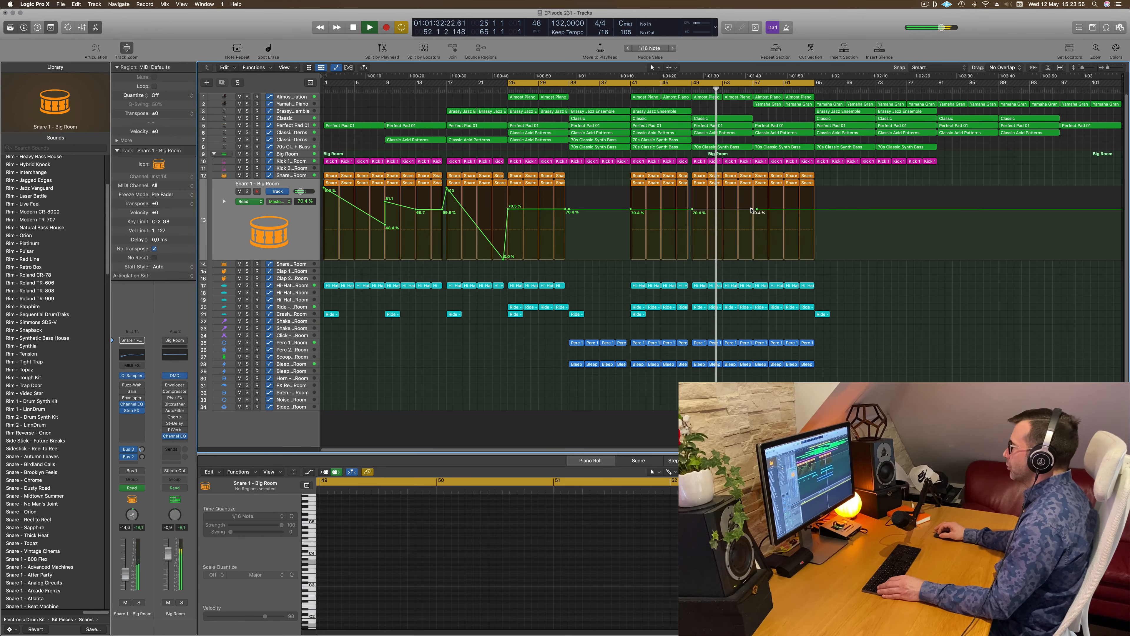
drag(751, 210, 752, 256)
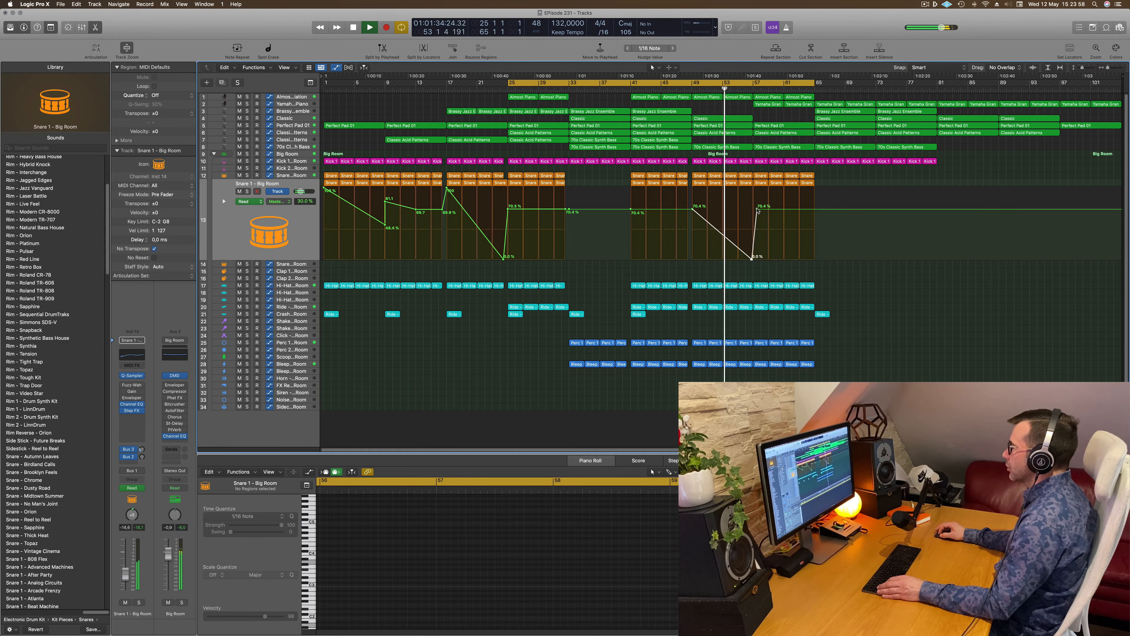
drag(757, 209, 753, 209)
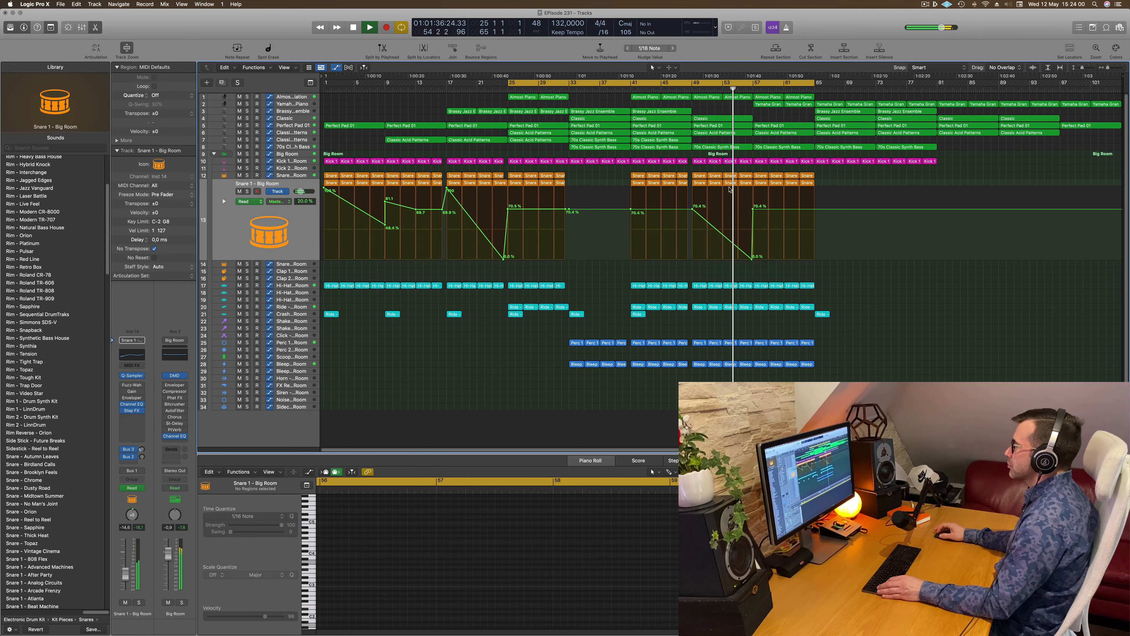
Cut about the last half bar before bar 57 from the Hi-Hat, Ride, Perc and Bleep tracks.
key(super+Right)
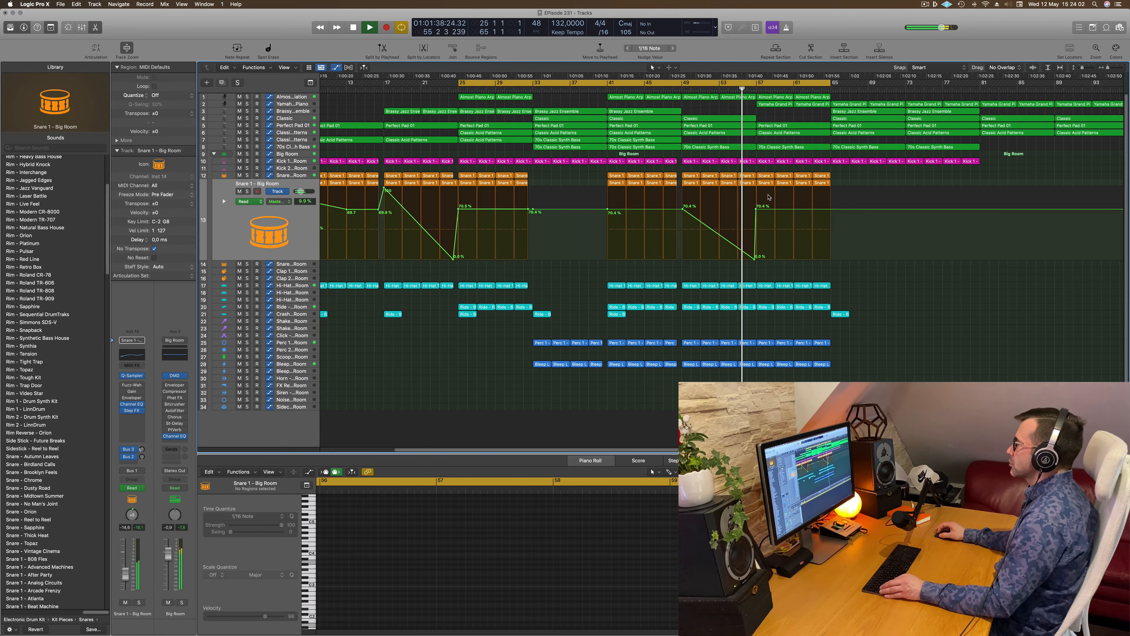
key(super+Right)
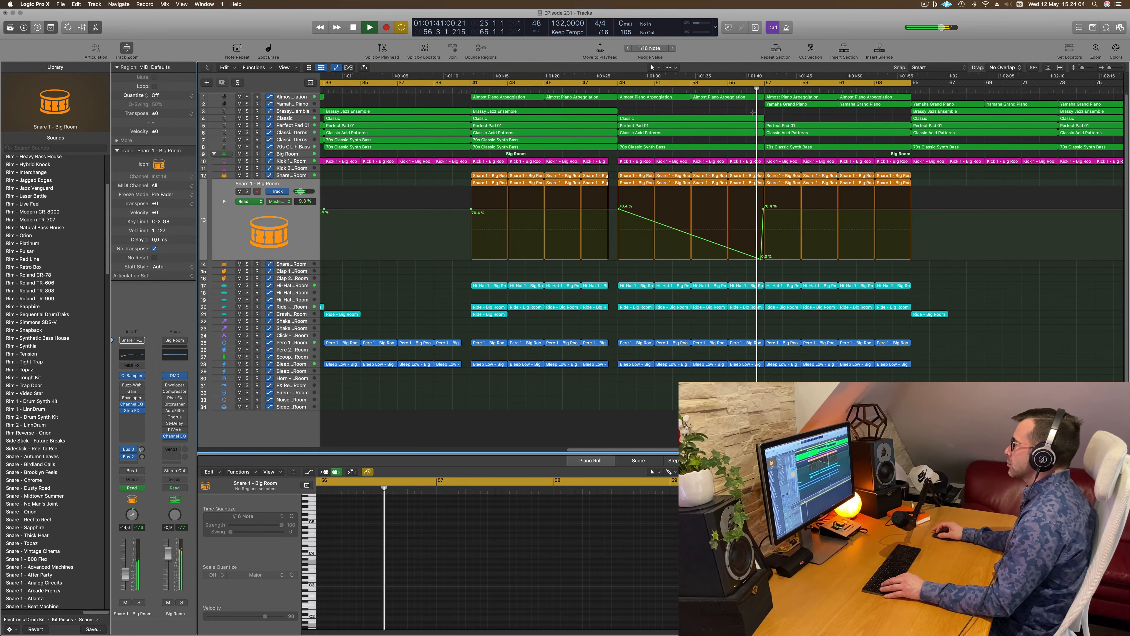
drag(755, 109, 759, 372)
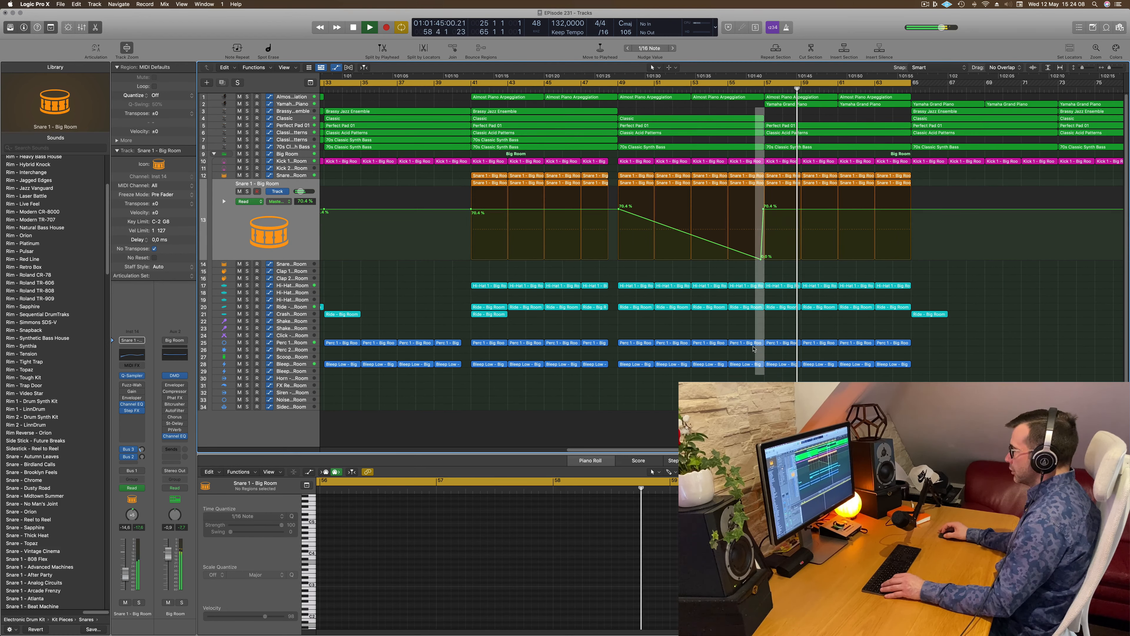
drag(756, 274, 760, 371)
key(Delete)
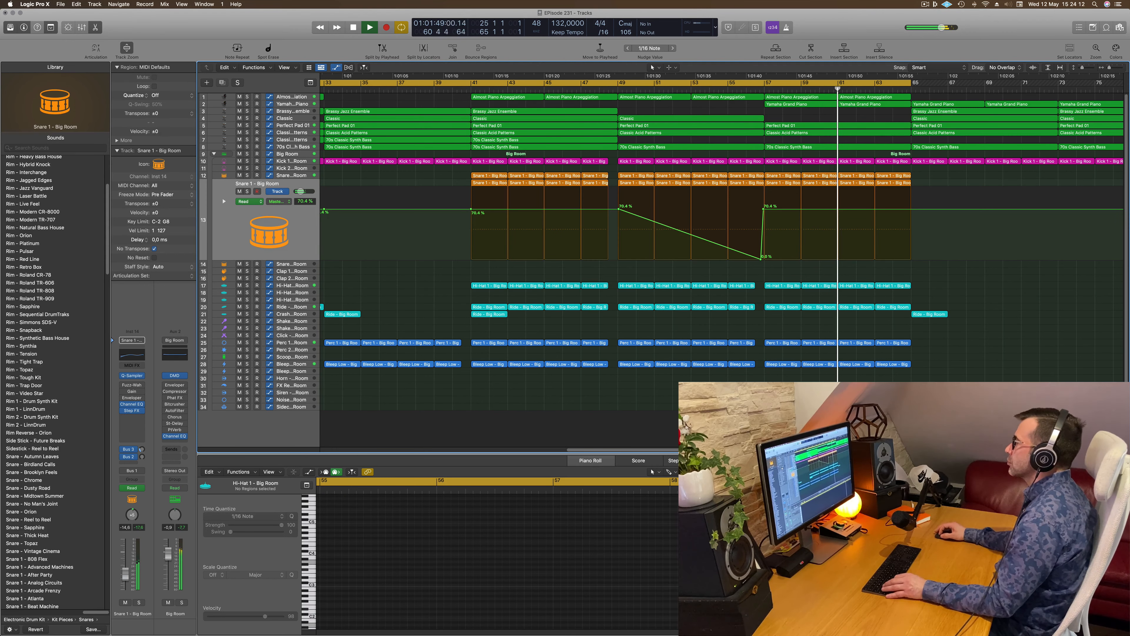
Delete the same short section before bar 57 from the Classic through Snare 1 tracks, splitting the notes that cross the cut.
click(620, 86)
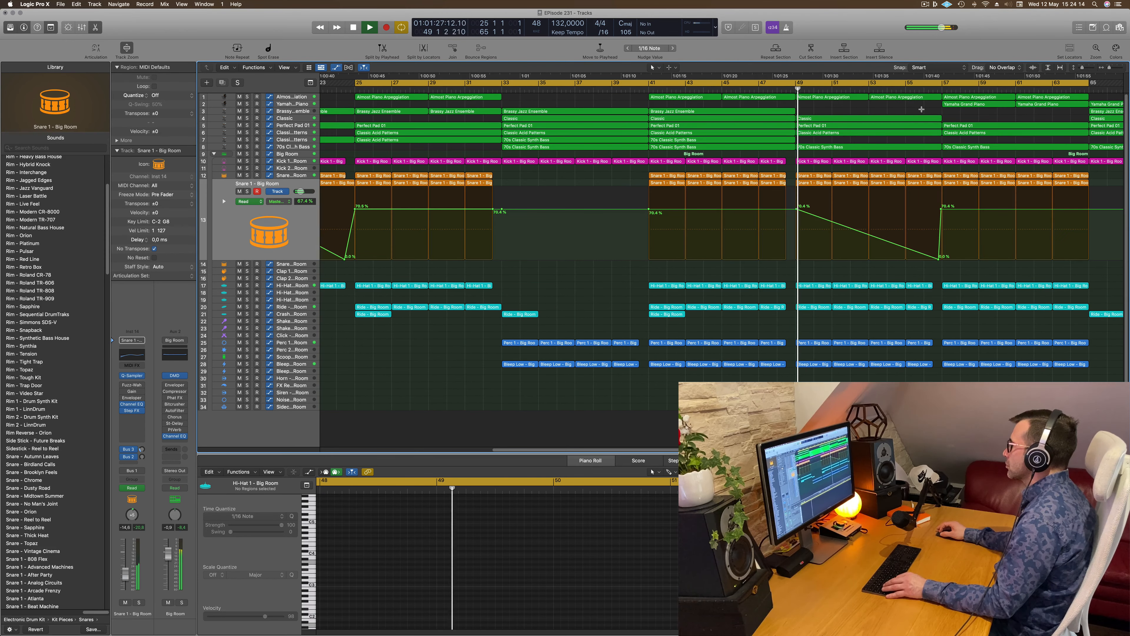
drag(932, 108, 943, 177)
key(Delete)
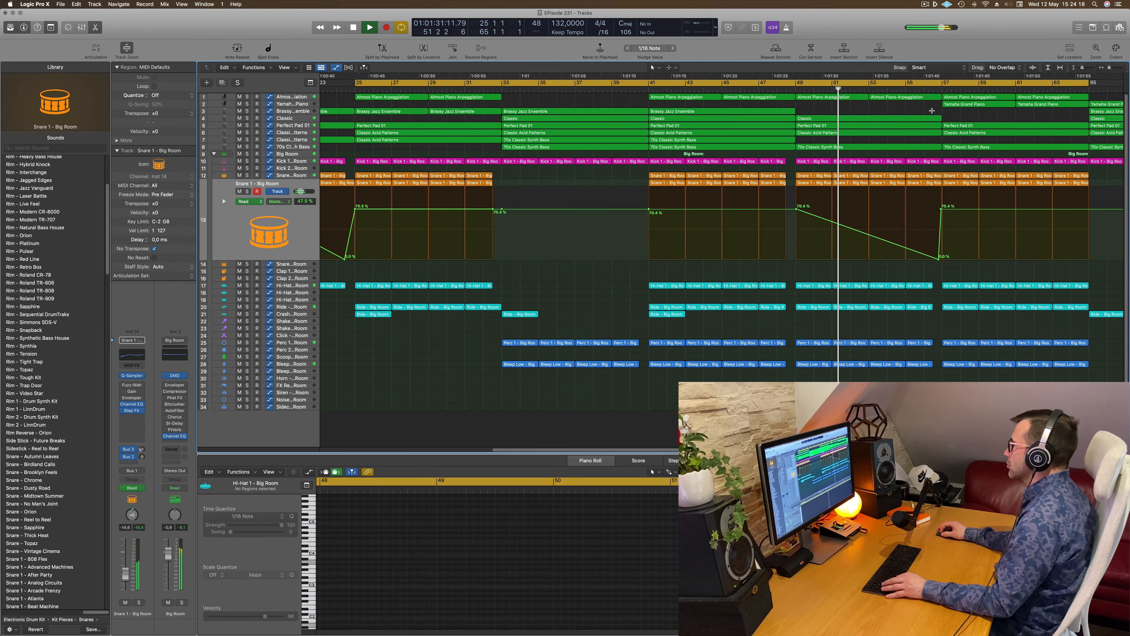
drag(932, 108, 942, 184)
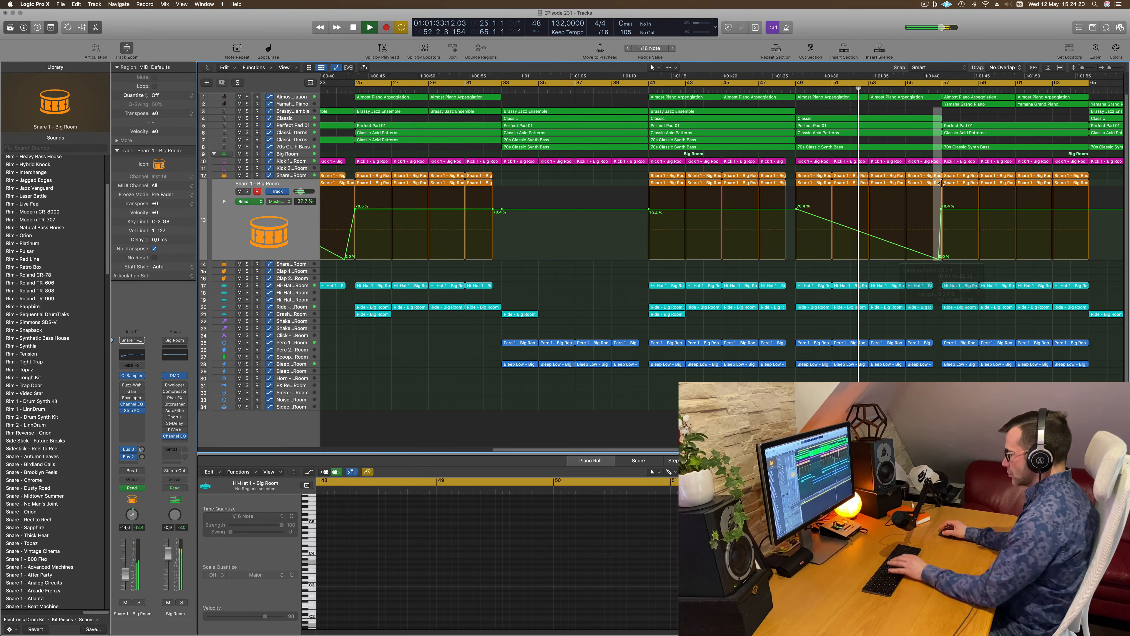
key(Delete)
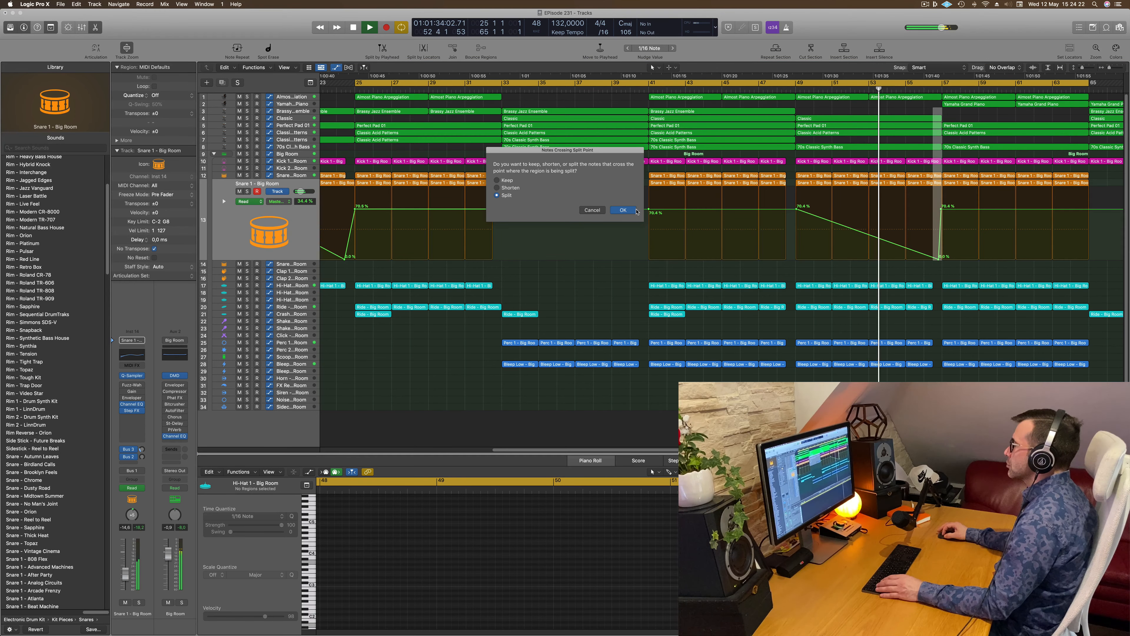
click(623, 210)
ctrl+alt+click(868, 145)
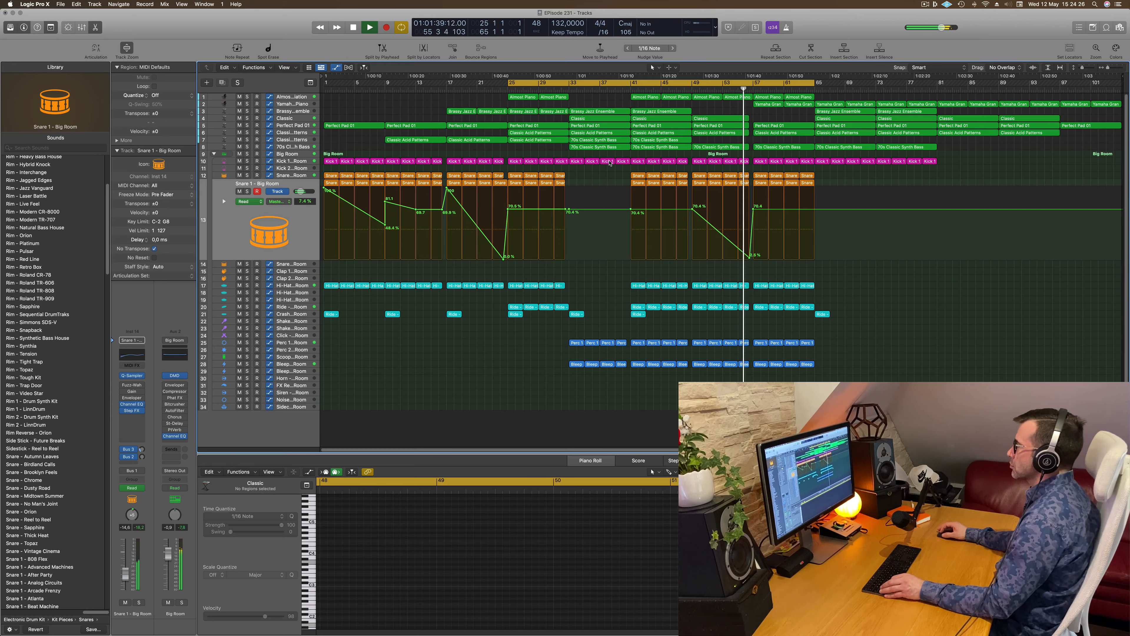
Copy the crash track's region from bar 41 to bar 57.
key(super+Right)
key(super+Right)
key(super+Right)
key(super+Right)
key(super+Right)
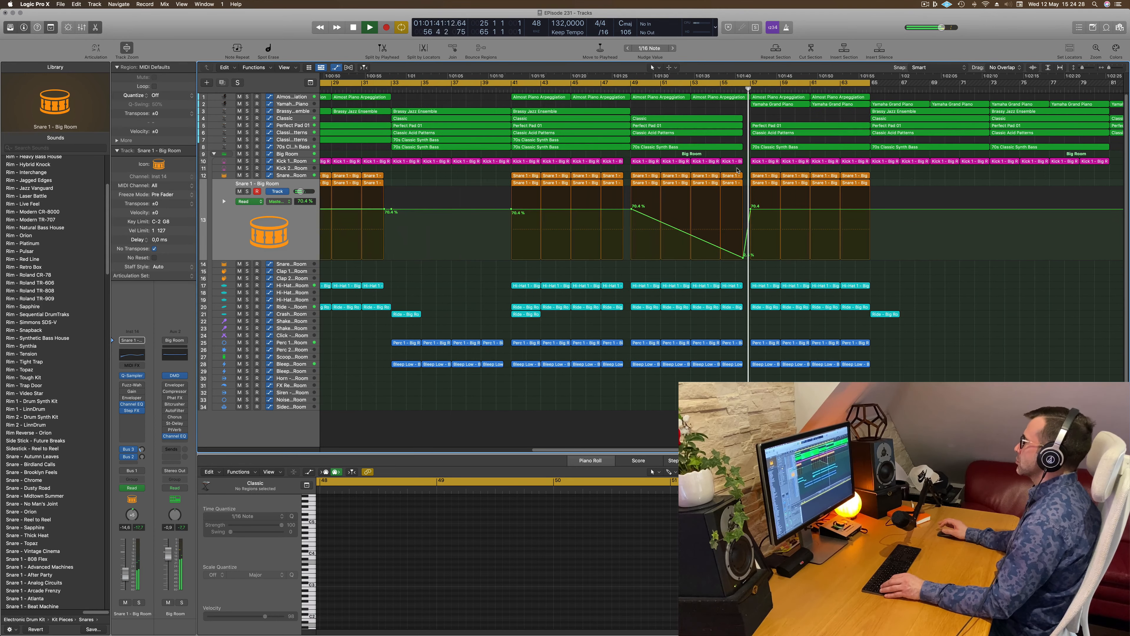
ctrl+alt+click(737, 168)
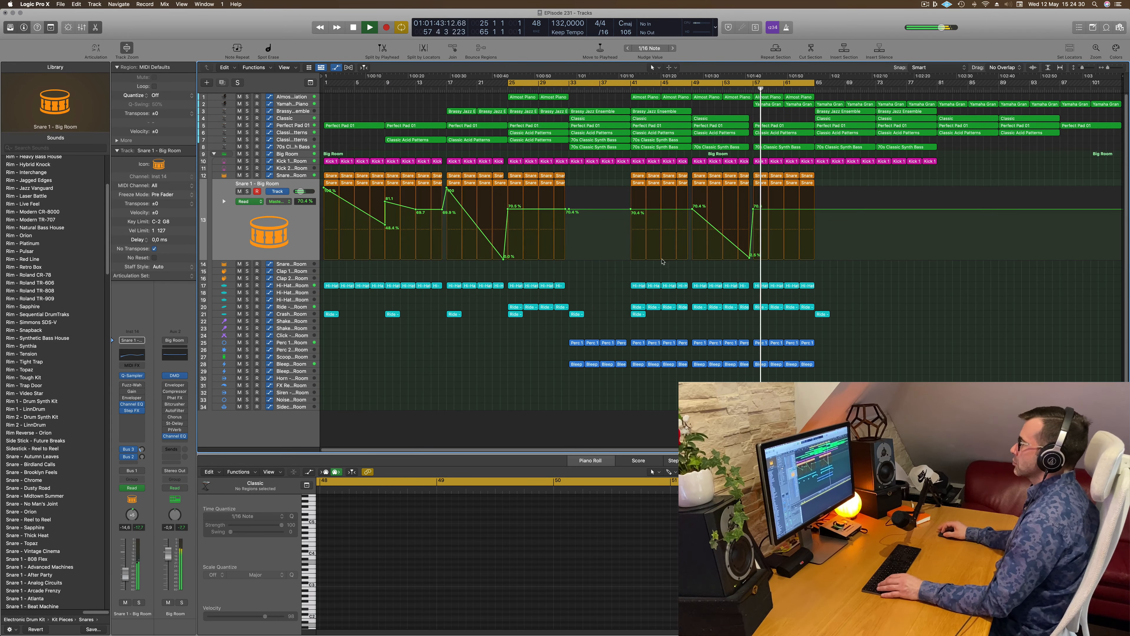
drag(636, 316, 759, 317)
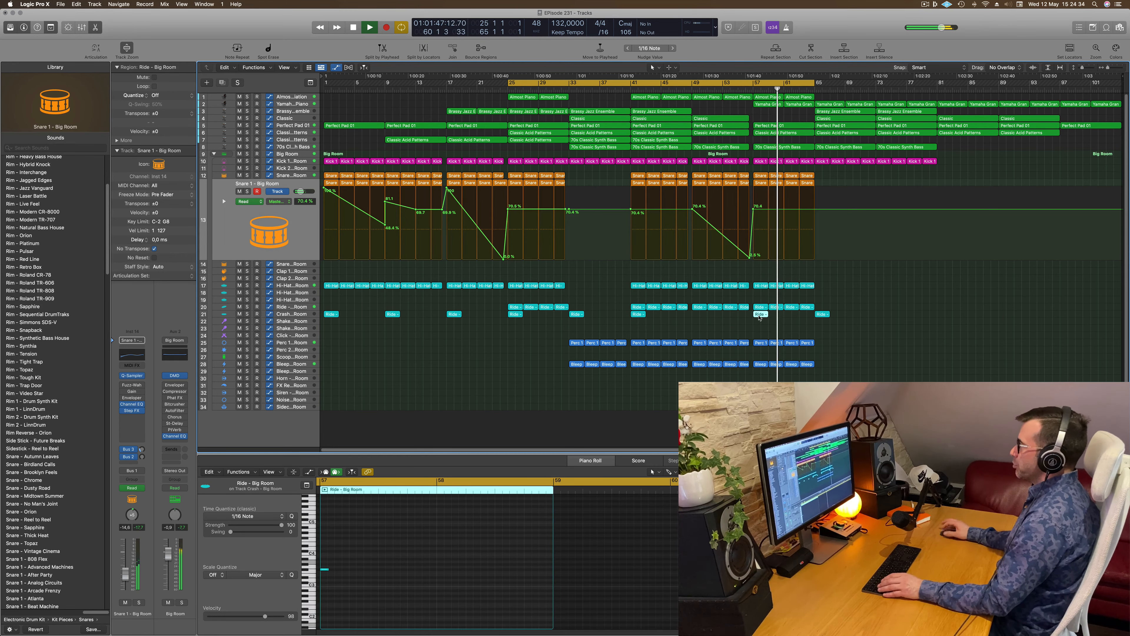
click(730, 108)
Set the cycle range to bars 57–65 and repeat that section once across all tracks.
key(space)
key(space)
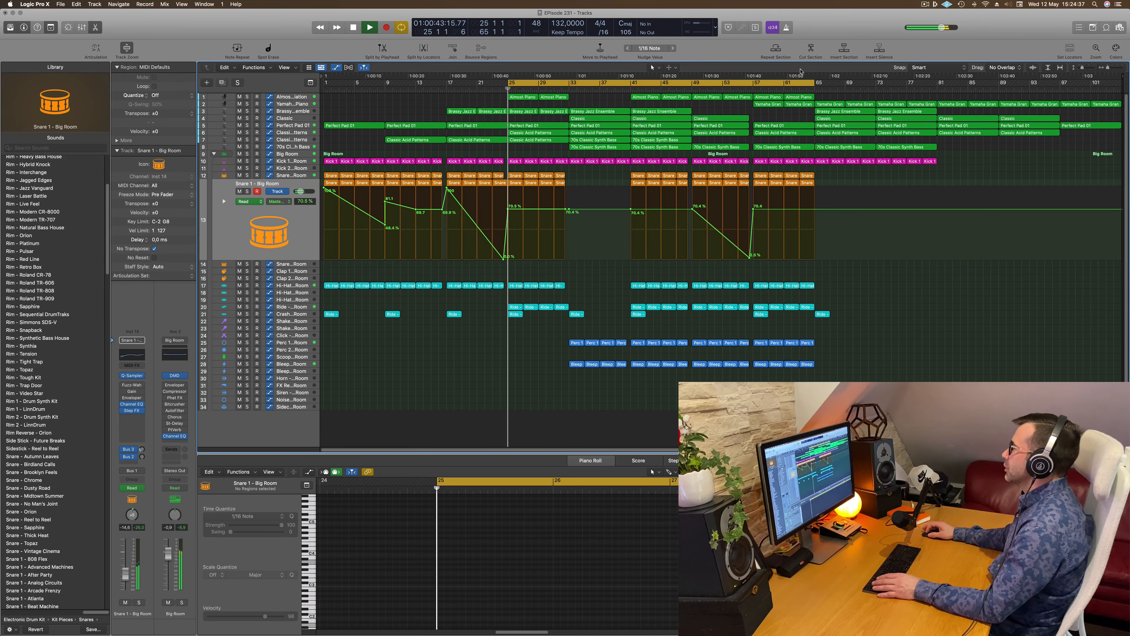
click(758, 86)
drag(758, 84, 814, 88)
key(super+r)
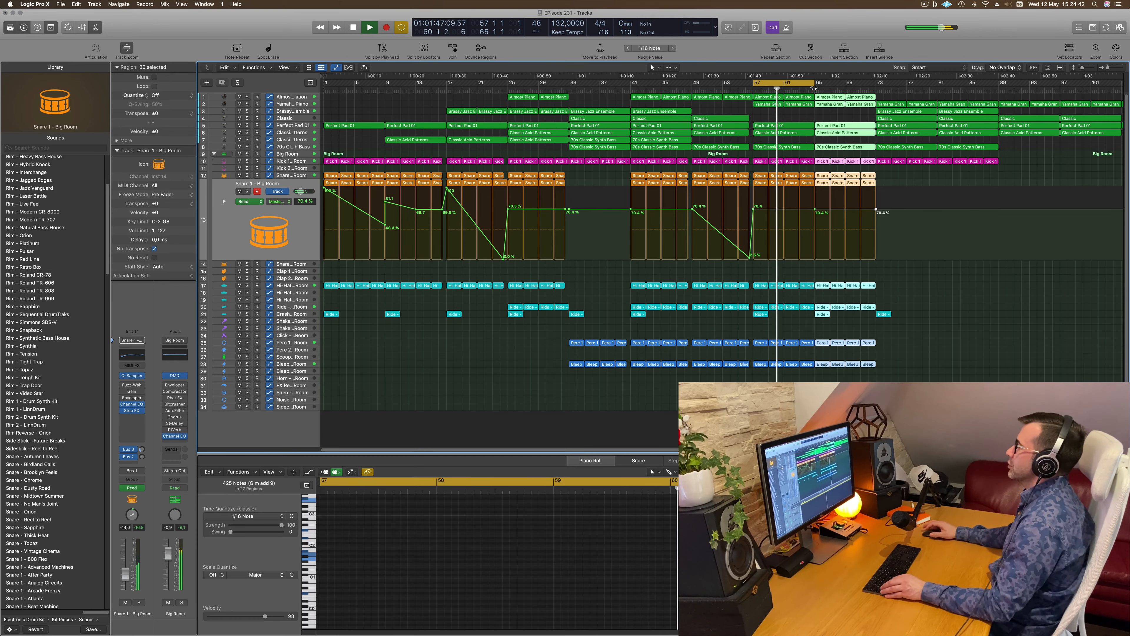
scroll(778, 116, left, 2)
click(739, 116)
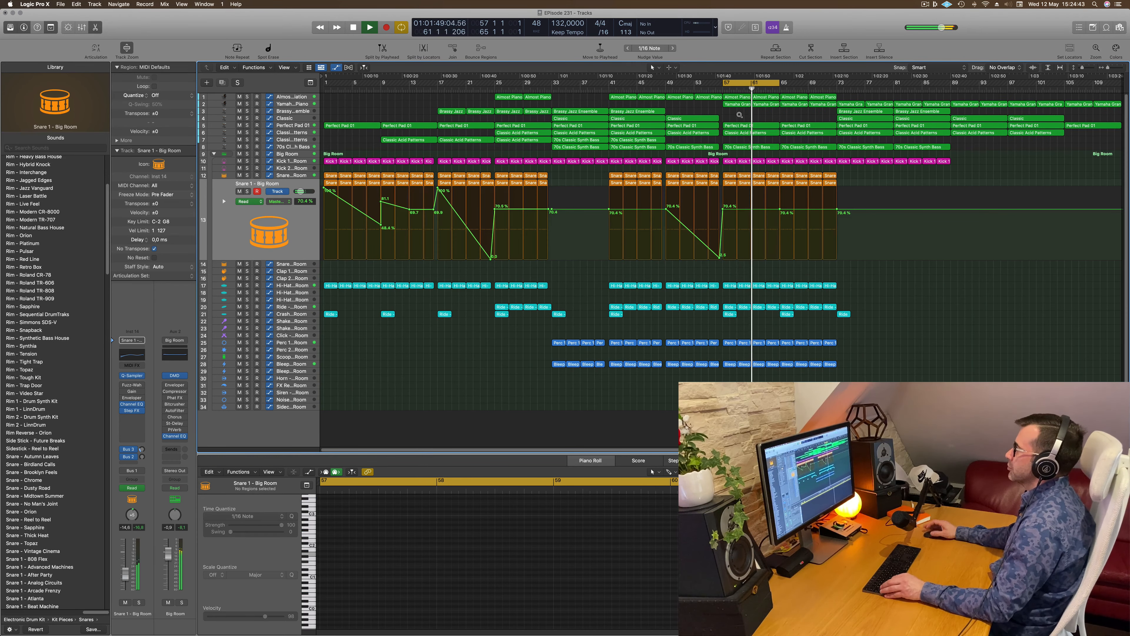
Extend the cycle range to bar 73, delete the crash region at bar 65 and replay from bar 57.
drag(778, 84, 836, 84)
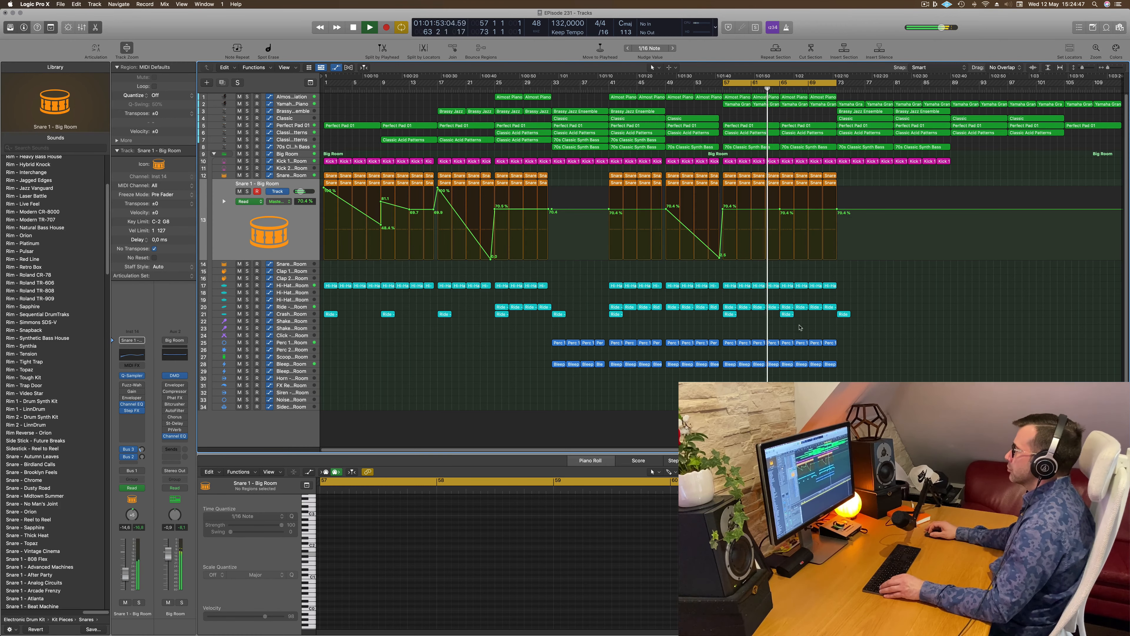
click(782, 314)
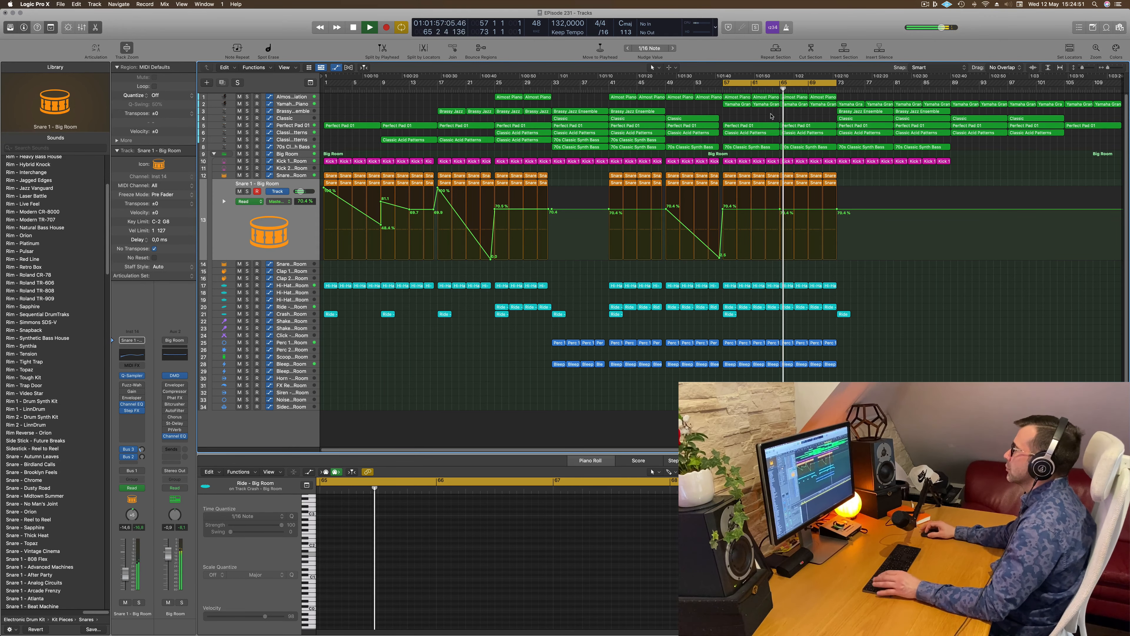
key(space)
key(space)
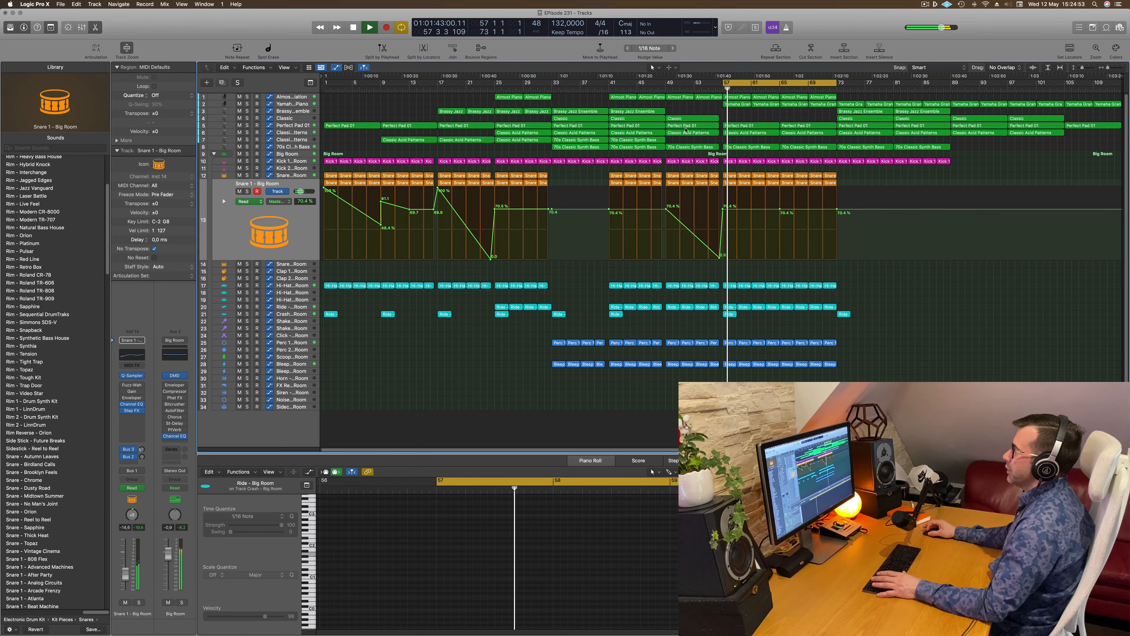
Delete the two Almost Piano Arpeggiation regions between bars 57 and 65 and replay the section from bar 57.
click(291, 97)
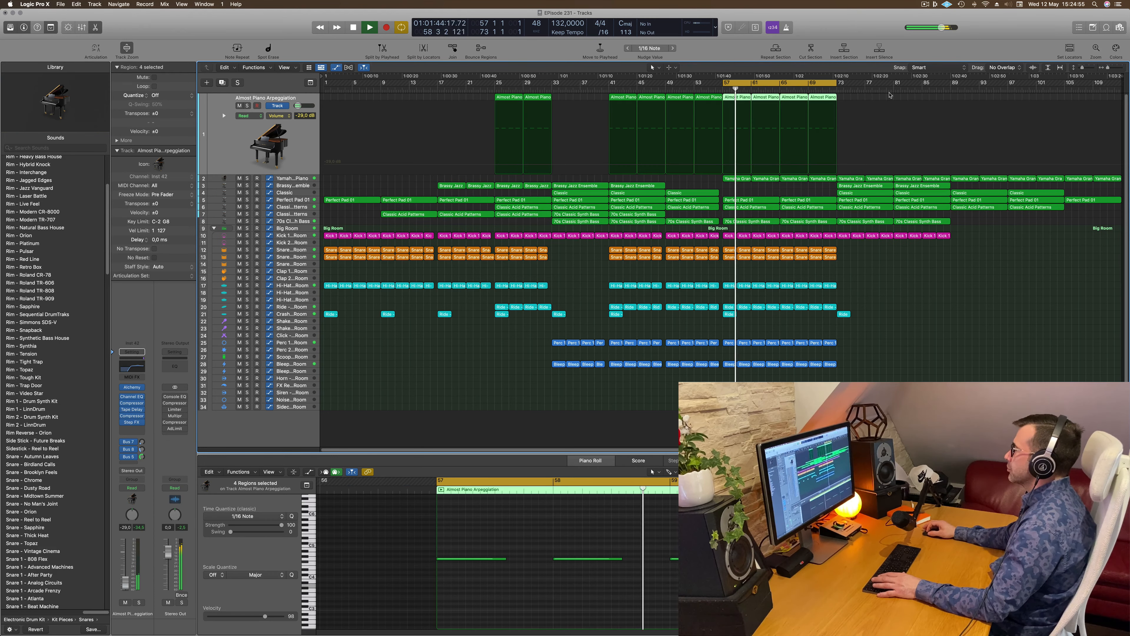
click(733, 99)
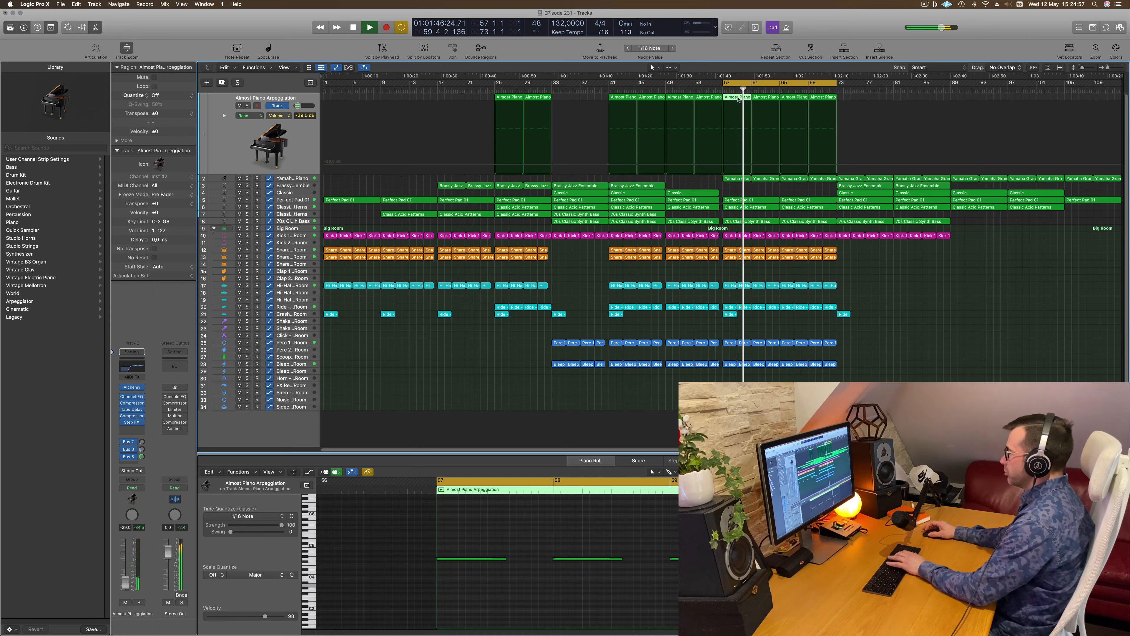
key(Delete)
click(761, 99)
key(Delete)
key(space)
key(space)
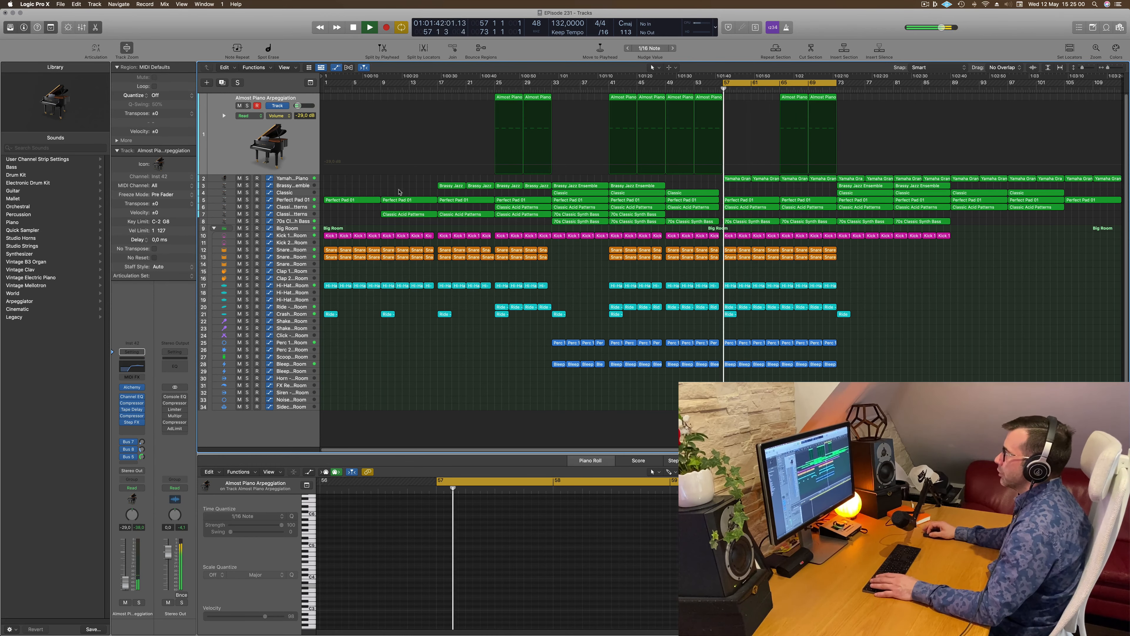
Solo the Perfect Pad 01 track briefly to hear it alone from bar 57, with its cutoff automation in view.
click(304, 201)
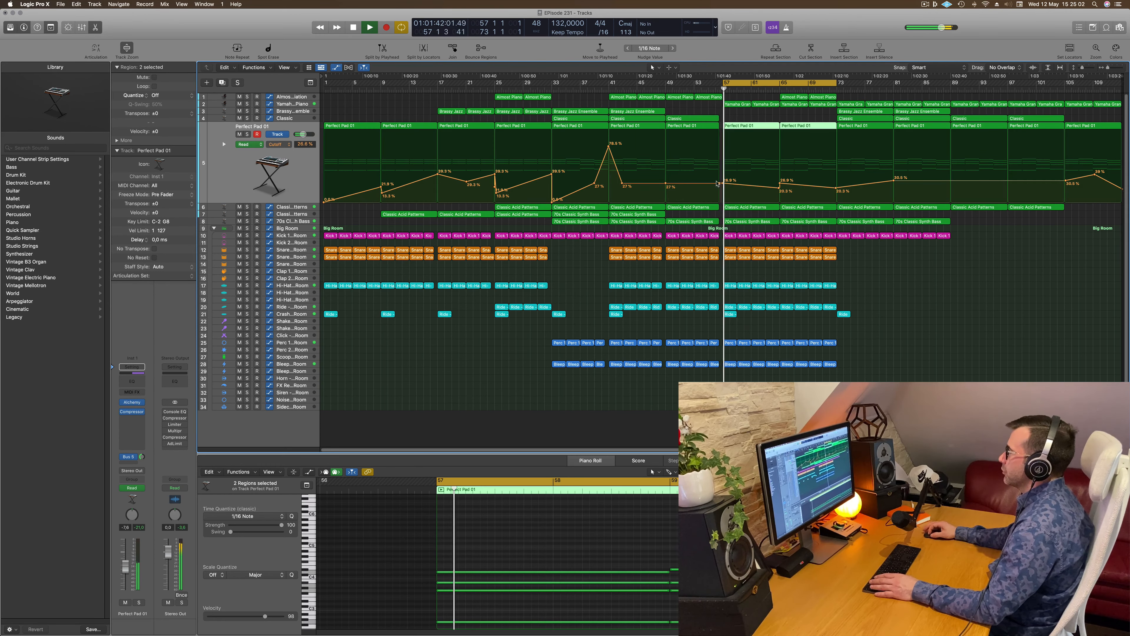
click(248, 134)
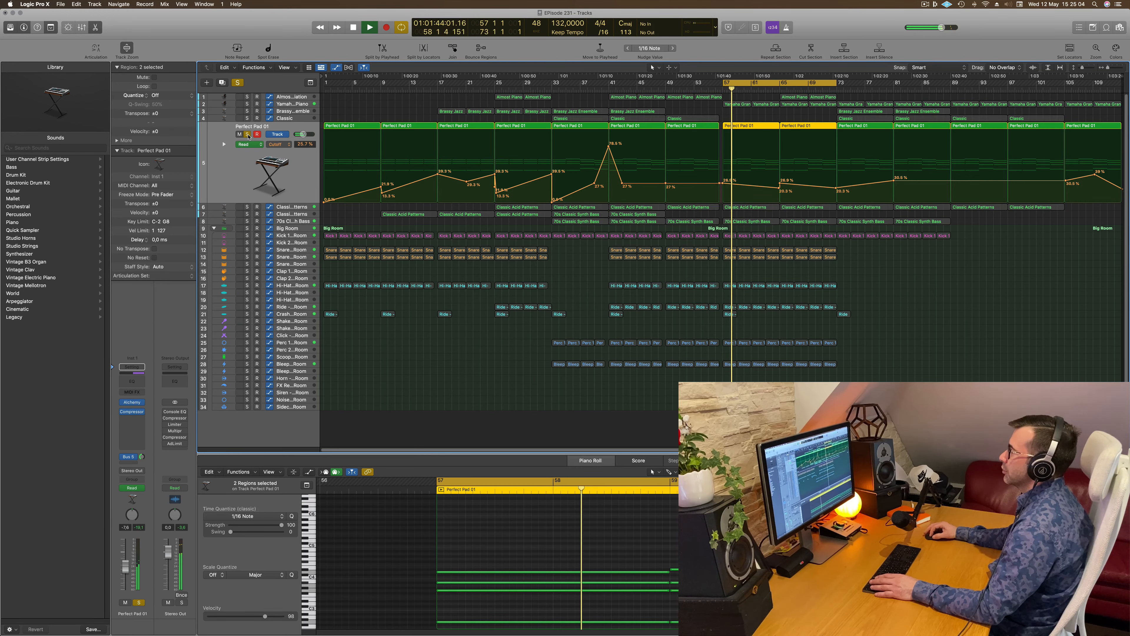
click(248, 134)
Lower the Classic Acid Patterns track's cutoff automation at bar 57 to nearly 0%, creating a rise towards bar 65.
click(294, 209)
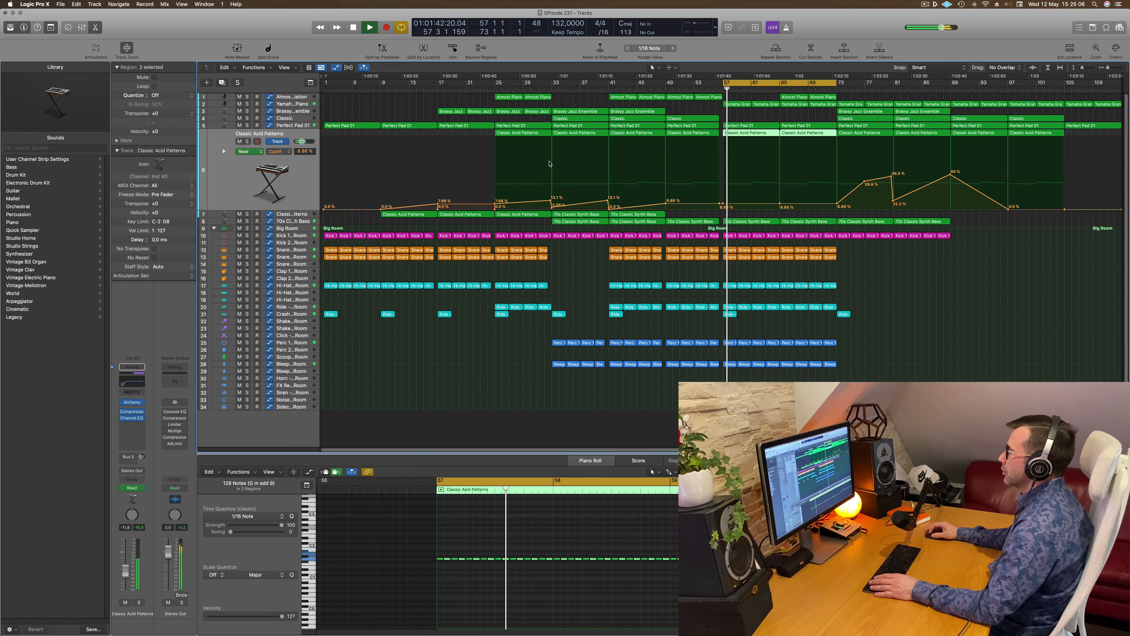
click(724, 206)
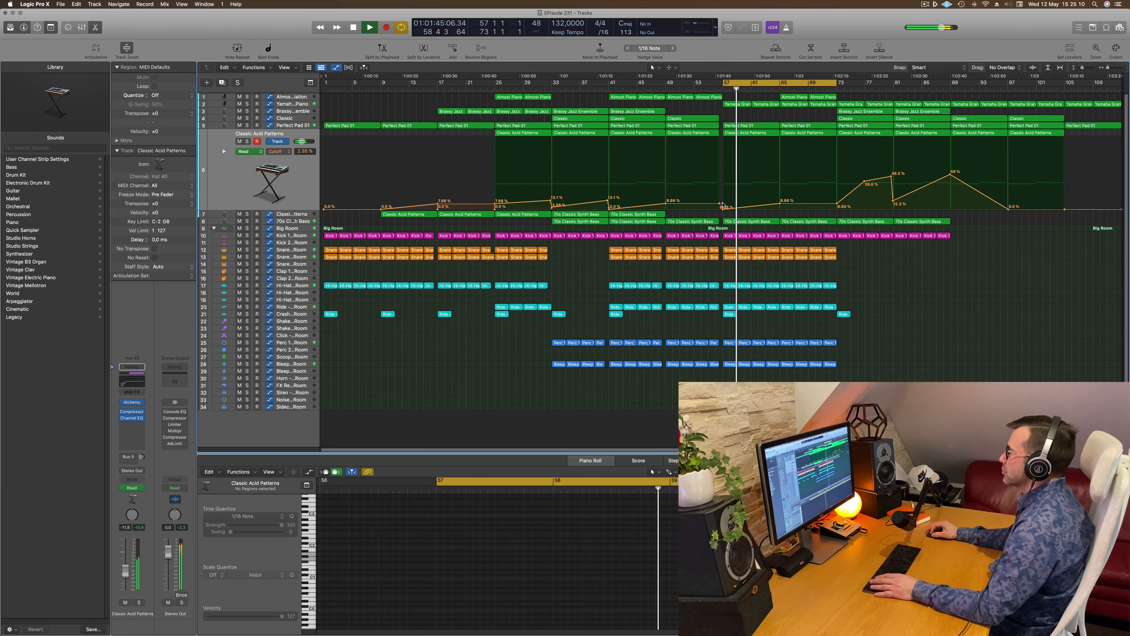
Copy the 70s Classic Synth Bass region at bar 41 on track 7 to bars 57 and 65, and replay from bar 57.
click(633, 215)
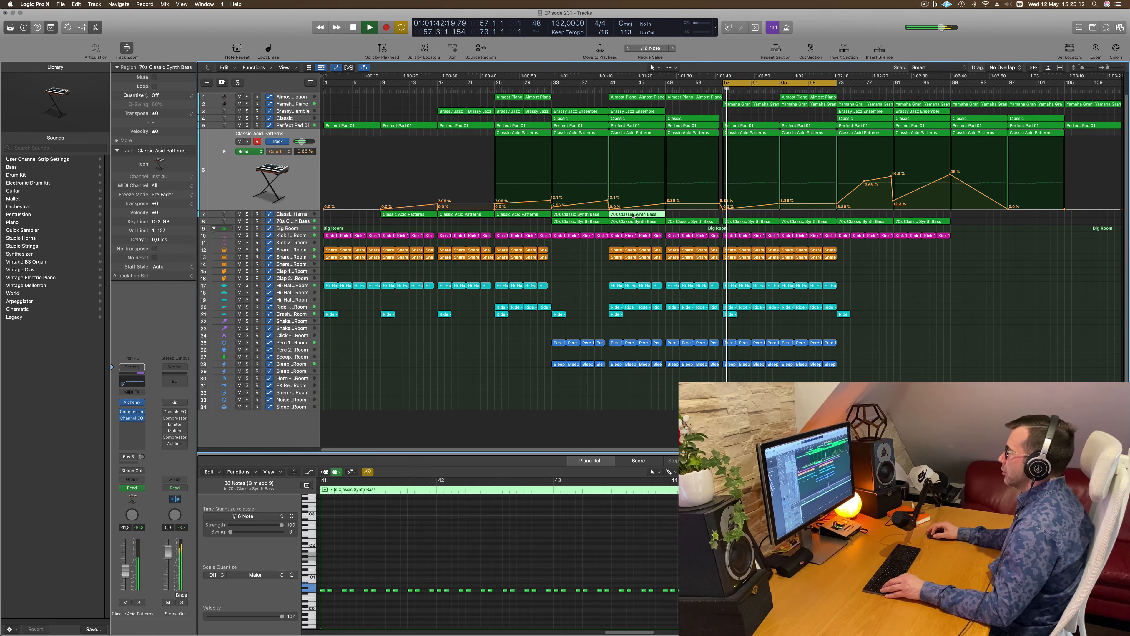
drag(633, 216, 739, 217)
click(951, 308)
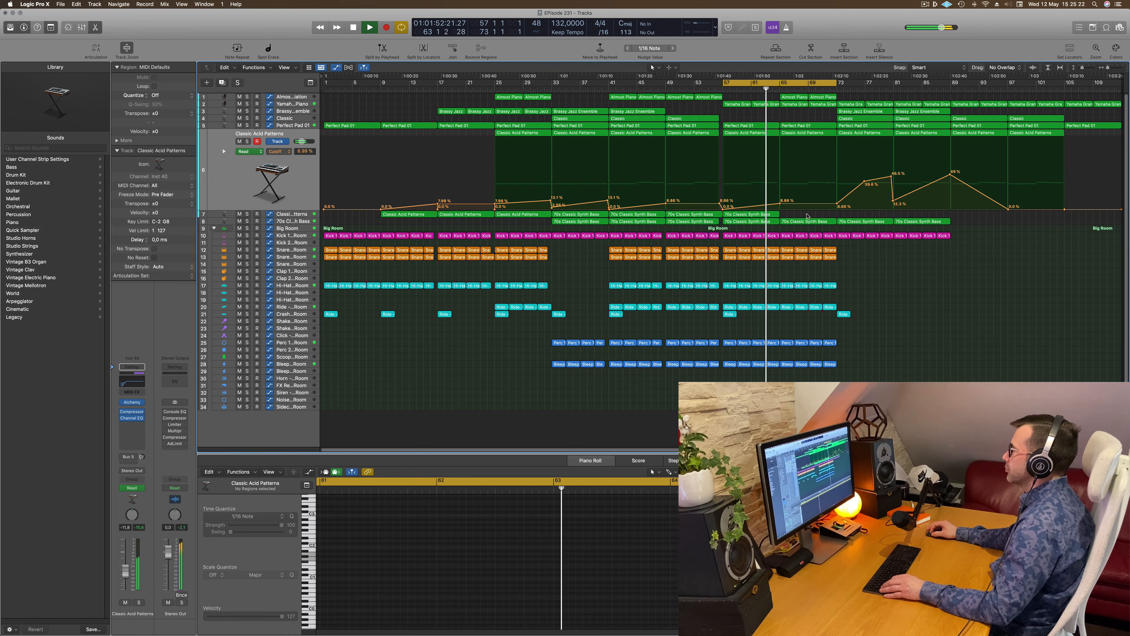
drag(761, 215, 818, 216)
click(723, 89)
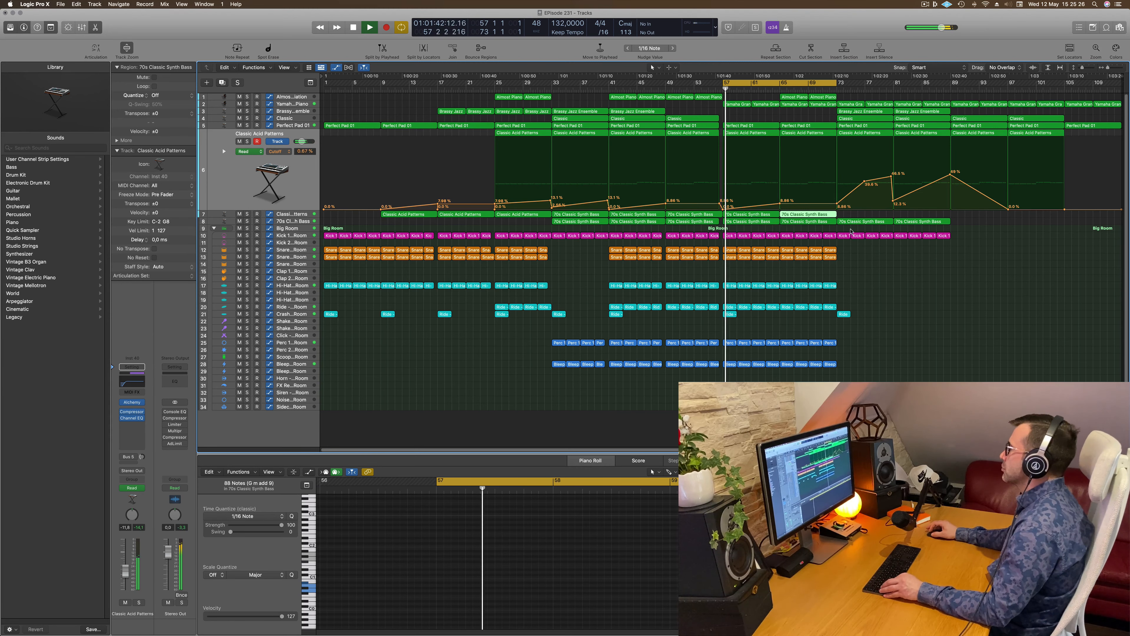
click(772, 271)
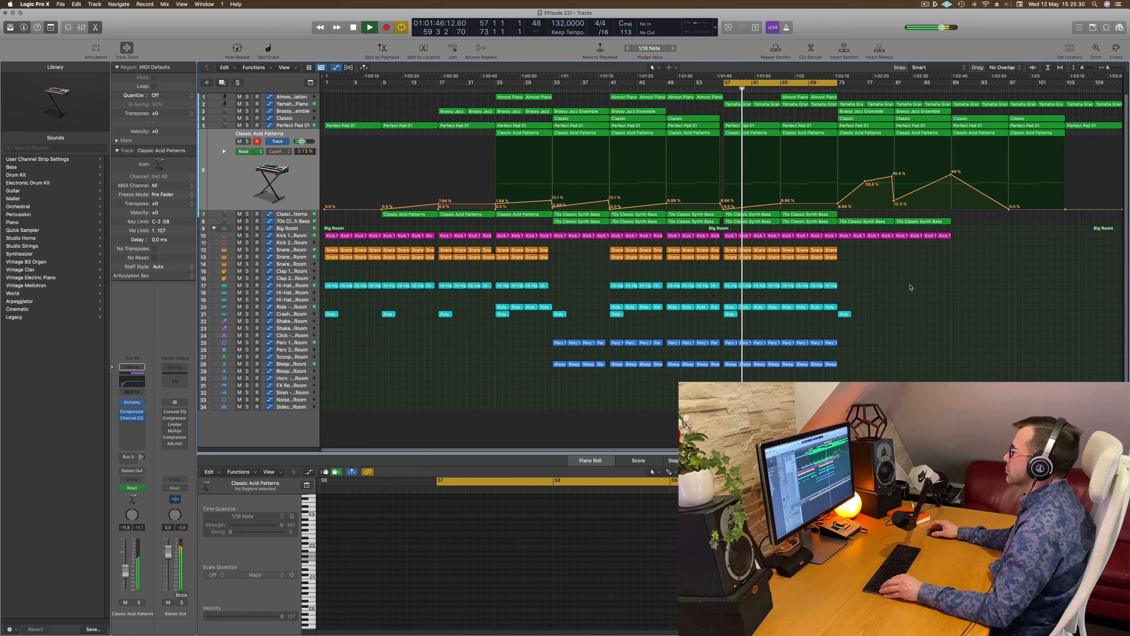
Shape track 7's cutoff automation to rise from bar 57 to about 20.4% at bar 65 and fall to bar 73, and replay the section.
click(298, 215)
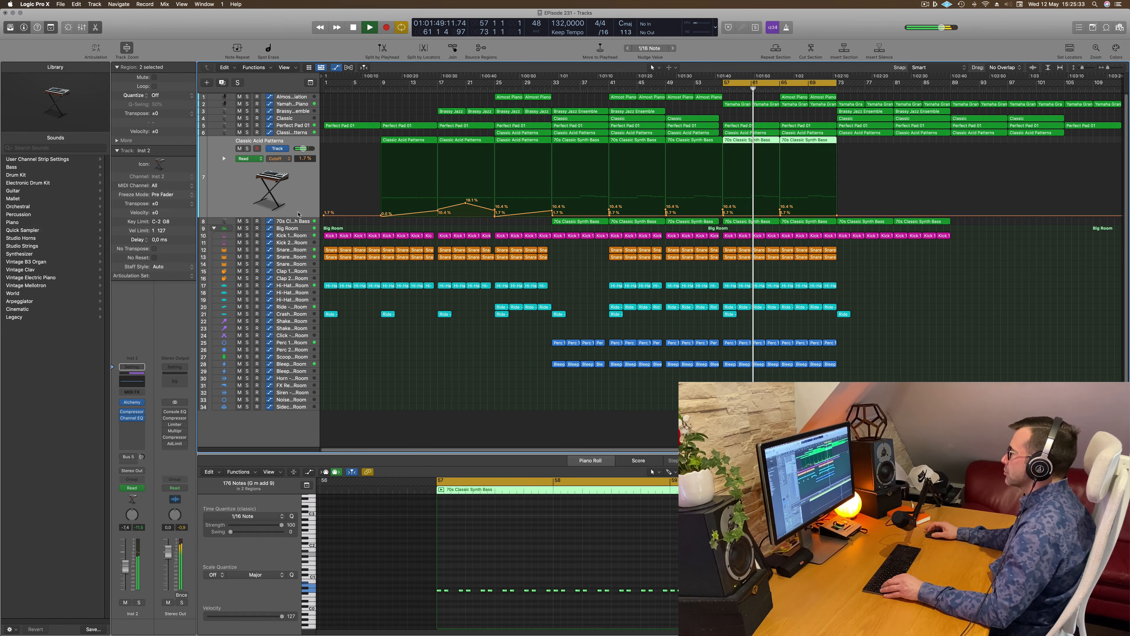
click(778, 217)
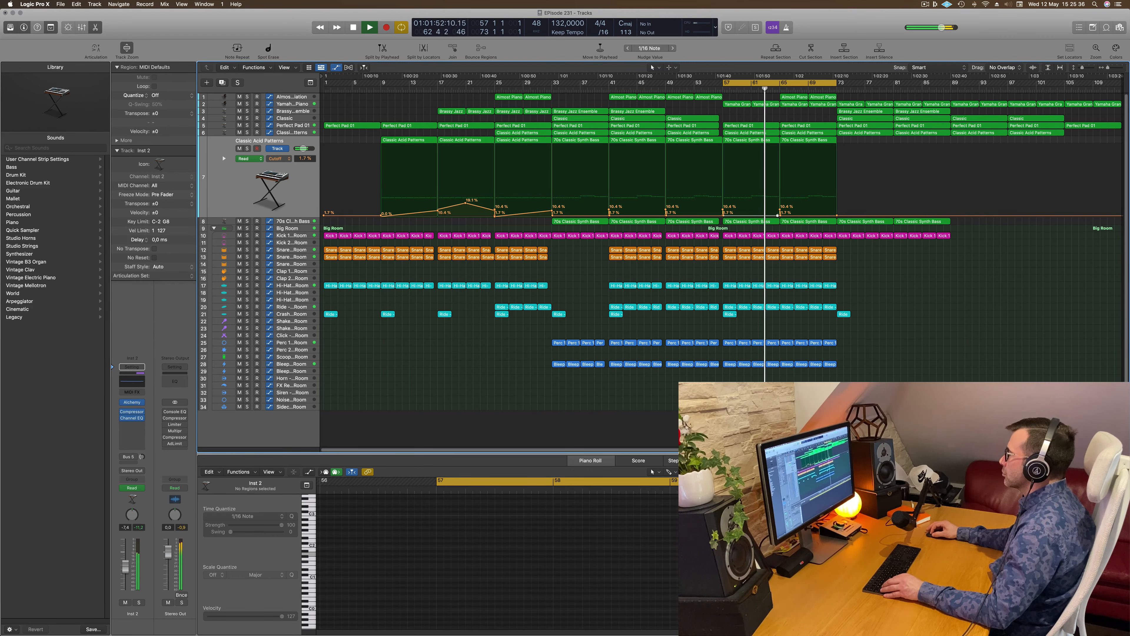
drag(779, 215, 780, 205)
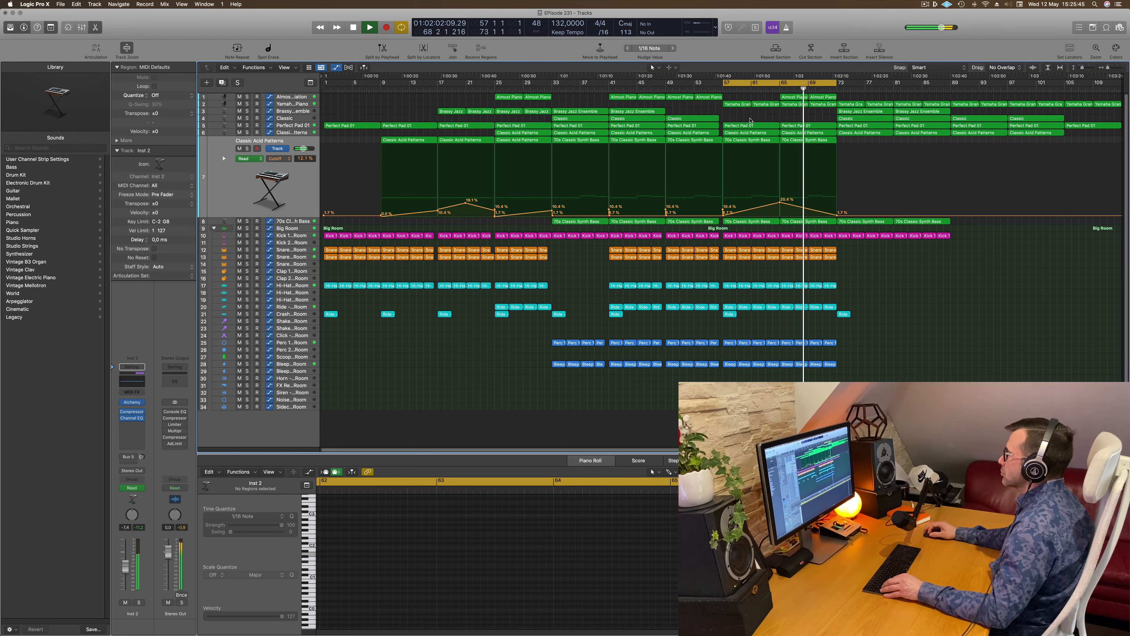
key(space)
key(space)
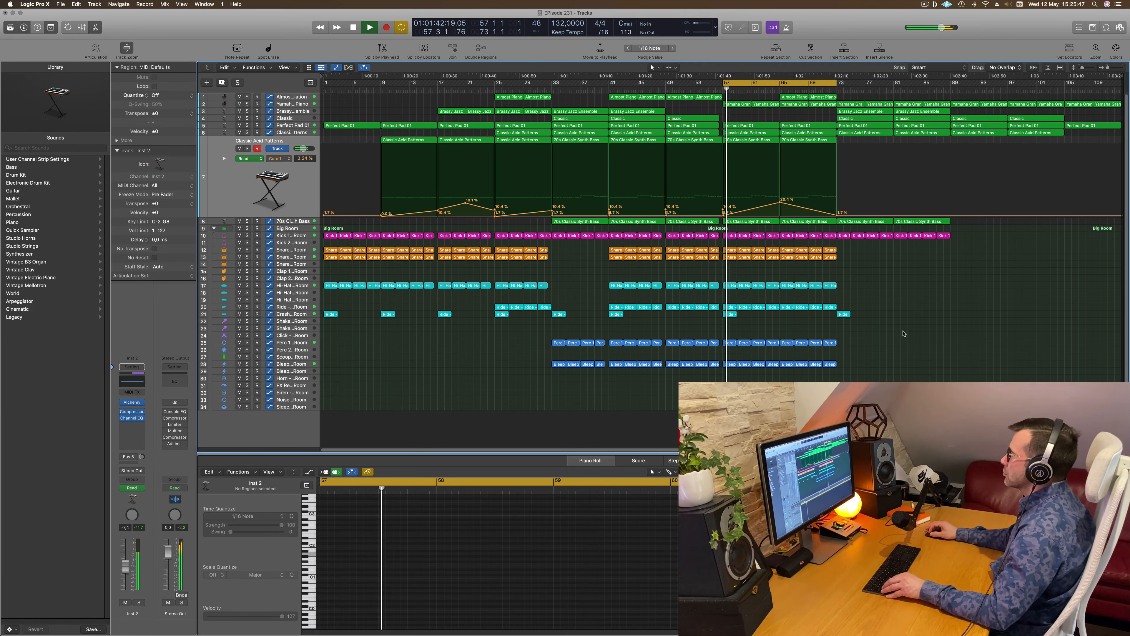
scroll(729, 213, up, 3)
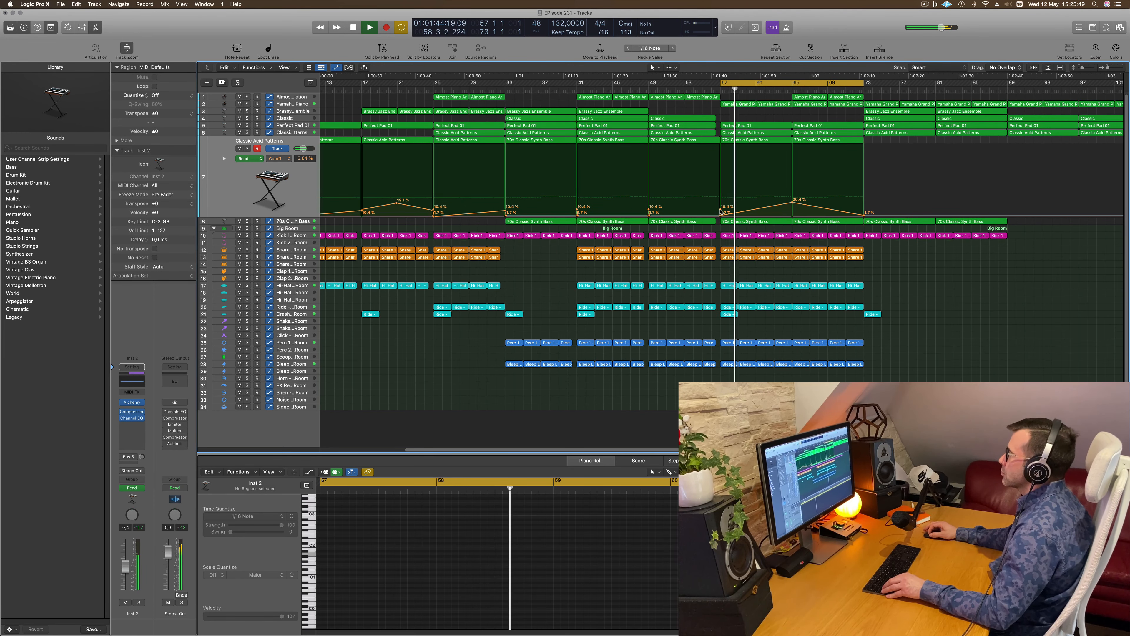
scroll(647, 273, down, 3)
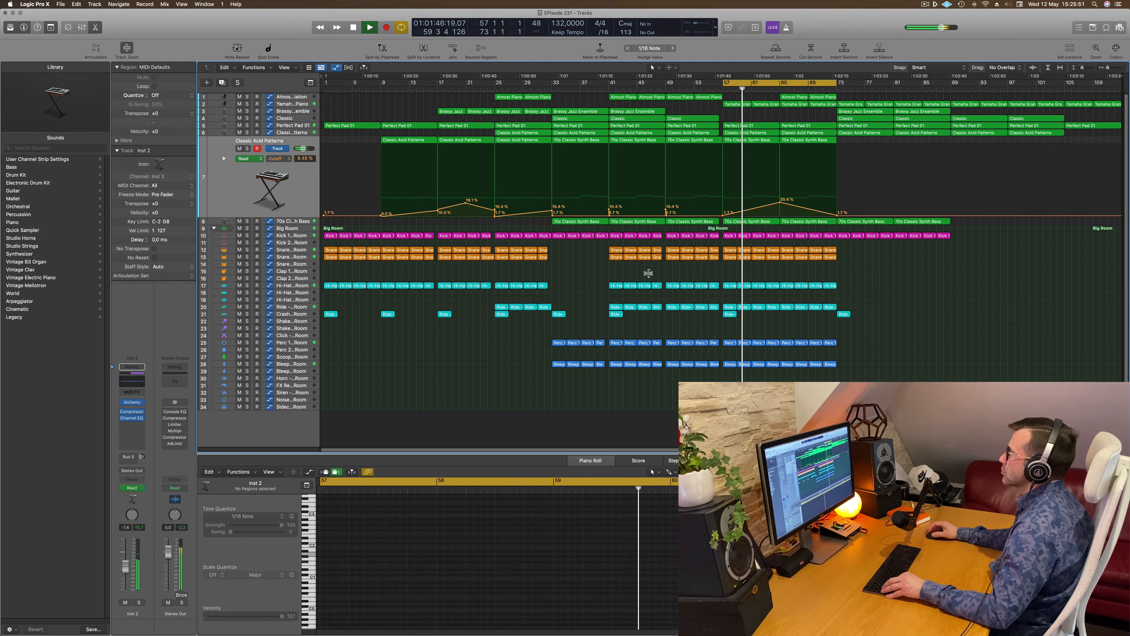
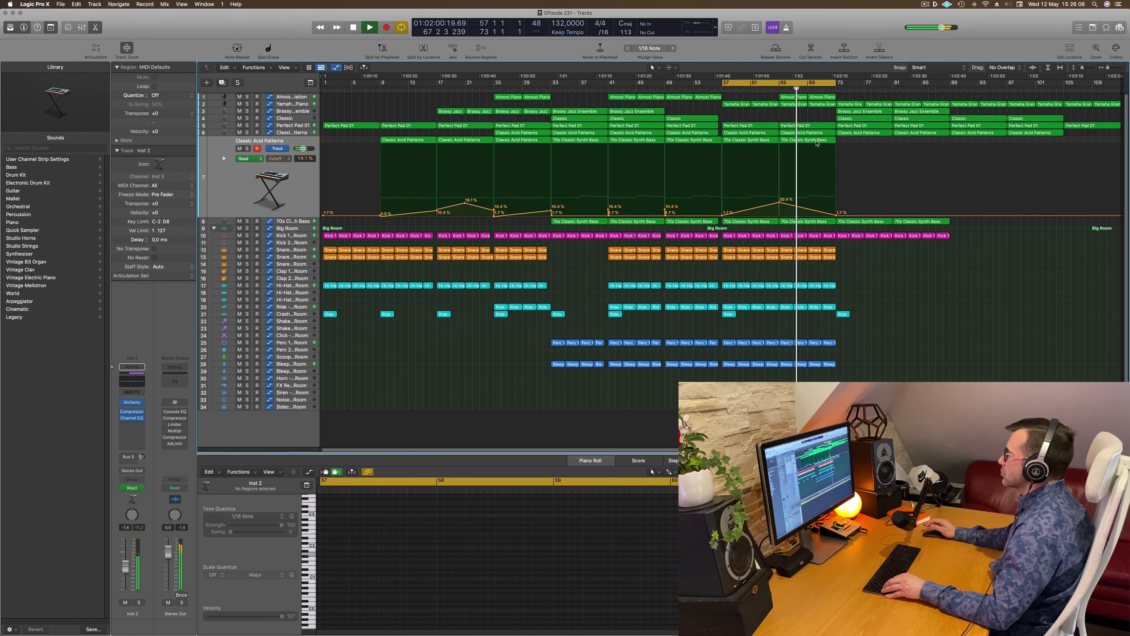
Shape the Snare 1 automation to fall from bar 65 to a low just before bar 73 and jump to 100% at bar 73.
click(284, 256)
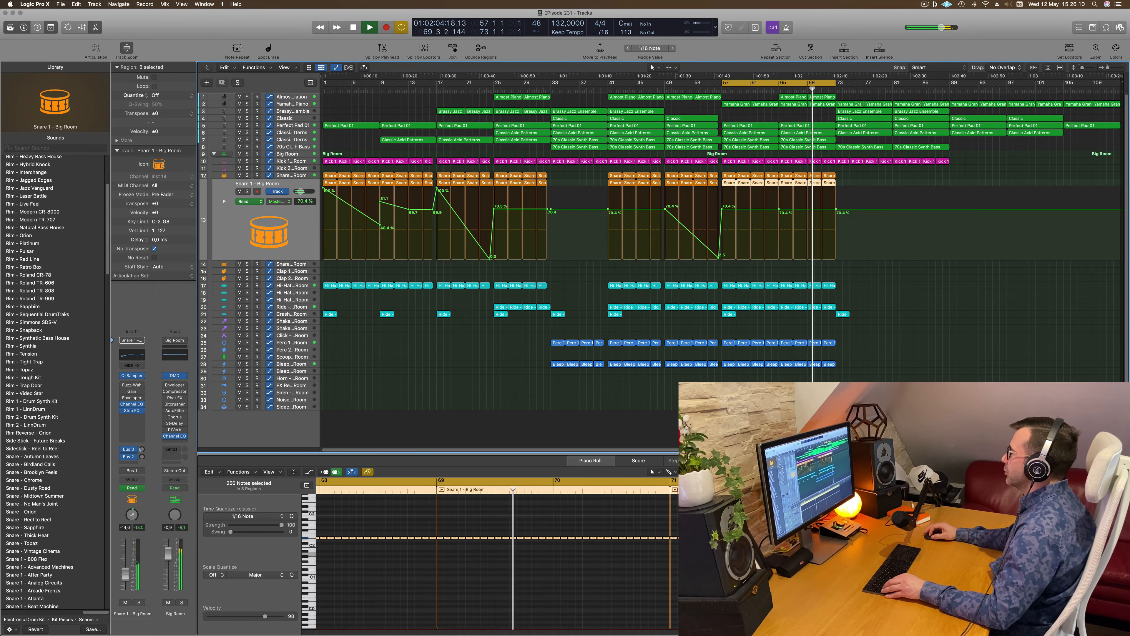
drag(835, 209, 836, 257)
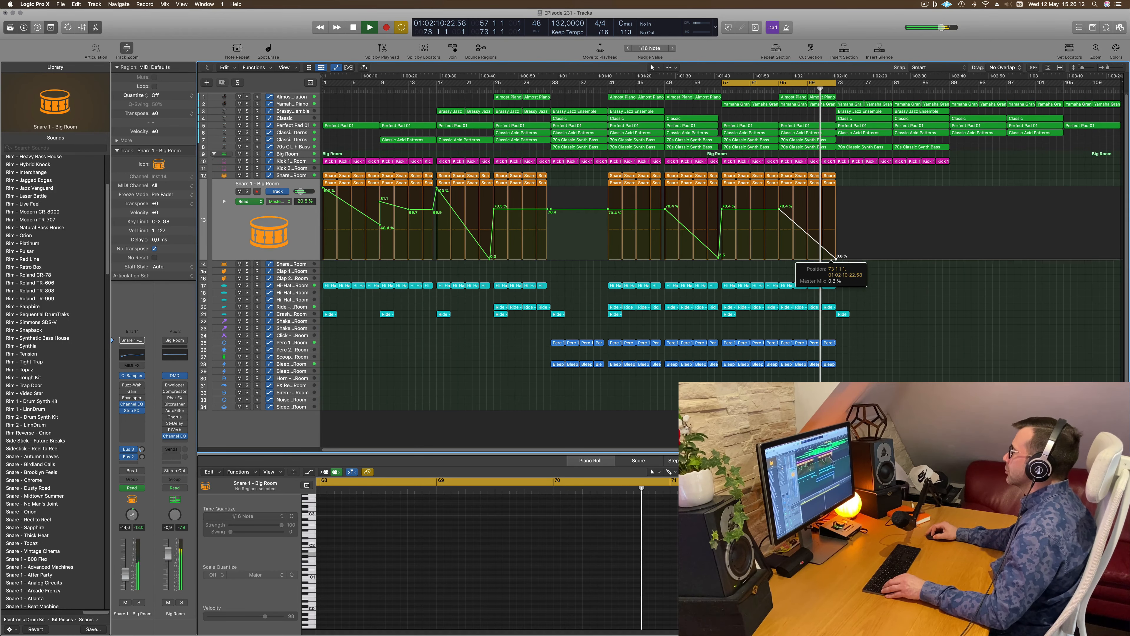
click(822, 246)
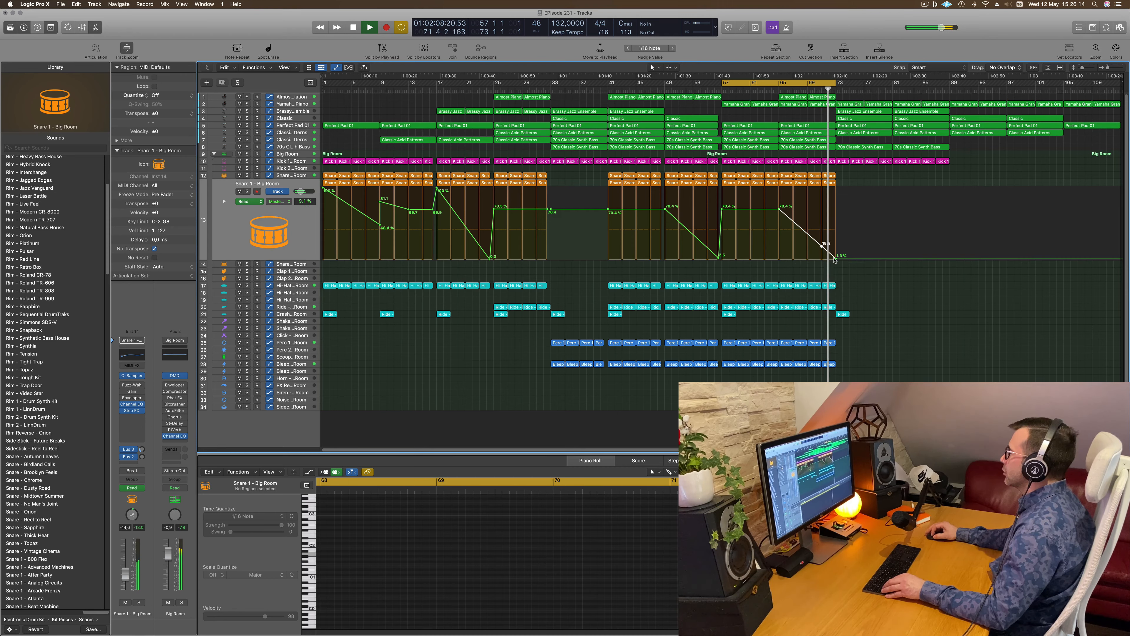
drag(835, 258, 836, 188)
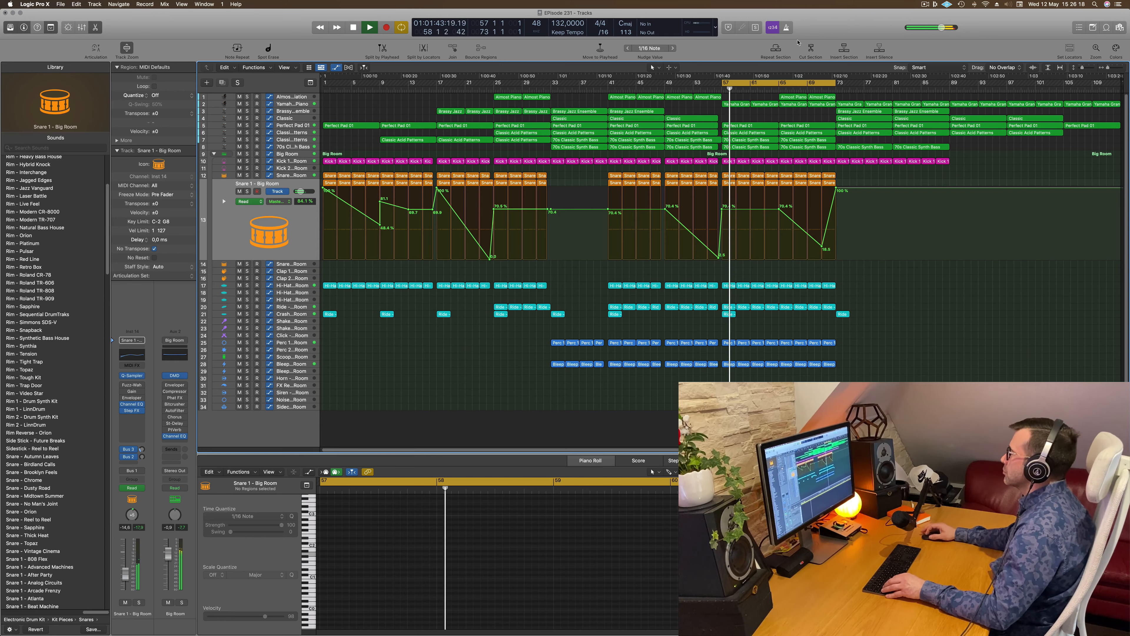
Extend the cycle range to bar 89 and play on past bar 73 to hear the transition.
mouse_move(752, 82)
mouse_down()
mouse_move(867, 84)
mouse_move(749, 85)
mouse_up()
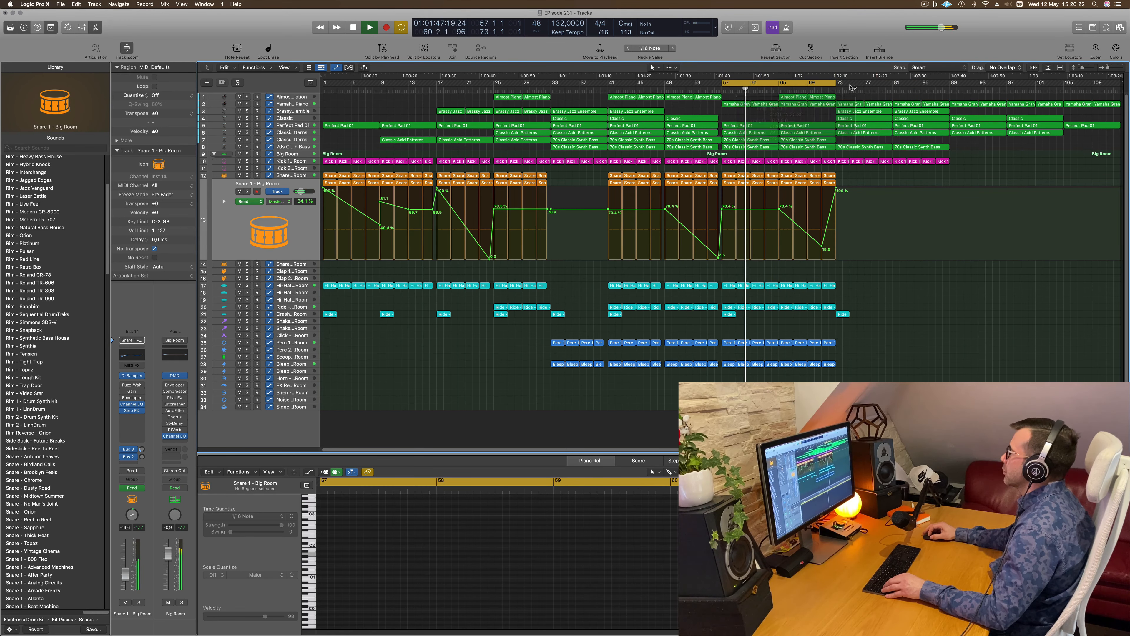
drag(834, 84, 950, 84)
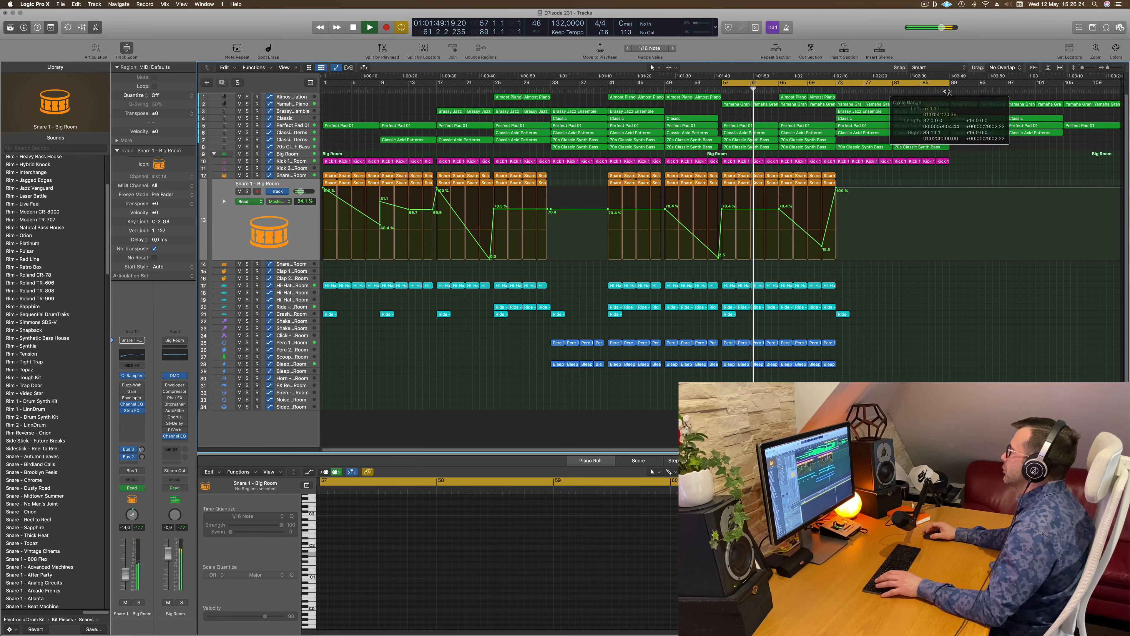
key(space)
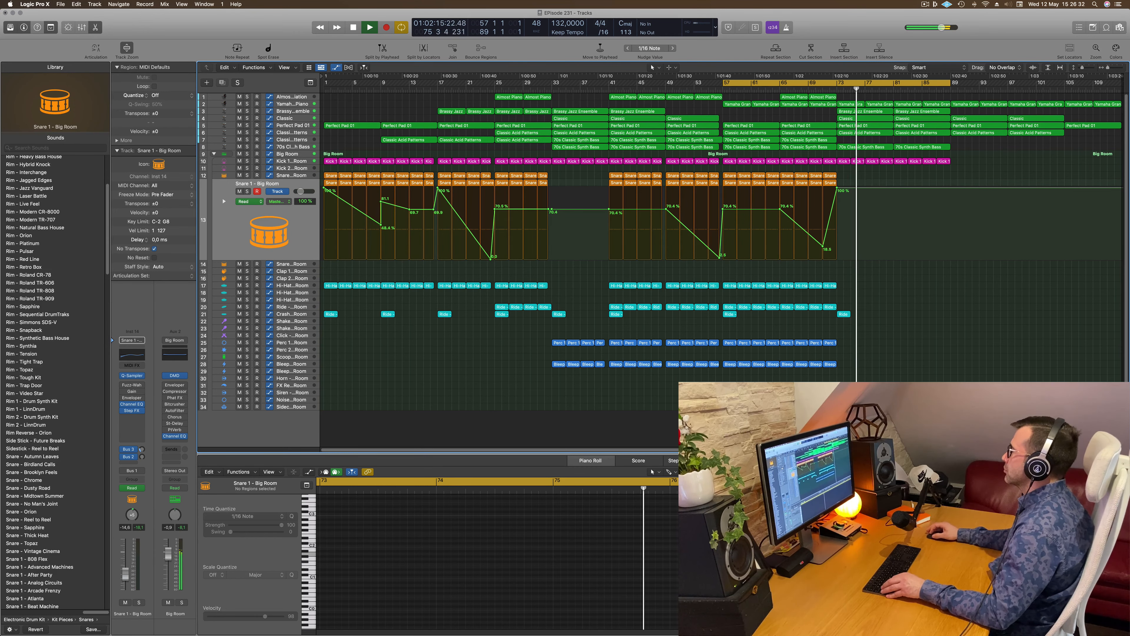
scroll(985, 342, right, 1)
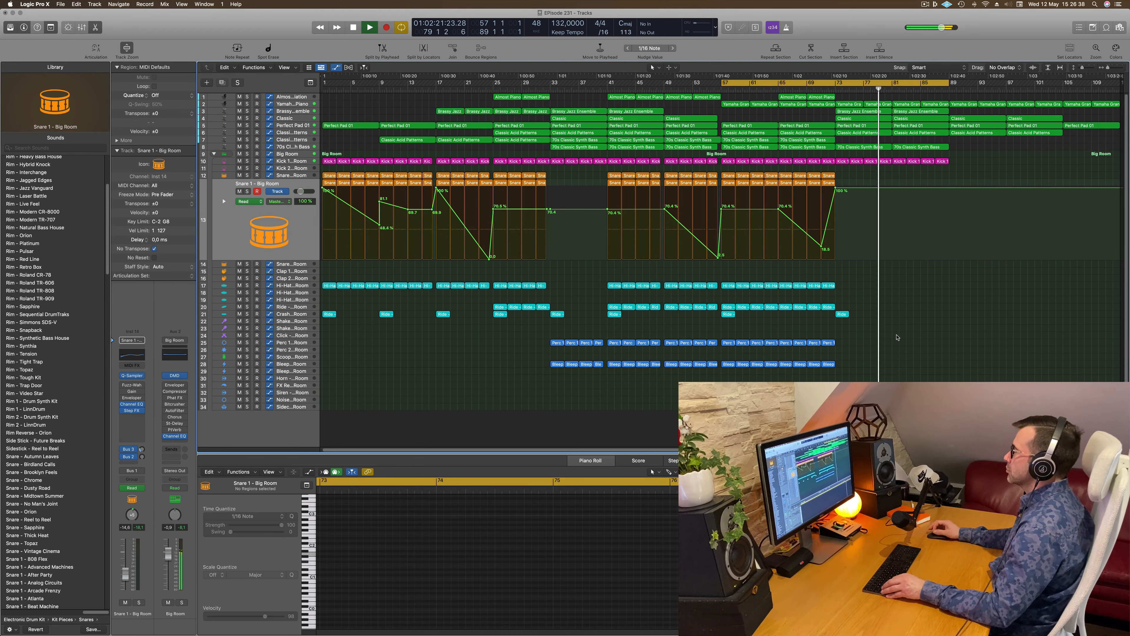
Fade the Kick 1 track's volume automation from −2.9 dB at bar 81 down to −∞ dB at bar 89.
click(290, 162)
click(894, 196)
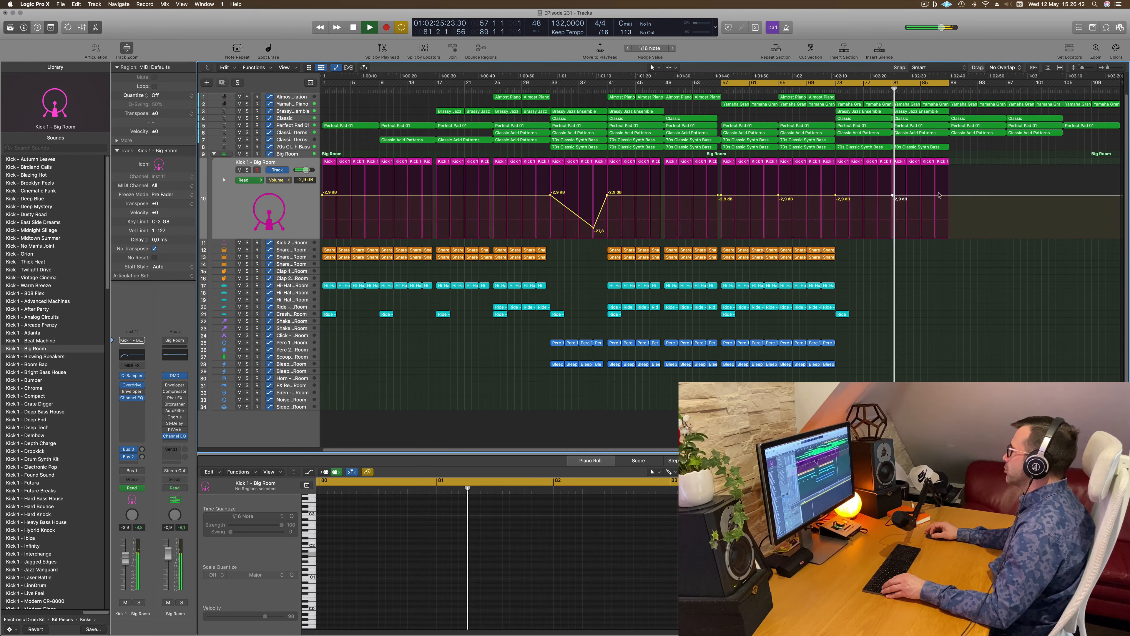
click(950, 196)
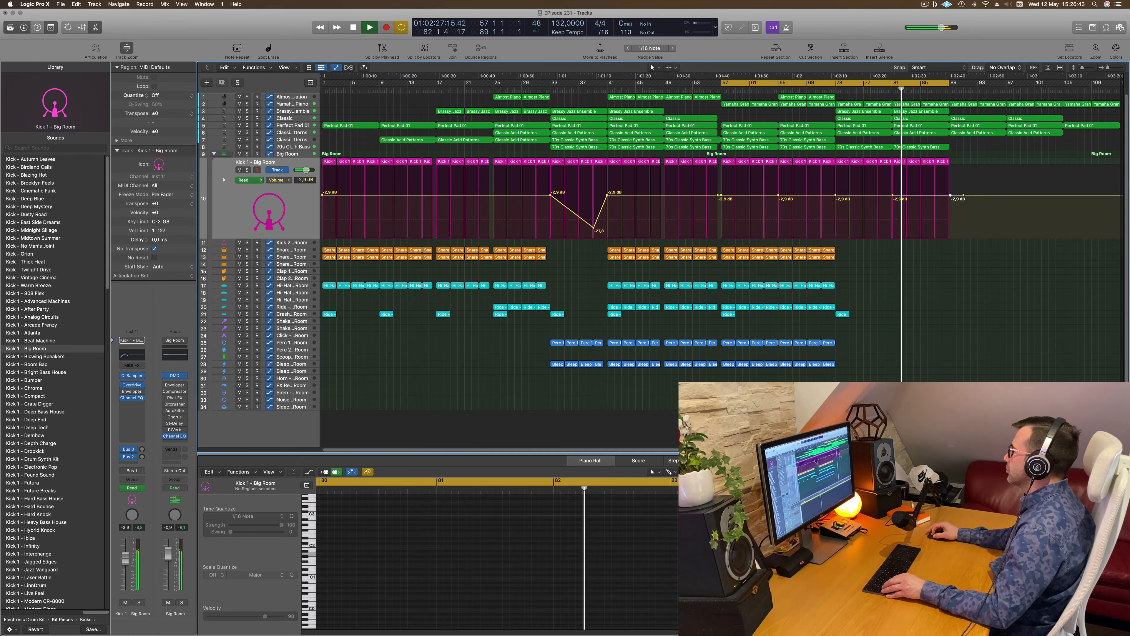
drag(949, 196, 950, 236)
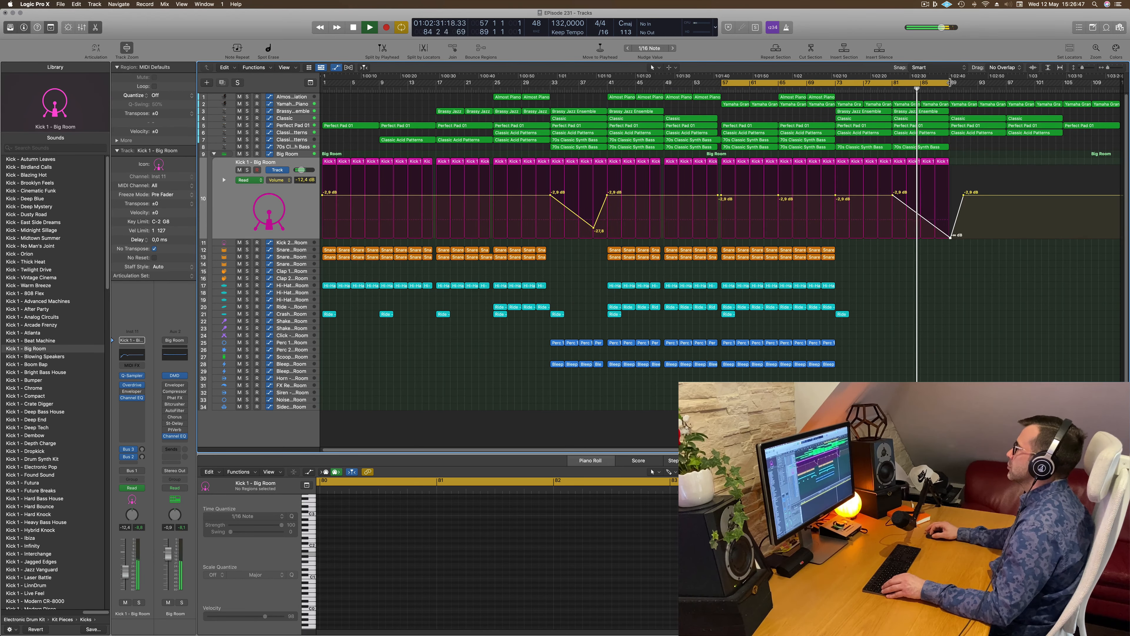
Extend the cycle range to bar 105 and restart playback from bar 57 with the Kick 1 track's regions selected.
drag(950, 83, 1067, 82)
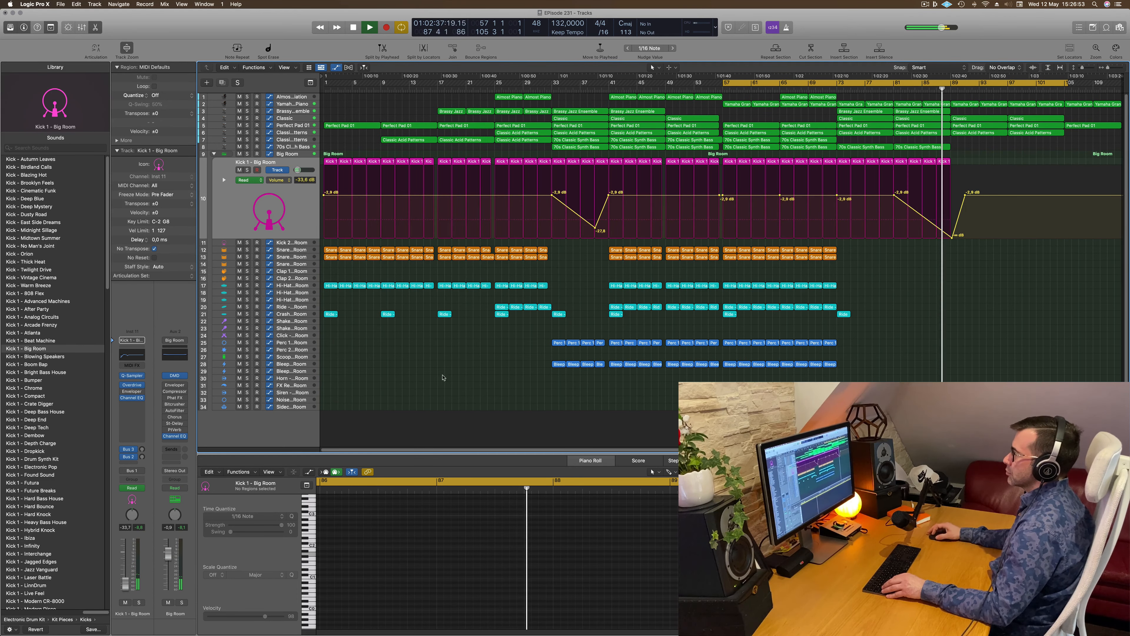
click(830, 364)
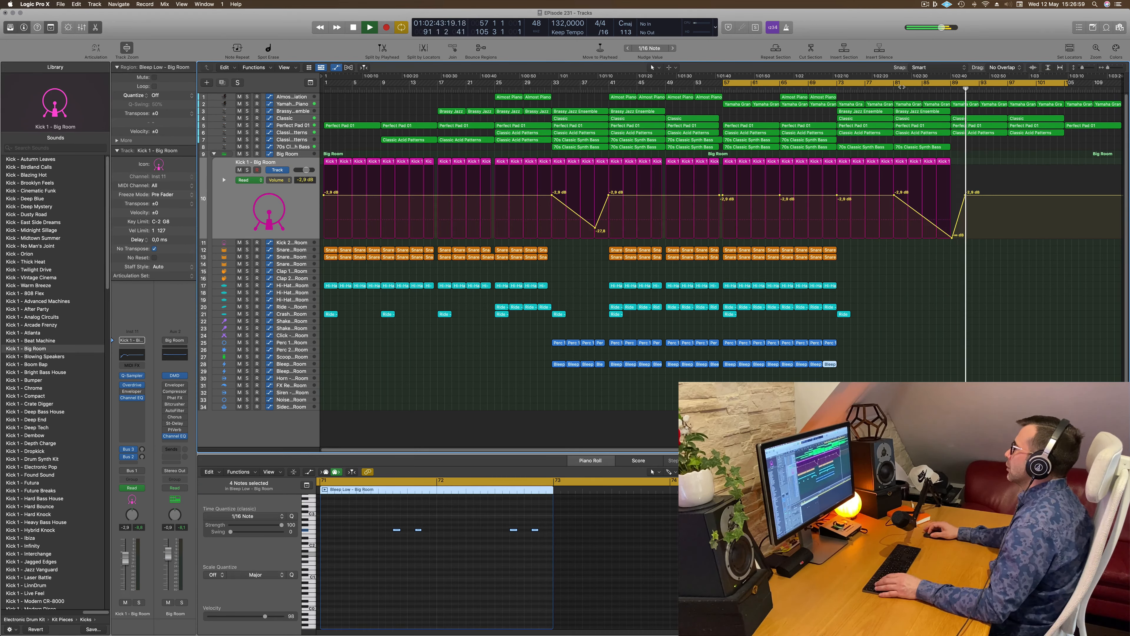
key(space)
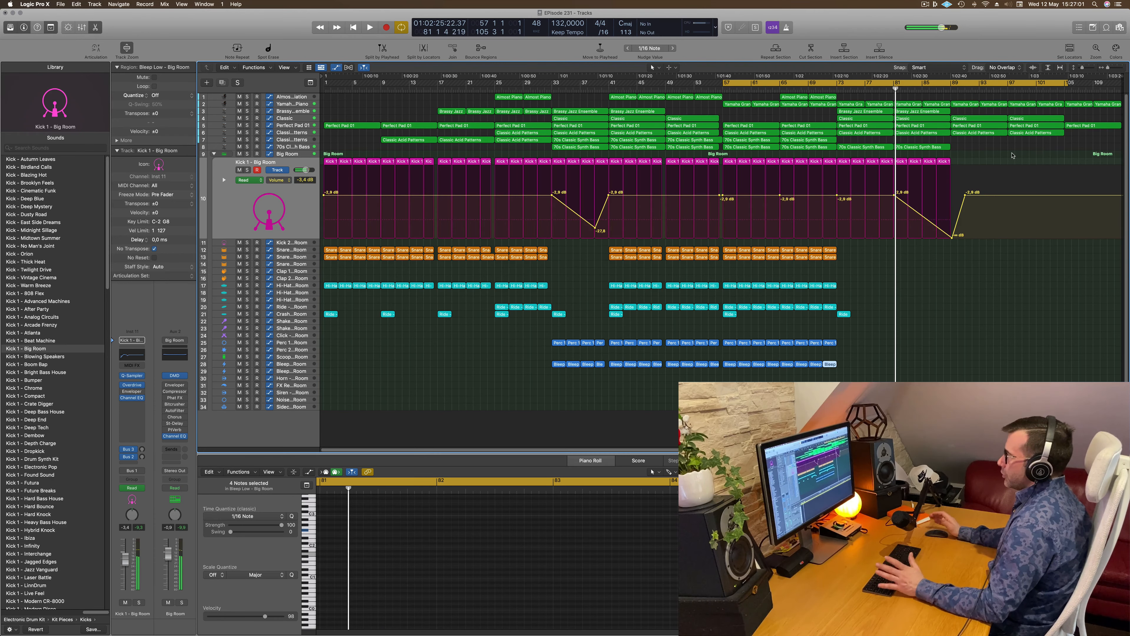
click(237, 222)
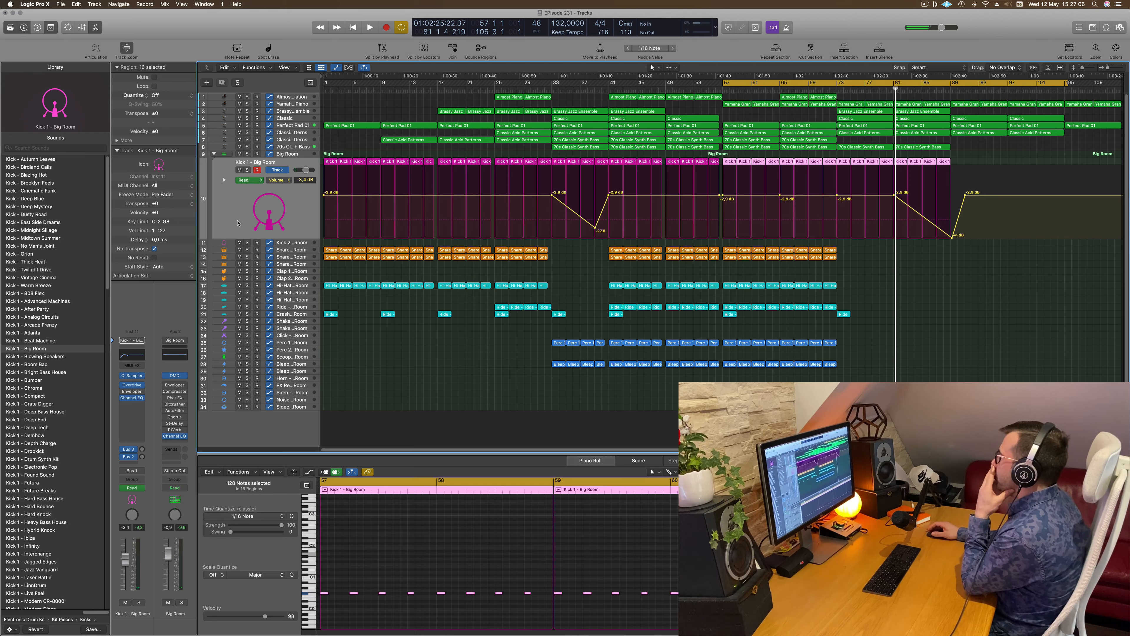
key(space)
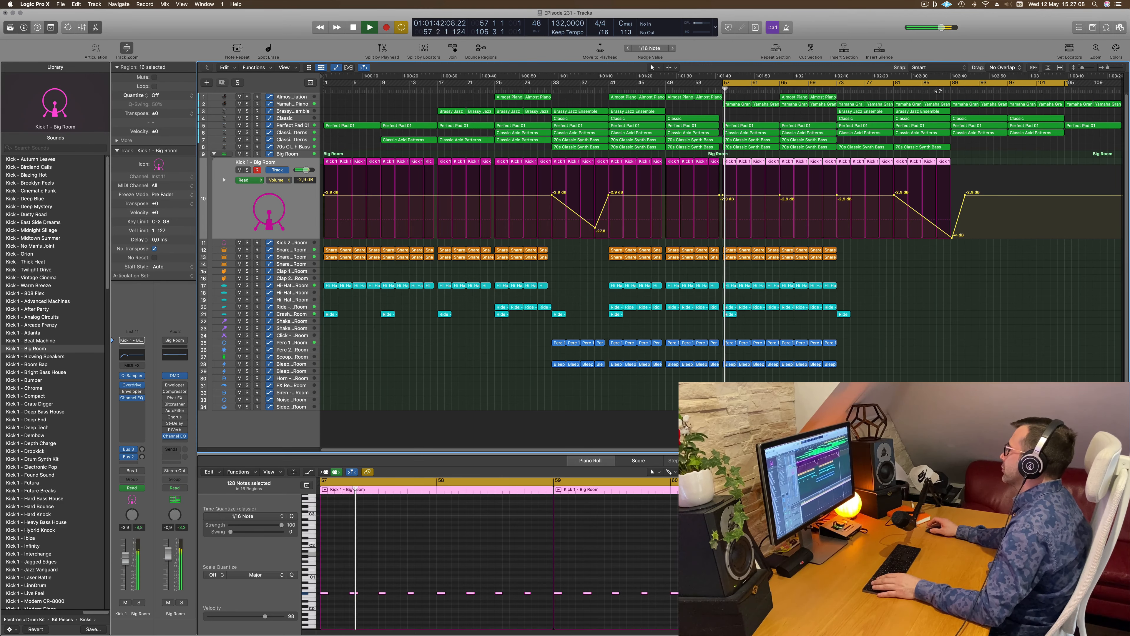
Add four Kick 1 regions at bars 89–97 and keep their volume automation at the minimum, deleting the −2.9 dB point at bar 89.
drag(965, 198, 964, 237)
mouse_move(971, 160)
mouse_down()
mouse_move(787, 164)
mouse_move(958, 165)
mouse_up()
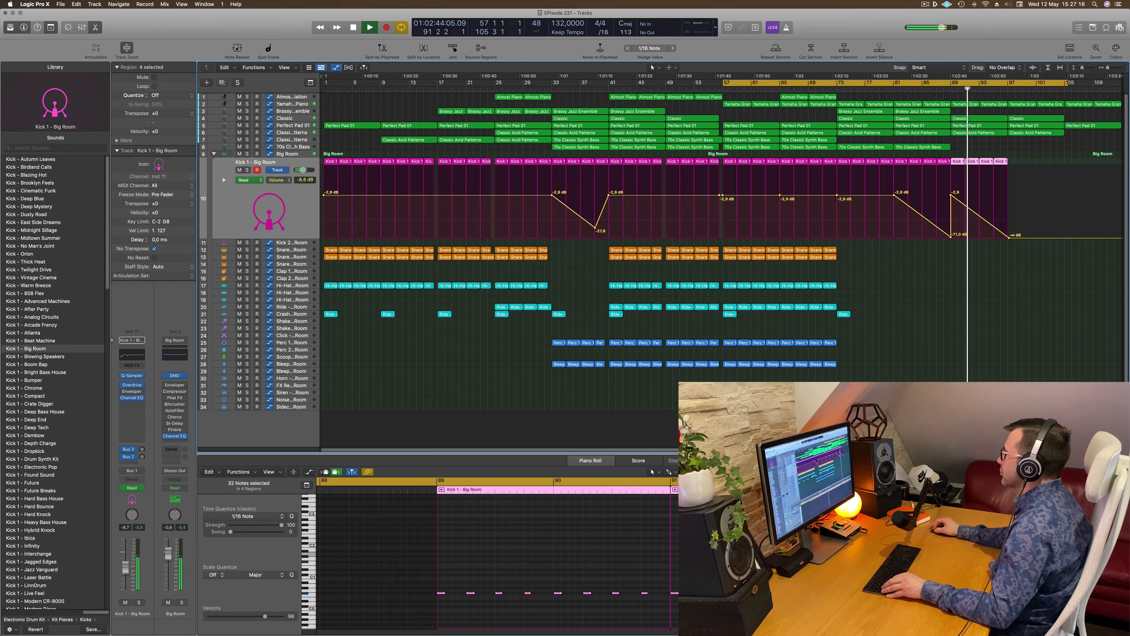
click(951, 195)
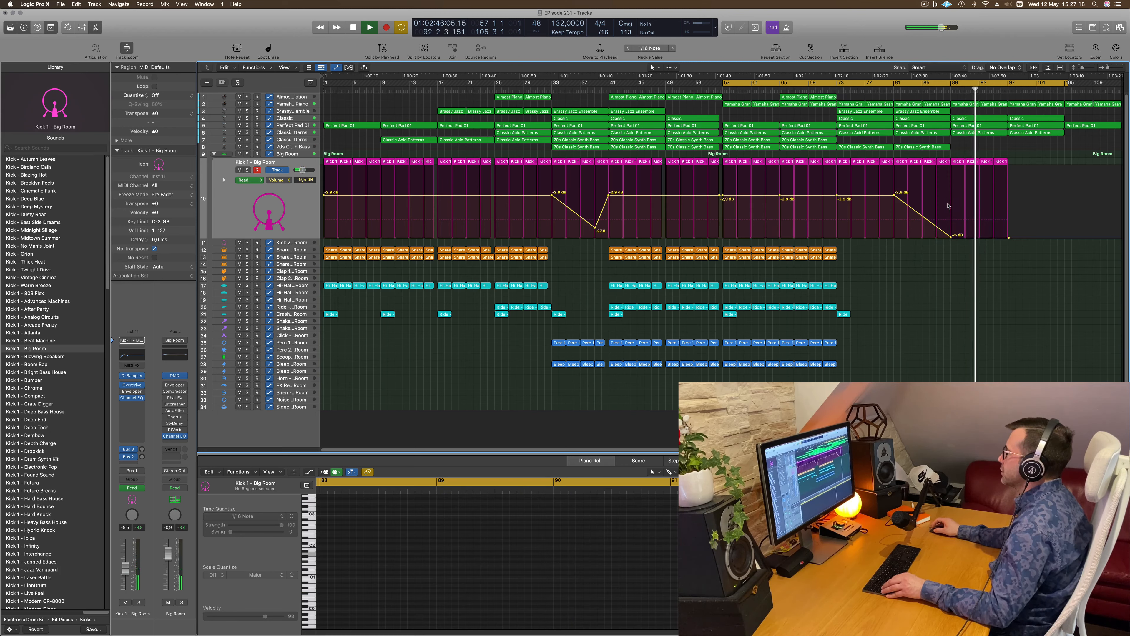
Stop playback and repeat the four Kick 1 regions at bars 89–97 twice, filling the track to bar 113.
key(space)
drag(1027, 161, 981, 164)
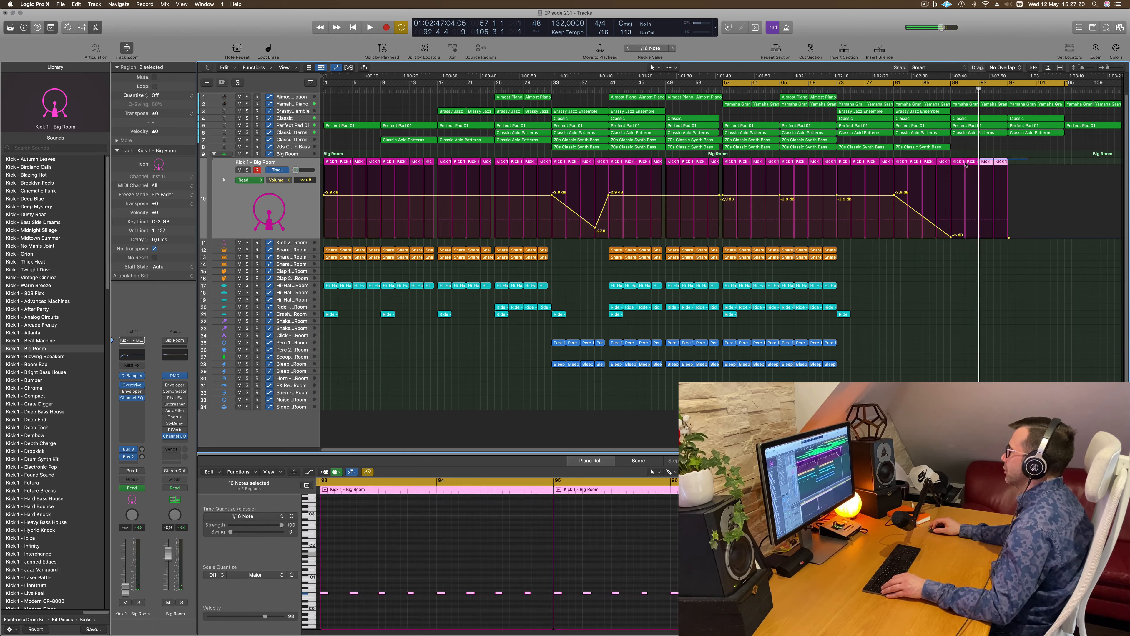
key(super+r)
key(super+r)
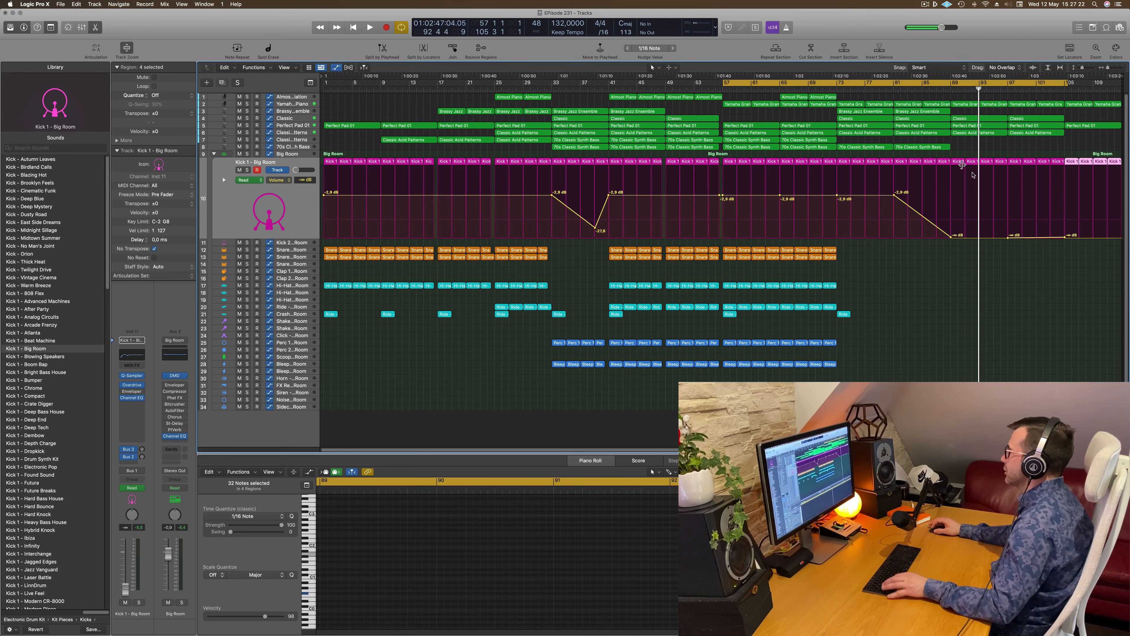
Extend the cycle range to bar 113 and delete the Kick 1 regions beyond bar 113.
drag(1066, 83, 1125, 91)
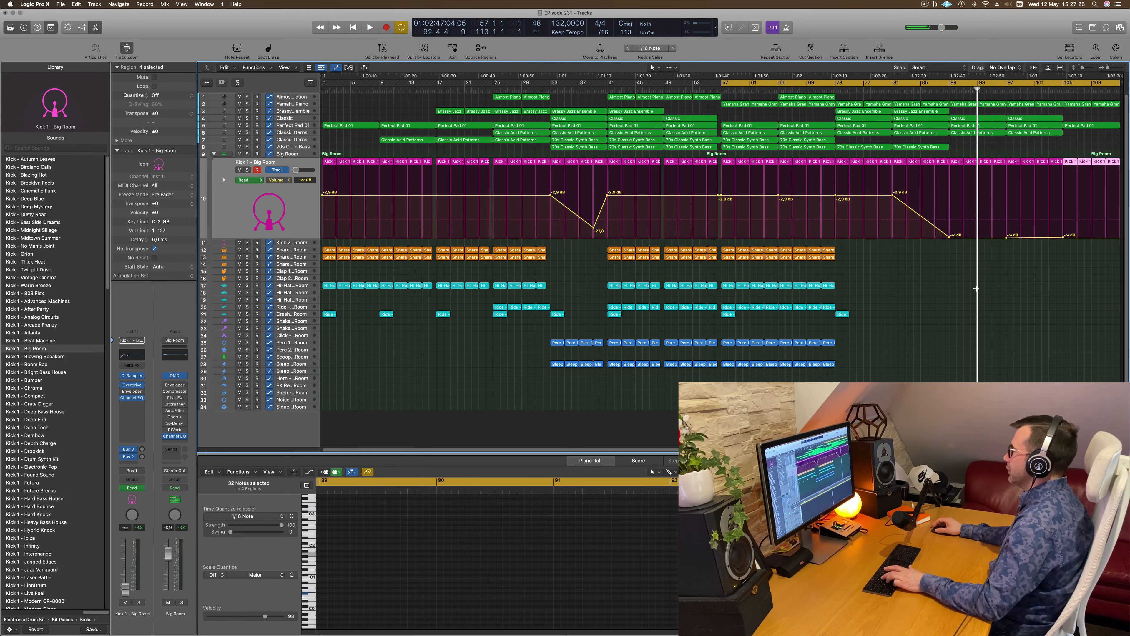
scroll(961, 311, left, 3)
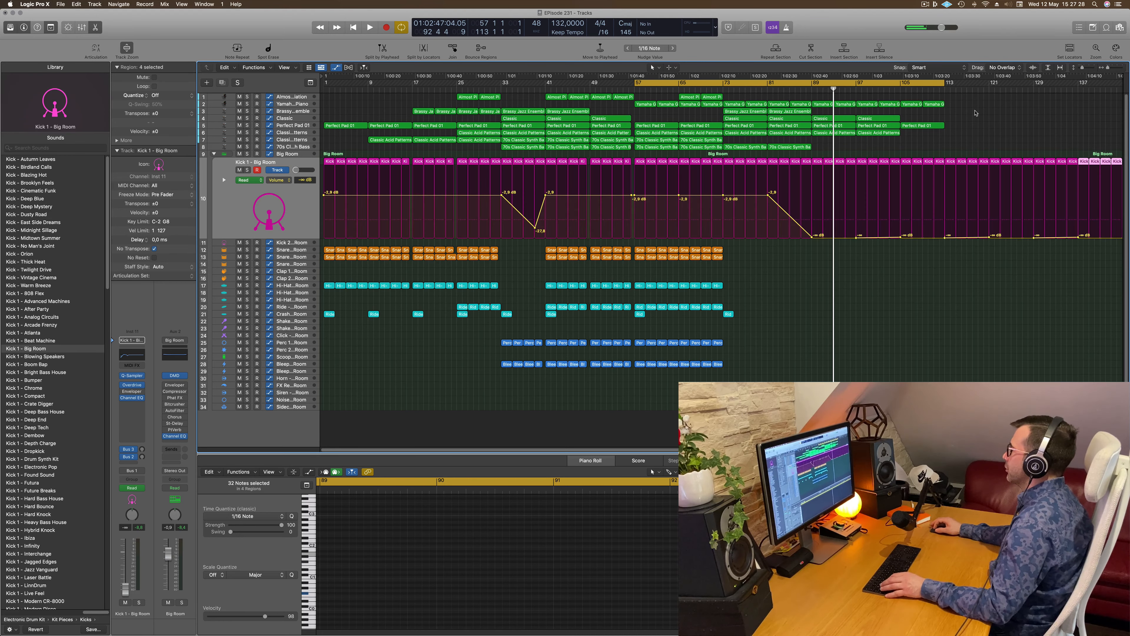
drag(950, 152, 1111, 191)
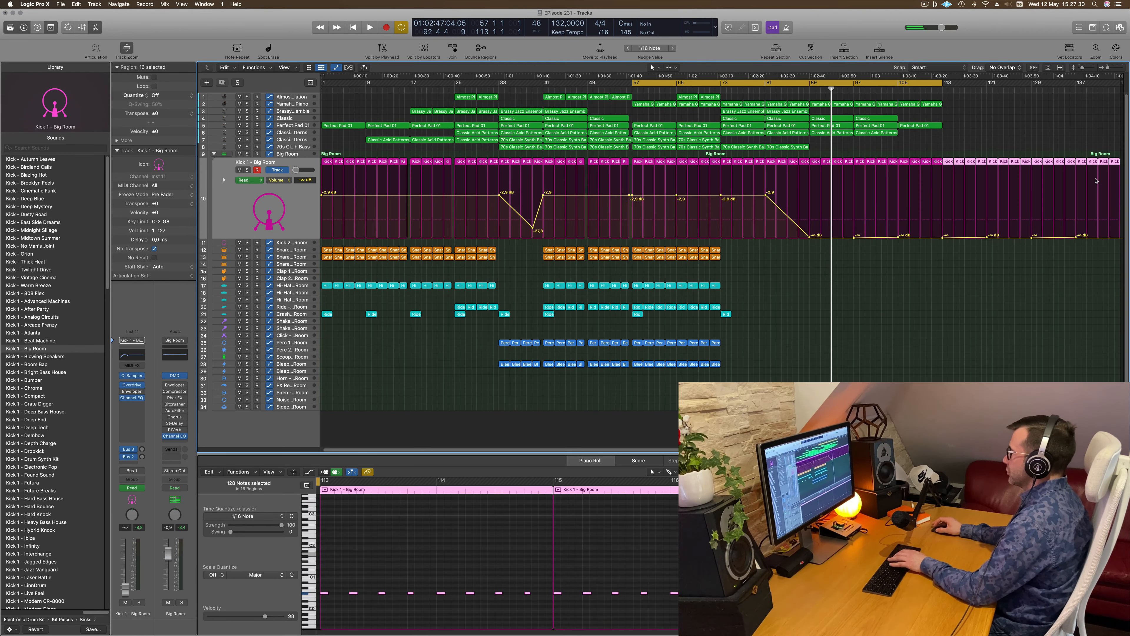
key(Delete)
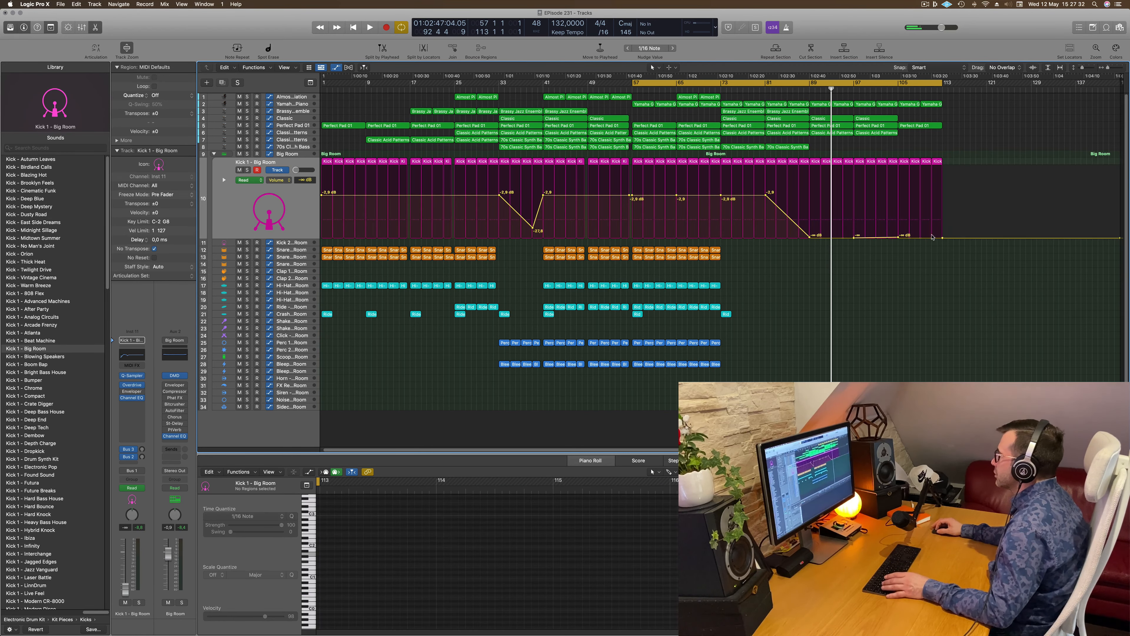
Remove the extra Kick 1 volume automation points between bars 89 and 113 and restart playback.
drag(943, 238, 809, 238)
key(space)
key(space)
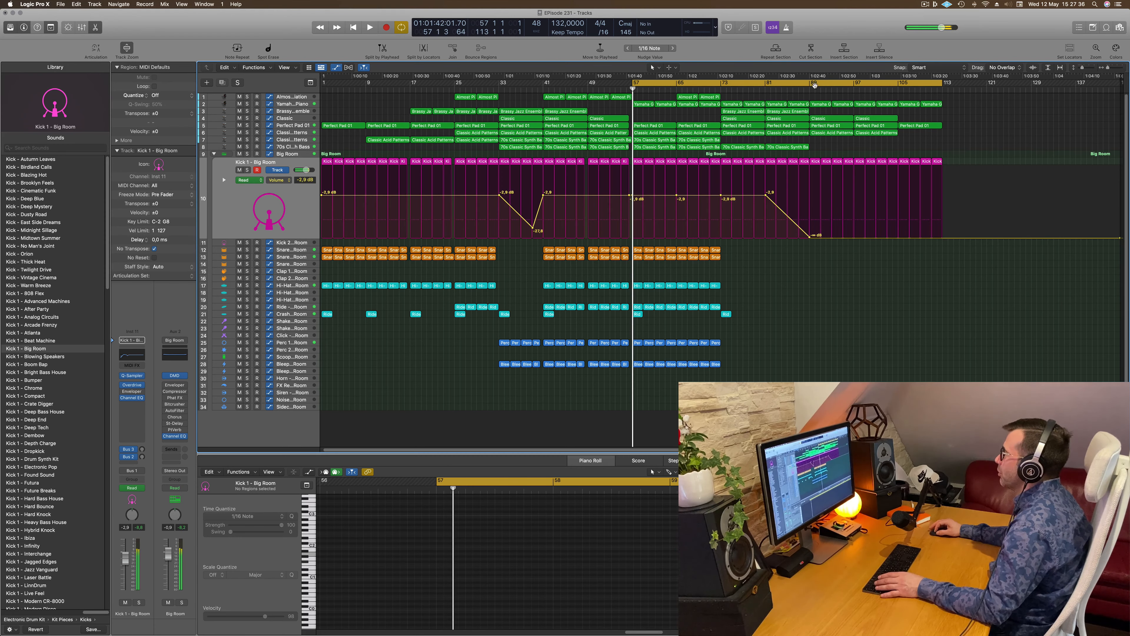
Loop playback over bars 89–113 and delete the Classic Acid Patterns region at bar 89.
drag(813, 84, 943, 88)
key(space)
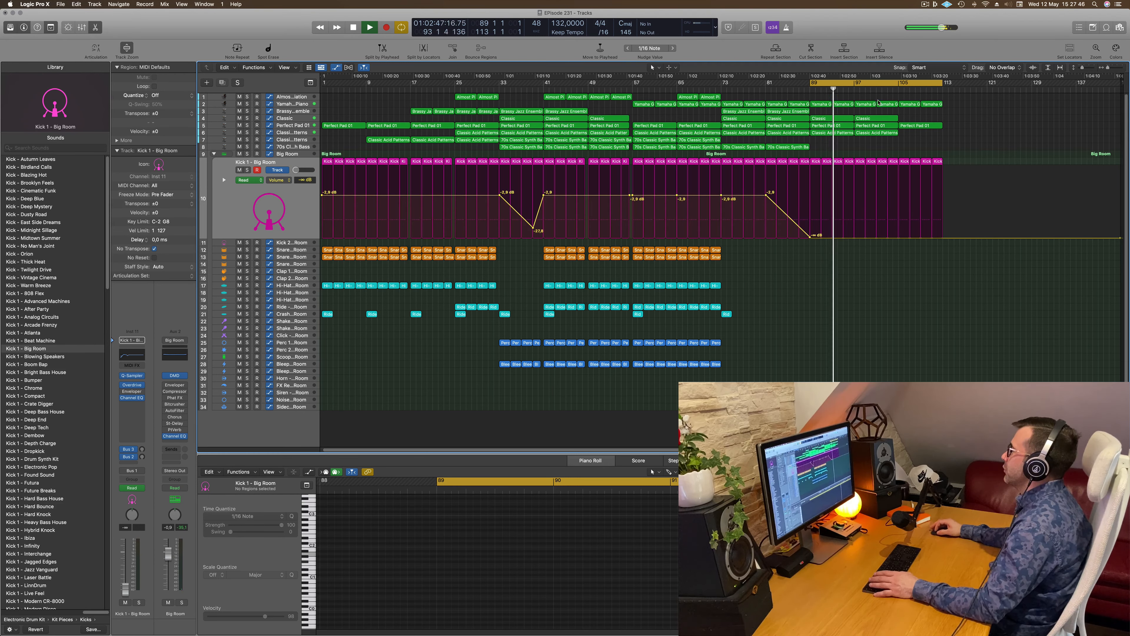
click(830, 134)
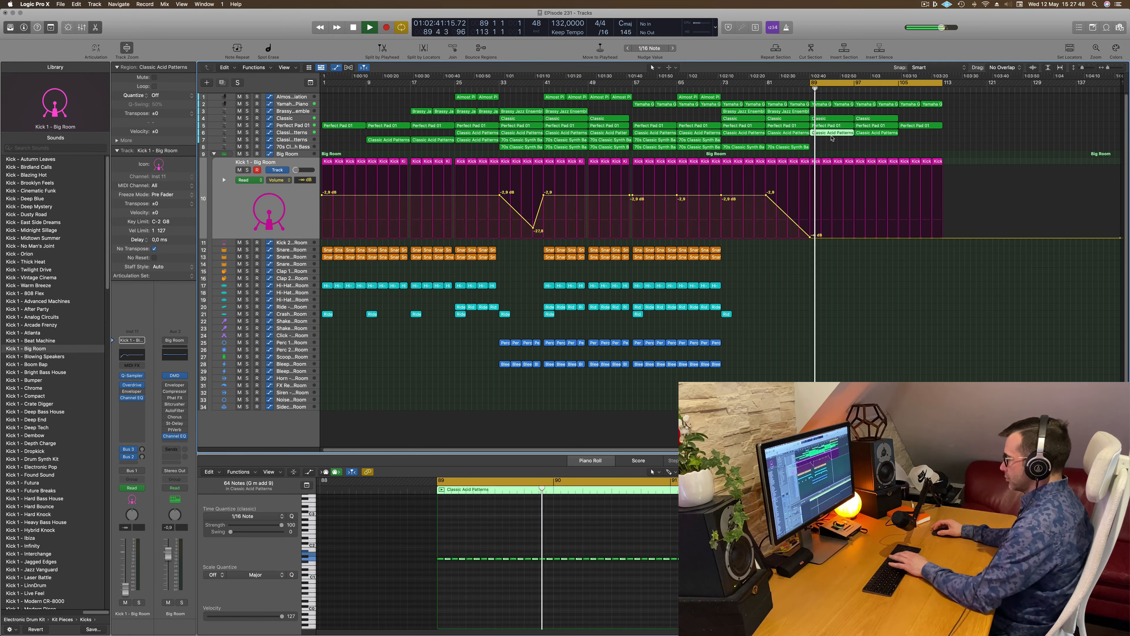
key(Delete)
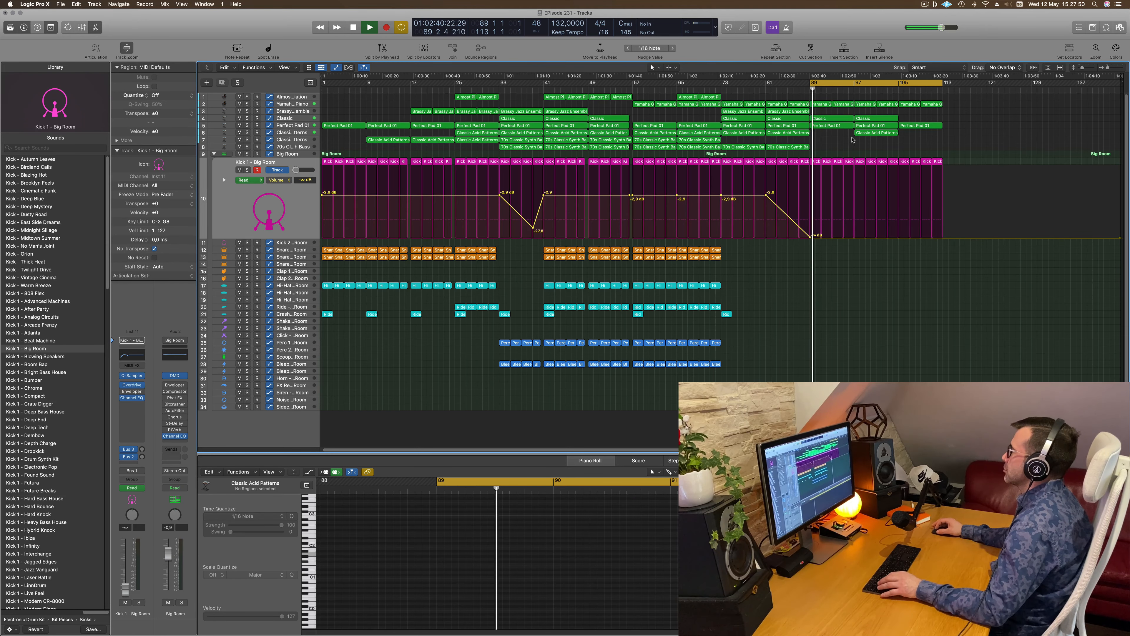
Try removing the Classic region at bars 89–97 during playback, and undo the deletion.
click(820, 127)
key(space)
click(835, 119)
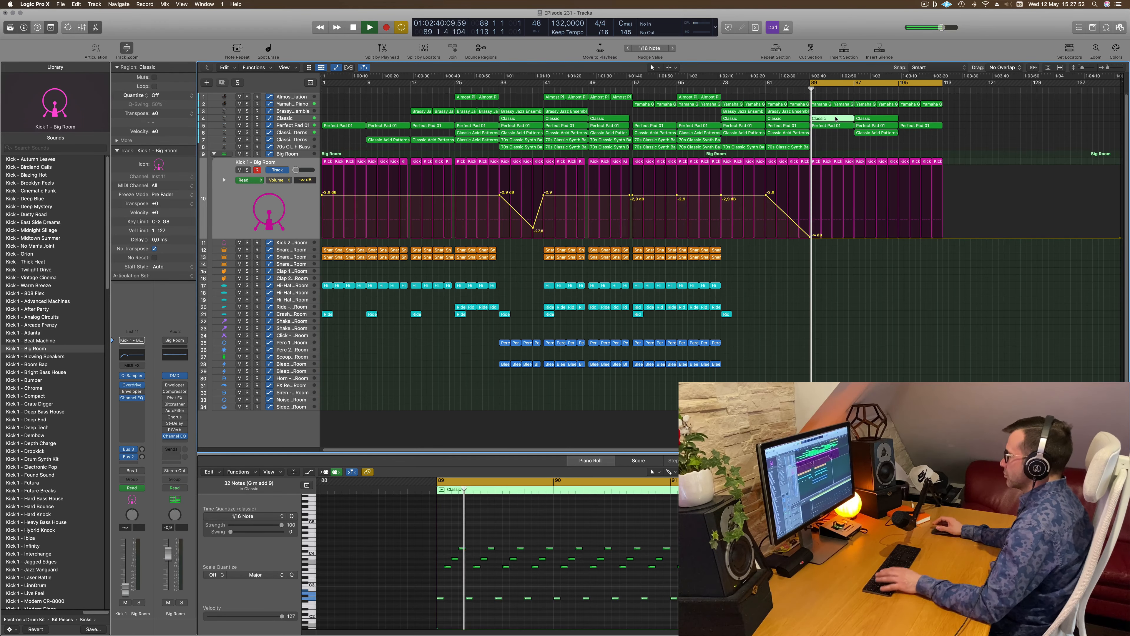
key(Delete)
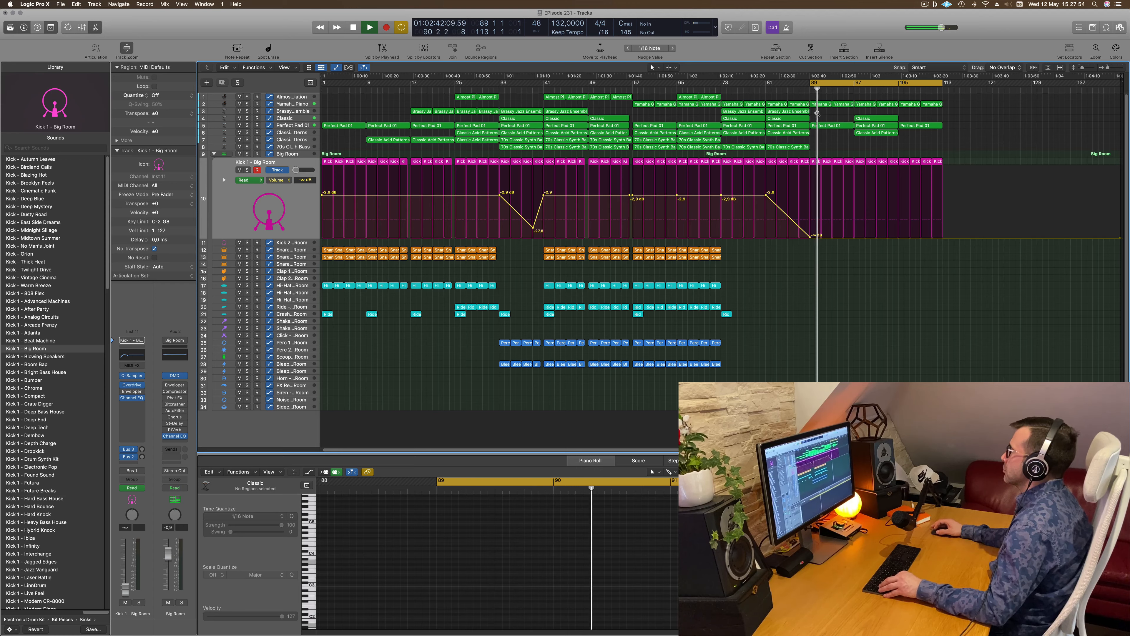
key(super+z)
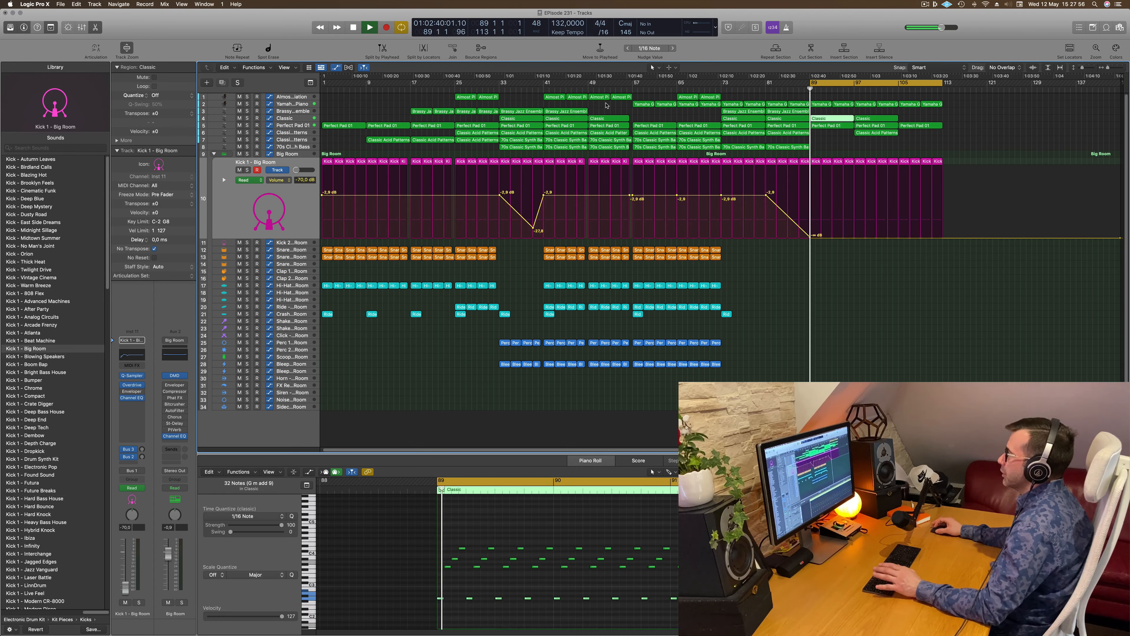
Open the Classic track's Channel EQ, enable its high-cut band and restart playback.
click(291, 119)
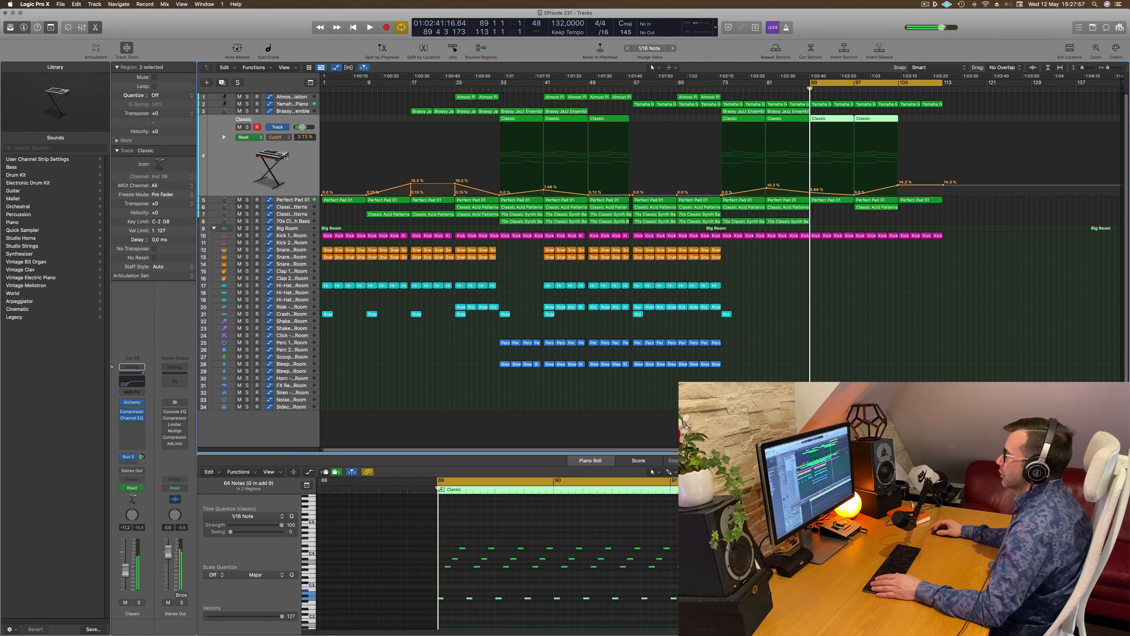
click(133, 385)
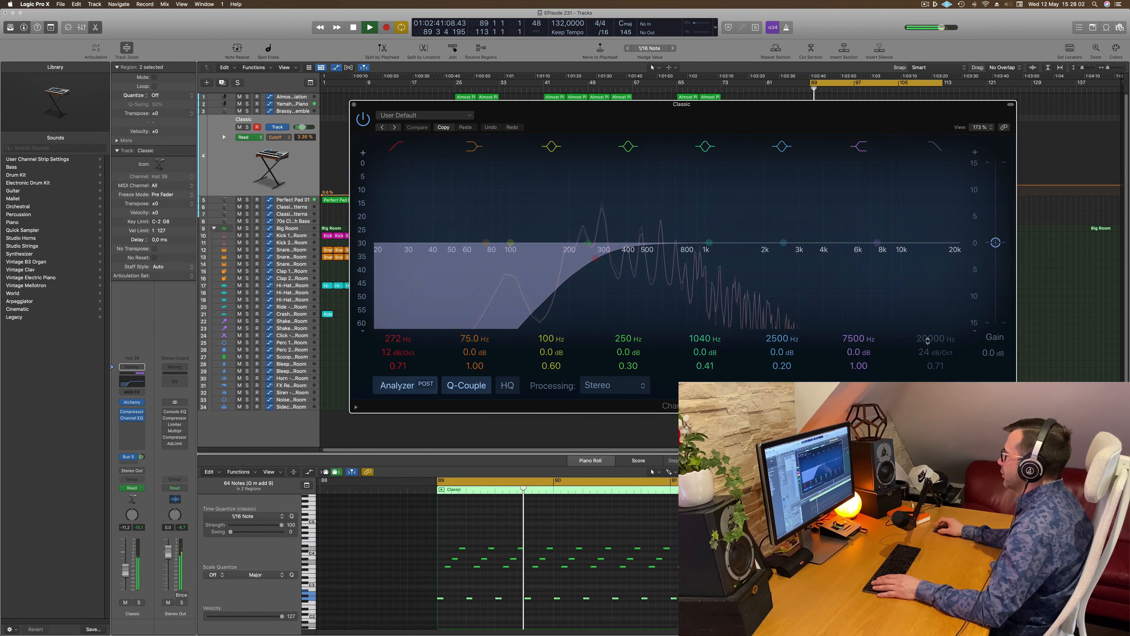
click(934, 146)
drag(931, 113, 933, 193)
key(space)
key(space)
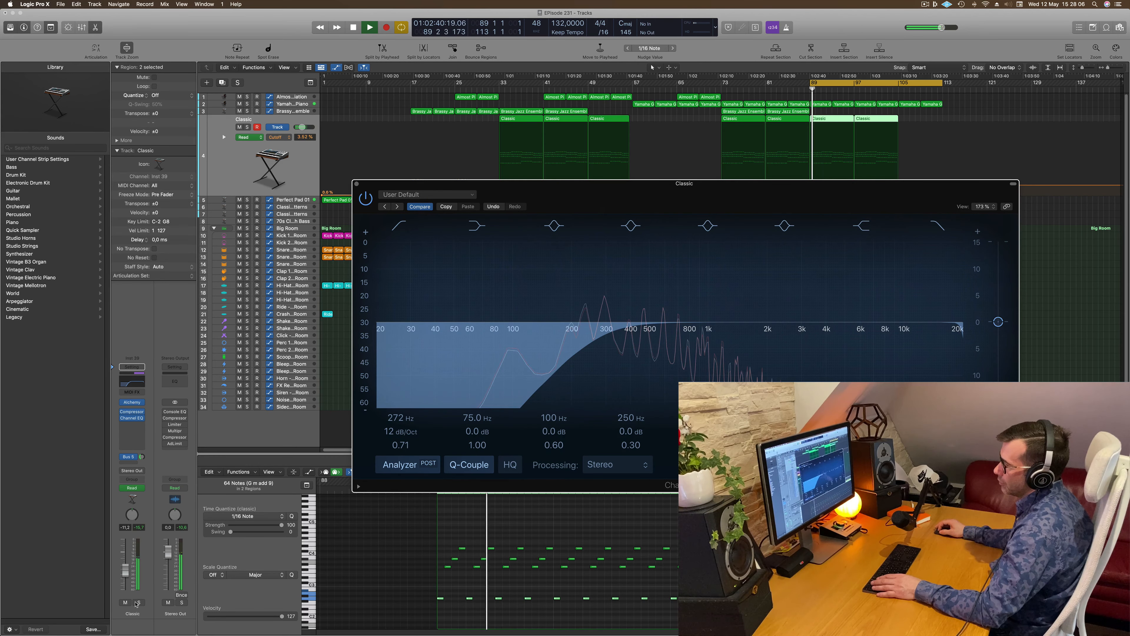
Switch the Classic track to Touch automation and write its High Cut Frequency from the EQ, closing the plug-in.
click(140, 487)
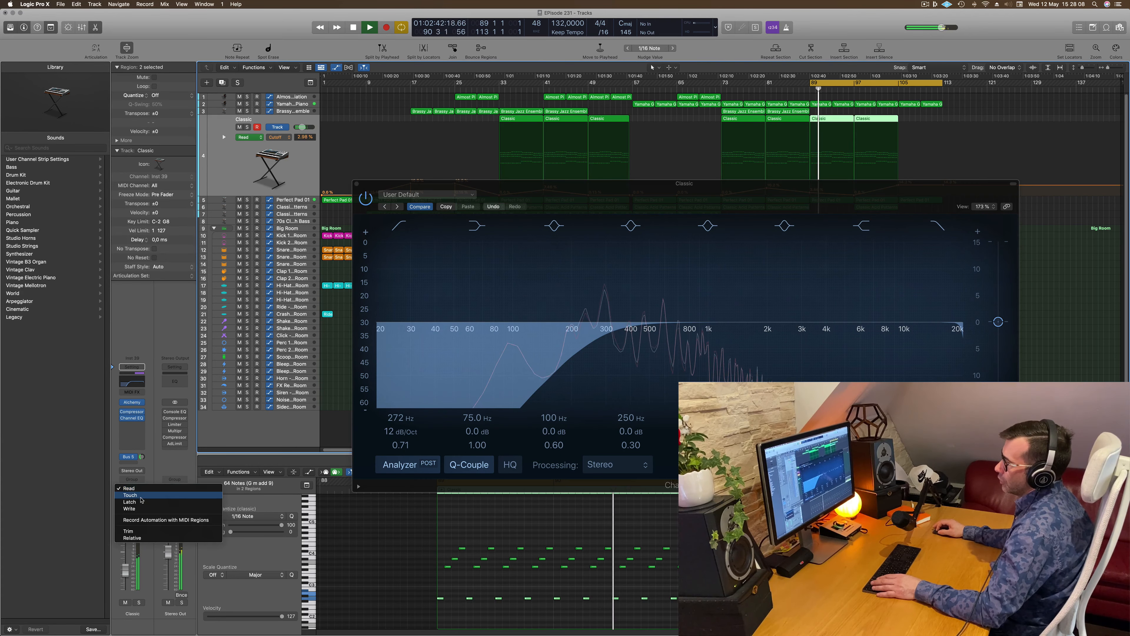
click(134, 495)
drag(962, 337, 895, 337)
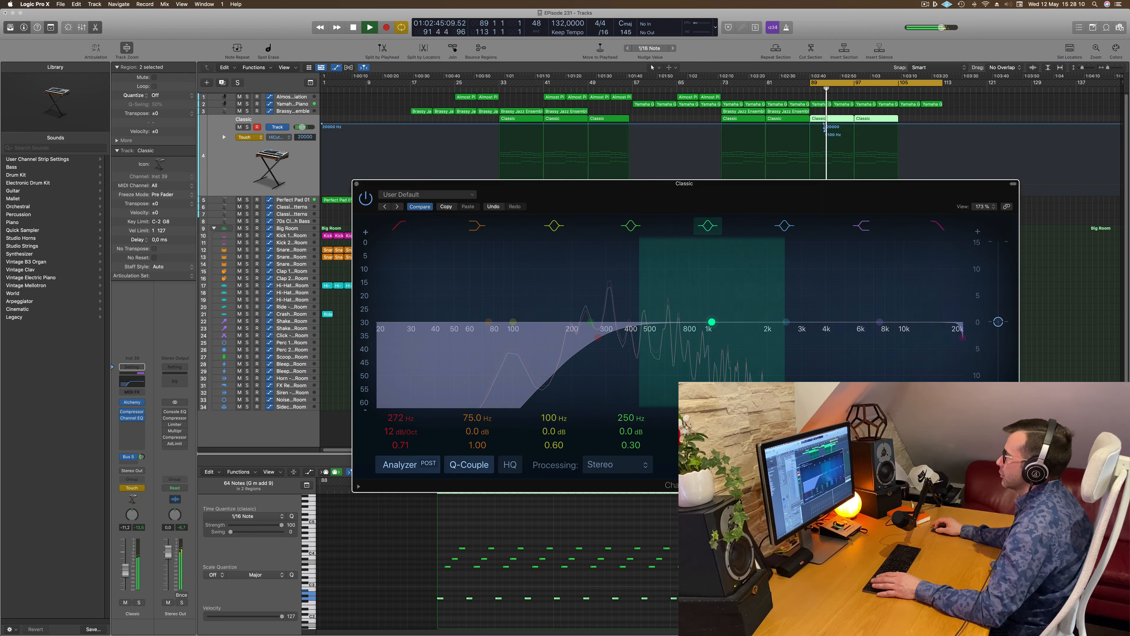
click(356, 184)
Shape the Classic track's high-cut automation to fall from 20000 Hz at bar 89 to about 380 Hz at bar 97.
click(792, 124)
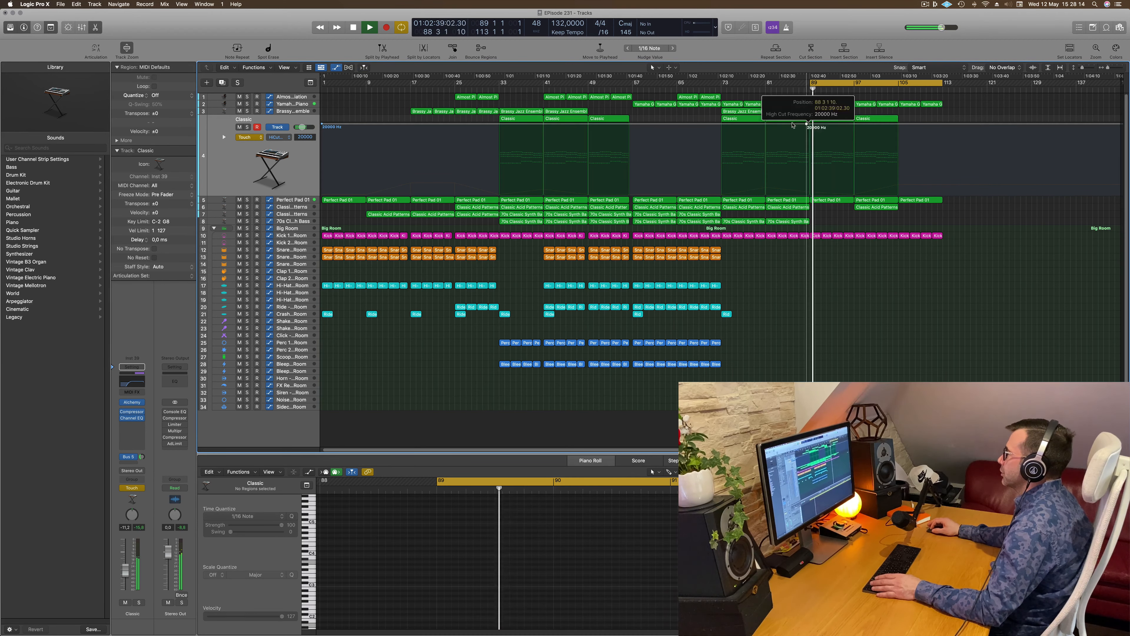
key(space)
key(space)
click(810, 125)
drag(855, 125, 854, 166)
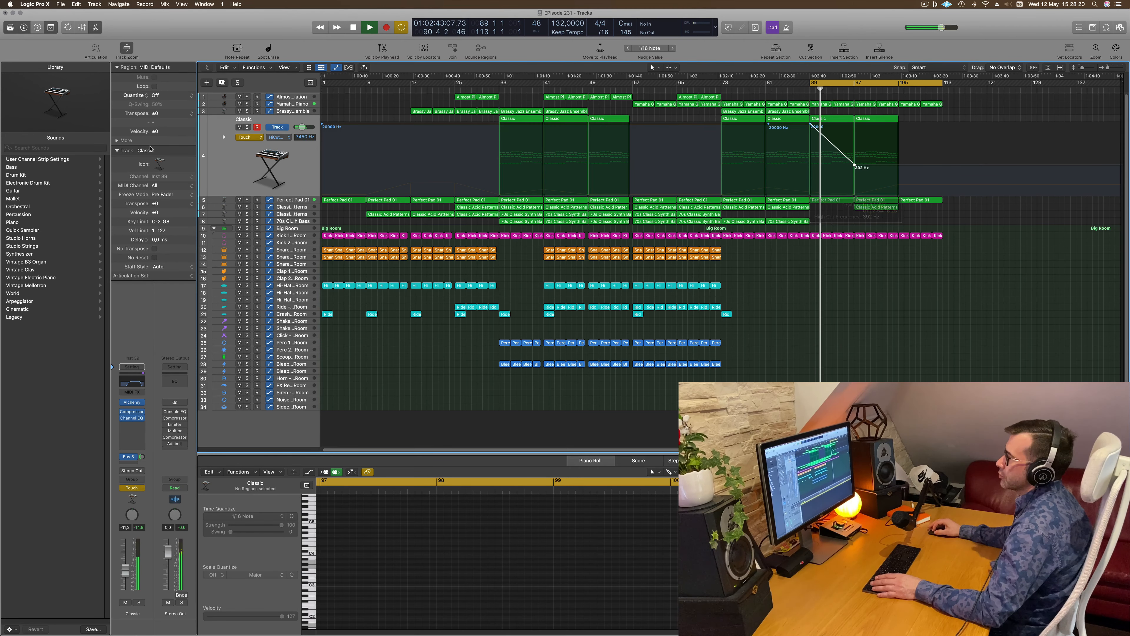
Return the Classic track to Read automation and lower its high-cut point at bar 97 to about 340 Hz.
click(249, 137)
click(247, 129)
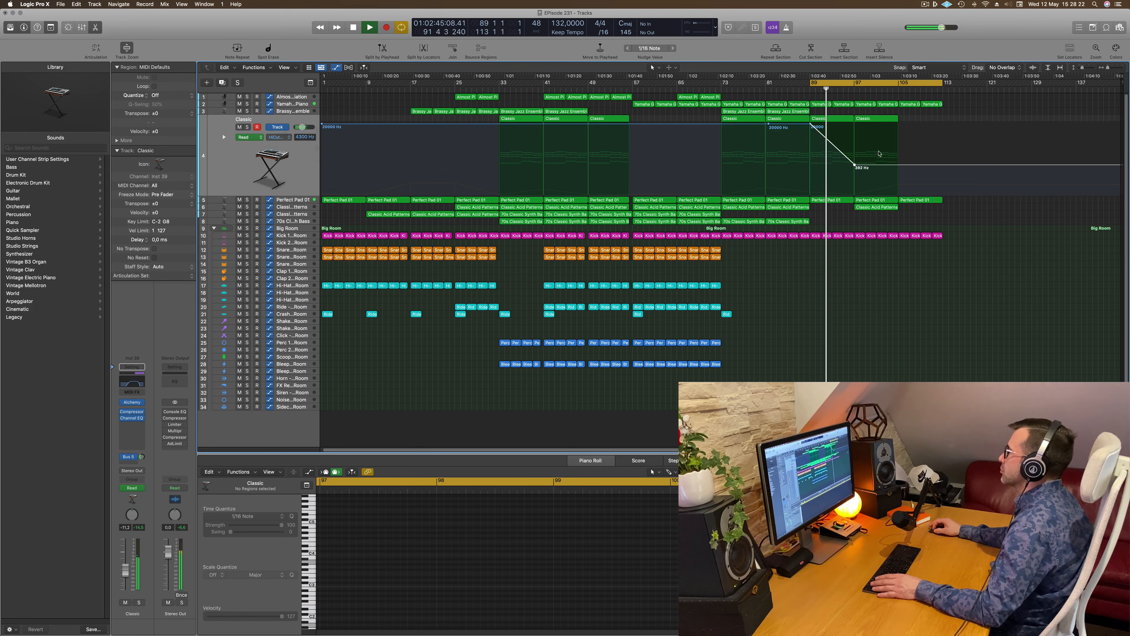
drag(855, 165, 855, 167)
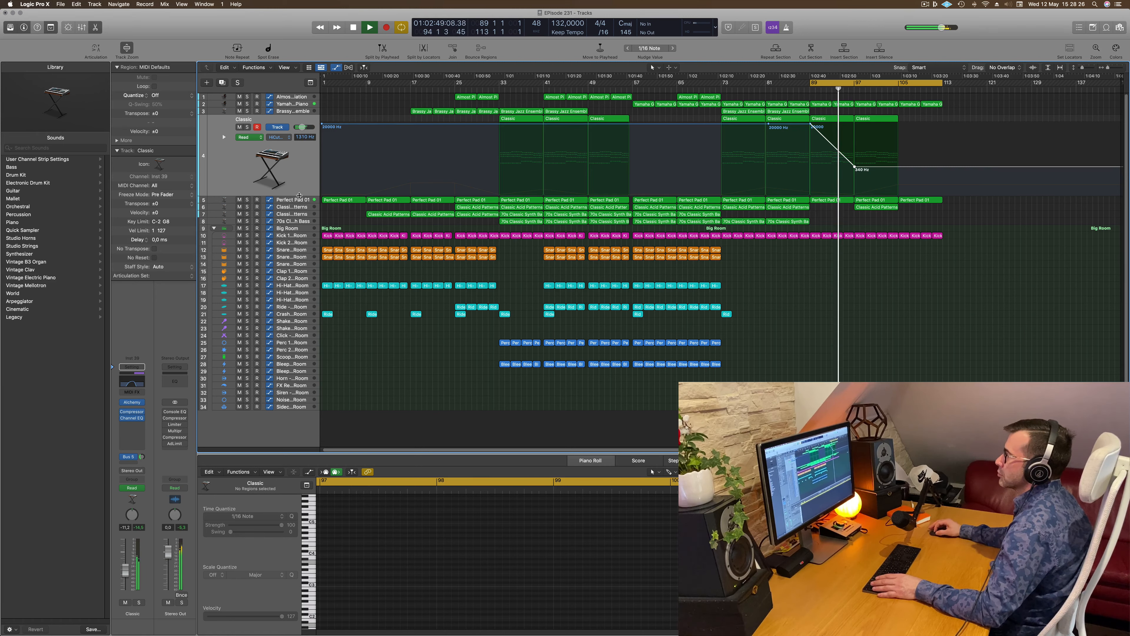
Dip the Perfect Pad 01 cutoff automation to about 14.3% at bar 97 and delete the Classic Acid Patterns region at bars 97–105.
click(302, 204)
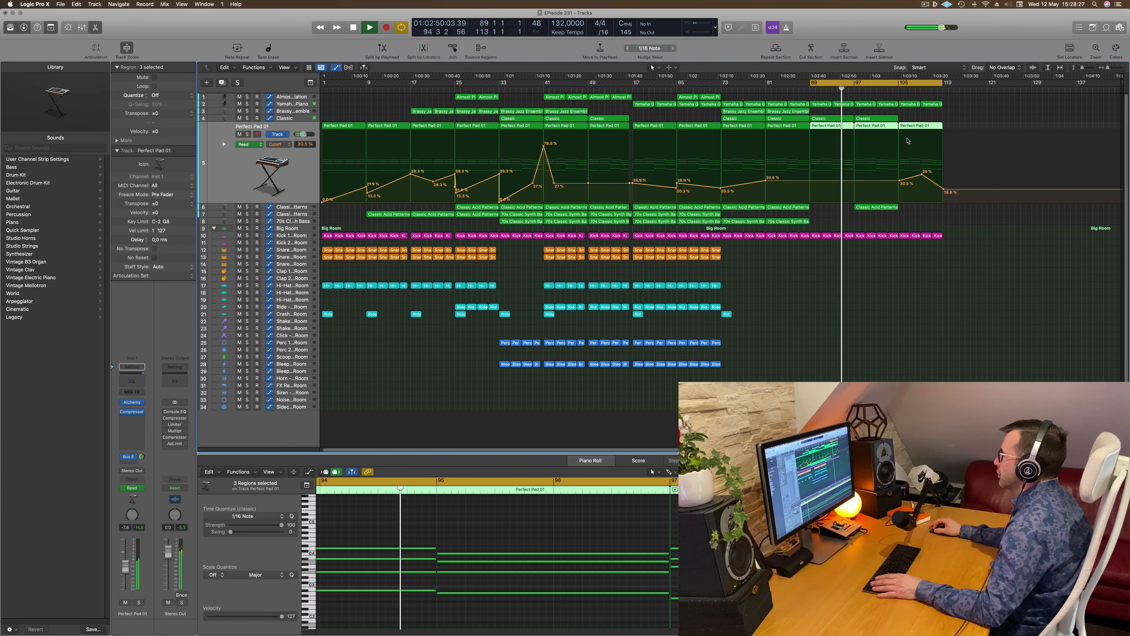
click(811, 183)
drag(856, 182, 854, 195)
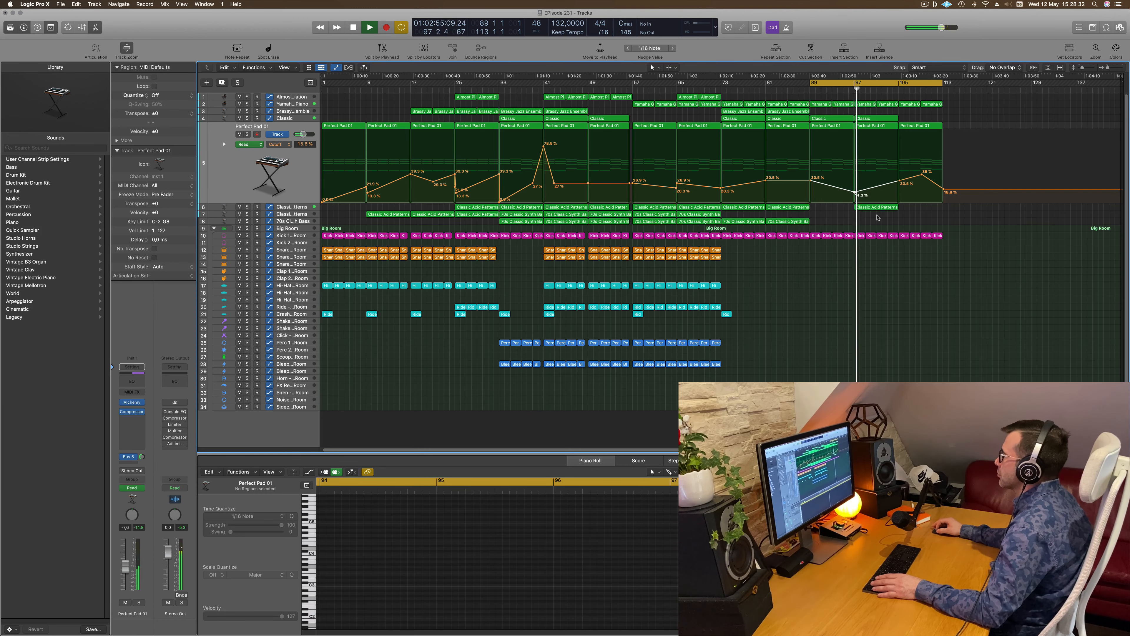
click(878, 210)
key(Delete)
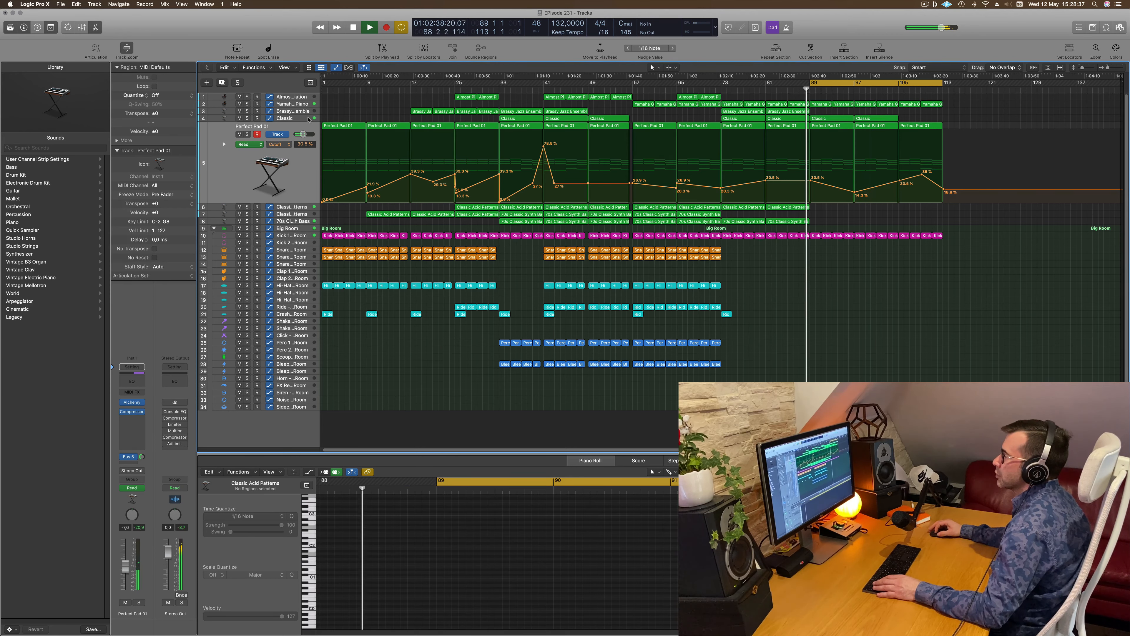
Lower the Classic track's high-cut automation to about 188 Hz at bar 97 and about 165 Hz at bar 105.
click(309, 119)
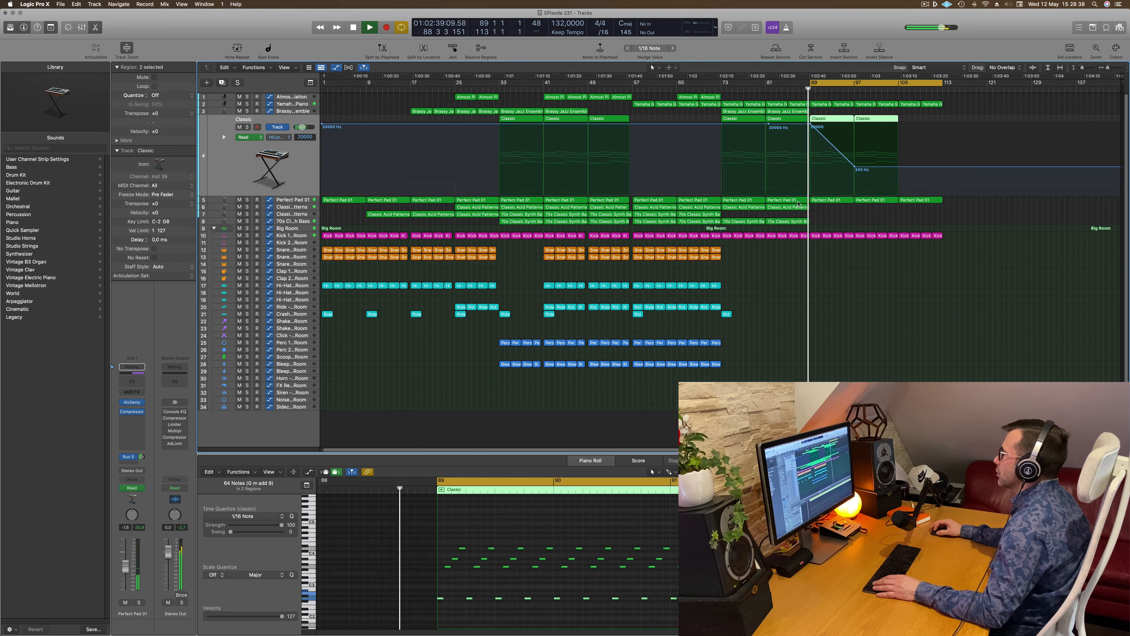
drag(854, 167, 899, 174)
click(898, 173)
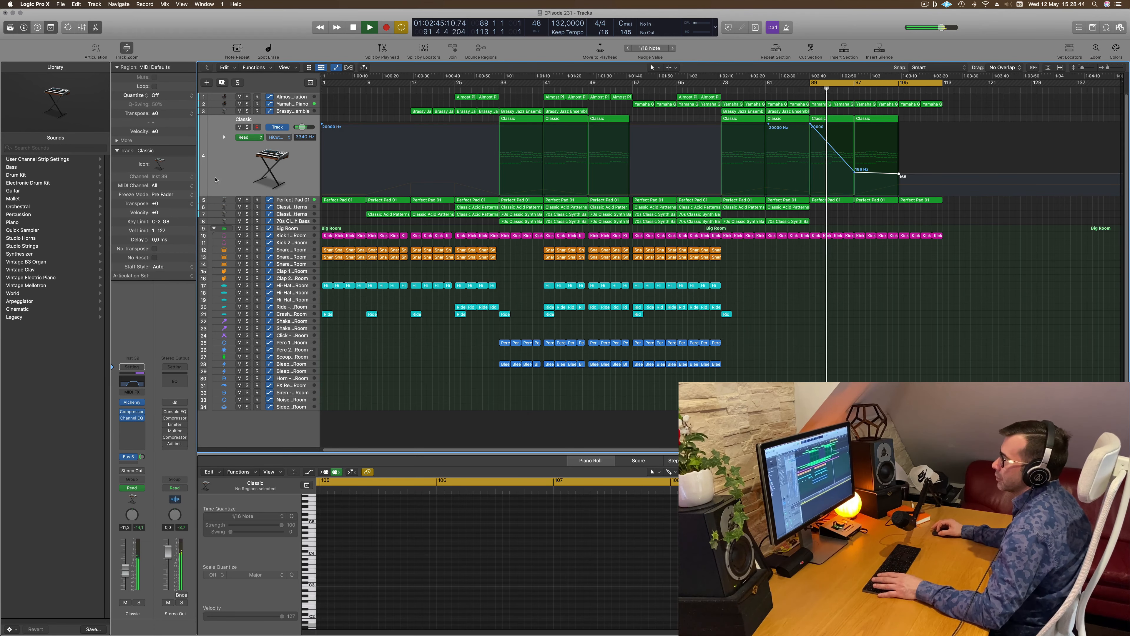
Duplicate the Classic track and copy the Yamaha Grand Piano region at bar 89 onto the new track.
click(222, 82)
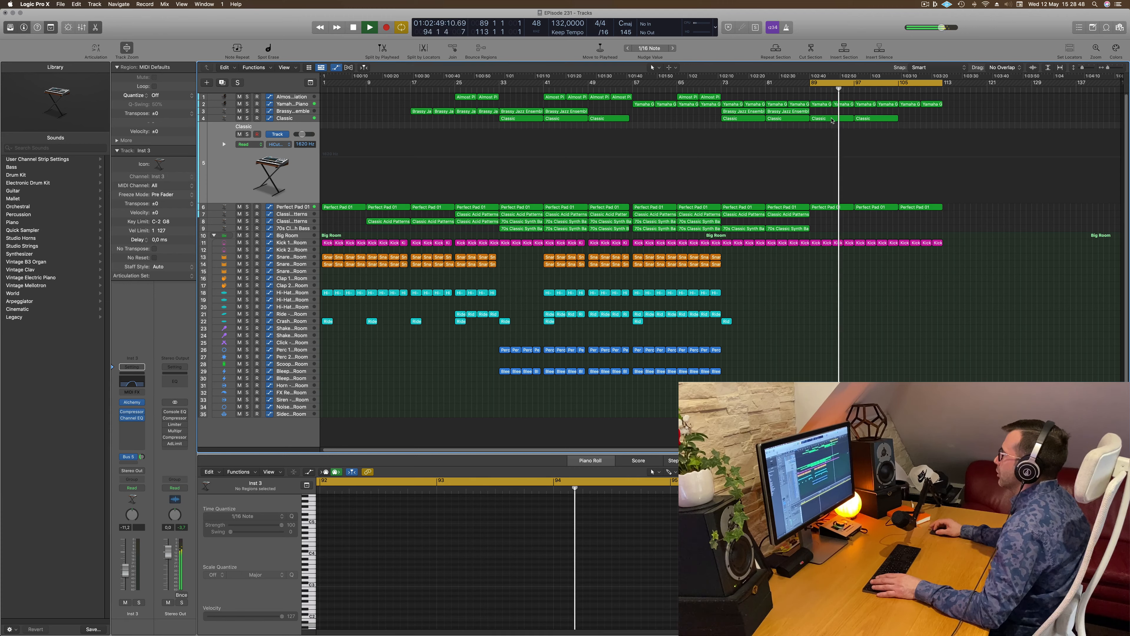
click(820, 104)
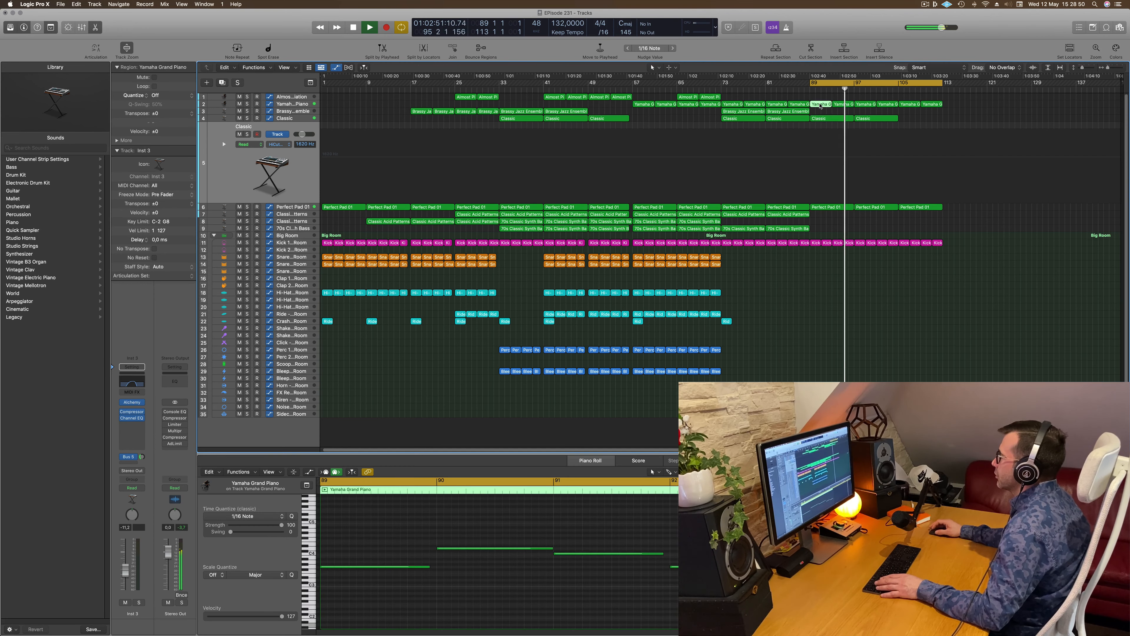
click(829, 208)
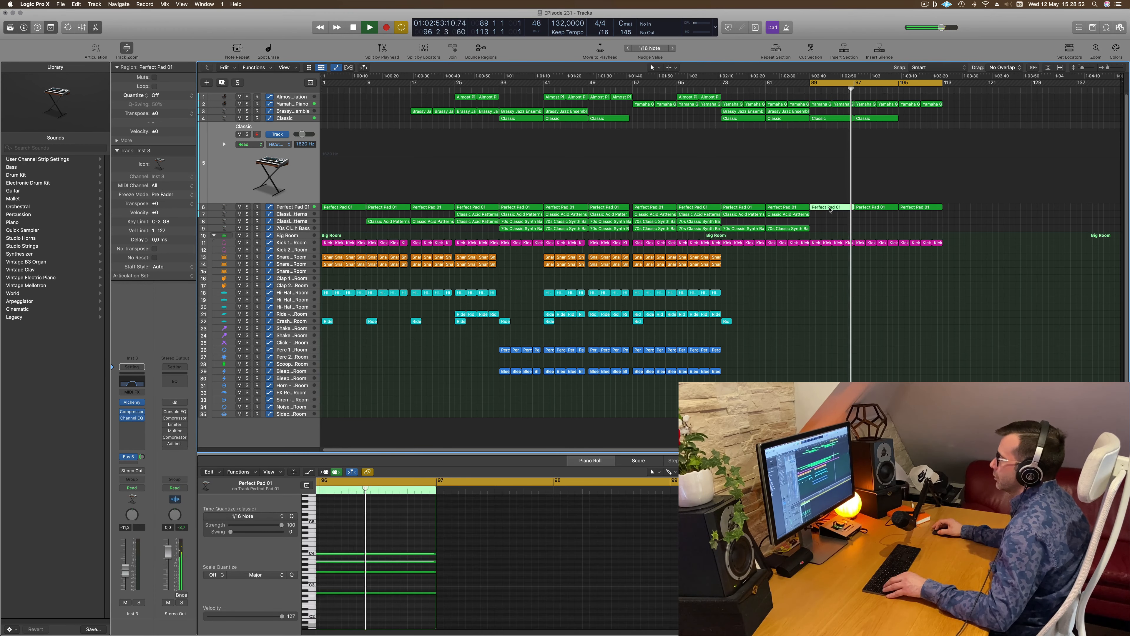
click(820, 105)
drag(820, 106, 821, 187)
Transpose all notes of the copied Yamaha Grand Piano region down two octaves and restart playback.
click(389, 547)
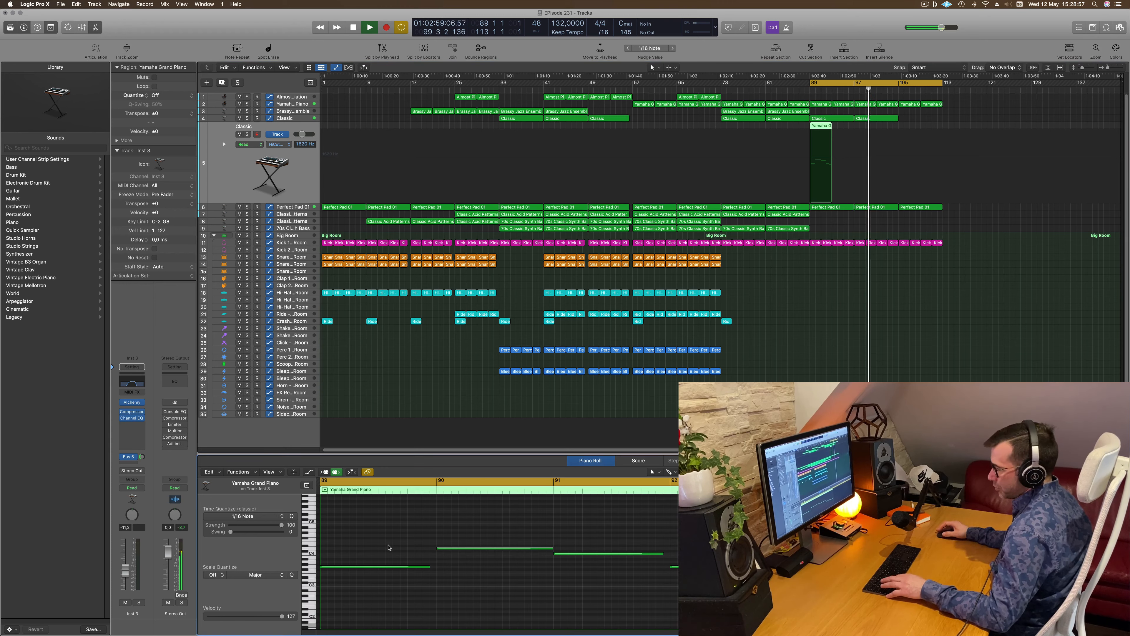
key(super+a)
key(alt+shift+Down)
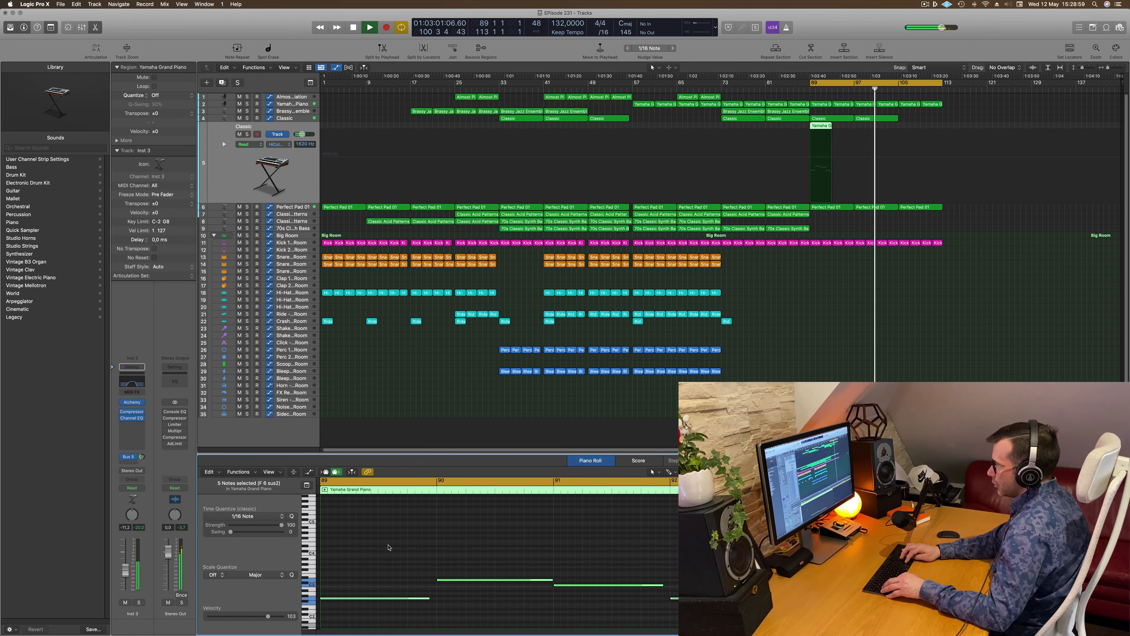
key(alt+shift+Down)
key(space)
key(space)
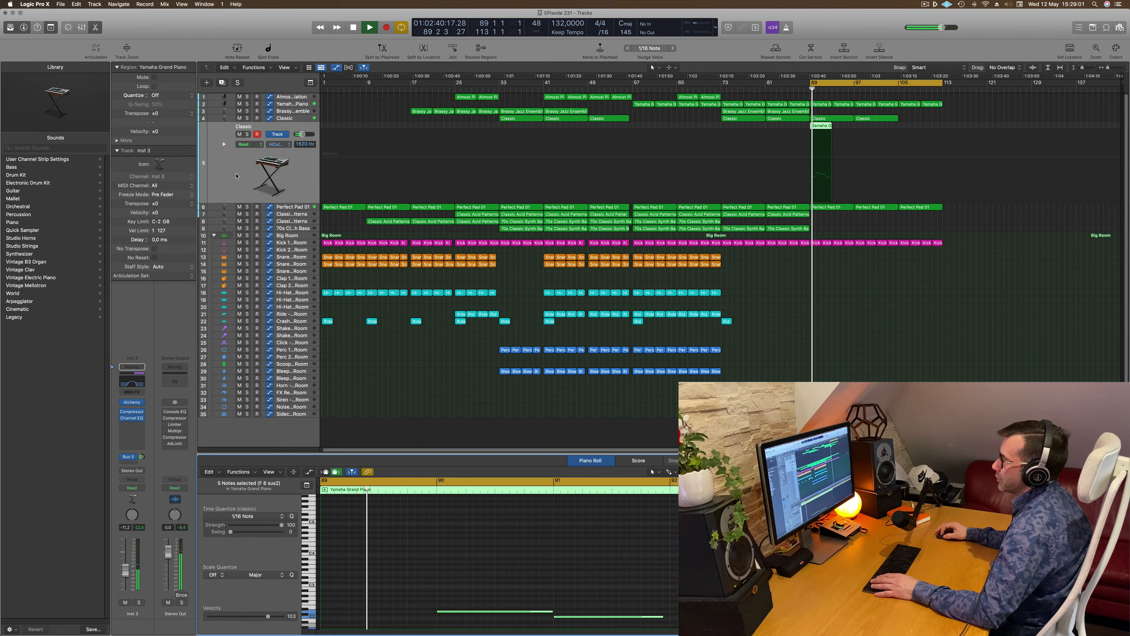
Reset the duplicated track's Channel EQ to its default setting and resume playback.
key(space)
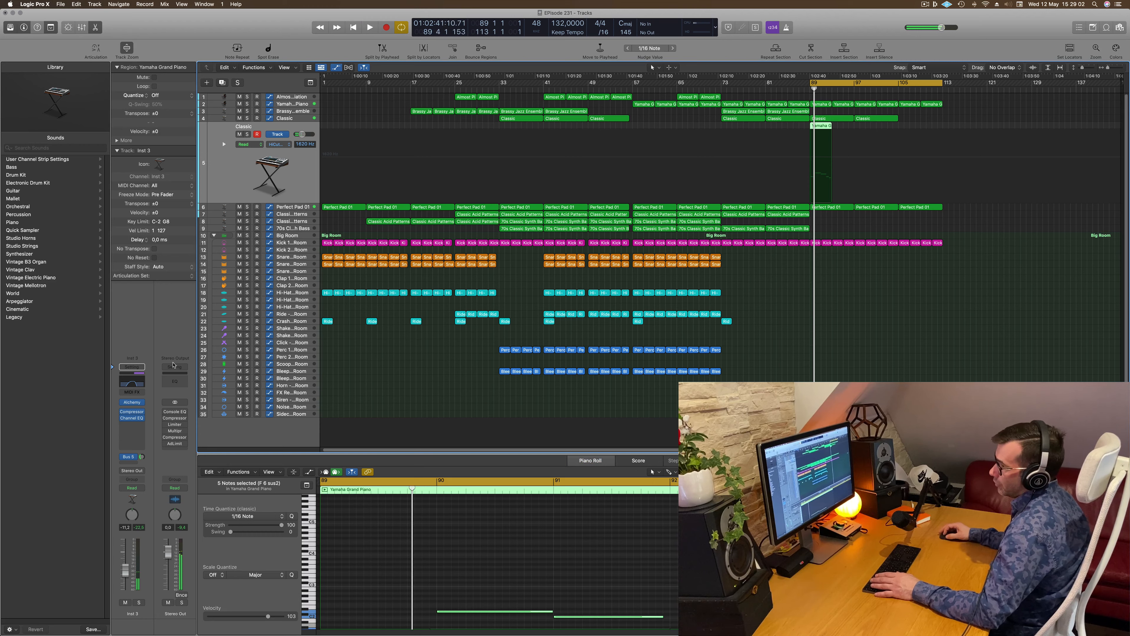
click(130, 385)
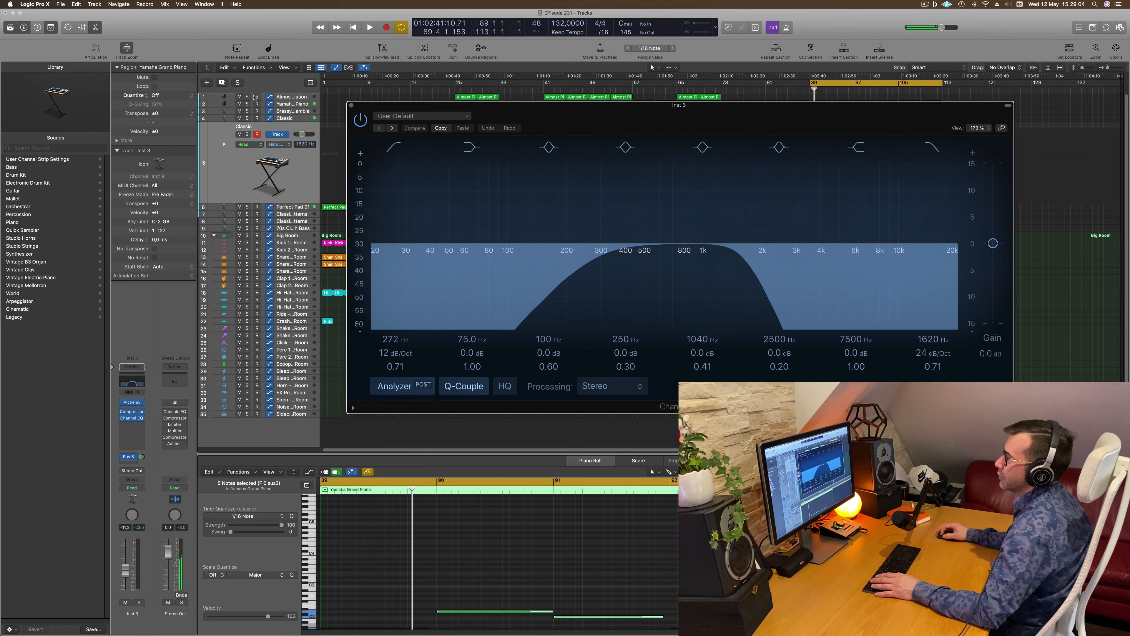
click(421, 115)
click(400, 241)
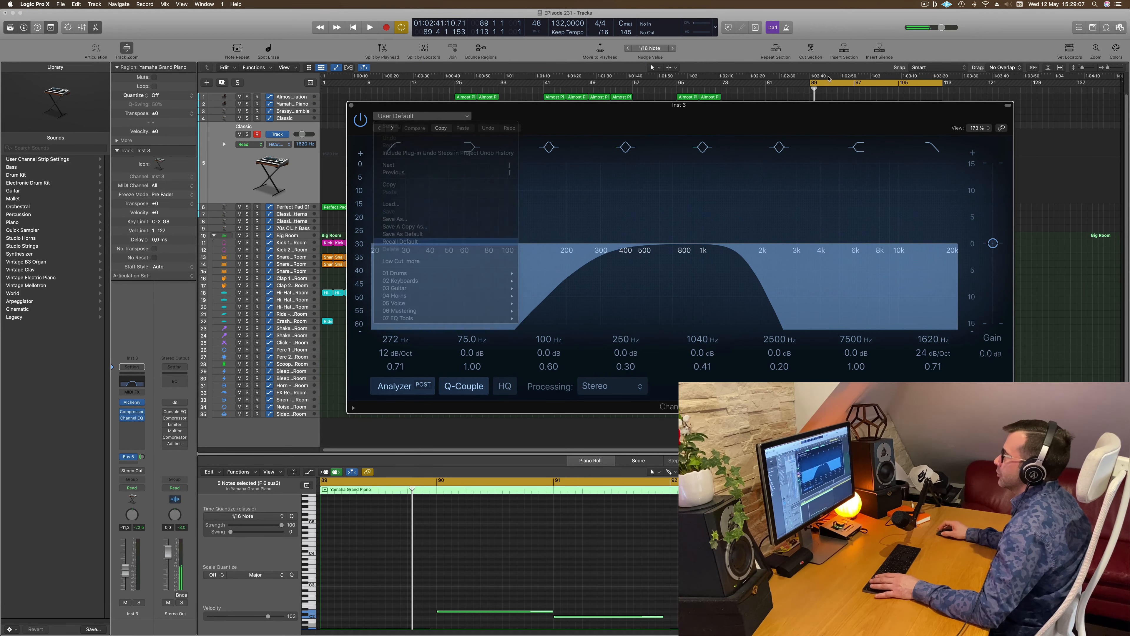
key(space)
drag(469, 103, 448, 112)
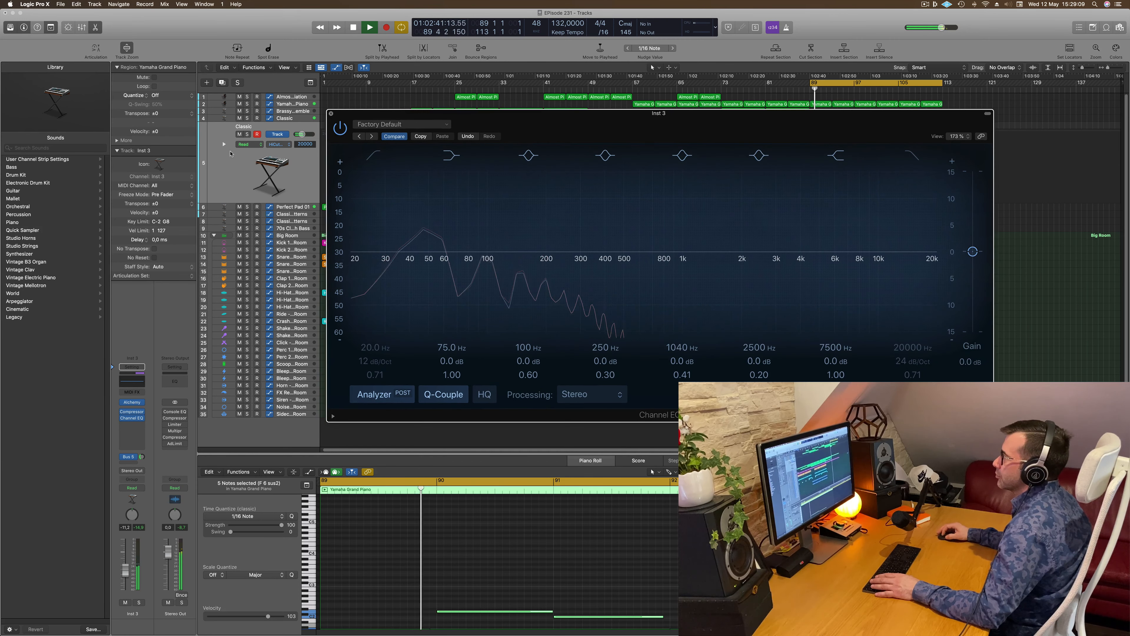
Close the Channel EQ and load the Europa Bass preset from Alchemy's Bass category on the duplicated track.
click(330, 113)
key(space)
key(space)
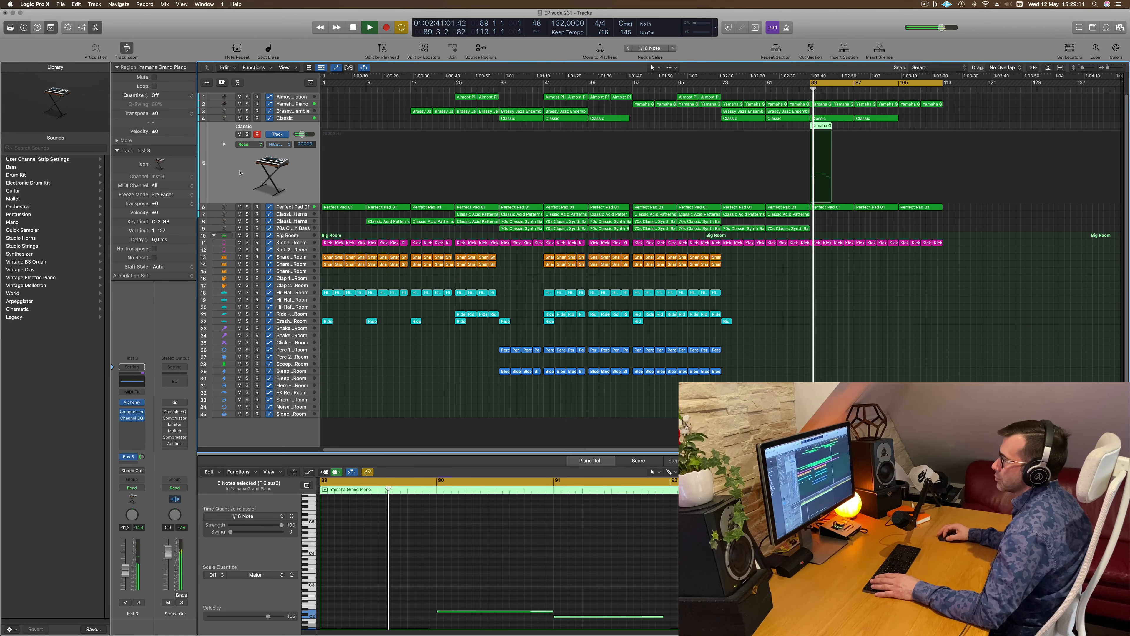
click(133, 402)
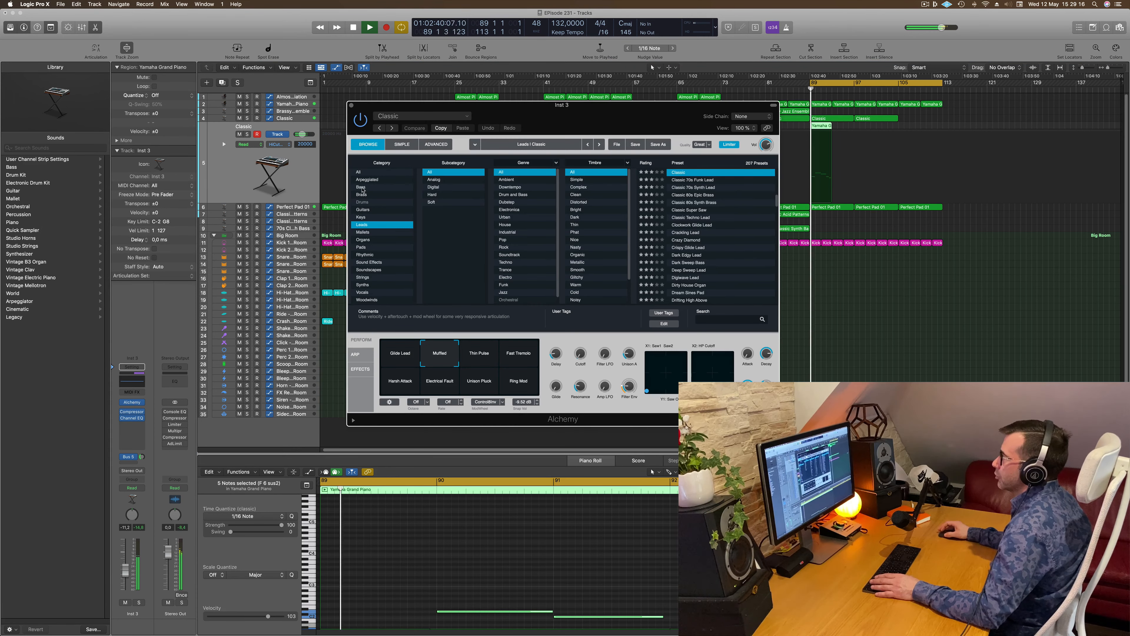
click(362, 187)
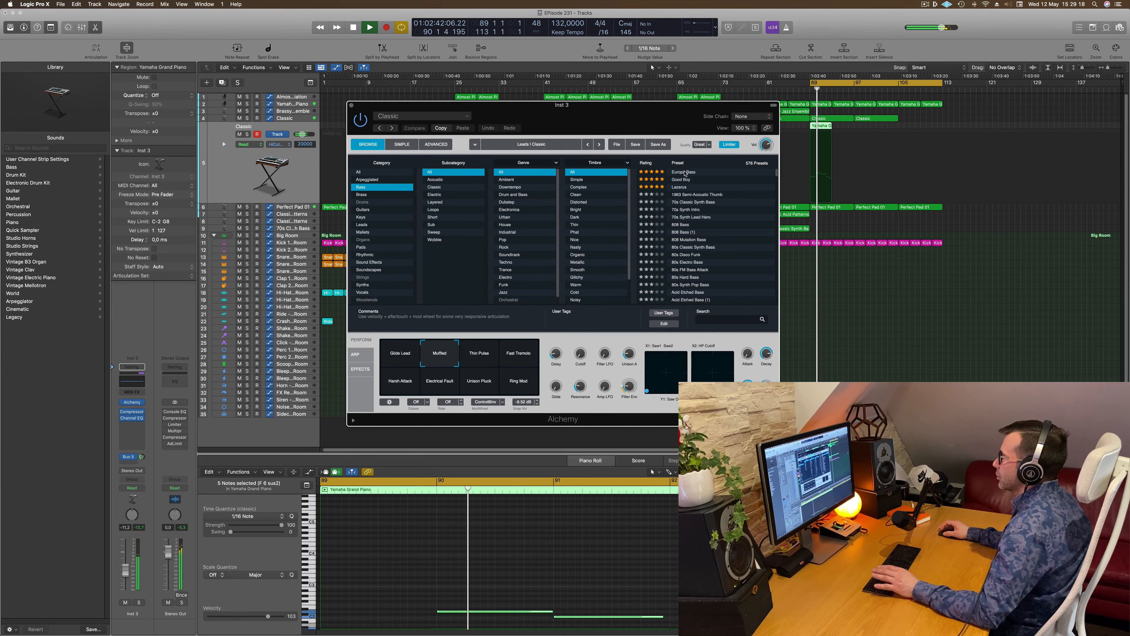
click(686, 173)
Audition the Good Boy, Lazarus, 1963 Semi-Acoustic Thumb and 70s Classic Synth Bass presets during playback.
drag(569, 106, 666, 102)
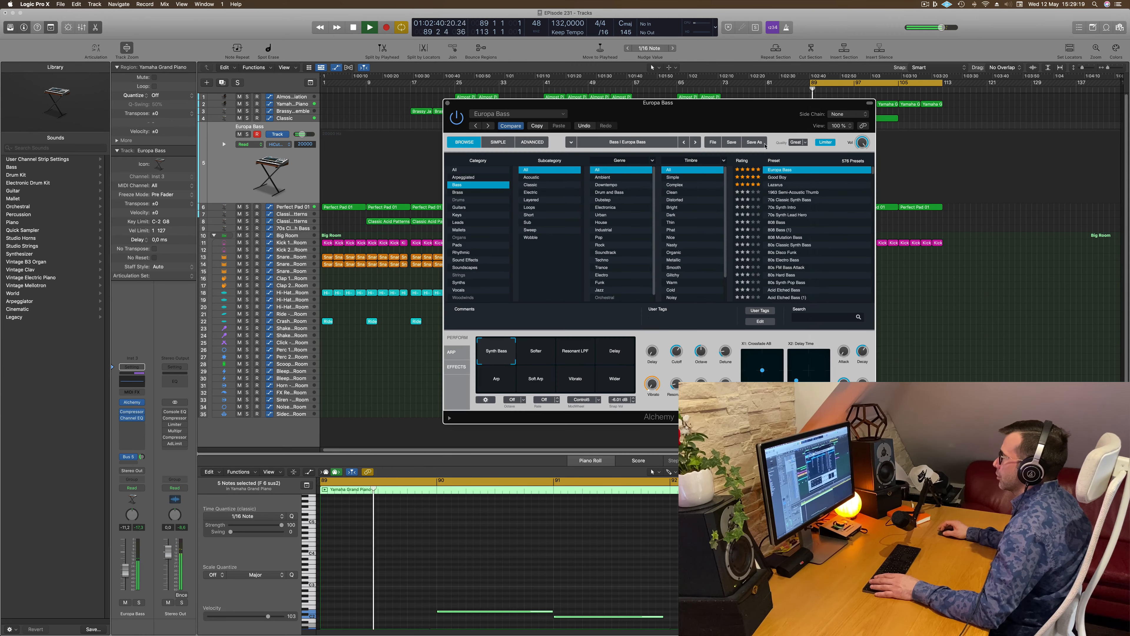
click(777, 178)
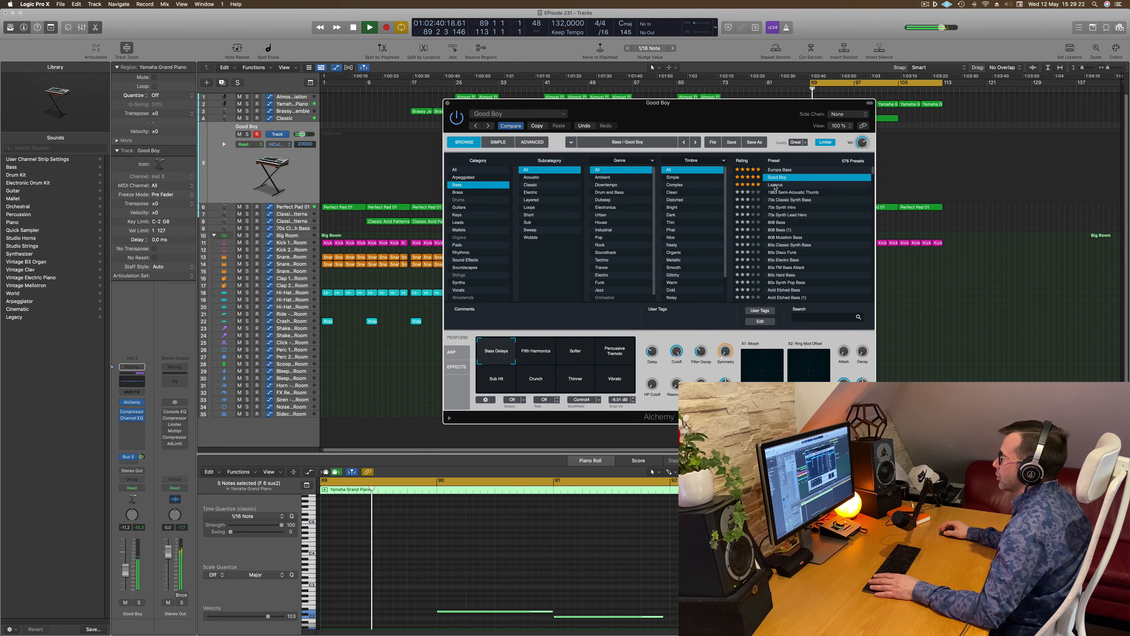
click(774, 185)
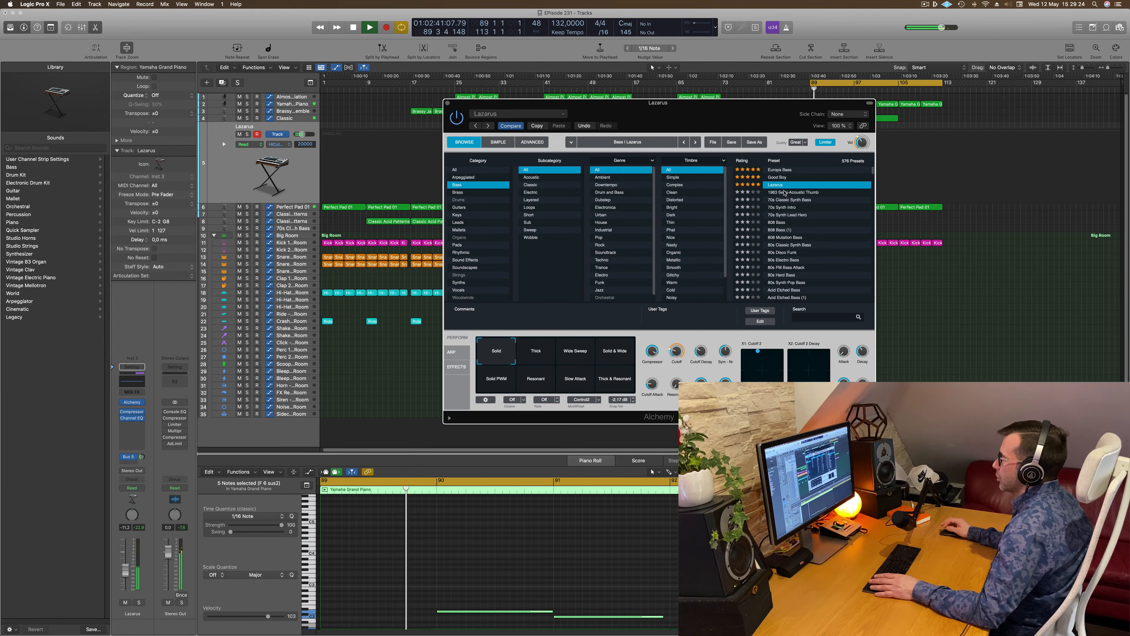
click(785, 192)
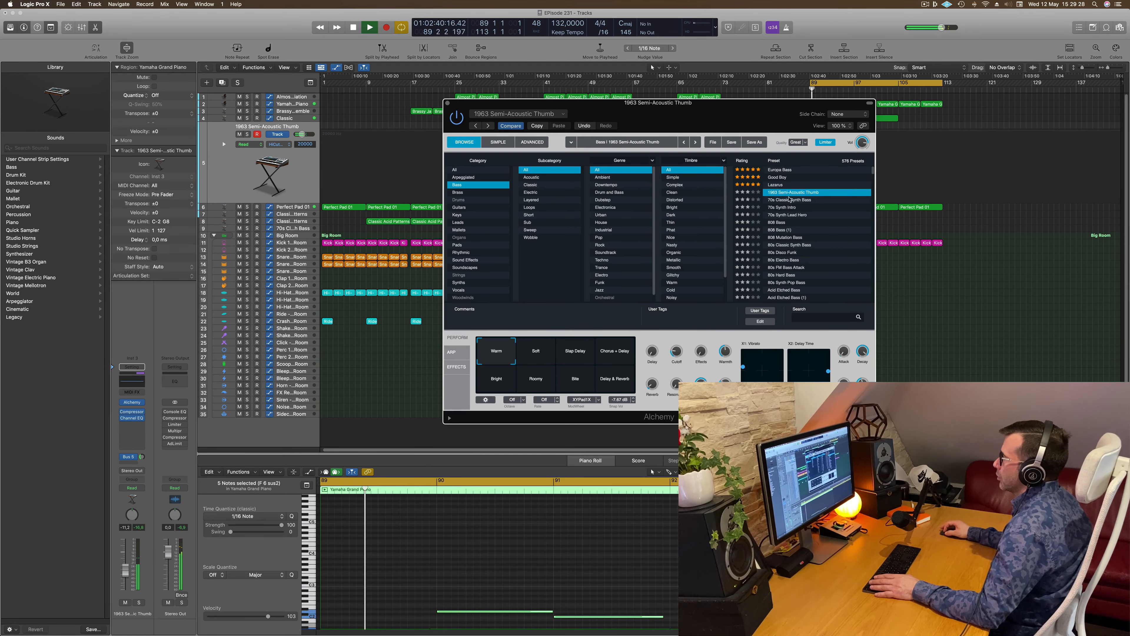
click(789, 200)
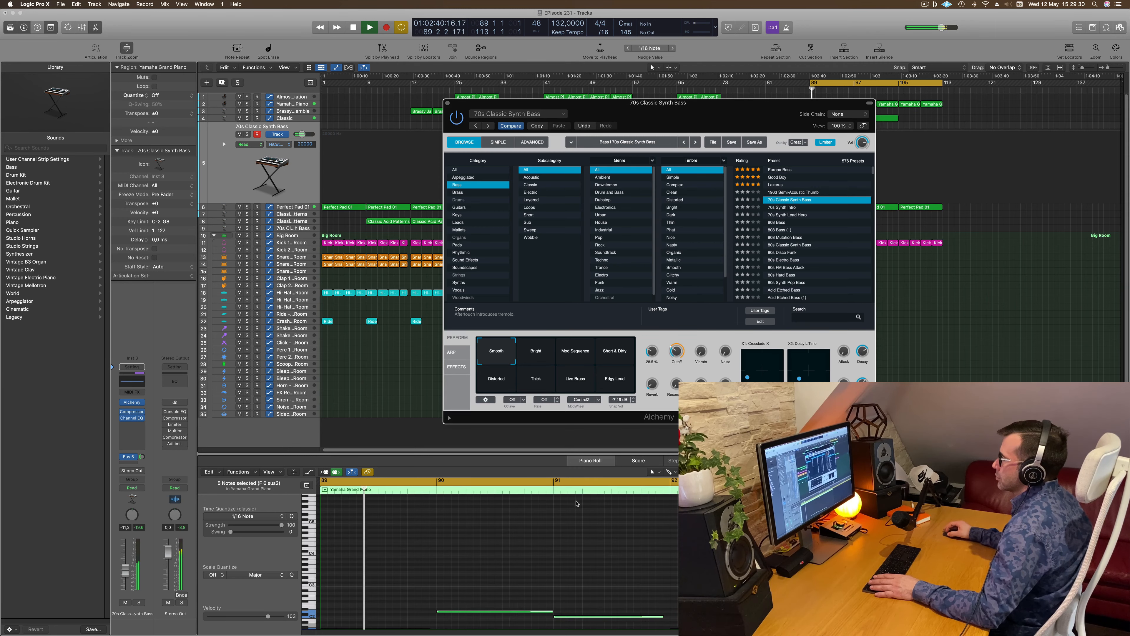
Transpose the selected notes of the copied Yamaha Grand Piano region down one octave and restart playback.
scroll(576, 503, down, 5)
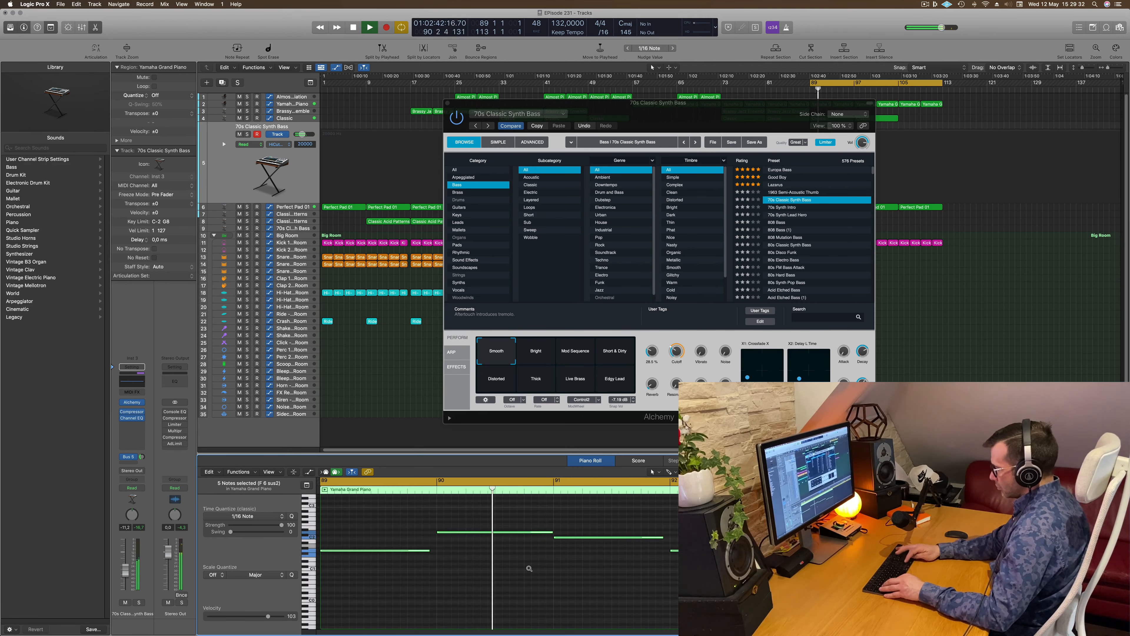
key(alt+shift+Down)
key(space)
key(space)
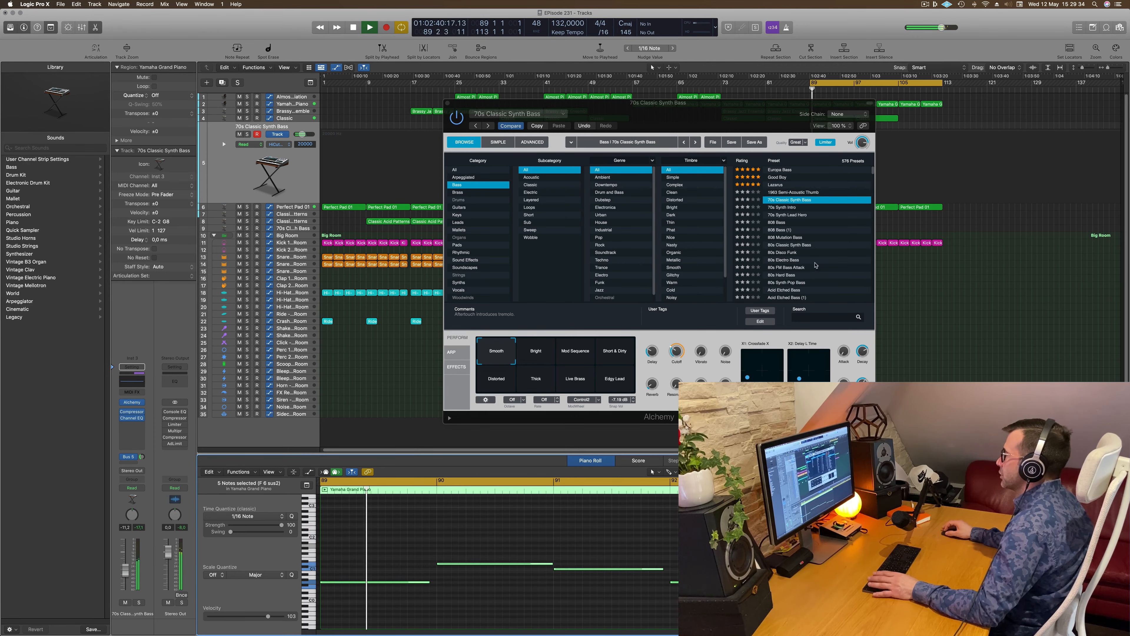
Audition the 808 Bass, 808 Mutation Bass, 80s Disco Funk and 80s FM Bass Attack presets.
click(796, 222)
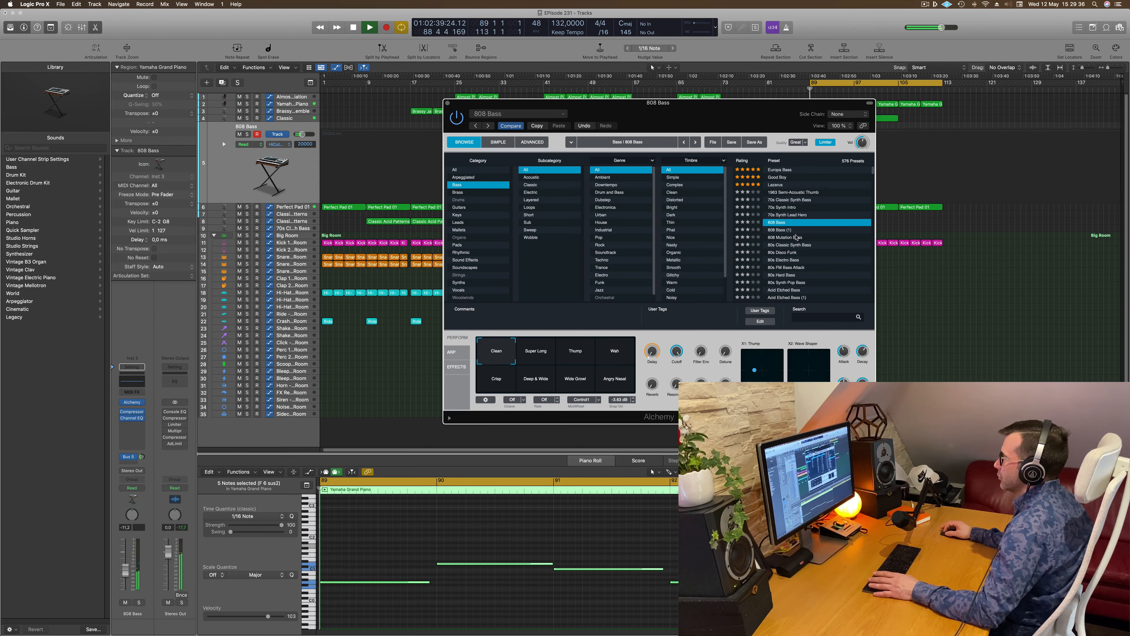
click(779, 238)
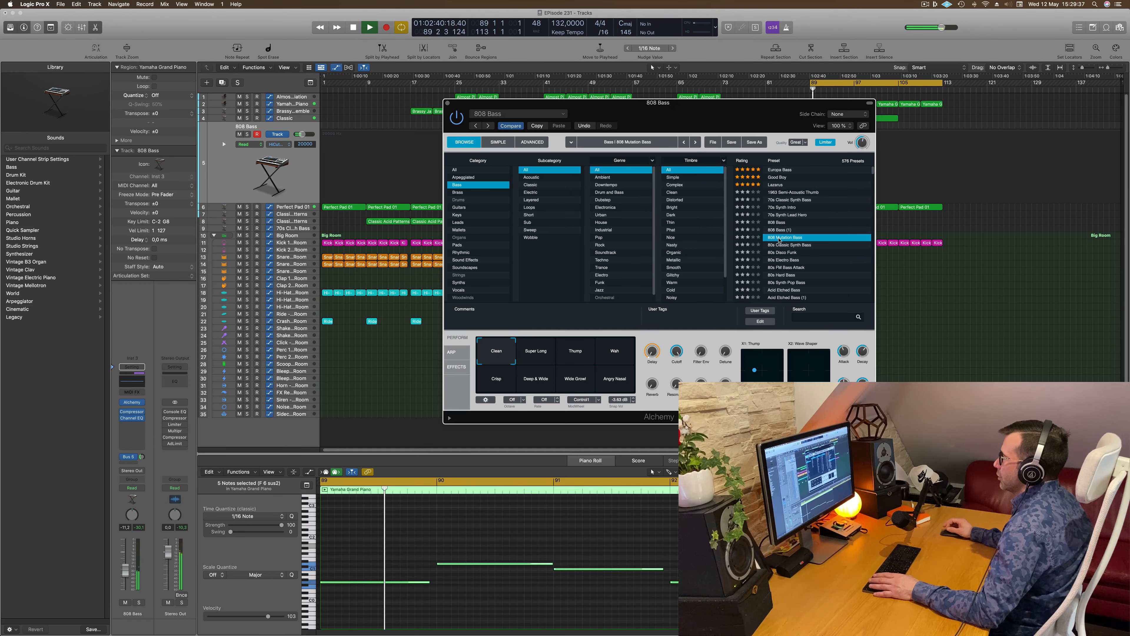
click(781, 253)
scroll(785, 247, down, 3)
click(790, 241)
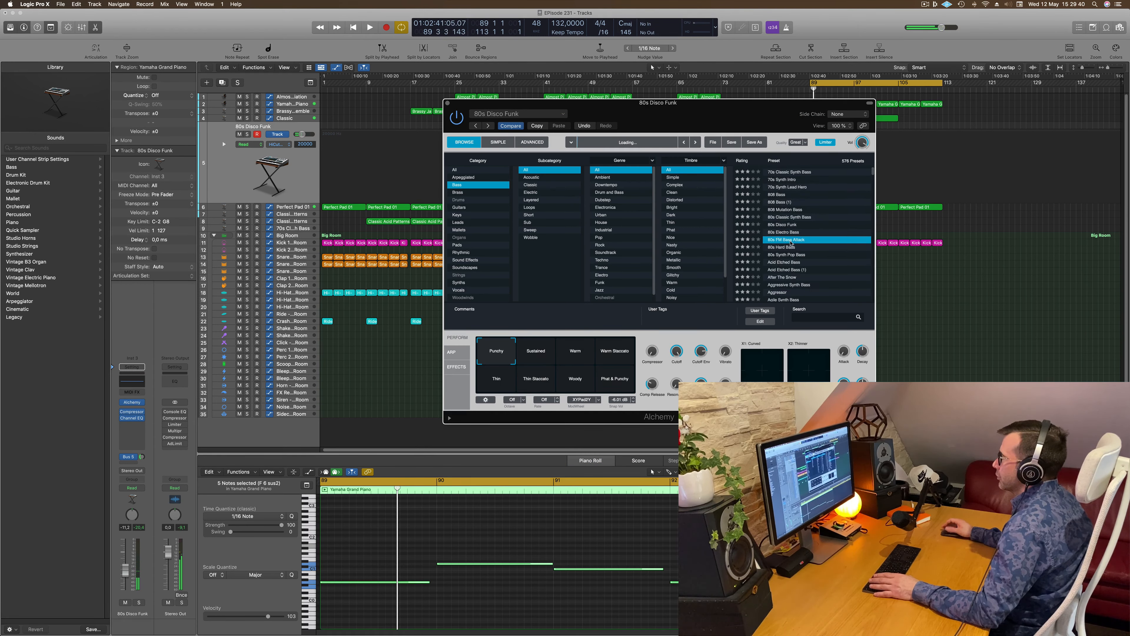
key(space)
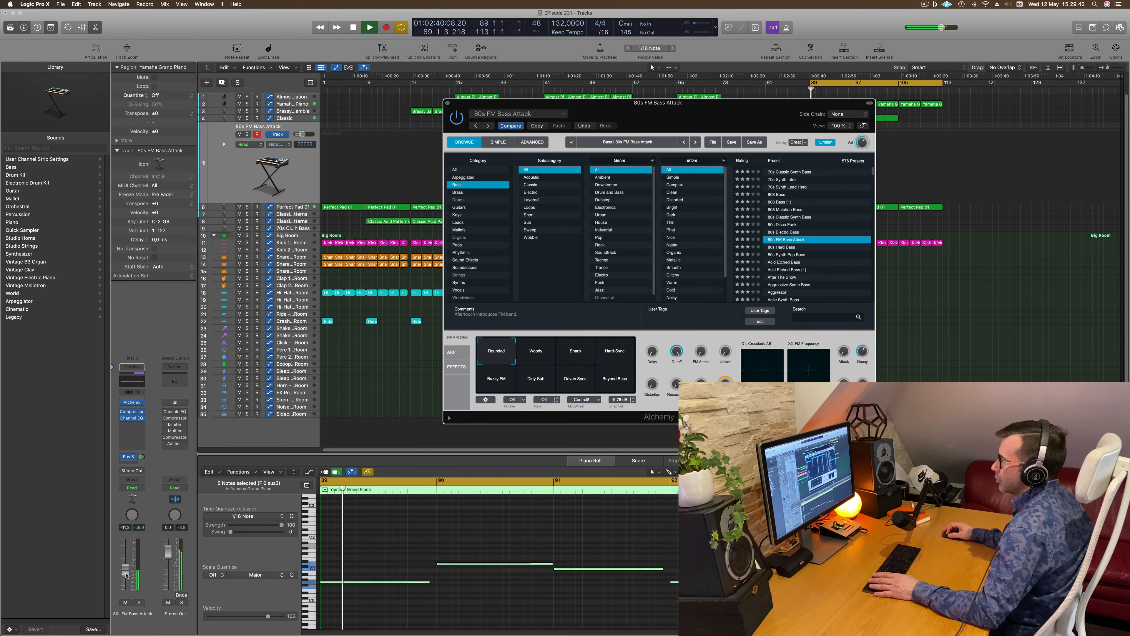
Raise the bass track's volume to about -0.2 dB and restart playback.
click(125, 555)
key(space)
key(space)
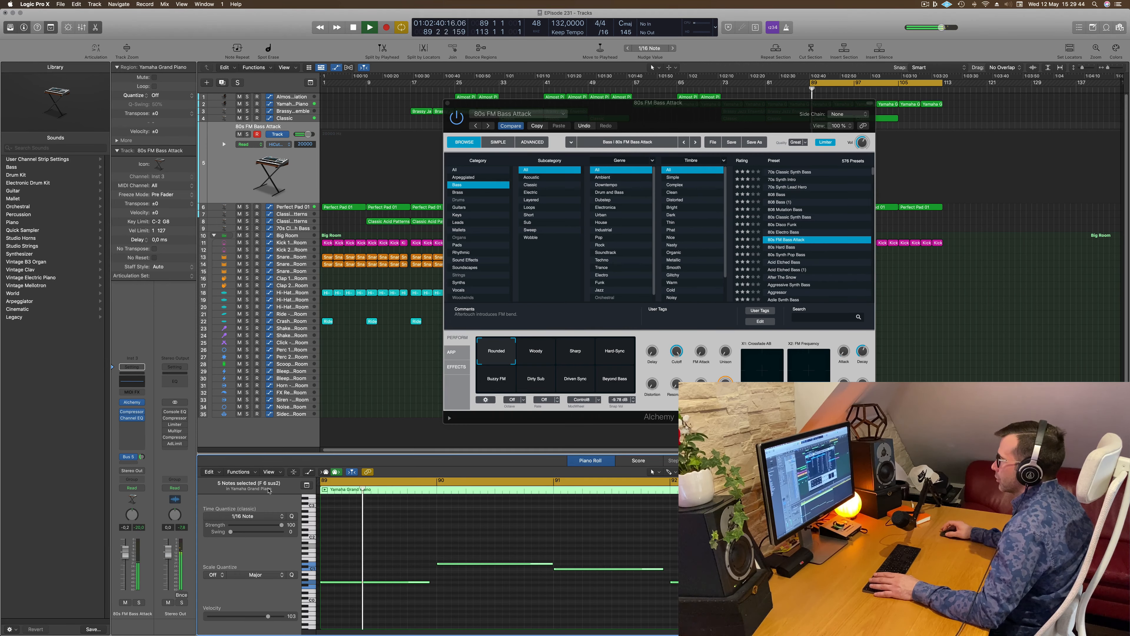
Try the Acid Etched Bass and Aggressor presets, and load Agile Synth Bass.
click(786, 262)
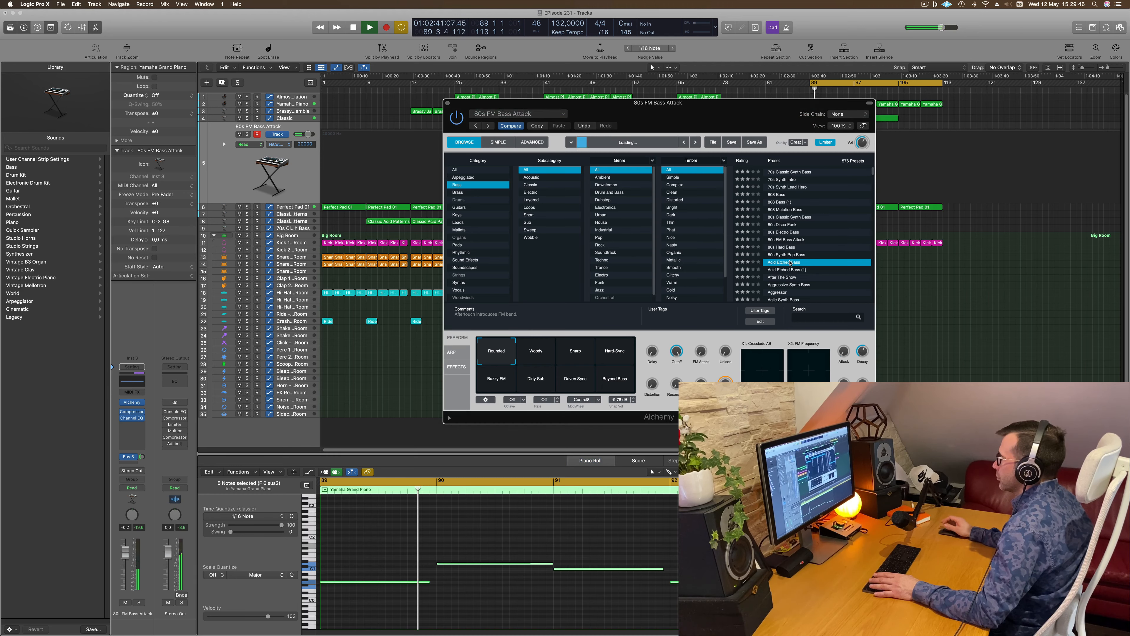
scroll(806, 254, down, 2)
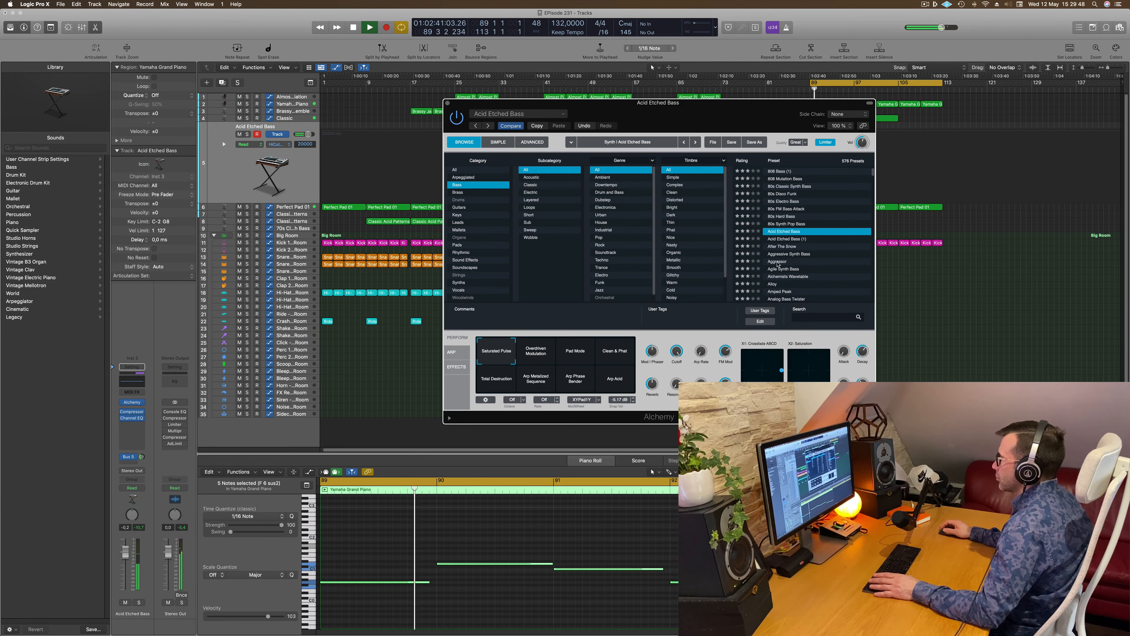
click(778, 262)
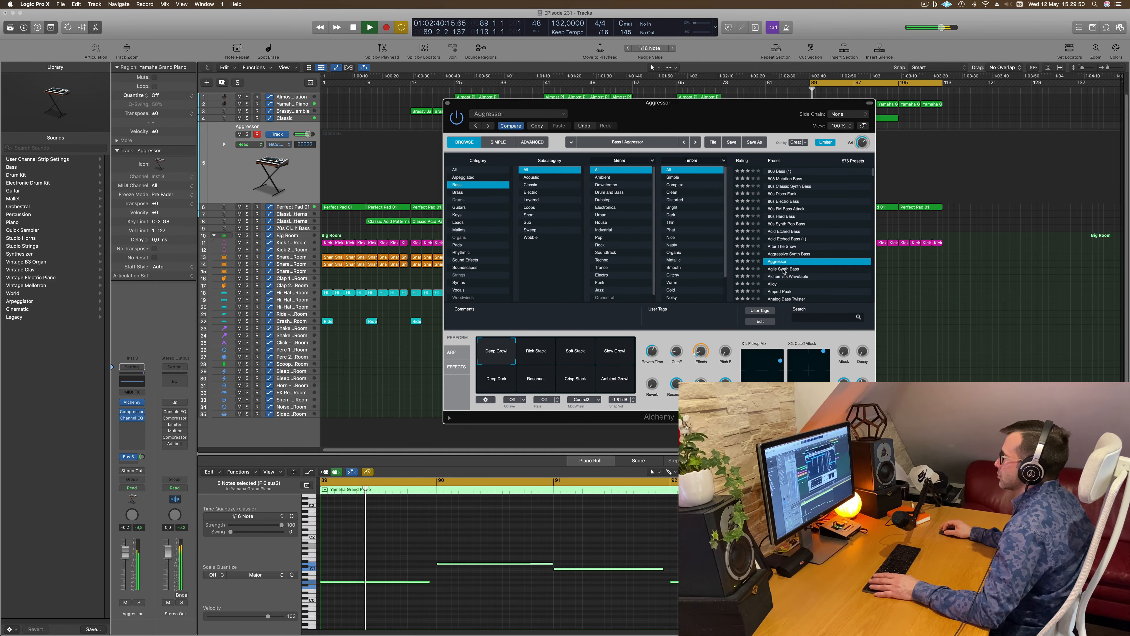
click(784, 269)
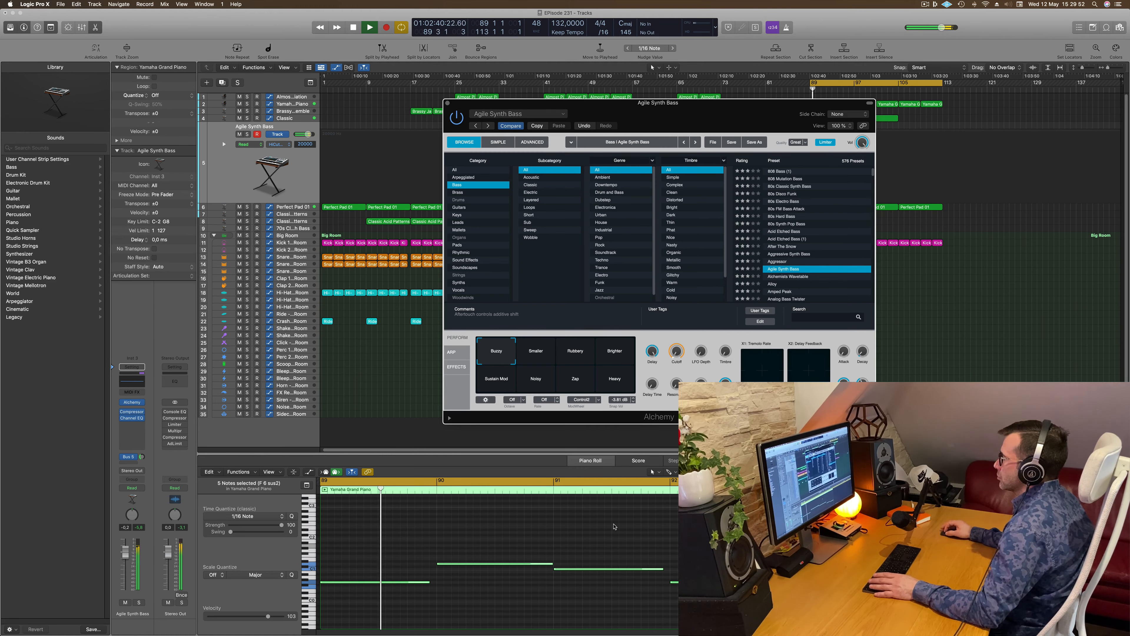
Transpose all notes of the copied piano region up one octave, close Alchemy and replay the section.
click(601, 529)
key(super+a)
key(alt+shift+Up)
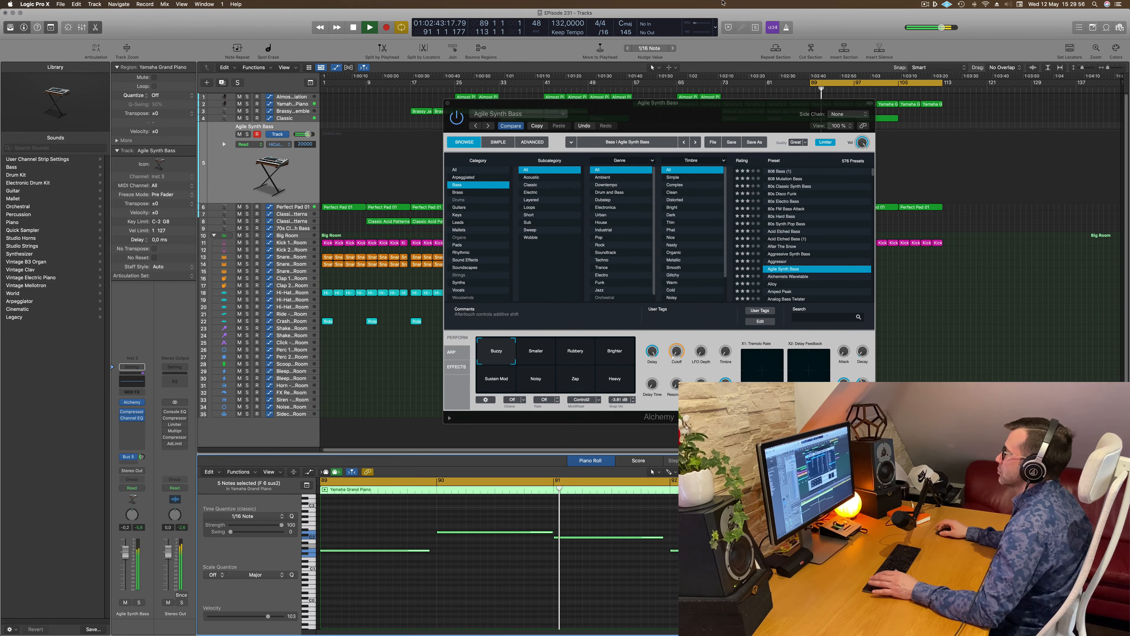
drag(653, 111, 676, 283)
click(471, 274)
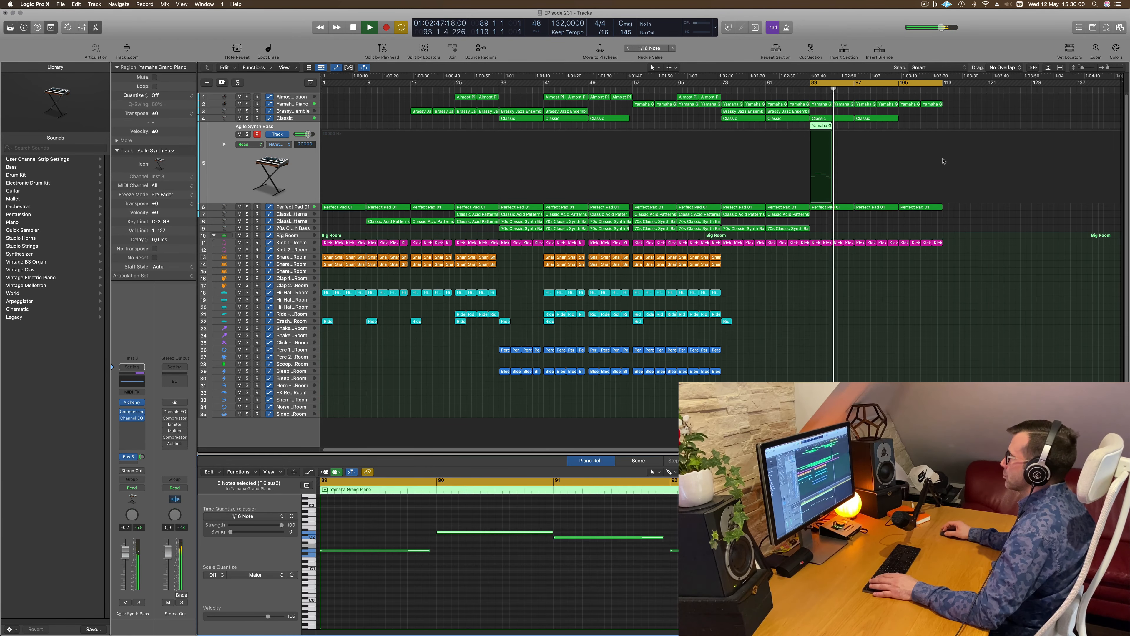
key(space)
key(space)
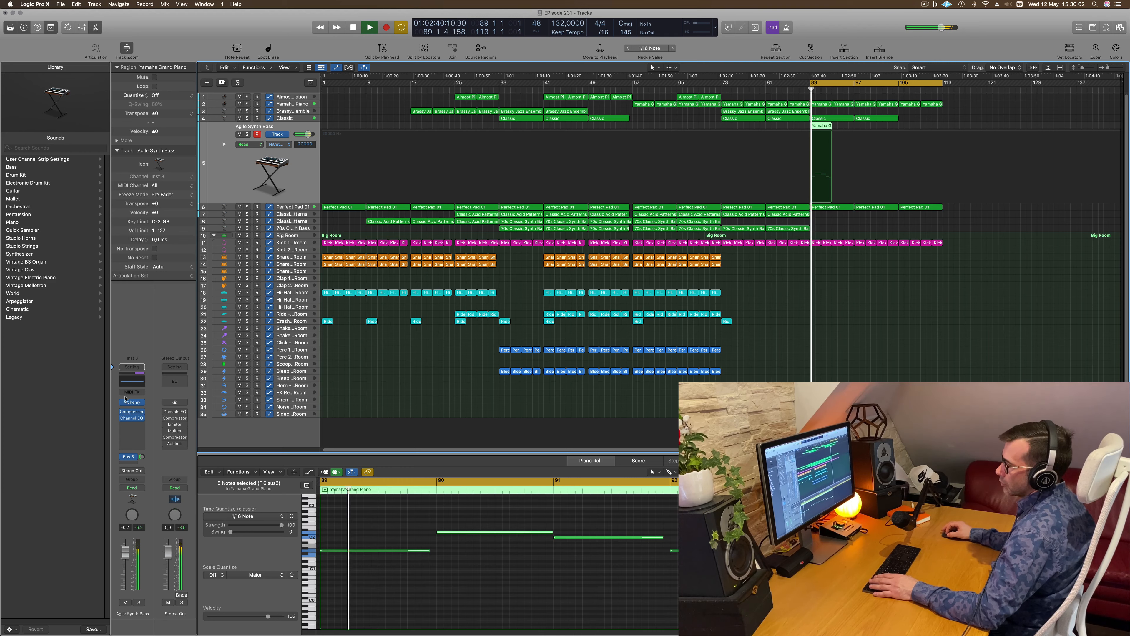
Compare Agile Synth Bass's Rubbery, Brighter, Sustain Mod, Noisy and Zap snapshots, choose Heavy, close Alchemy and stop playback.
key(v)
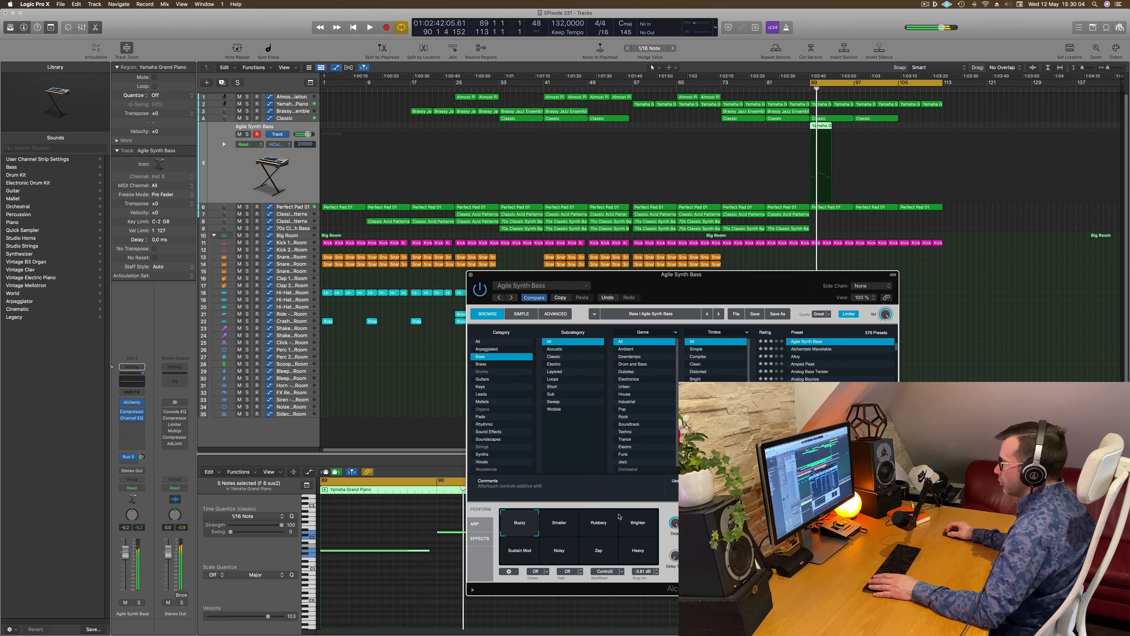
click(598, 522)
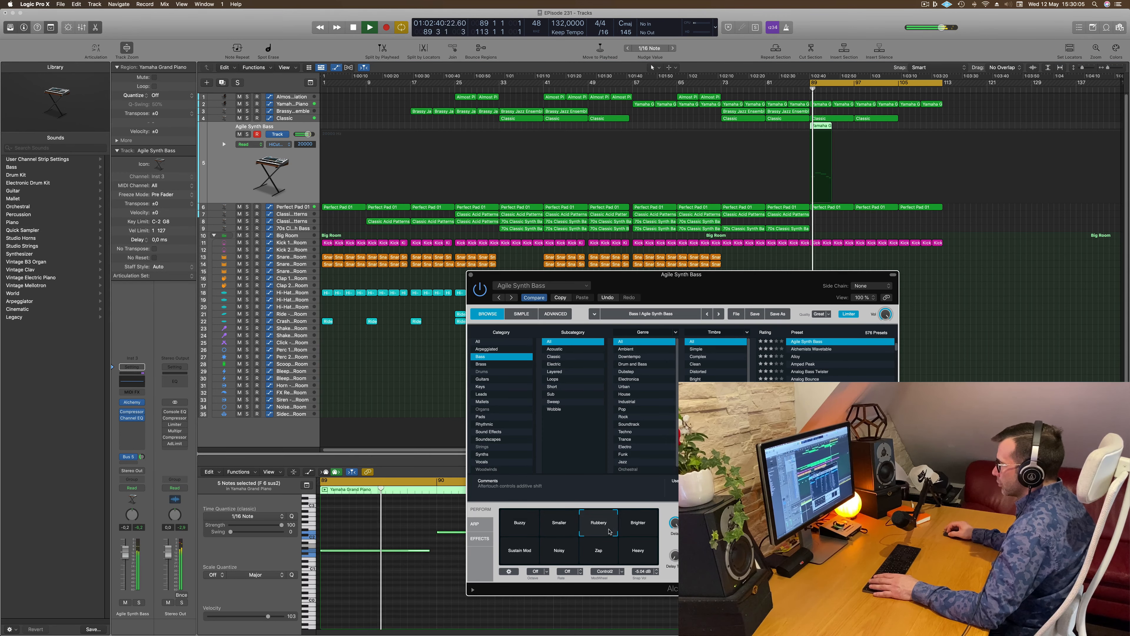
click(634, 527)
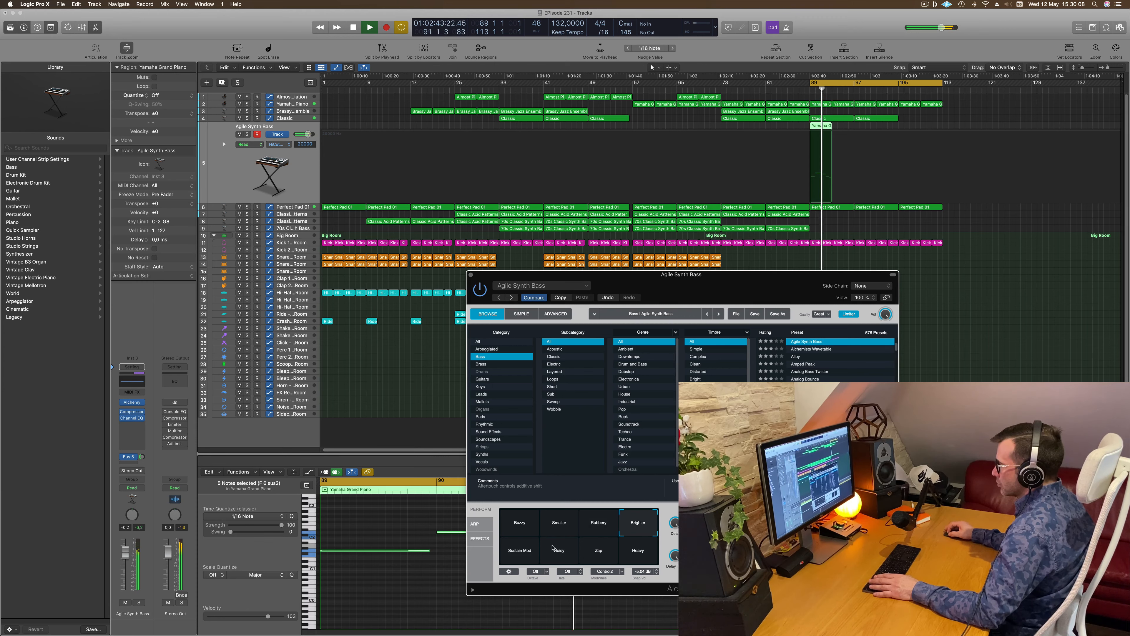
click(534, 550)
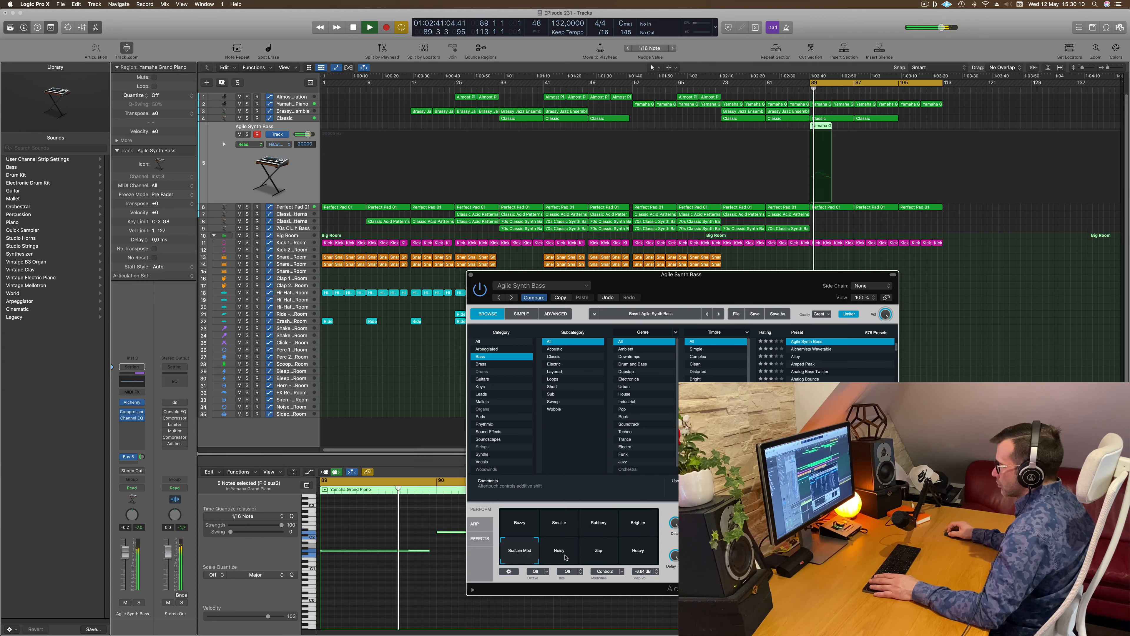
click(564, 556)
click(598, 555)
click(632, 556)
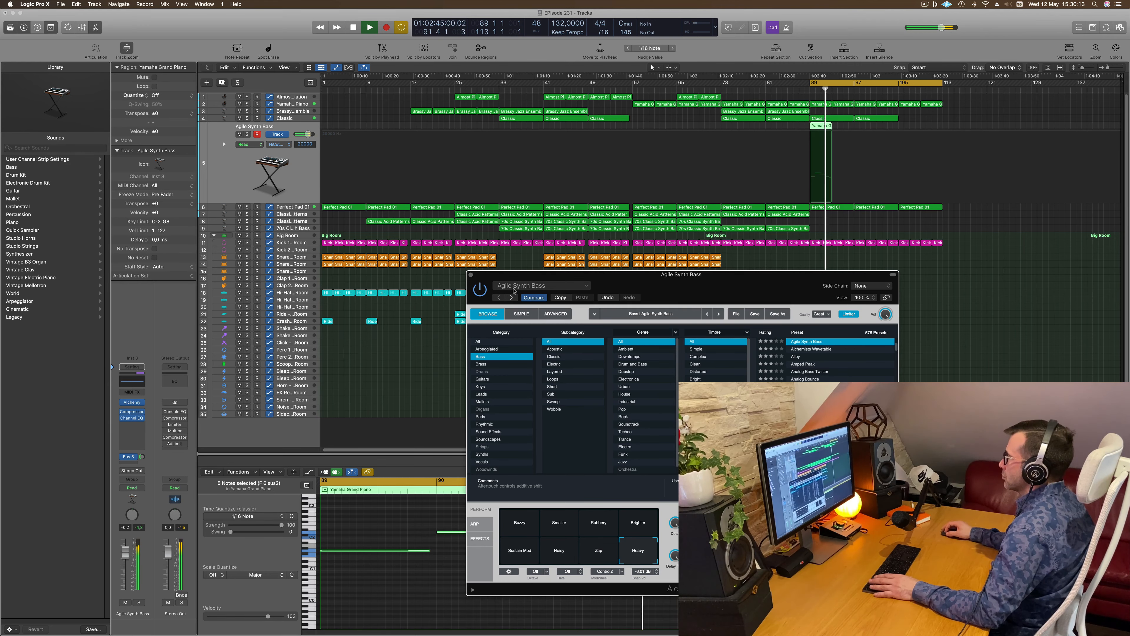
drag(796, 275, 661, 300)
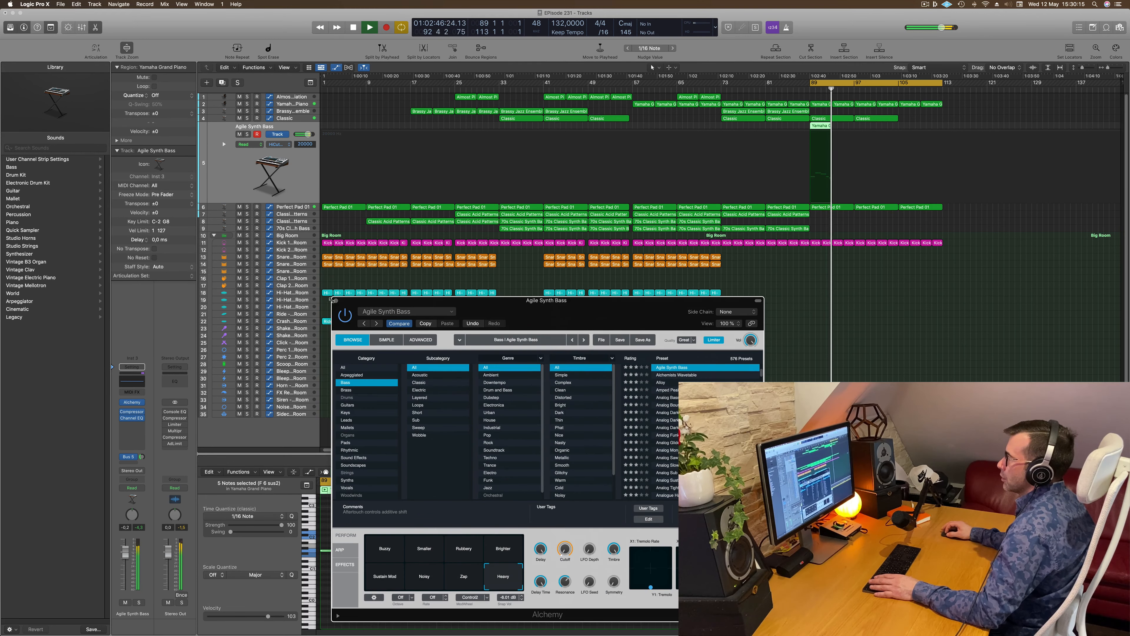
key(super+w)
key(space)
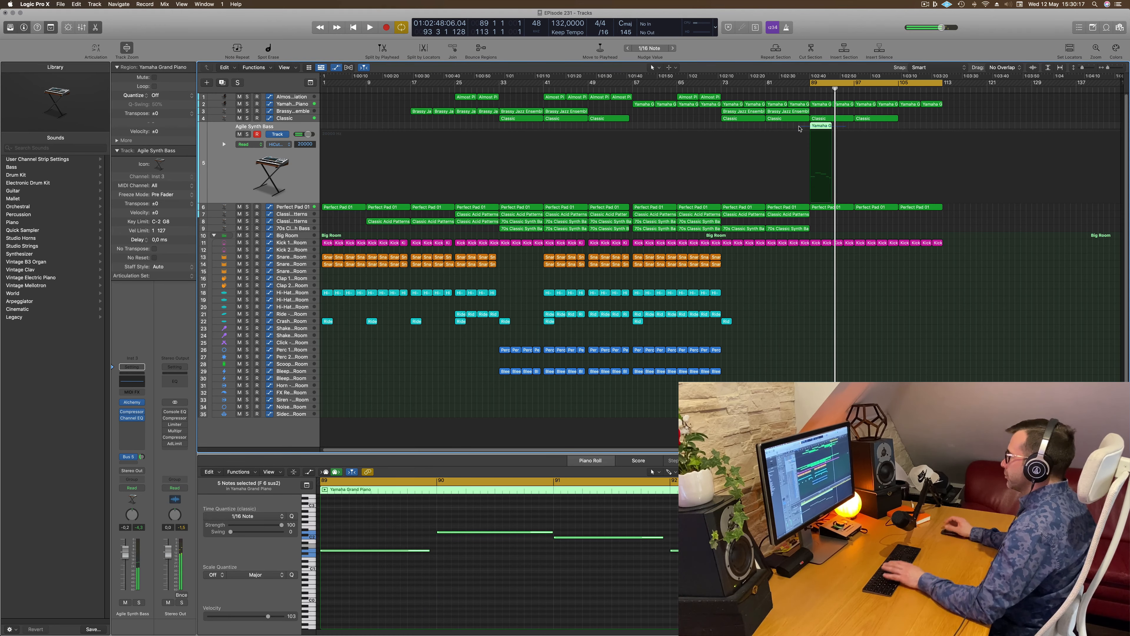
Replace the Yamaha Grand Piano region on the Agile Synth Bass track with a copy of the Perfect Pad 01 region at bar 89.
key(Delete)
click(825, 208)
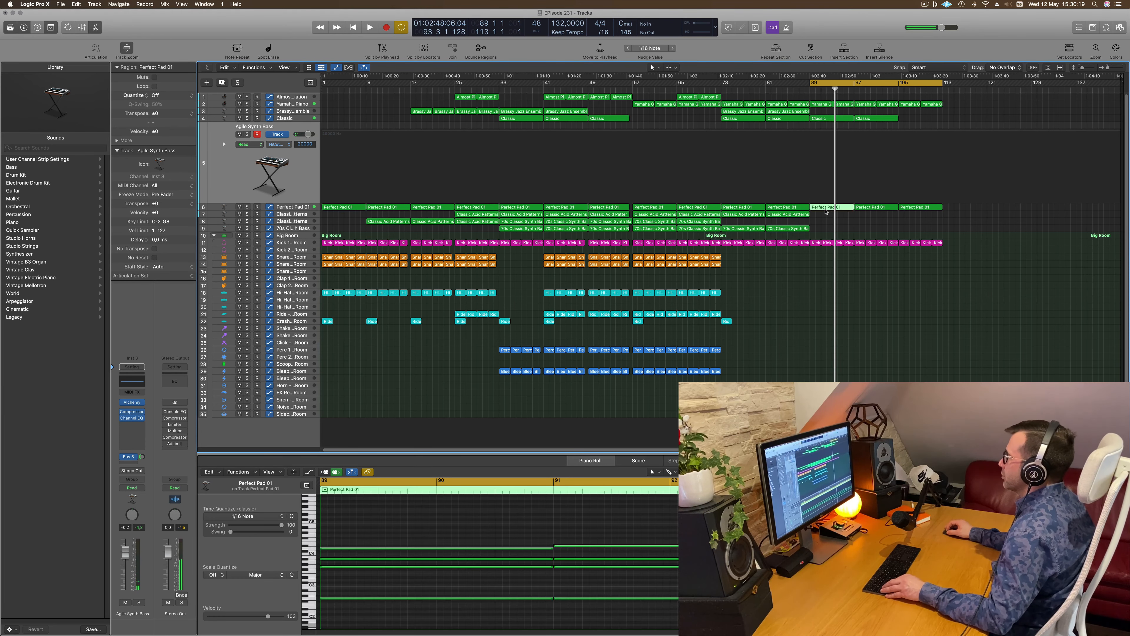
drag(825, 210, 824, 181)
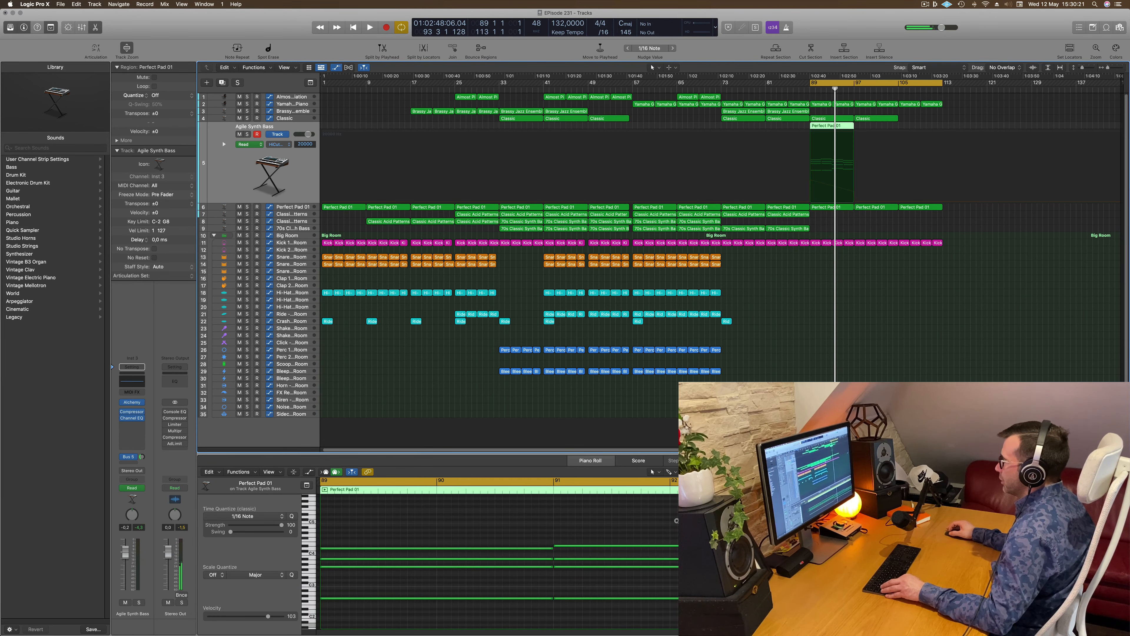
Delete the upper chord notes from the copied Perfect Pad 01 region, keeping only the lowest line, and start playback.
scroll(676, 521, left, 3)
drag(602, 509, 979, 576)
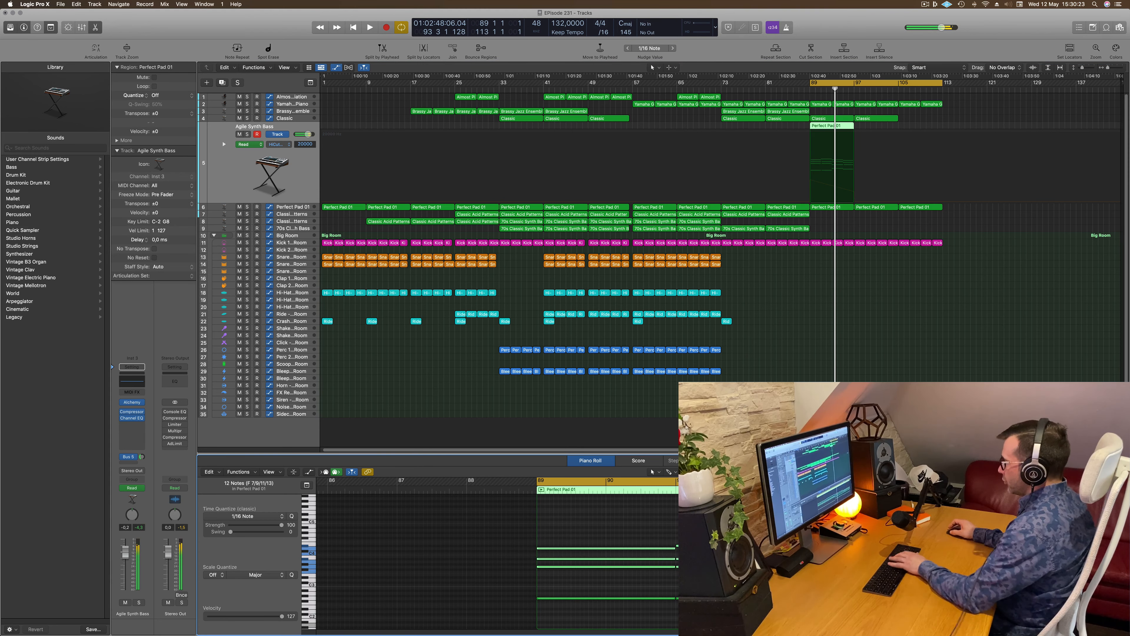
key(Delete)
key(space)
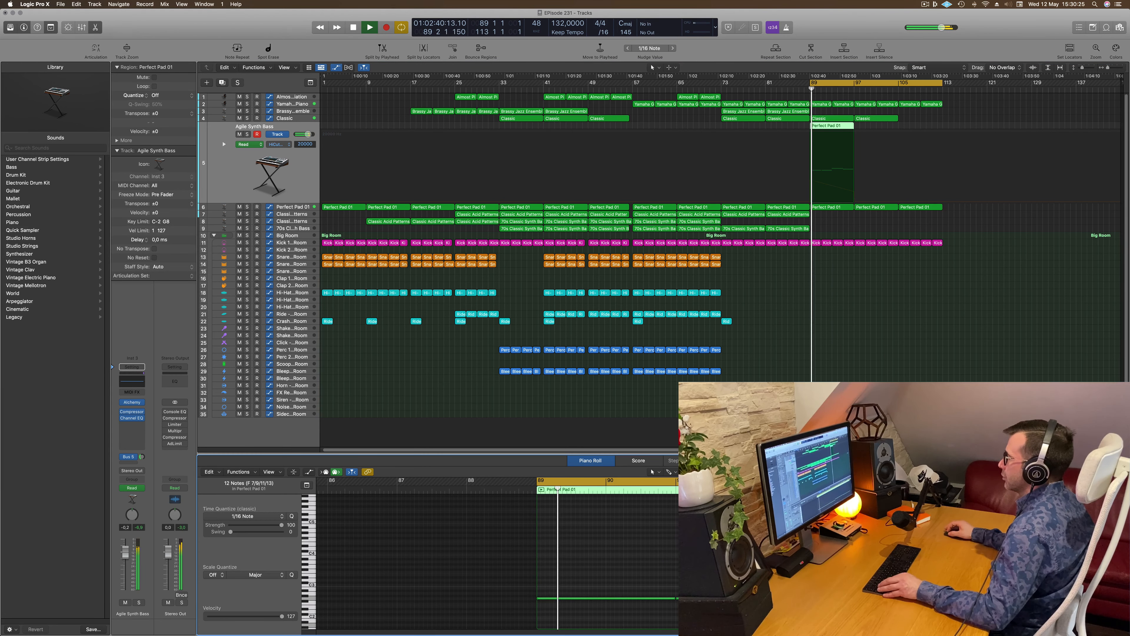
Display the Cutoff automation on the Agile Synth Bass track.
scroll(978, 576, left, 5)
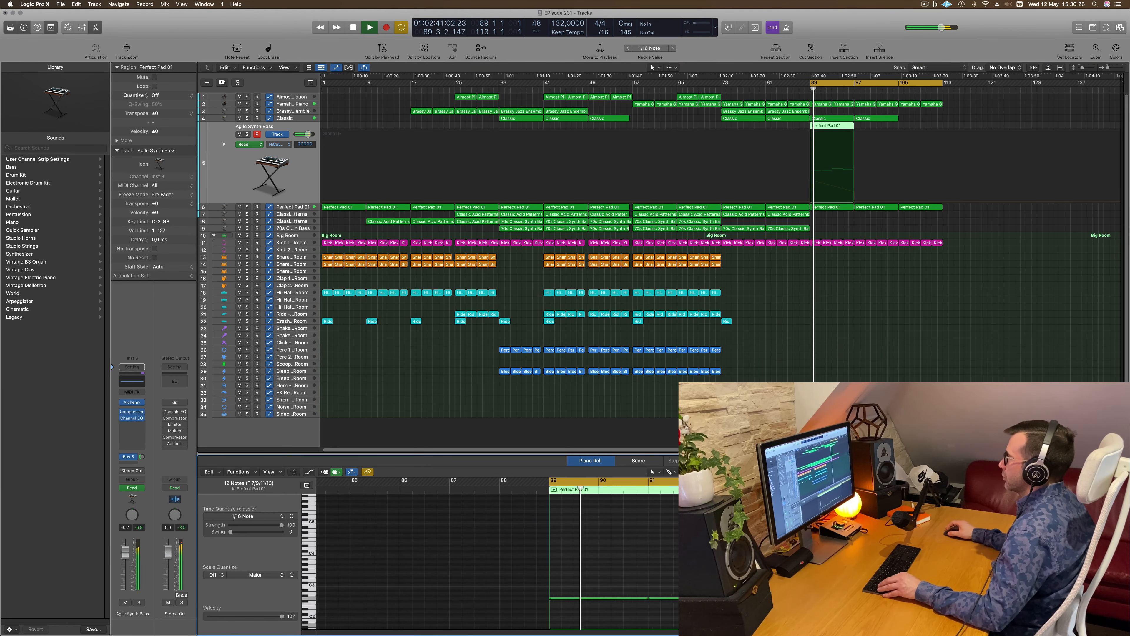
click(278, 144)
click(294, 232)
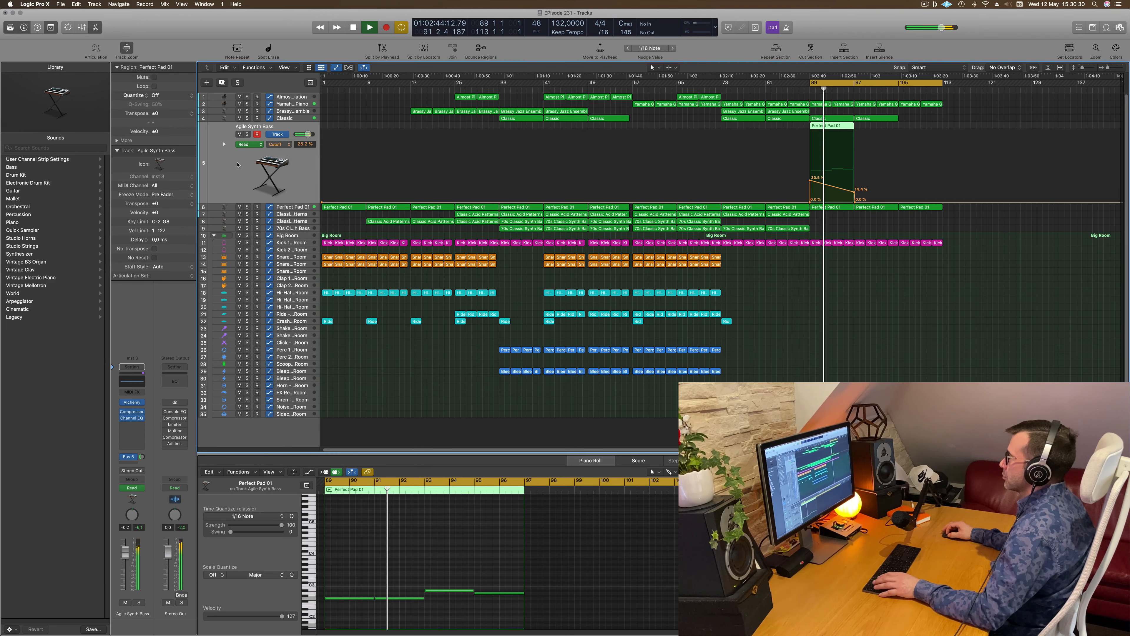
Delete the automation from the Agile Synth Bass track and restart playback at bar 89.
key(ctrl+super+BackSpace)
key(space)
key(space)
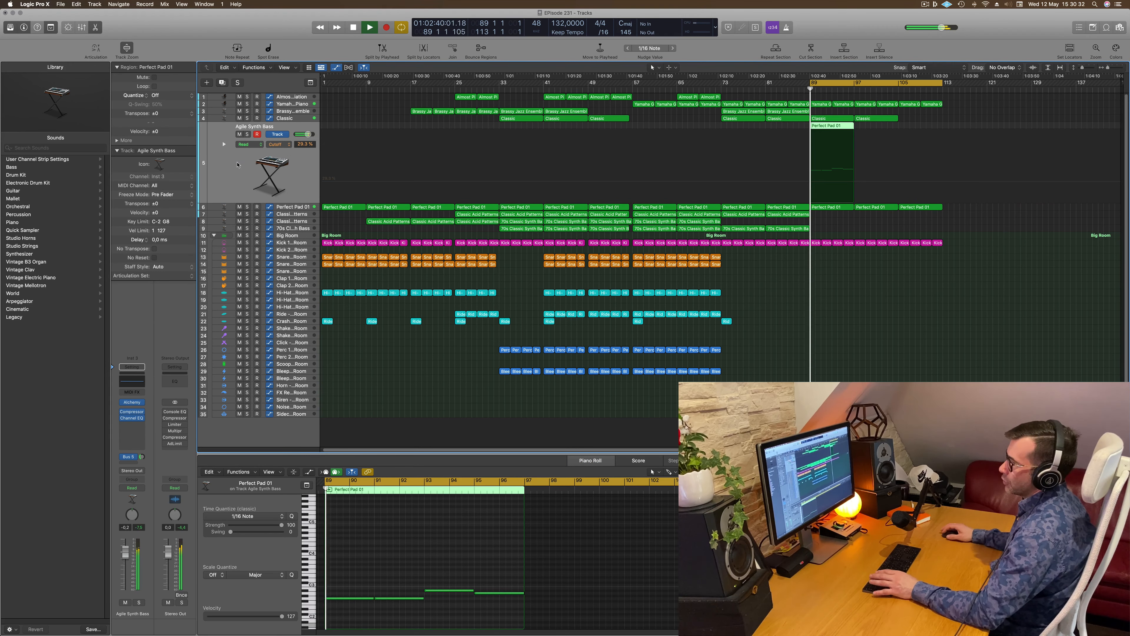
key(space)
key(space)
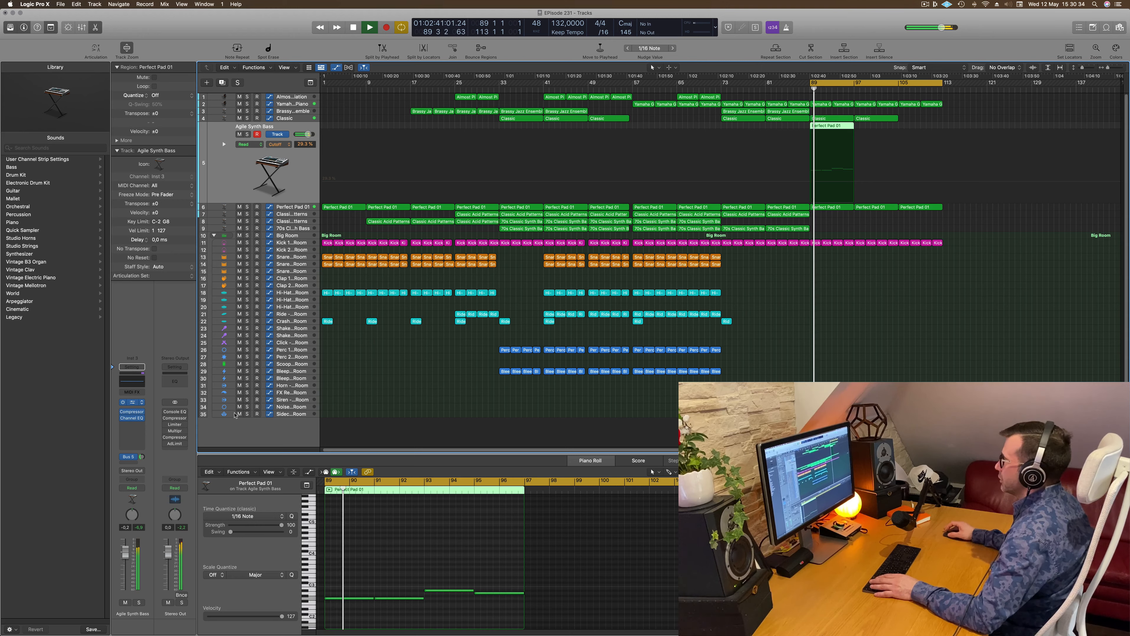
Reopen Alchemy on the Agile Synth Bass track, audition the Alloy and Analog Bounce presets, and load Analog Dark Bass.
click(131, 402)
key(space)
drag(537, 327, 654, 189)
key(space)
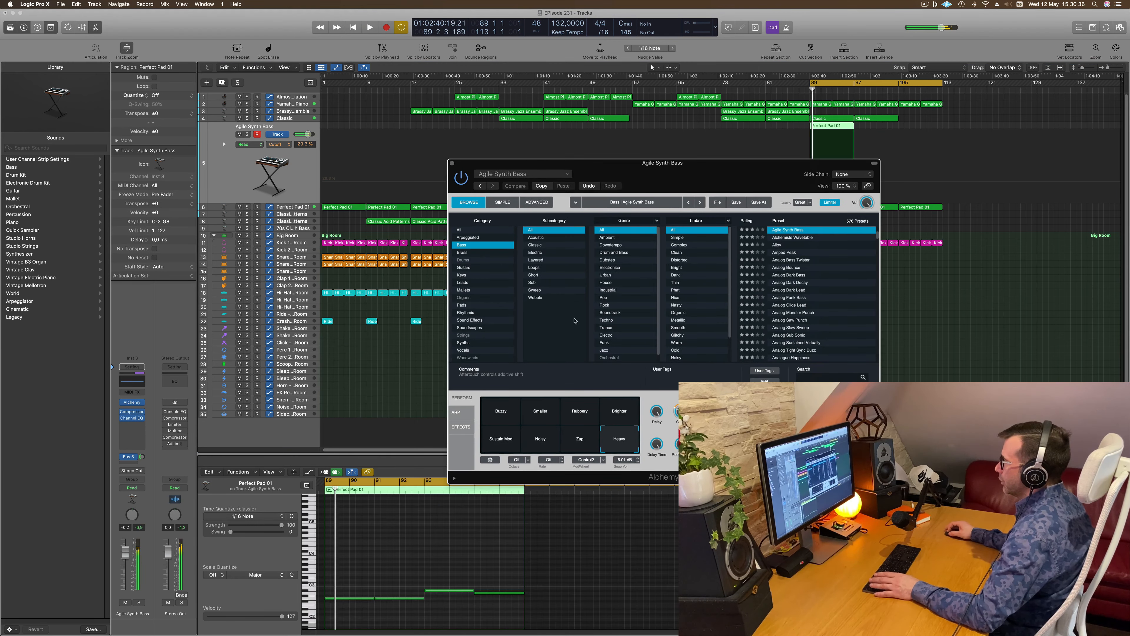
key(space)
key(space)
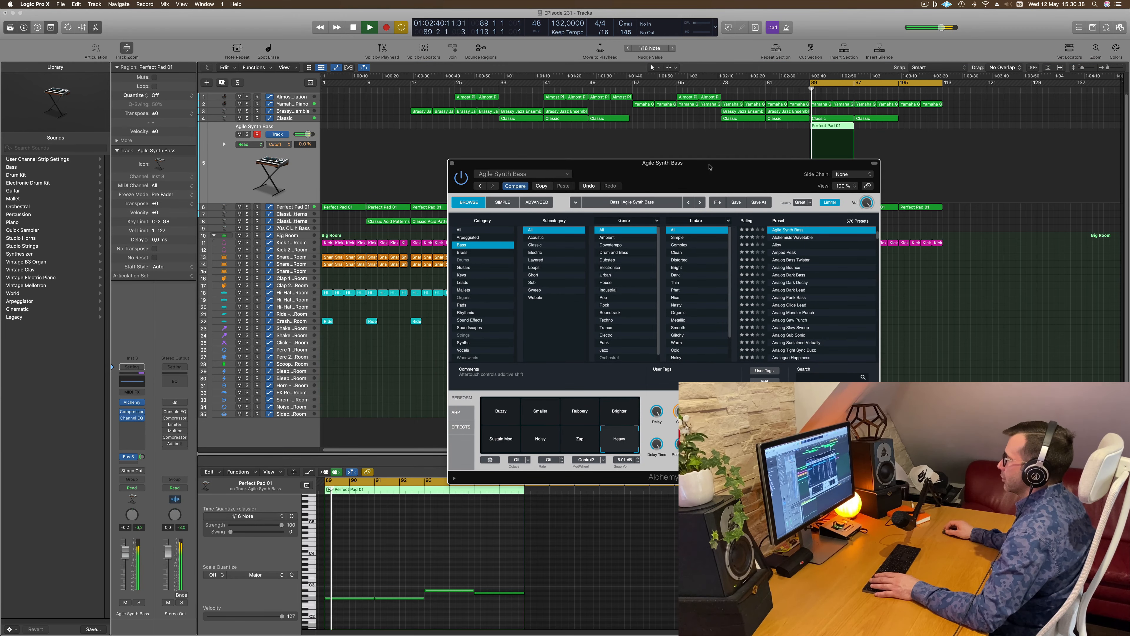
key(space)
key(space)
click(777, 245)
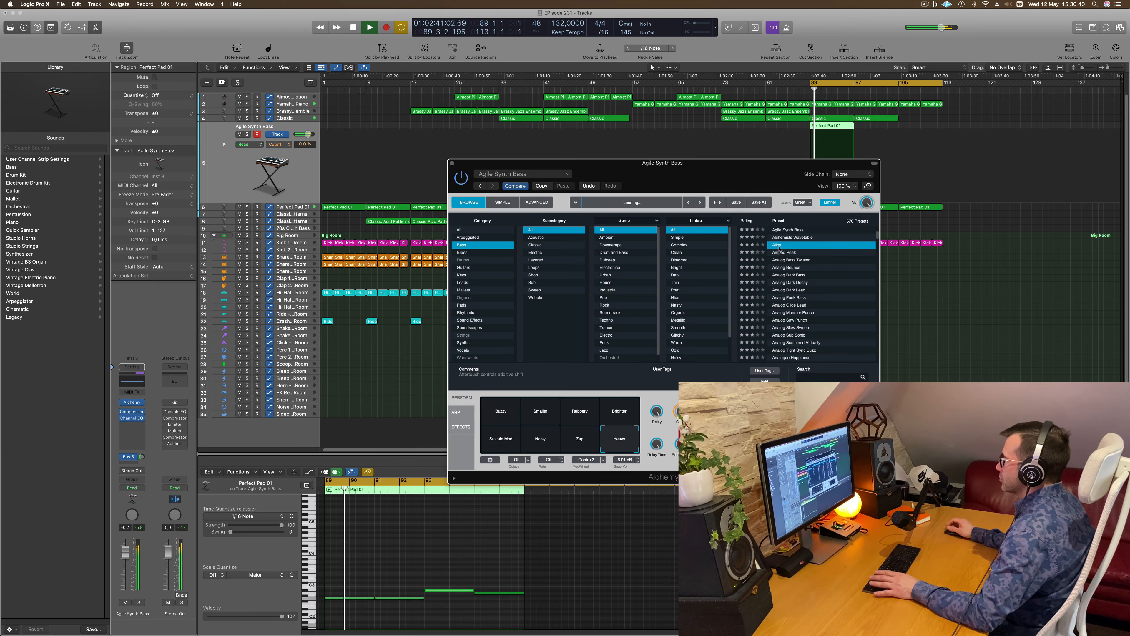
click(786, 268)
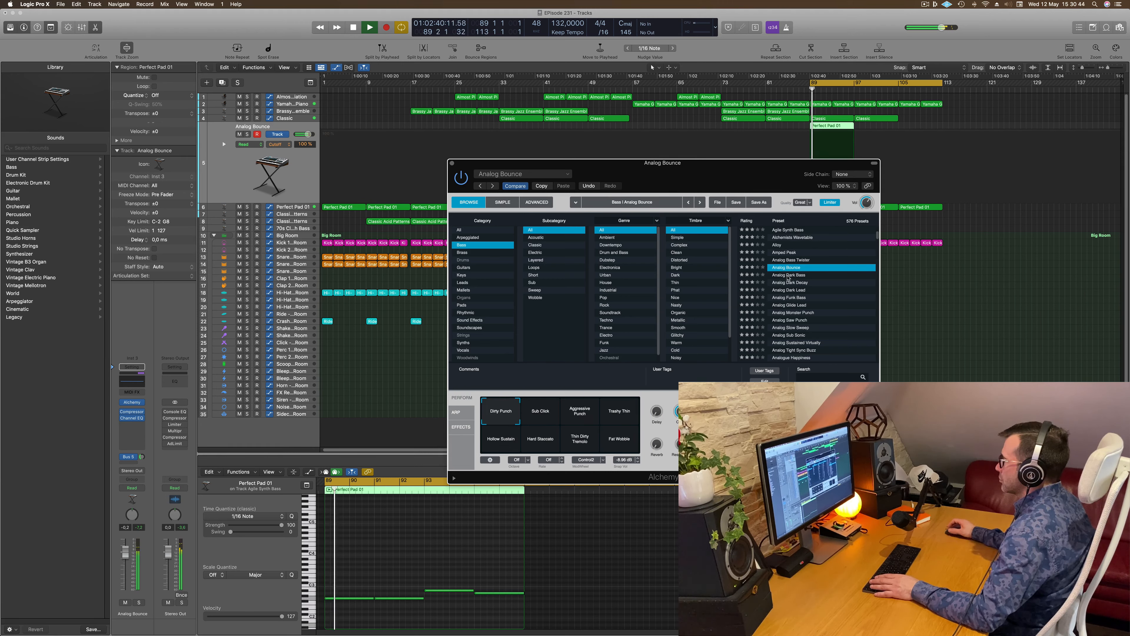
click(788, 275)
Transpose the four notes of the Perfect Pad 01 region on the Analog Dark Bass track down one octave.
drag(783, 163, 967, 277)
double_click(831, 129)
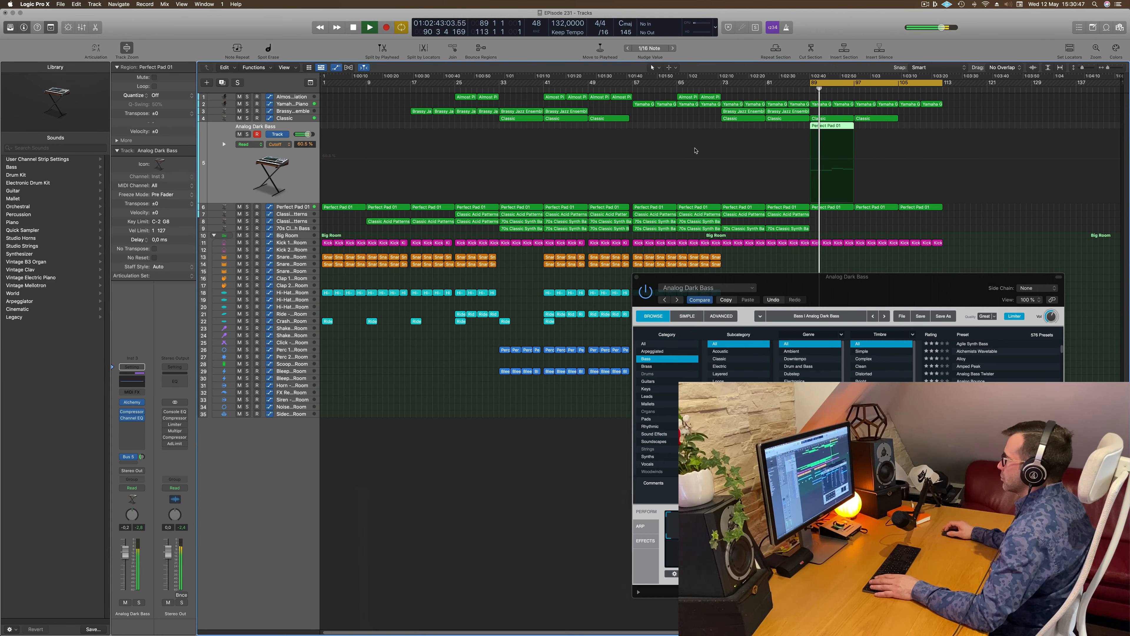
double_click(835, 129)
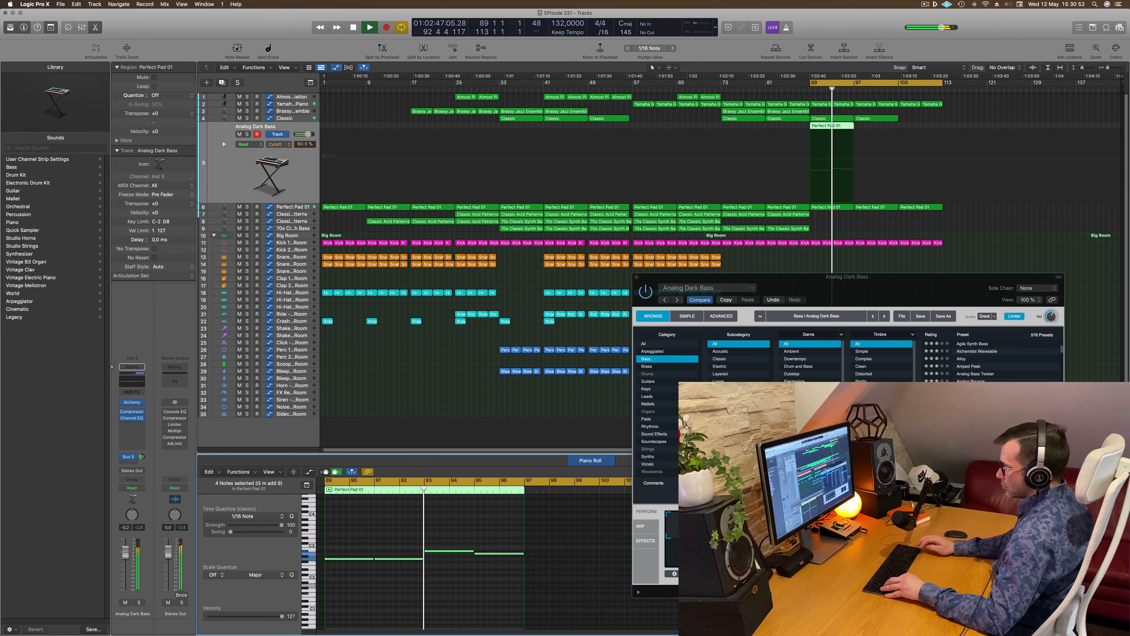
key(alt+shift+Down)
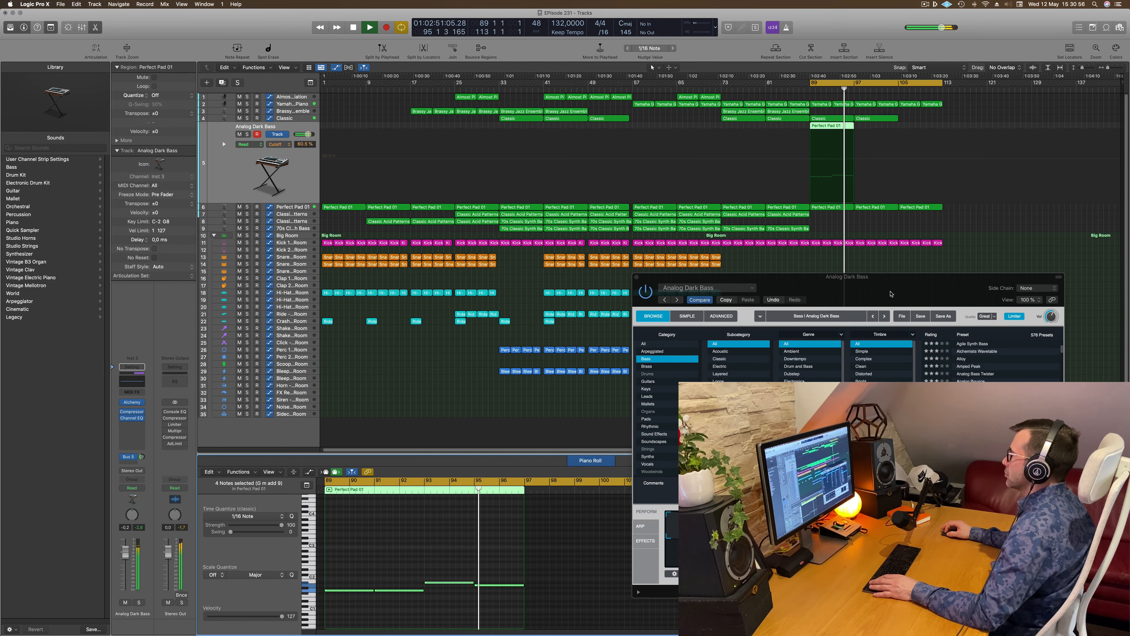
Compare Analog Dark Bass's Crunchy Fifth and Distorted snapshots, choose Sub and close Alchemy.
drag(891, 293, 786, 345)
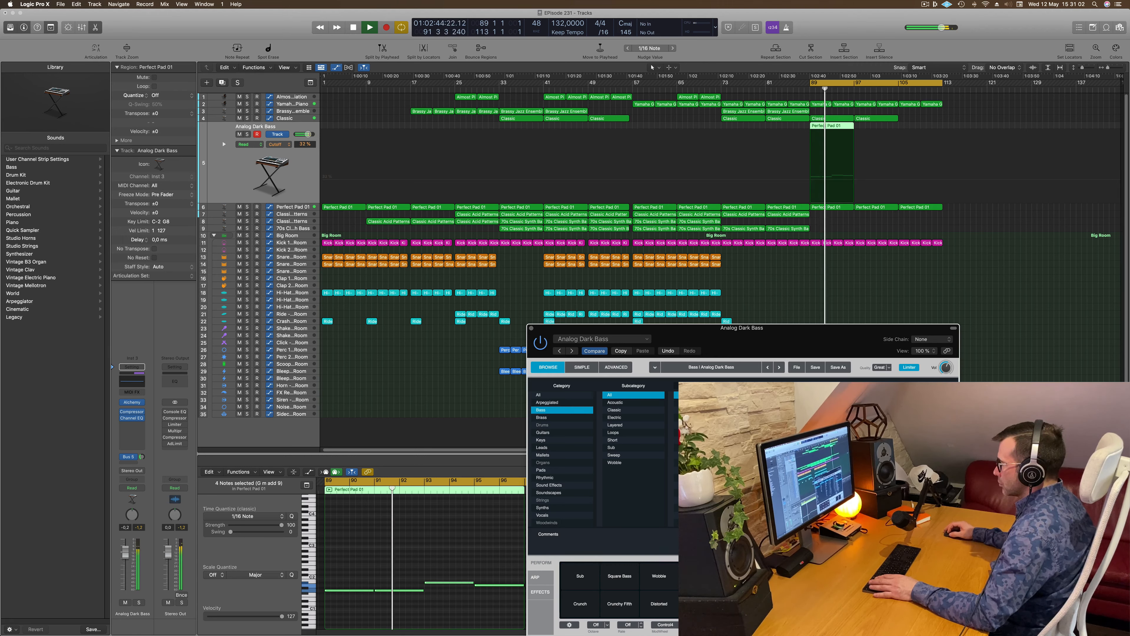
click(619, 605)
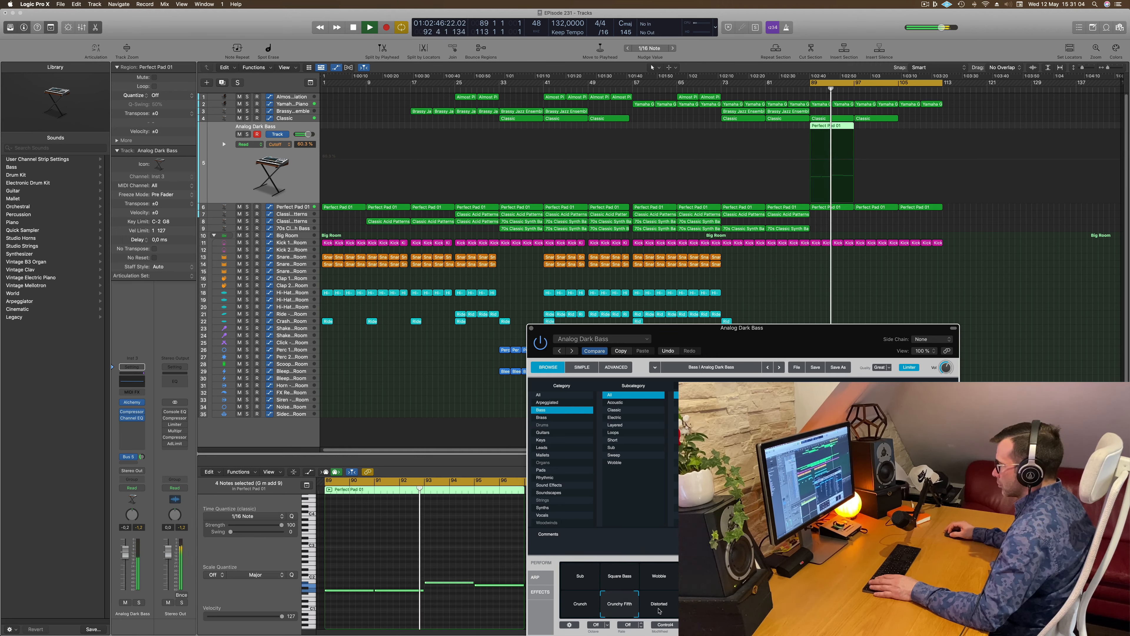
click(660, 609)
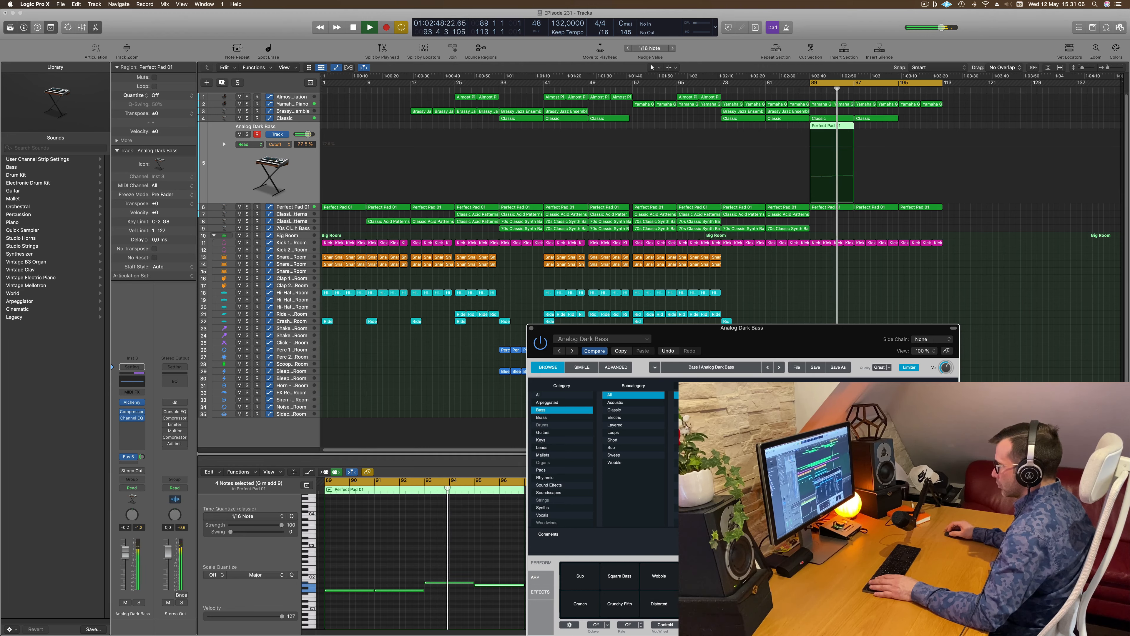
key(space)
key(space)
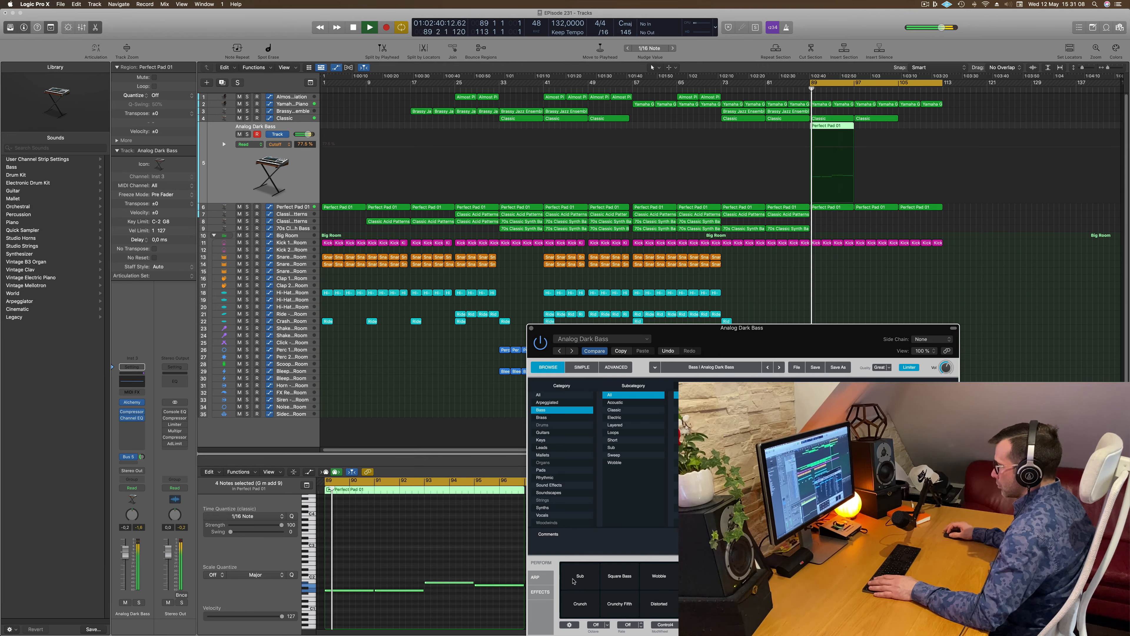
click(574, 580)
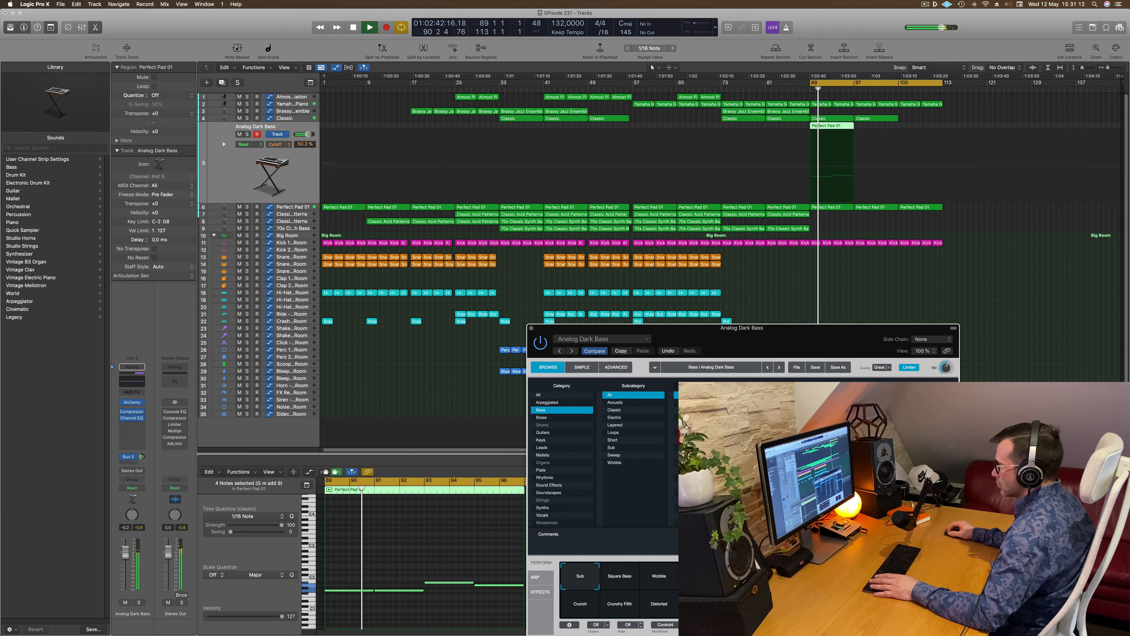
click(531, 328)
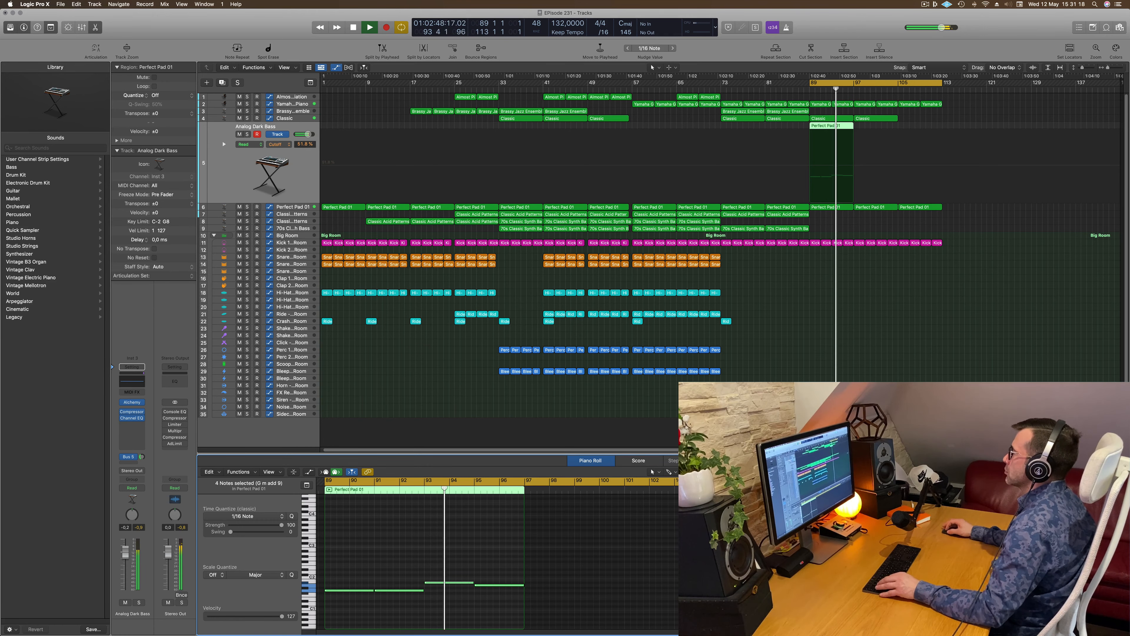
Move the Perfect Pad 01 region on the Analog Dark Bass track from bar 89 to bar 97 and restart playback.
click(948, 113)
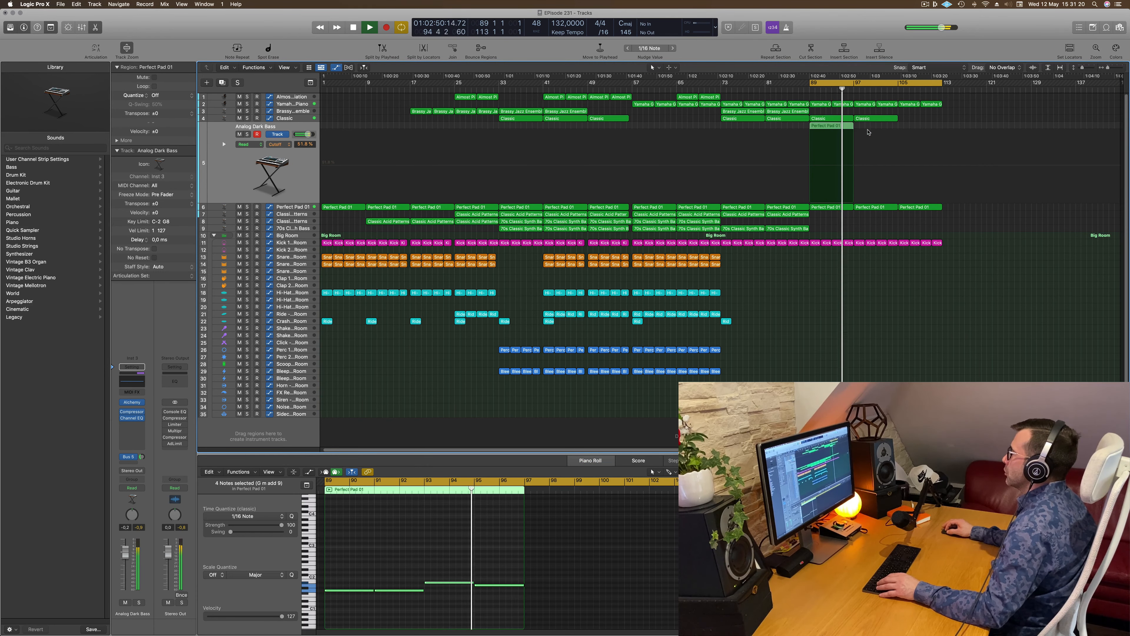
drag(822, 128, 866, 133)
key(space)
key(space)
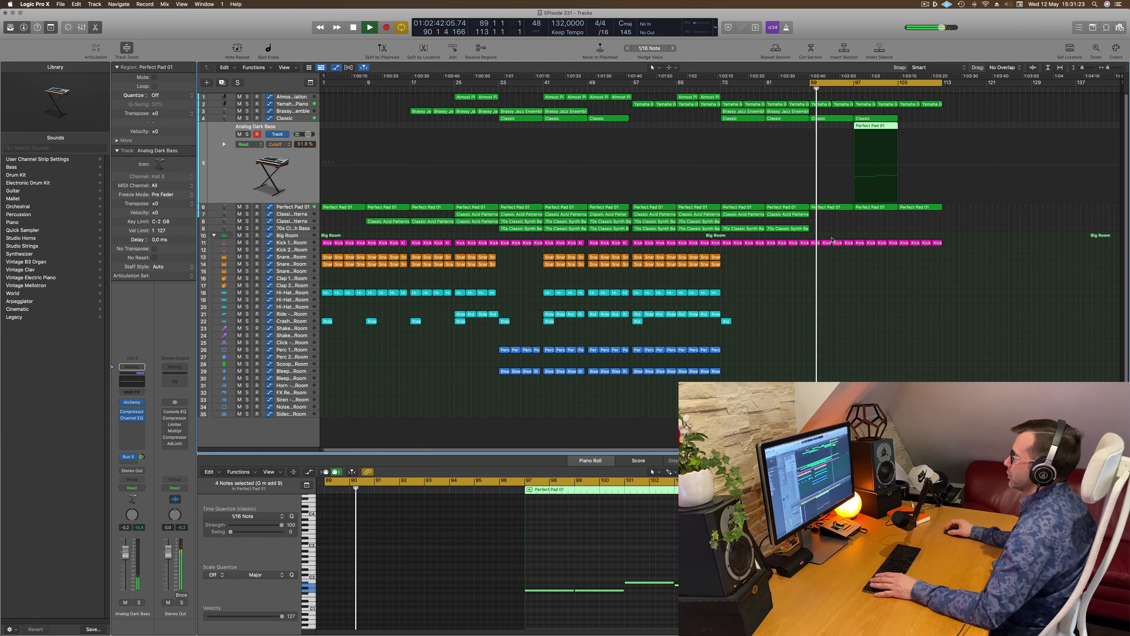
Repeat the Classic region at bar 97 so a copy fills bars 105–113, and display the Analog Dark Bass track.
click(302, 229)
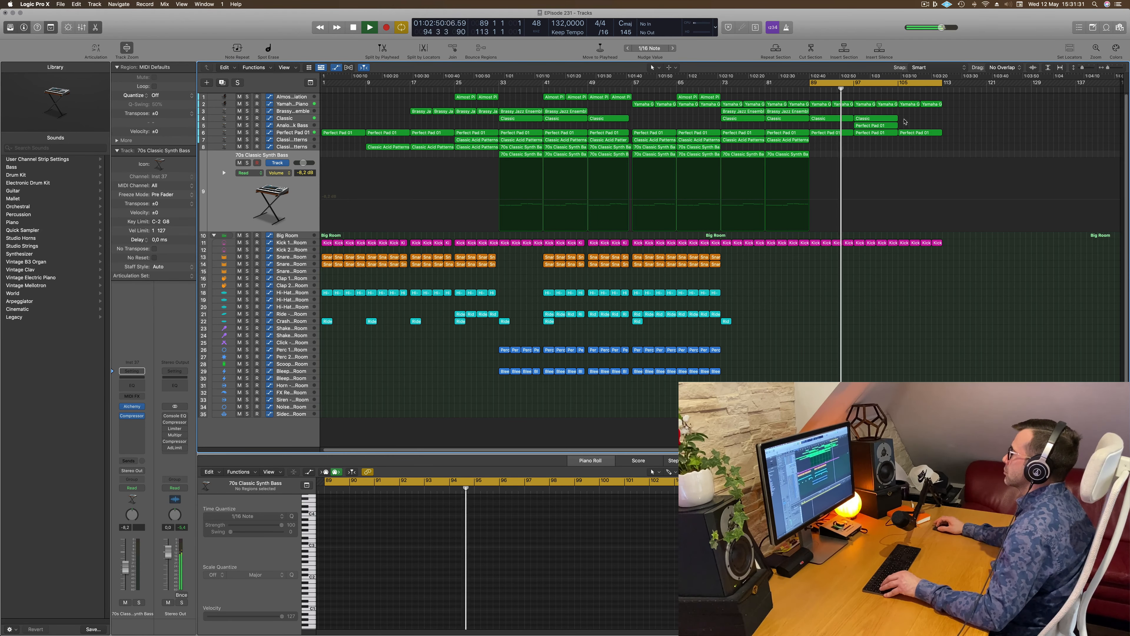
click(879, 119)
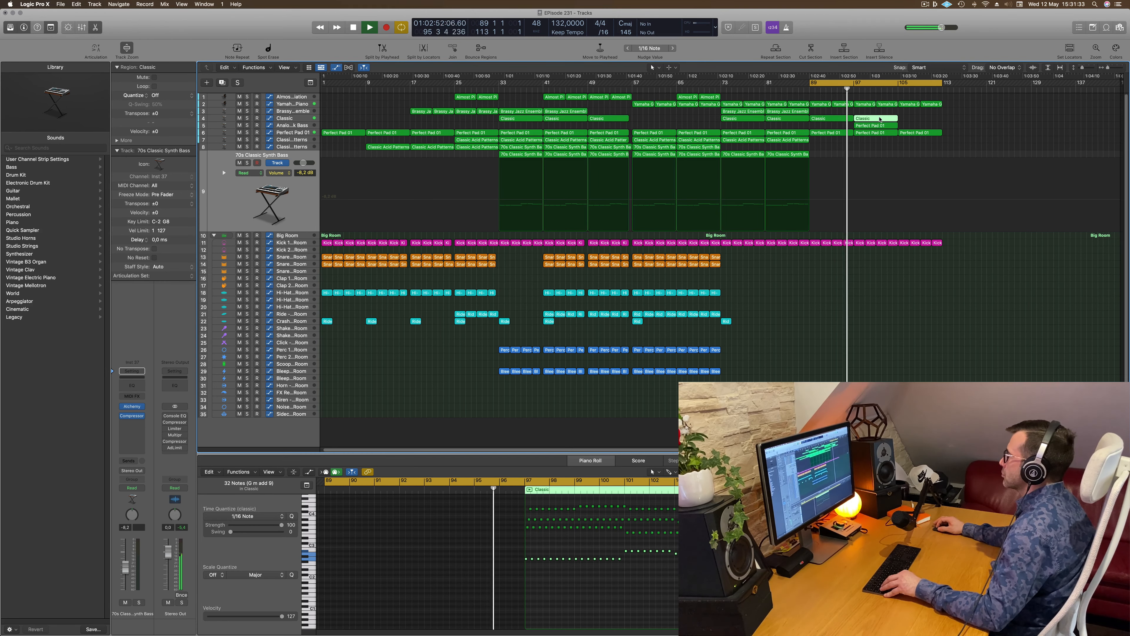
key(super+r)
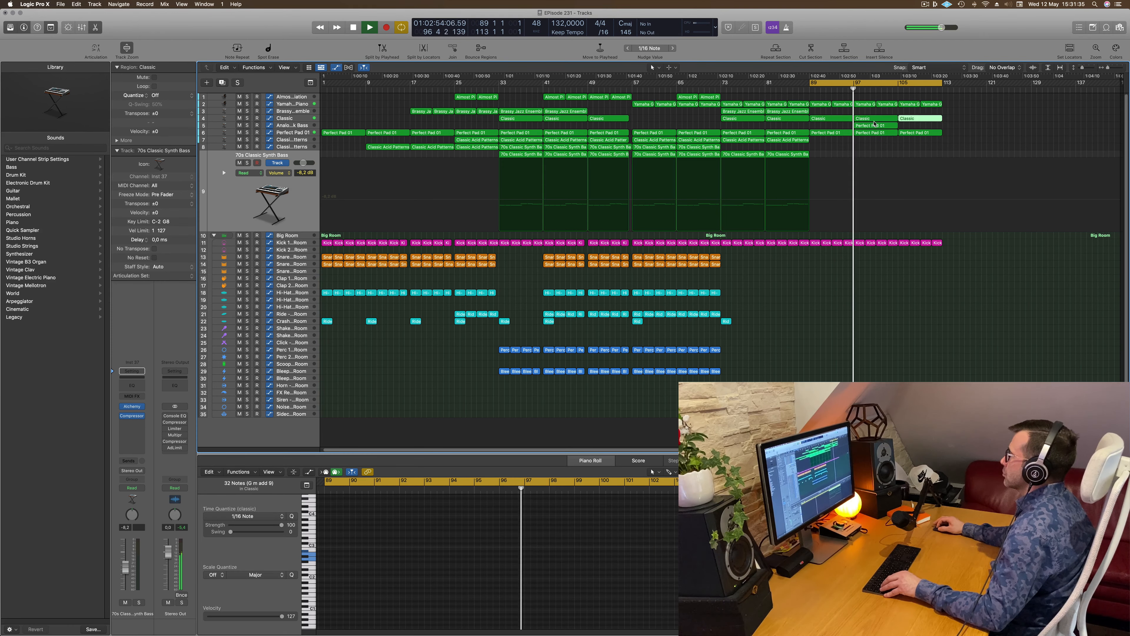
click(875, 125)
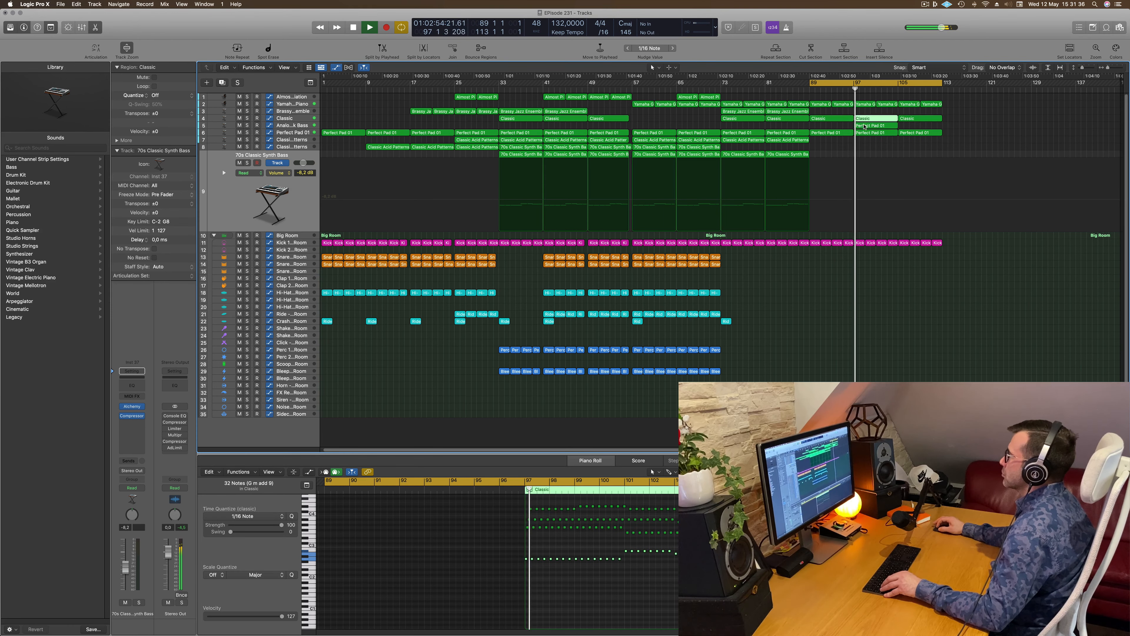
click(297, 126)
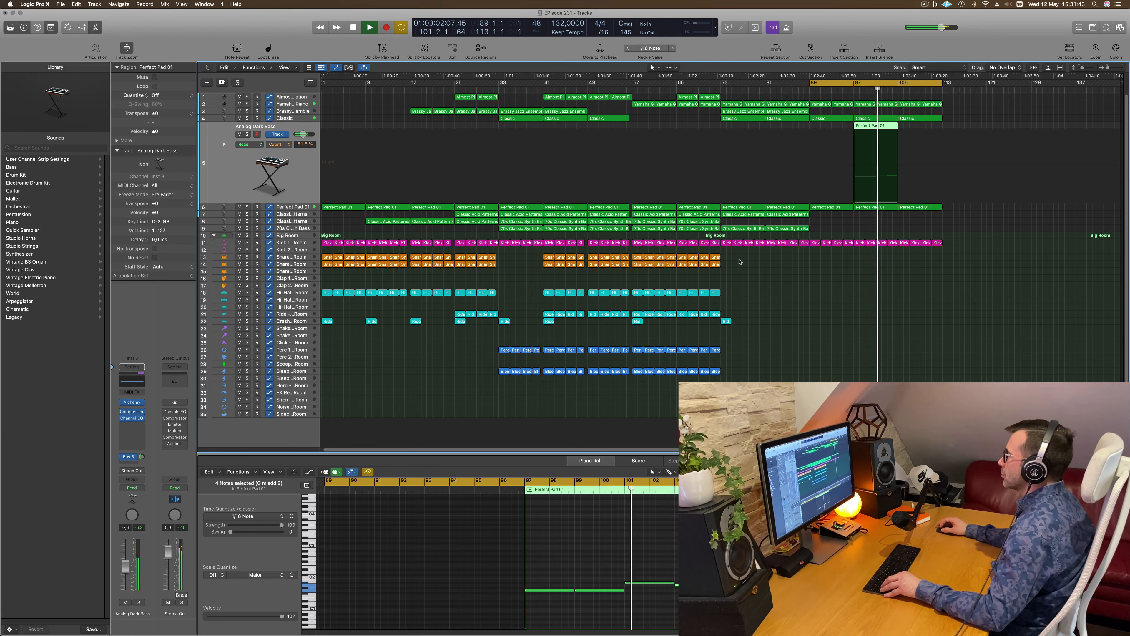
Copy four Snare 1 – Big Room regions to bars 105–113 and flatten their copied automation to 100 %.
drag(739, 261, 906, 269)
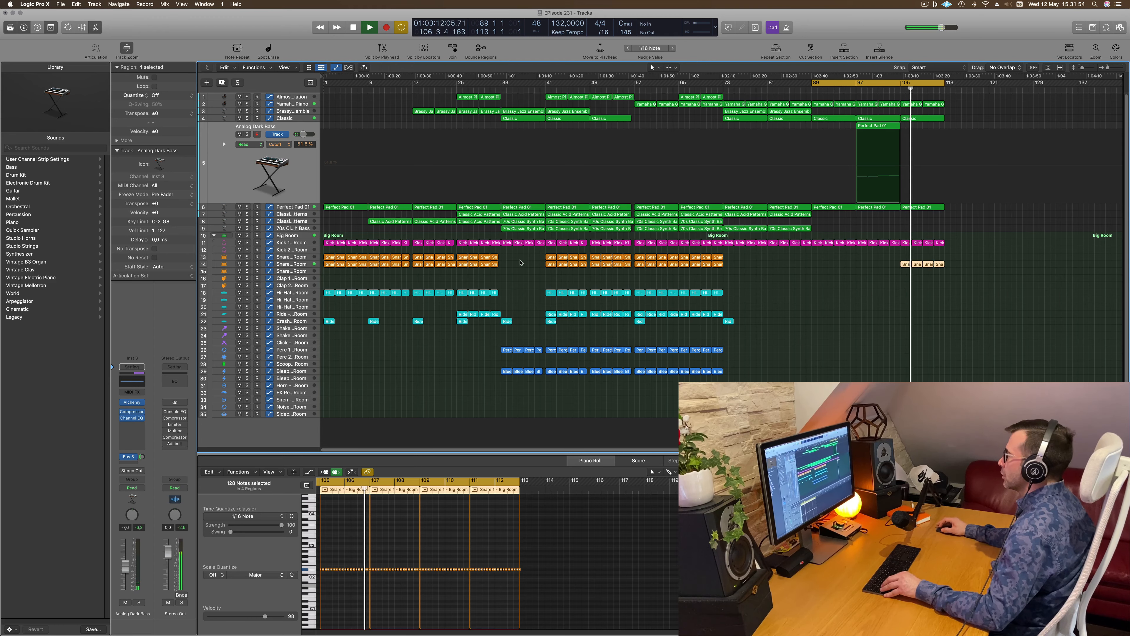
click(285, 264)
click(889, 89)
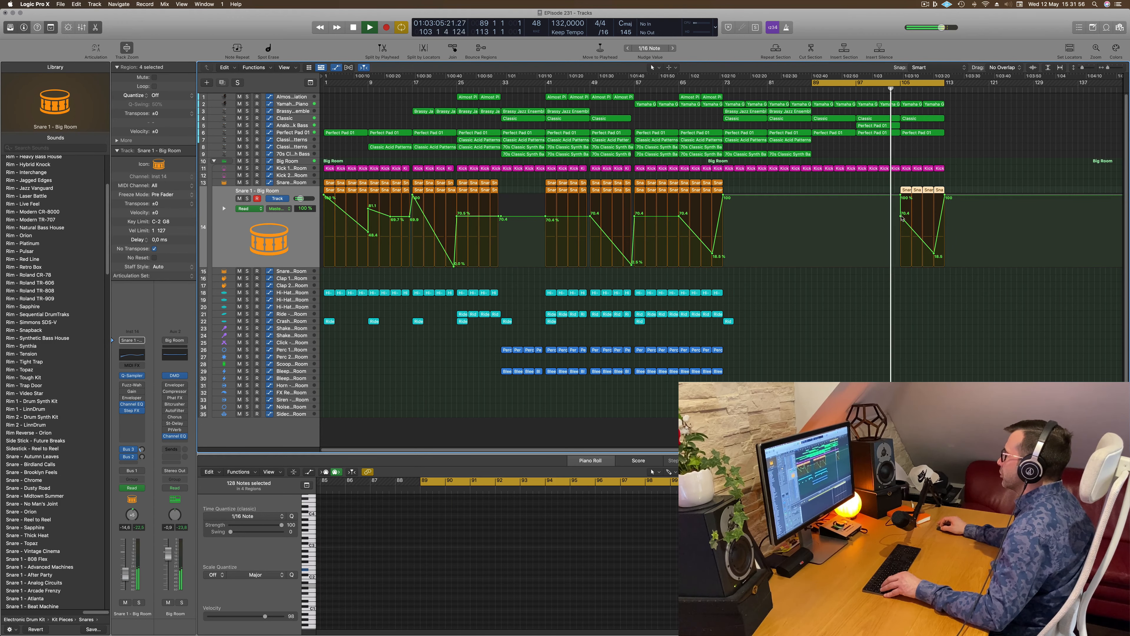
drag(900, 216, 900, 195)
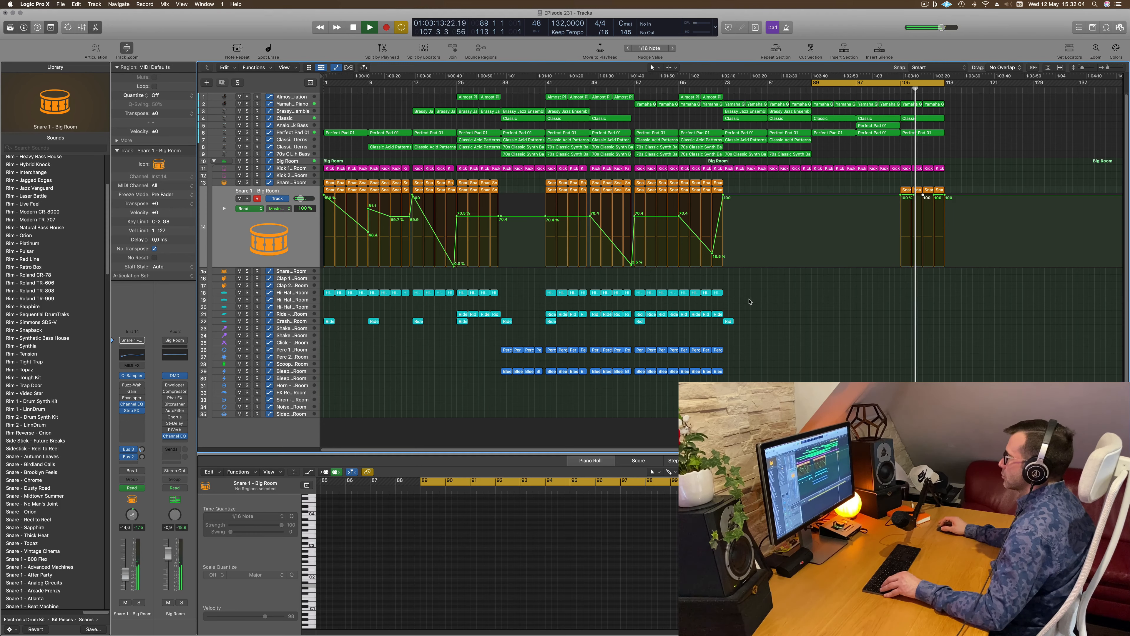
Copy two hi-hat regions to bars 109–113 and the Analog Dark Bass track's Perfect Pad 01 region to bar 105.
drag(731, 292, 928, 292)
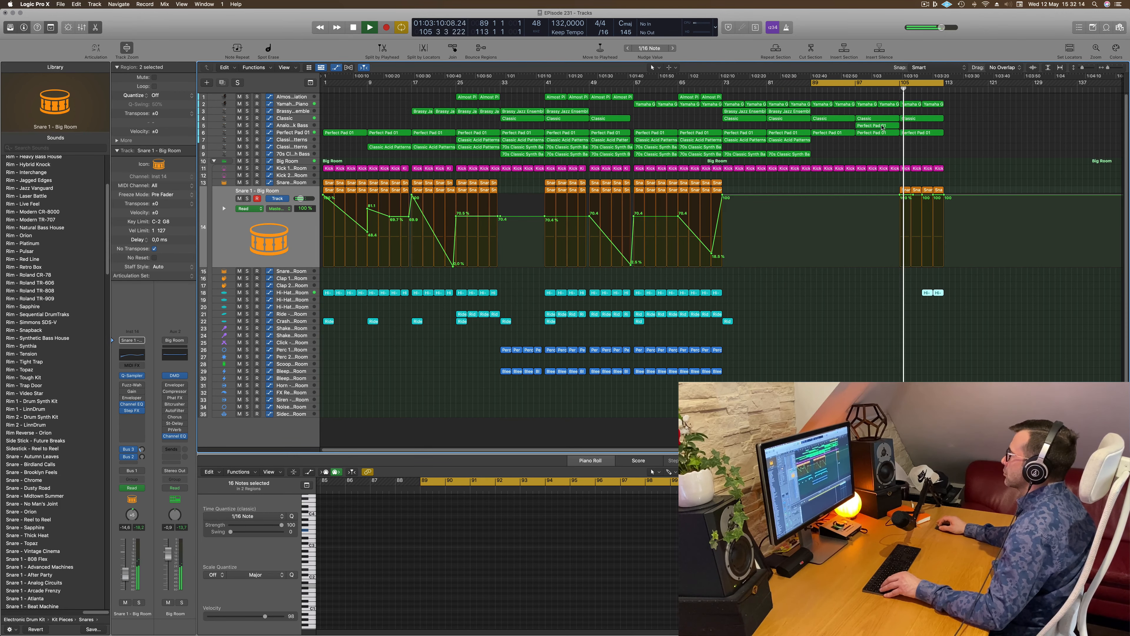
drag(883, 127, 913, 129)
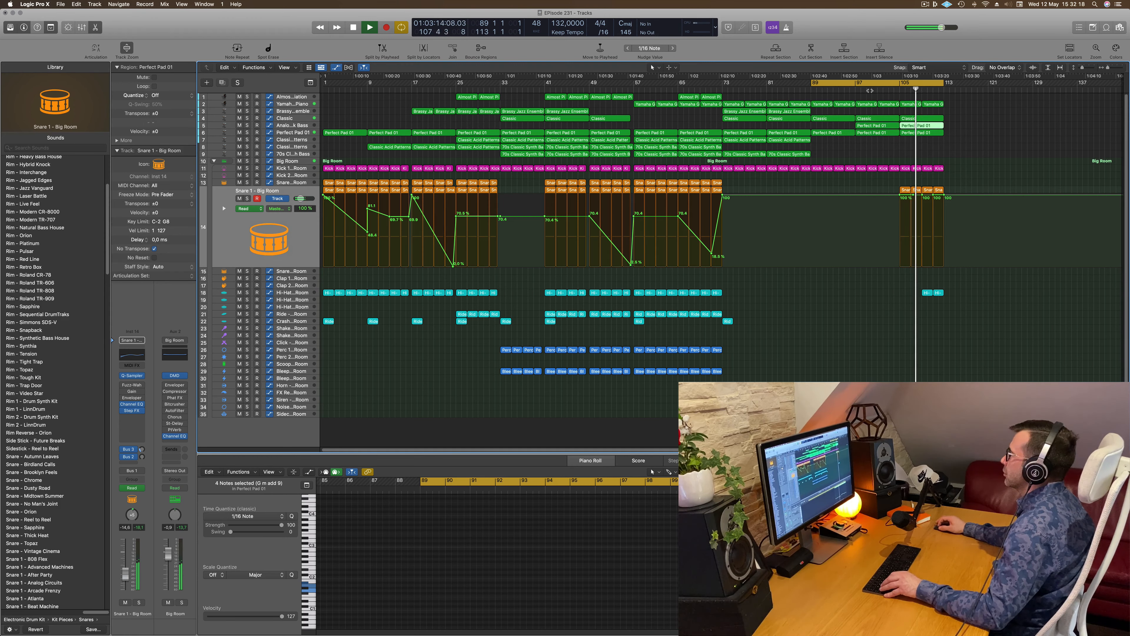
Shorten the cycle range to bars 97–113 and play back that section.
drag(812, 84, 856, 83)
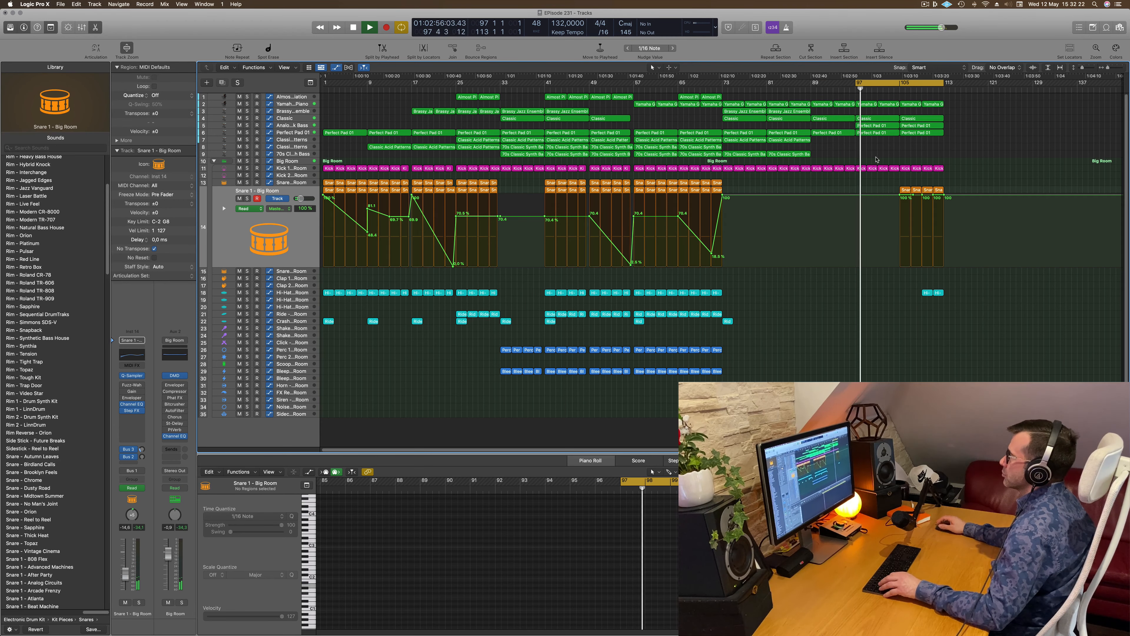
click(888, 154)
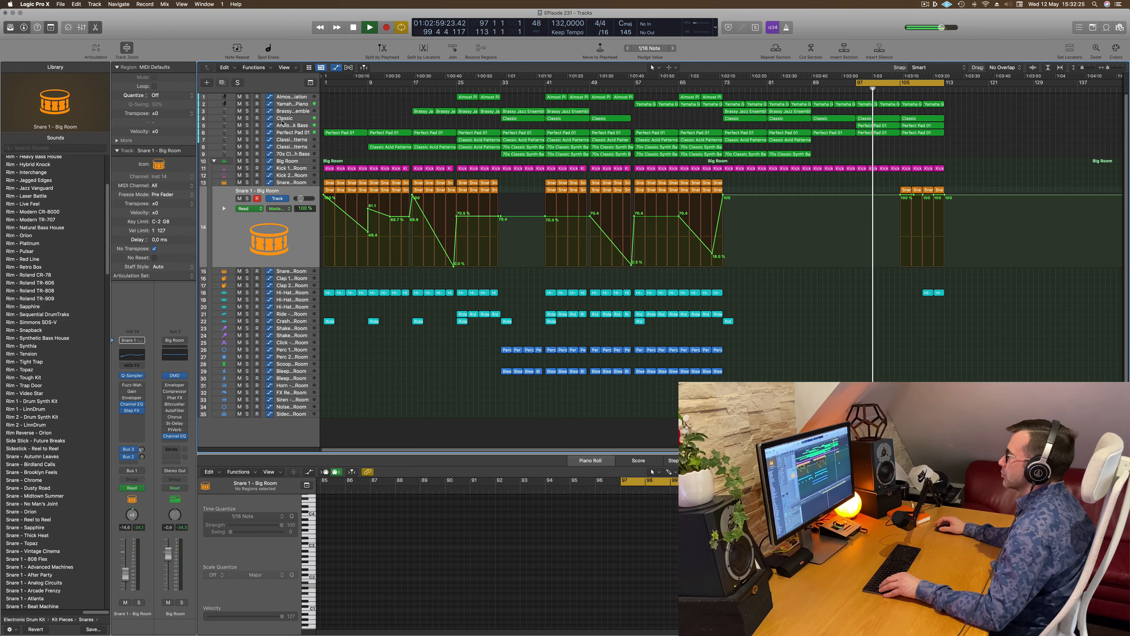
scroll(966, 154, up, 2)
scroll(992, 154, down, 2)
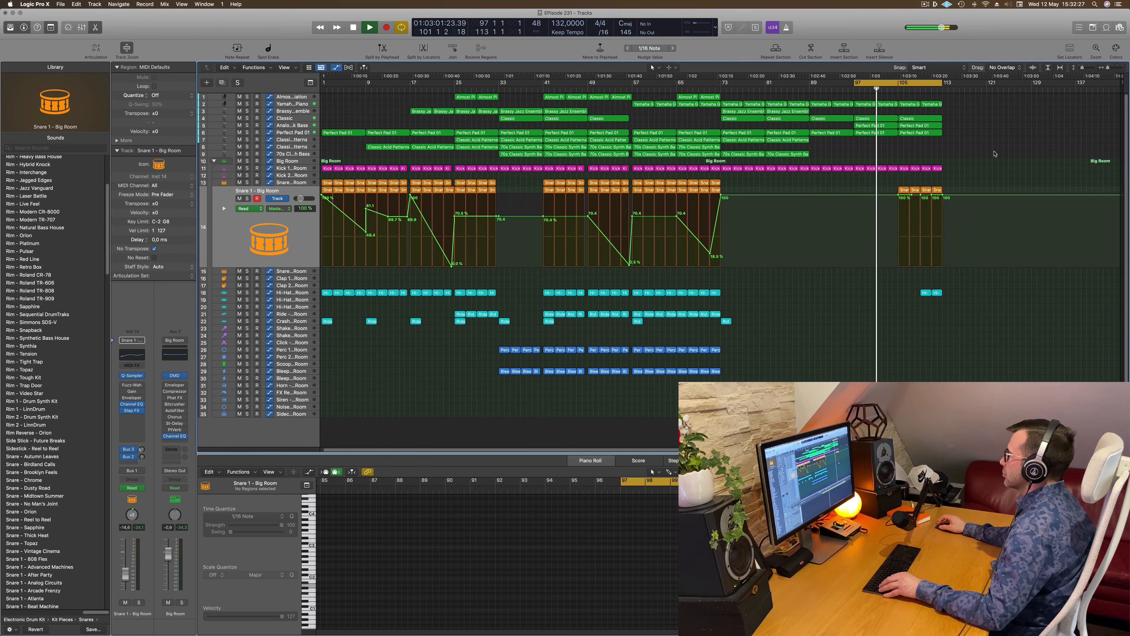
Ramp the Classic track's High Cut automation from bar 105 up to 5000 Hz at bar 113, and cycle bars 105–113.
click(300, 119)
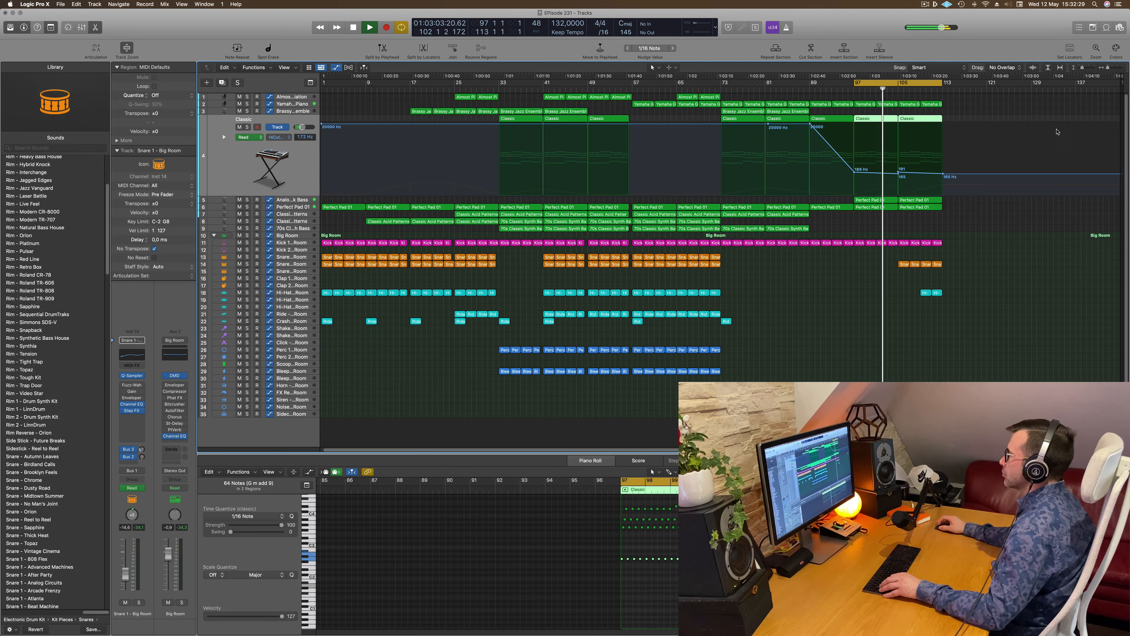
click(899, 174)
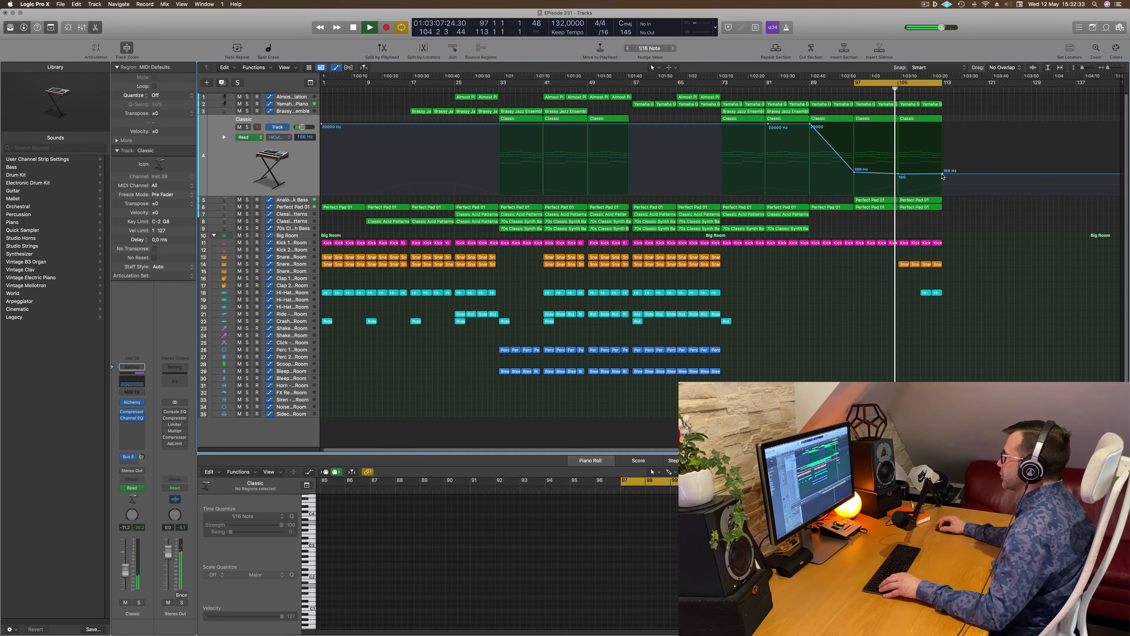
drag(942, 175, 943, 166)
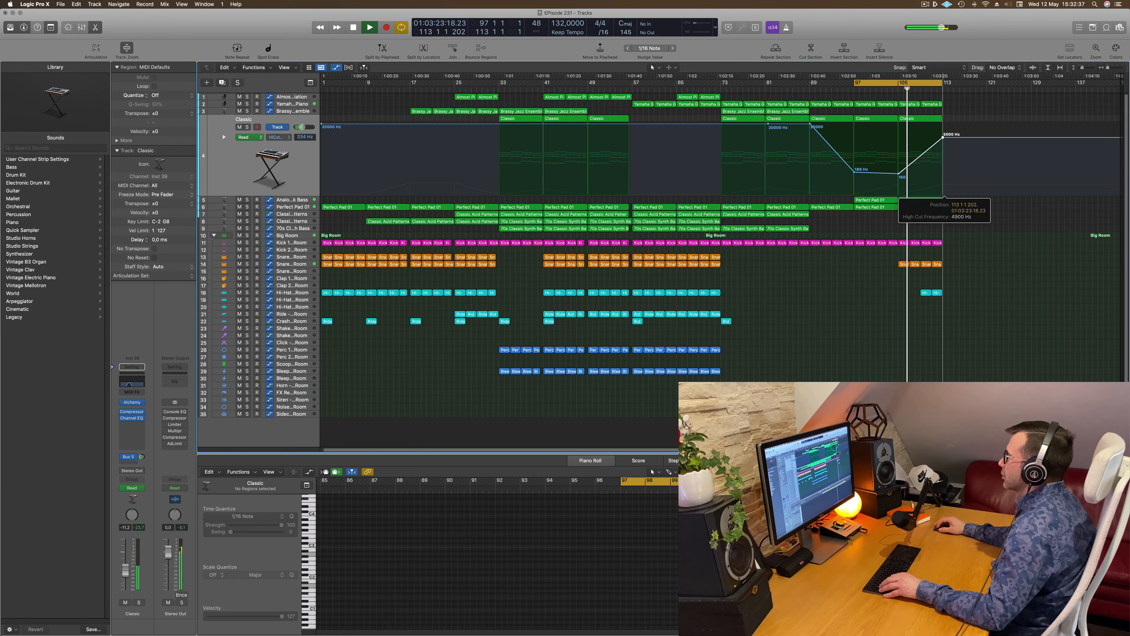
drag(942, 137, 942, 137)
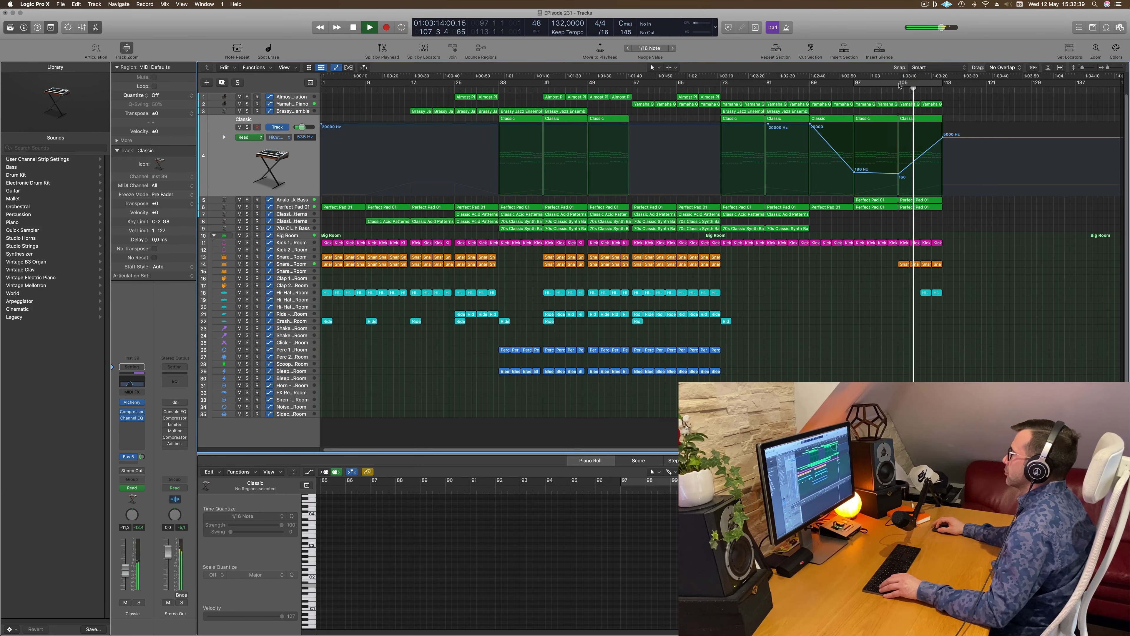
drag(898, 85, 939, 85)
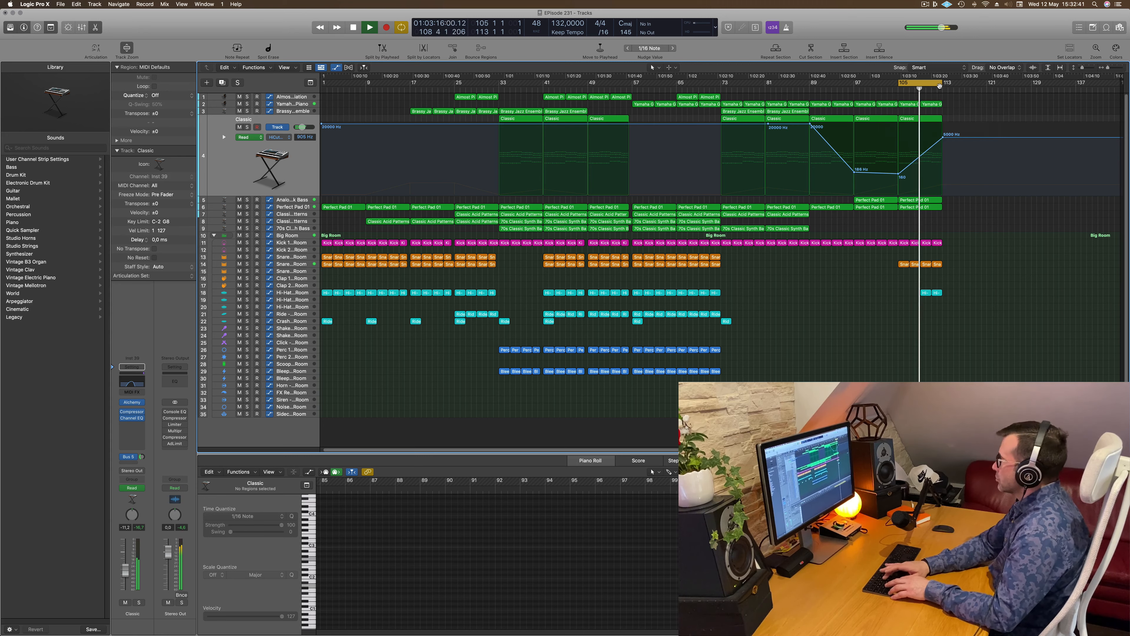
Repeat the regions of bars 105–113 four times from bar 113 onward, and deselect the copies.
key(super+r)
key(super+r)
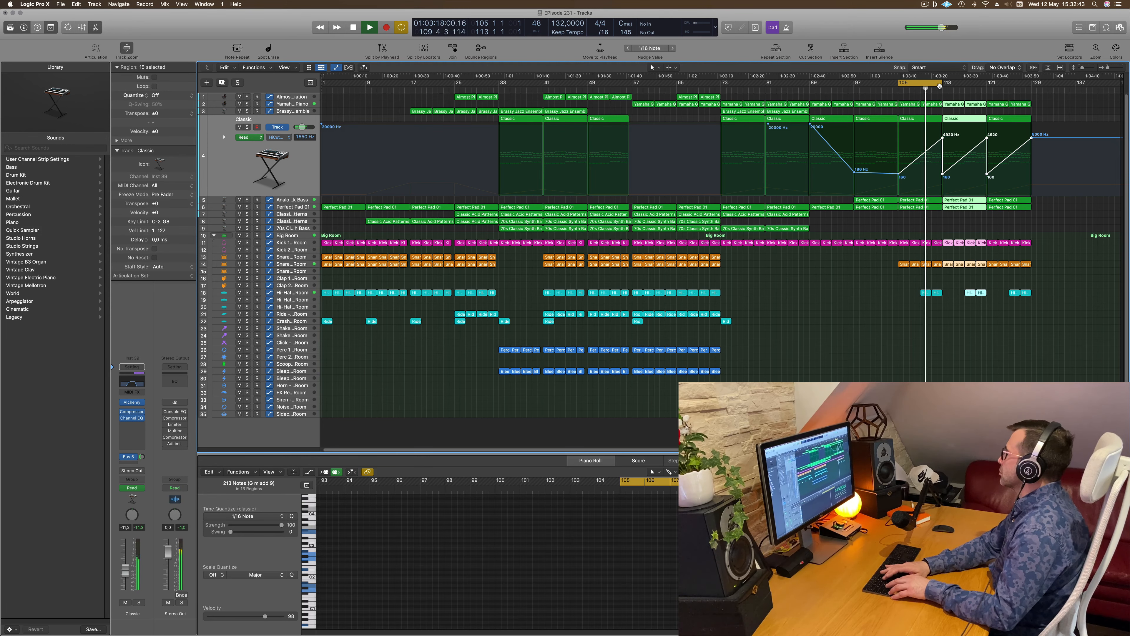
key(super+r)
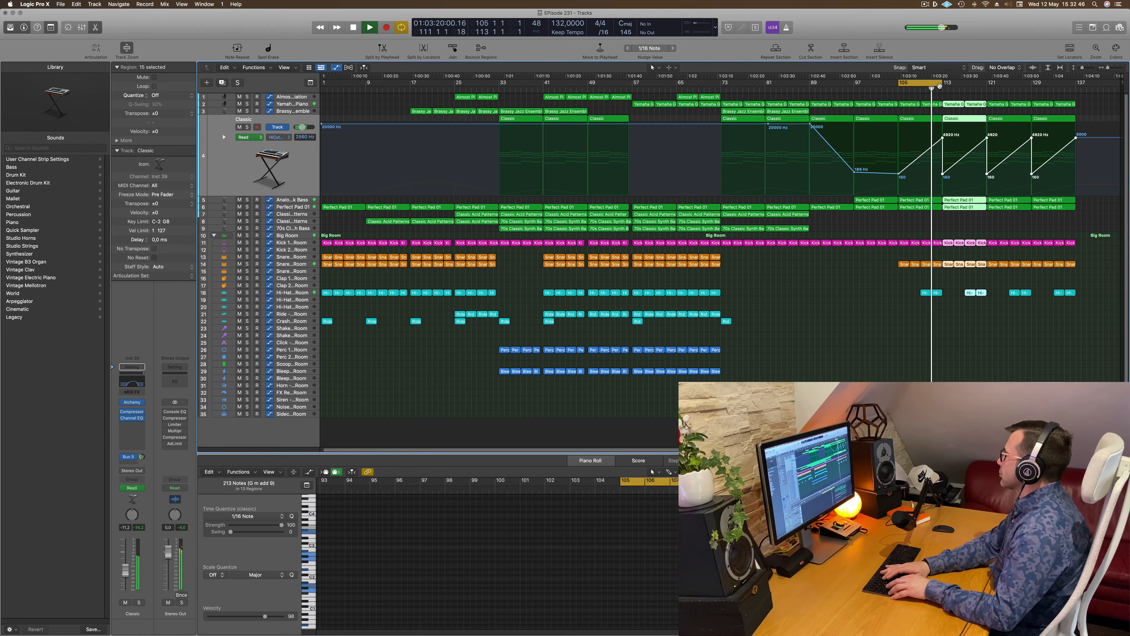
key(super+r)
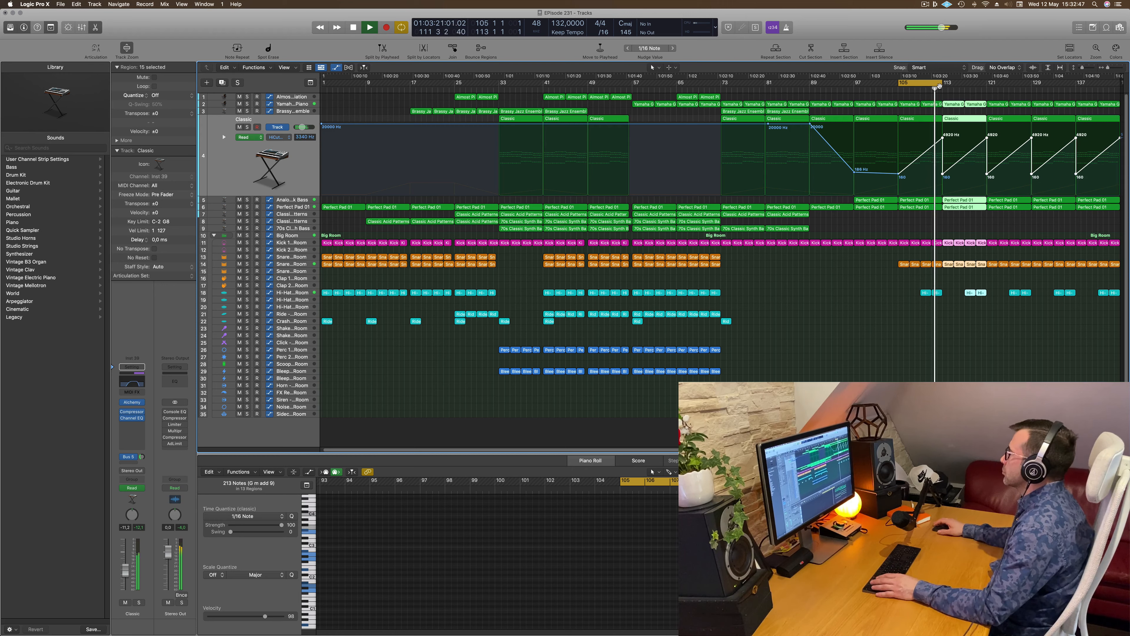
click(892, 90)
click(895, 218)
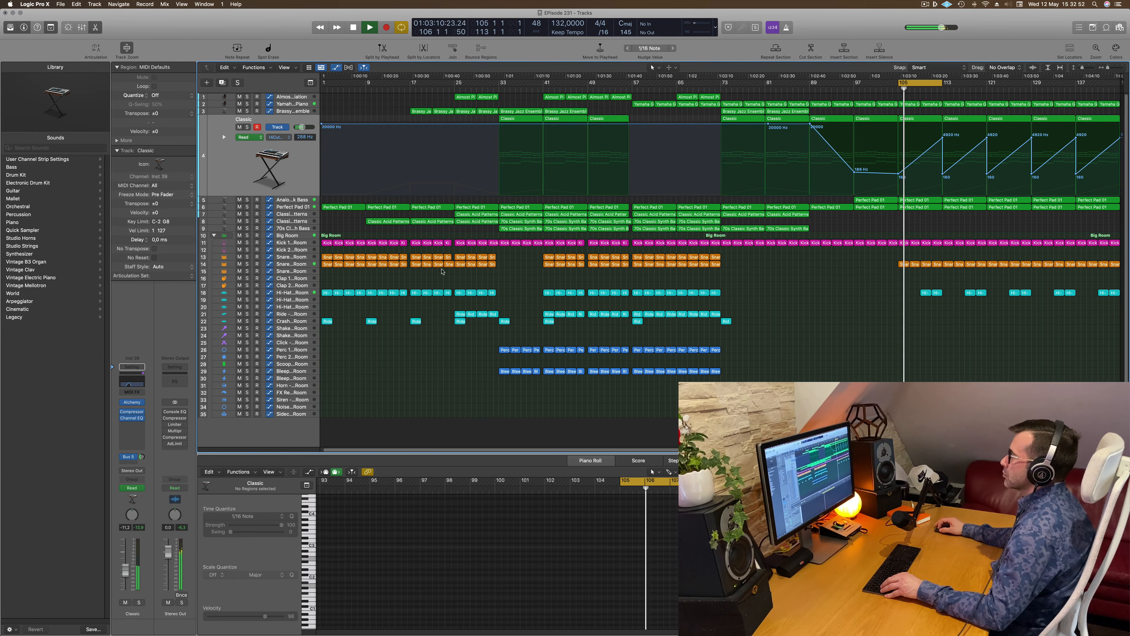
Ramp the Snare 1 – Big Room track's automation from 100 % at bar 105 down to about 22 % at bar 113.
click(297, 265)
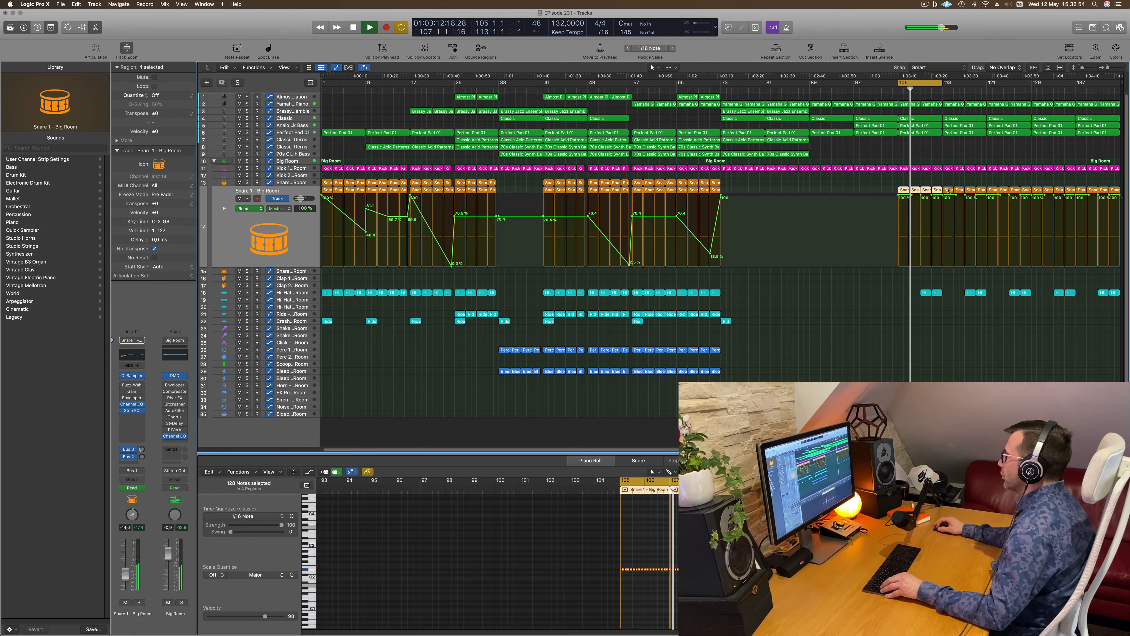
click(926, 195)
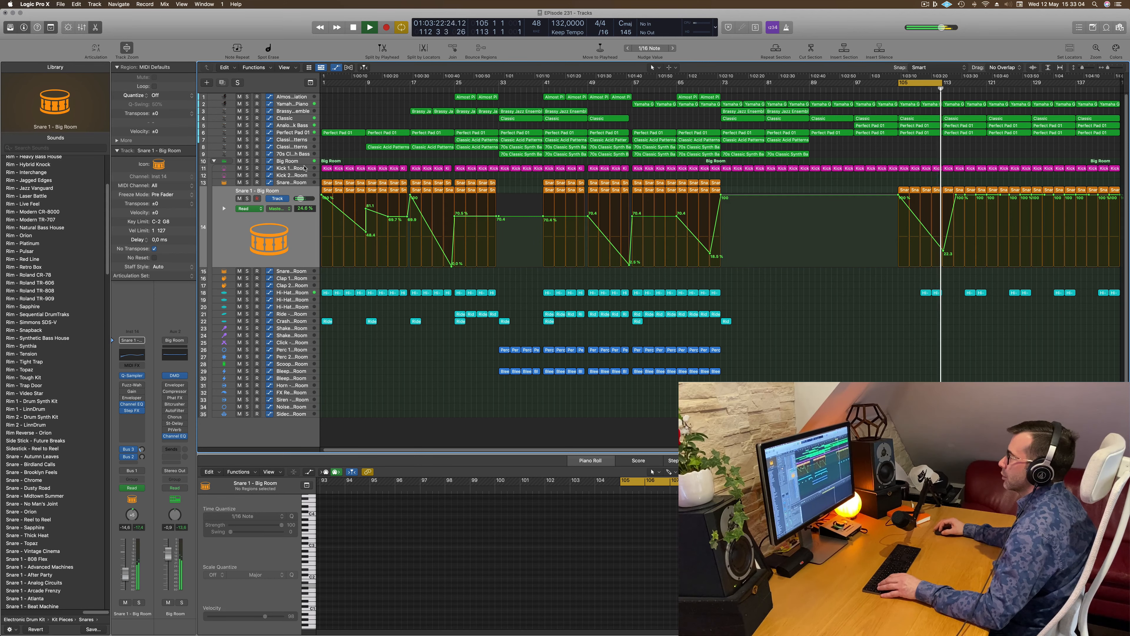
Raise the Kick 1 – Big Room volume automation to -2.8 dB at bar 113 and -2.7 dB at bar 121, extending the cycle to bar 121.
click(290, 168)
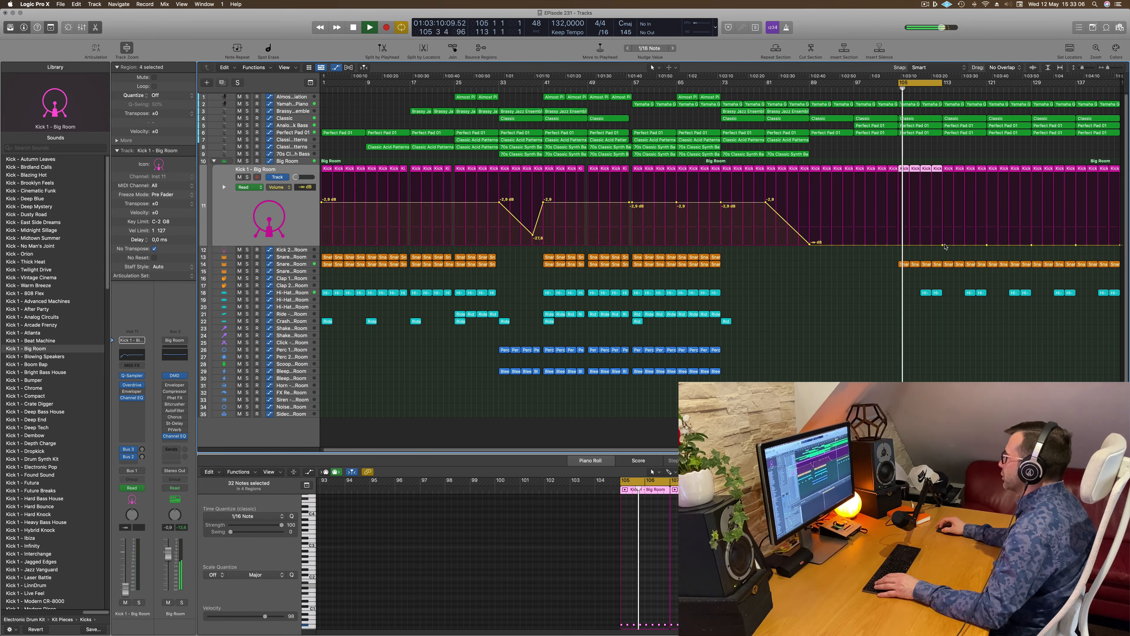
drag(943, 220, 944, 206)
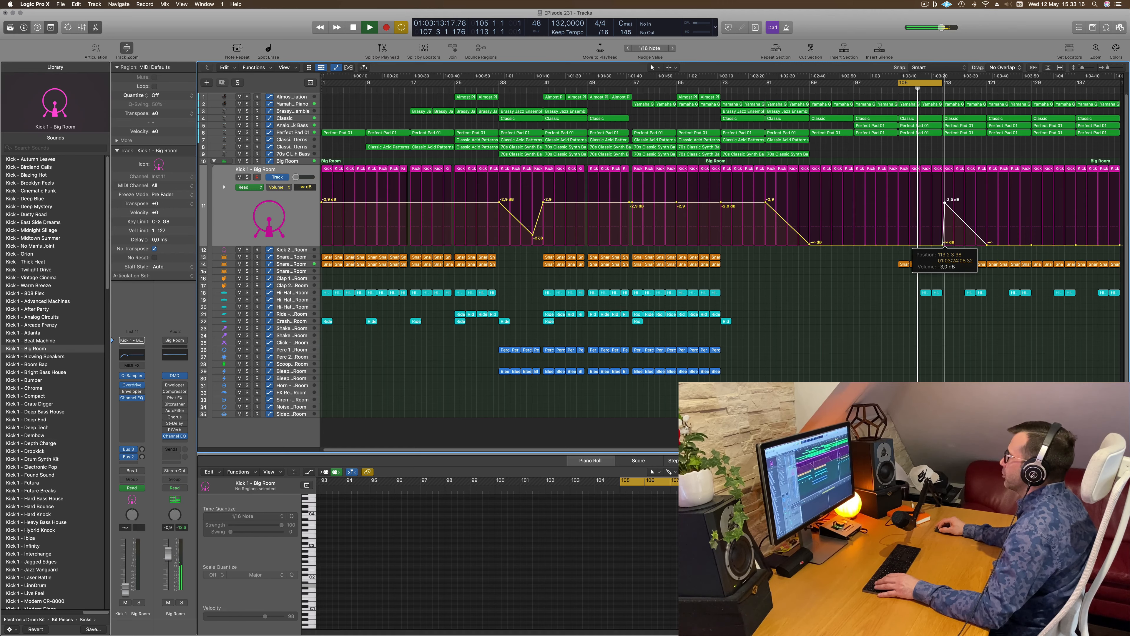
drag(944, 202, 944, 202)
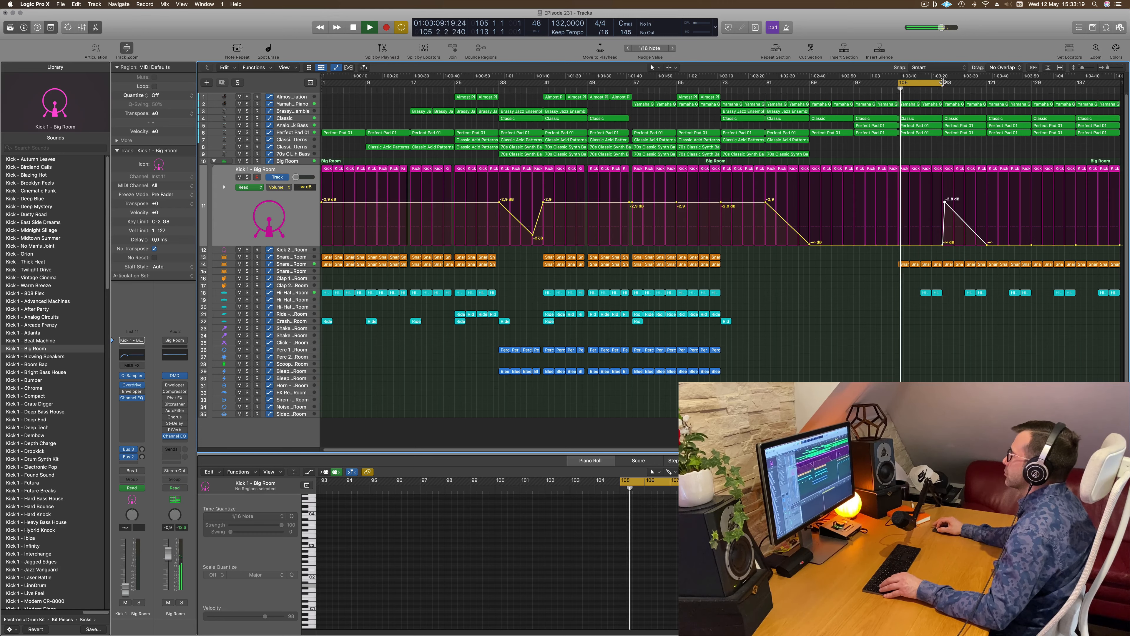
drag(942, 83, 990, 83)
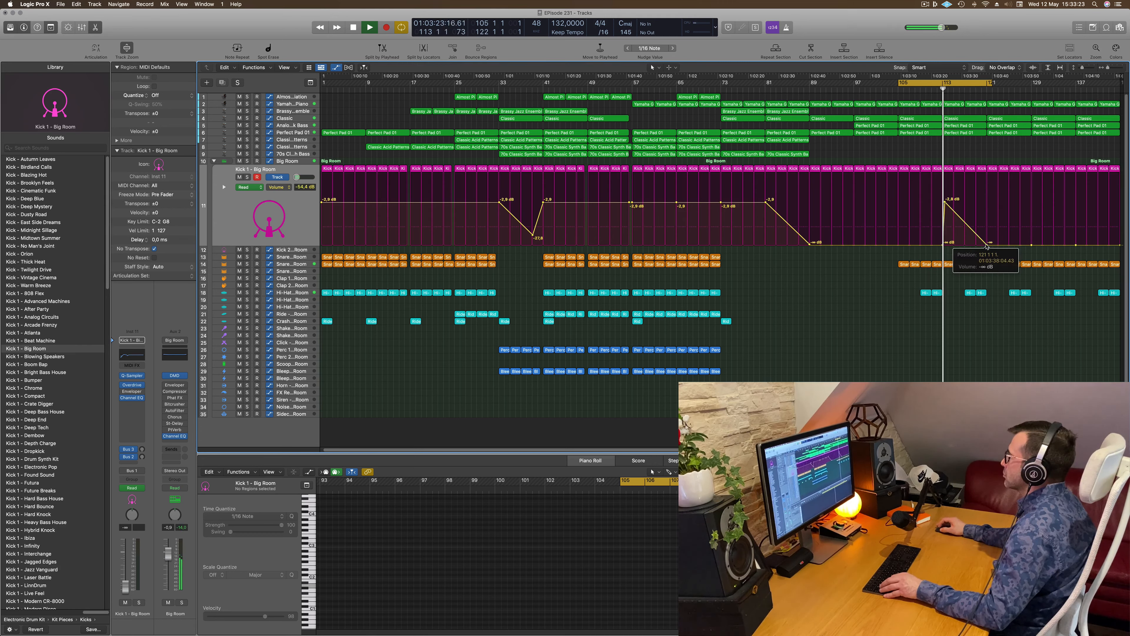
drag(985, 244, 987, 201)
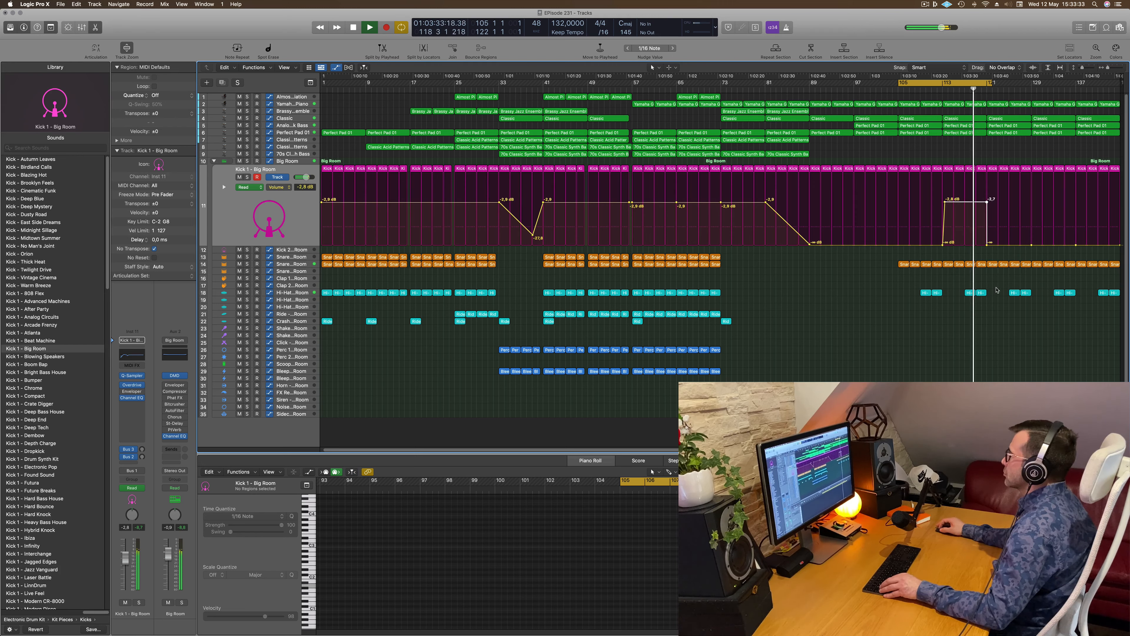
Extend the cycle to bar 129 and shape the Perfect Pad 01 Cutoff automation to peak at about 60 % at bar 113, declining steadily to bar 121.
drag(994, 288, 969, 296)
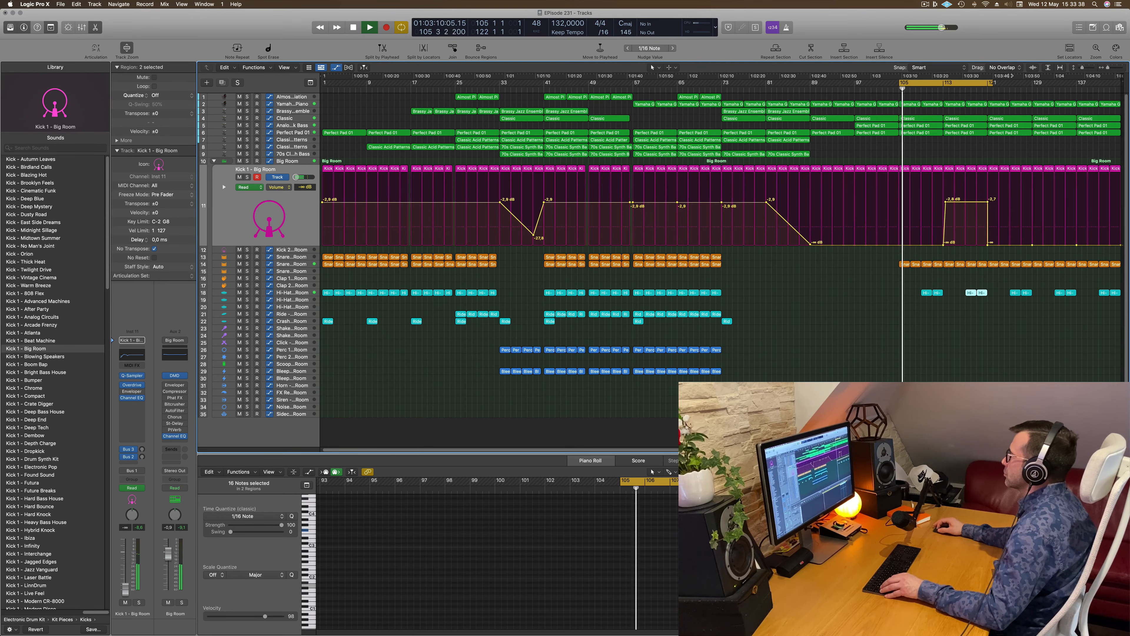
drag(991, 83, 1032, 82)
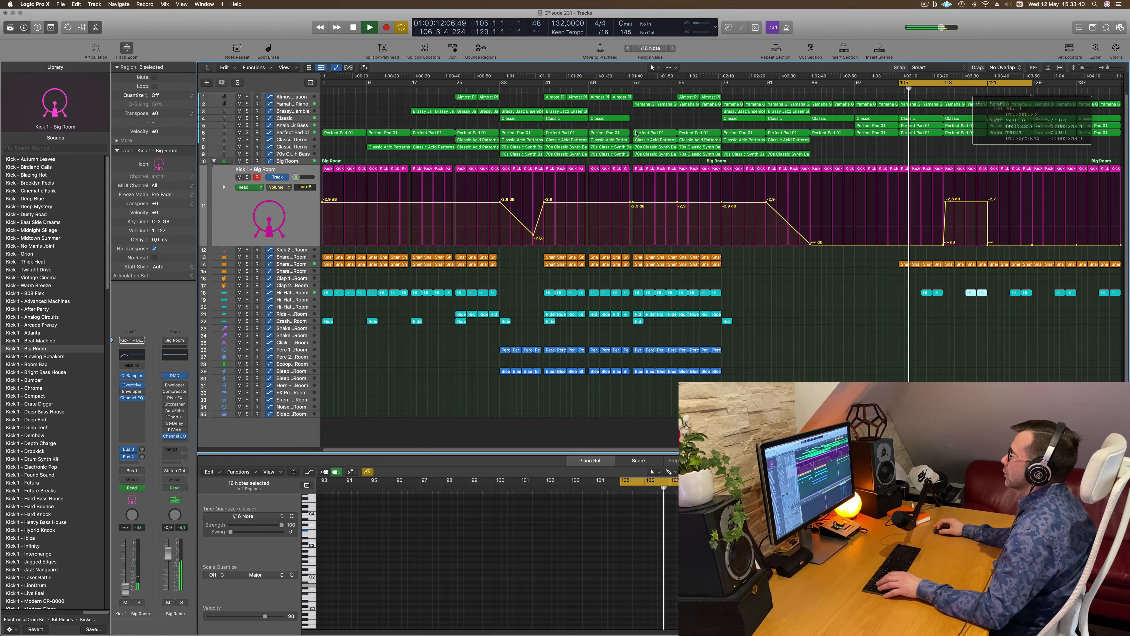
click(302, 126)
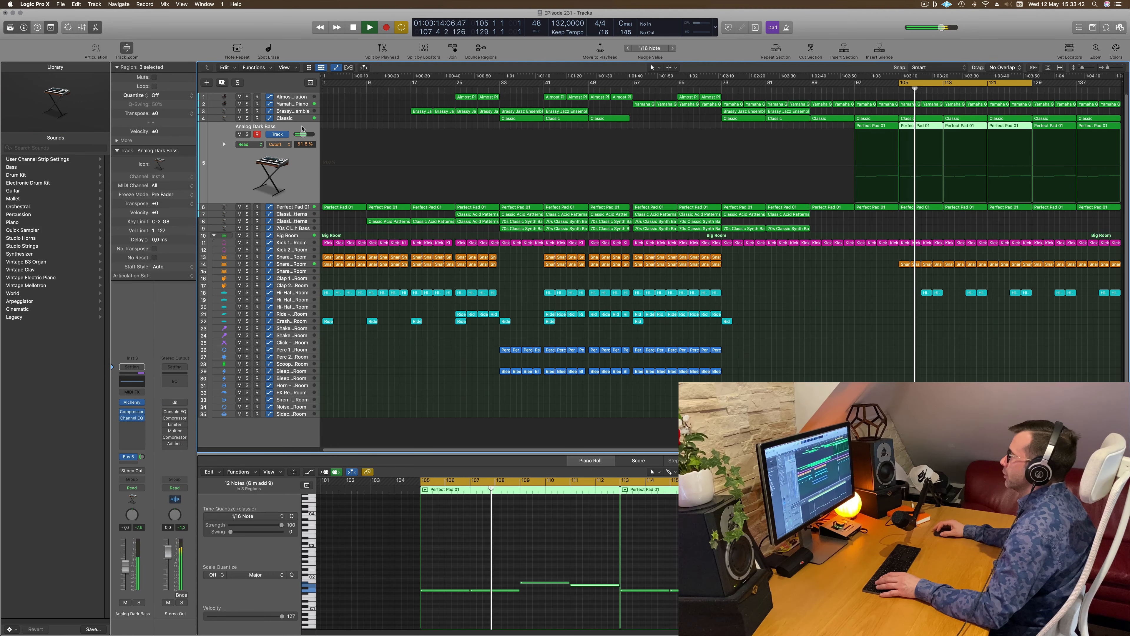
key(Down)
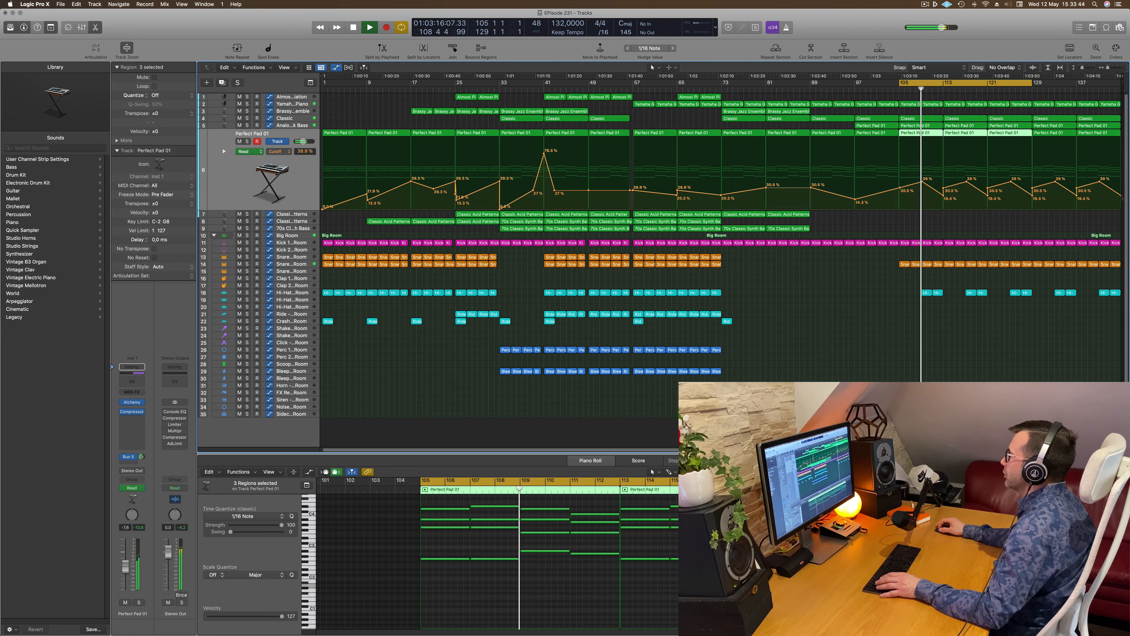
click(943, 195)
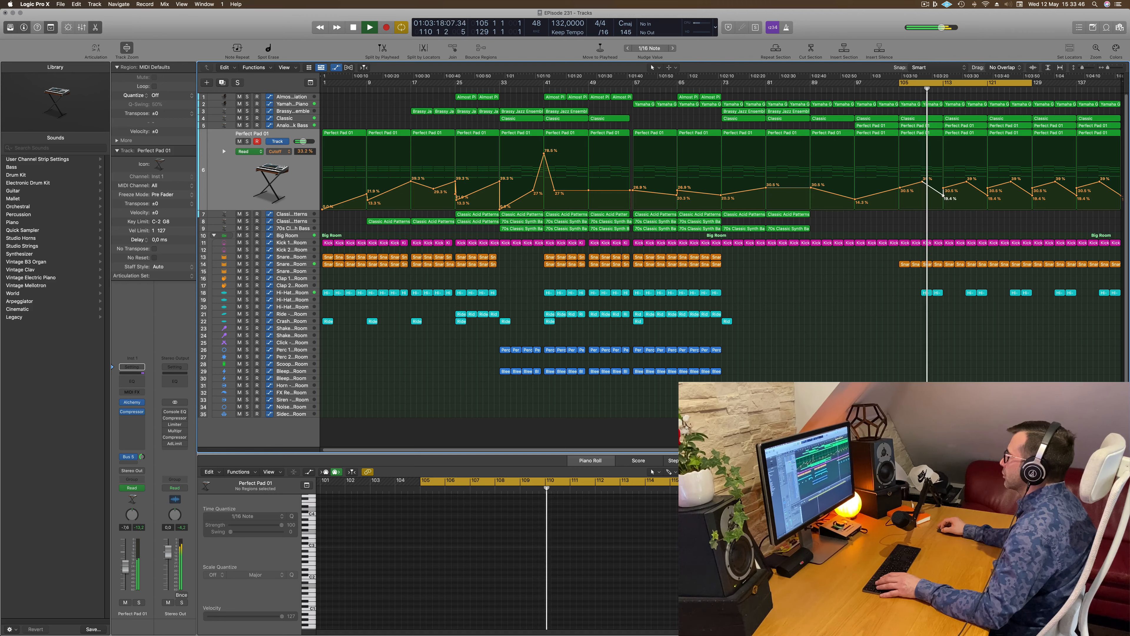
drag(943, 195, 943, 167)
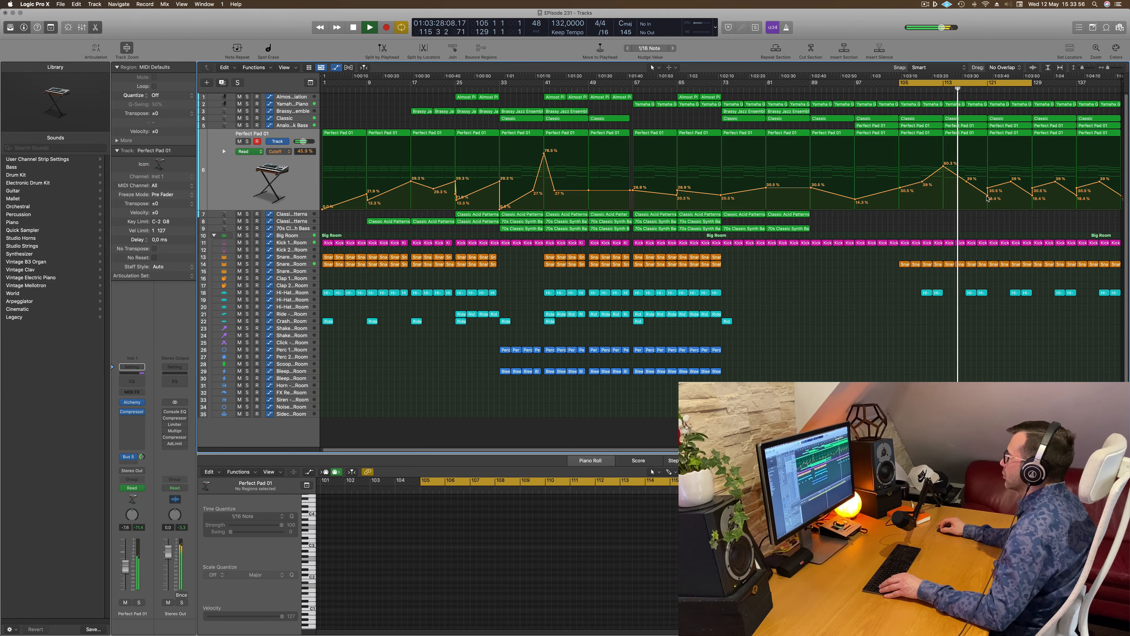
drag(967, 181, 988, 188)
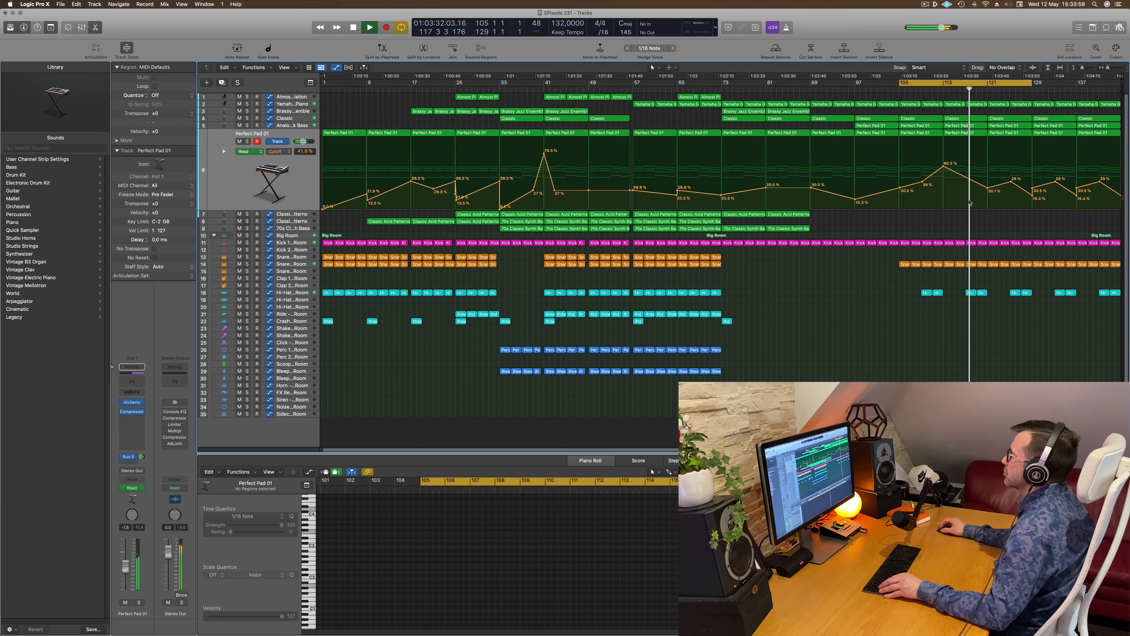
scroll(1024, 218, up, 5)
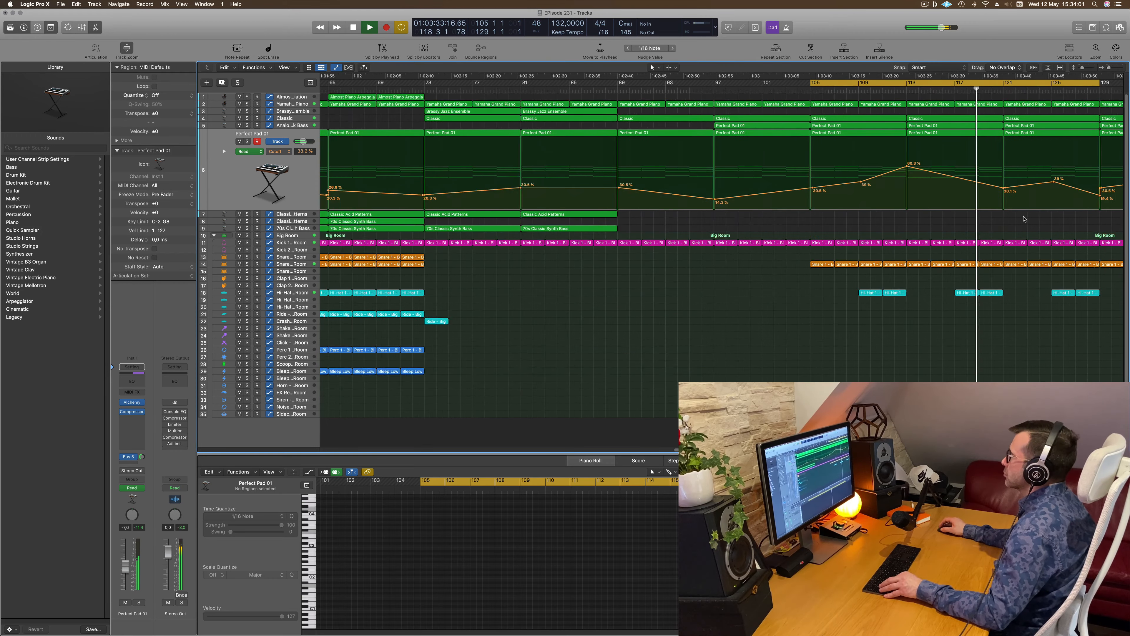
scroll(1024, 217, down, 8)
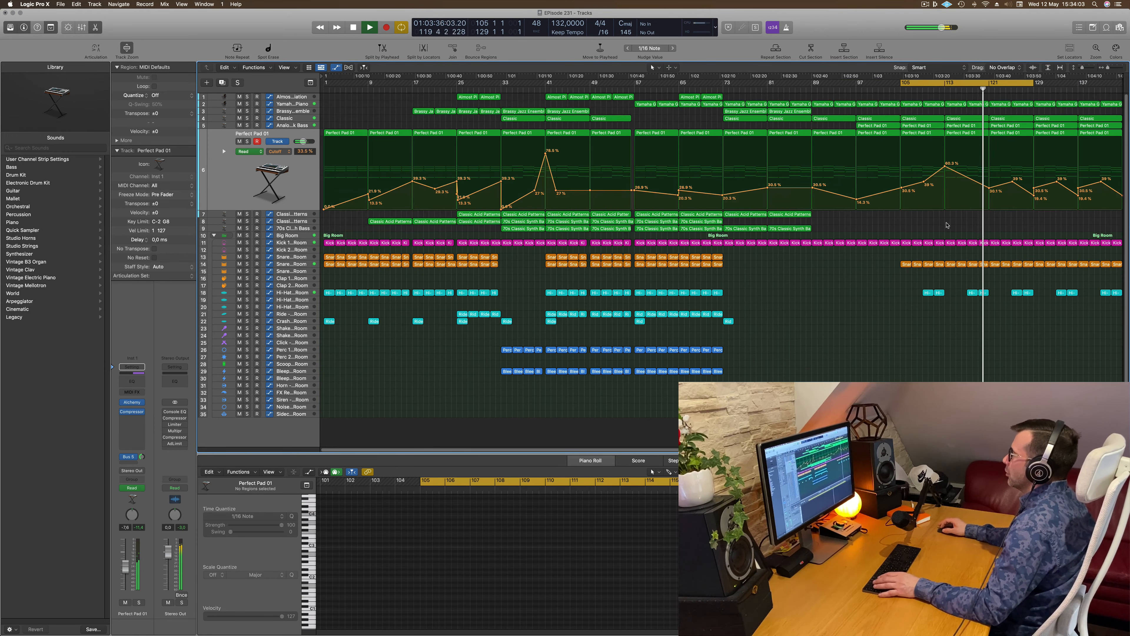
Copy the two stacked 70s Classic Synth Bass regions from bar 65 to bar 121, and play back from just before bar 121.
key(space)
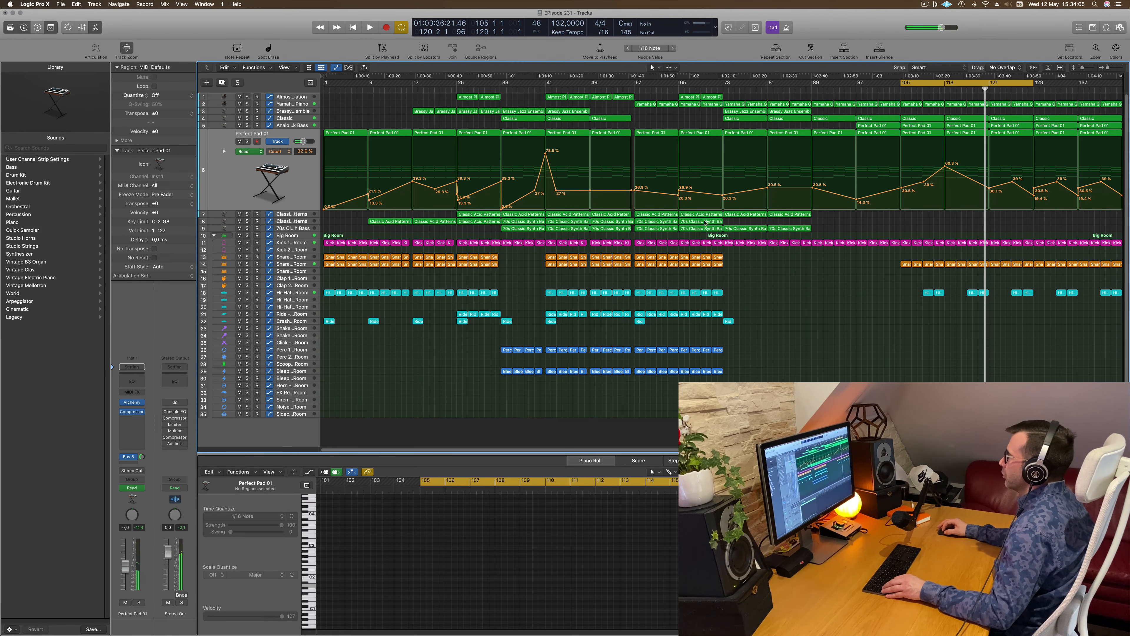
click(704, 222)
click(701, 228)
shift+click(698, 222)
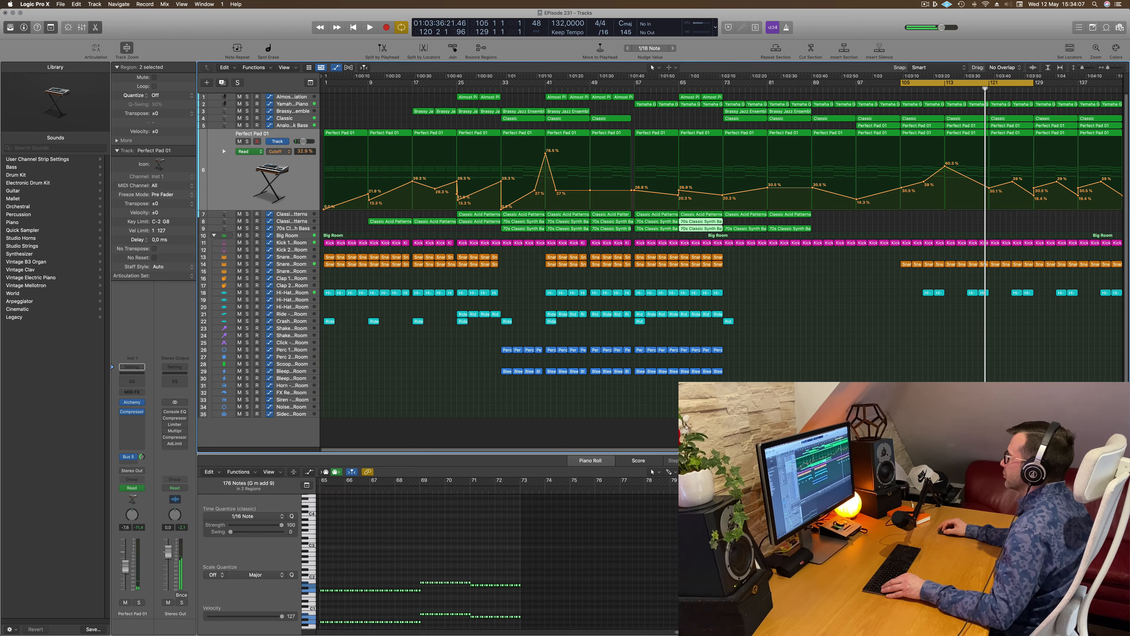
drag(701, 221, 1009, 219)
key(space)
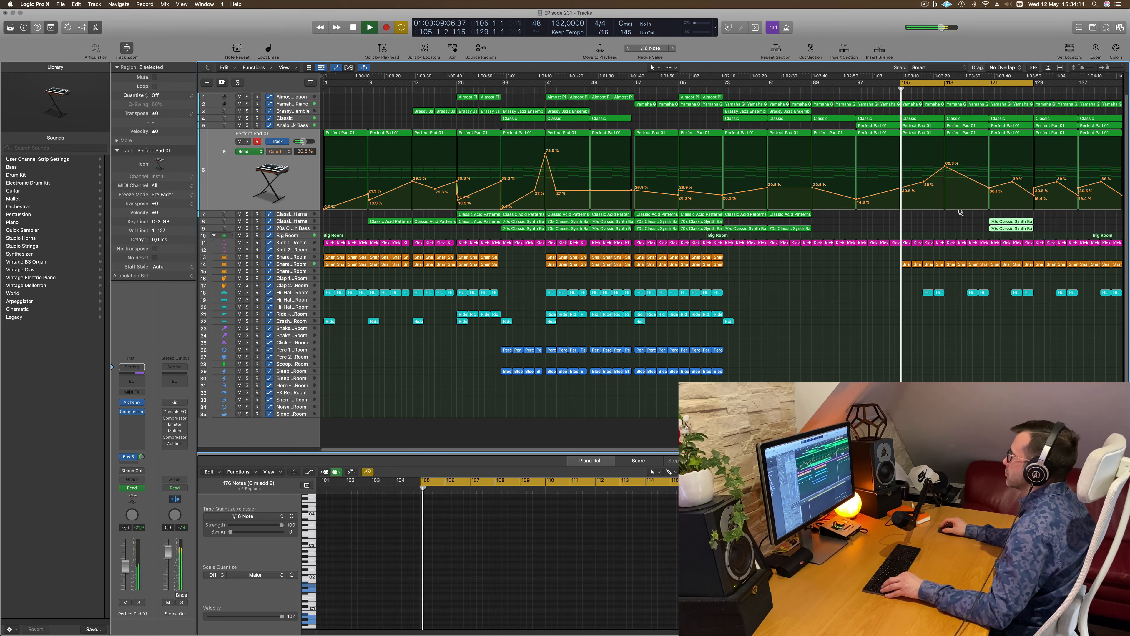
click(982, 91)
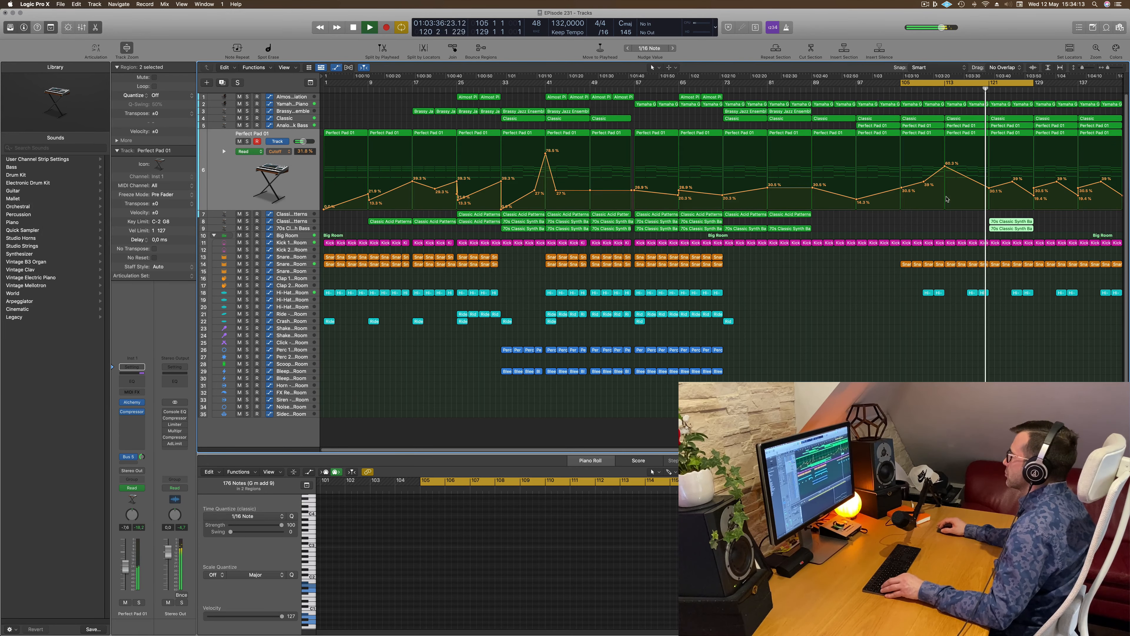
scroll(945, 199, right, 5)
scroll(937, 209, down, 10)
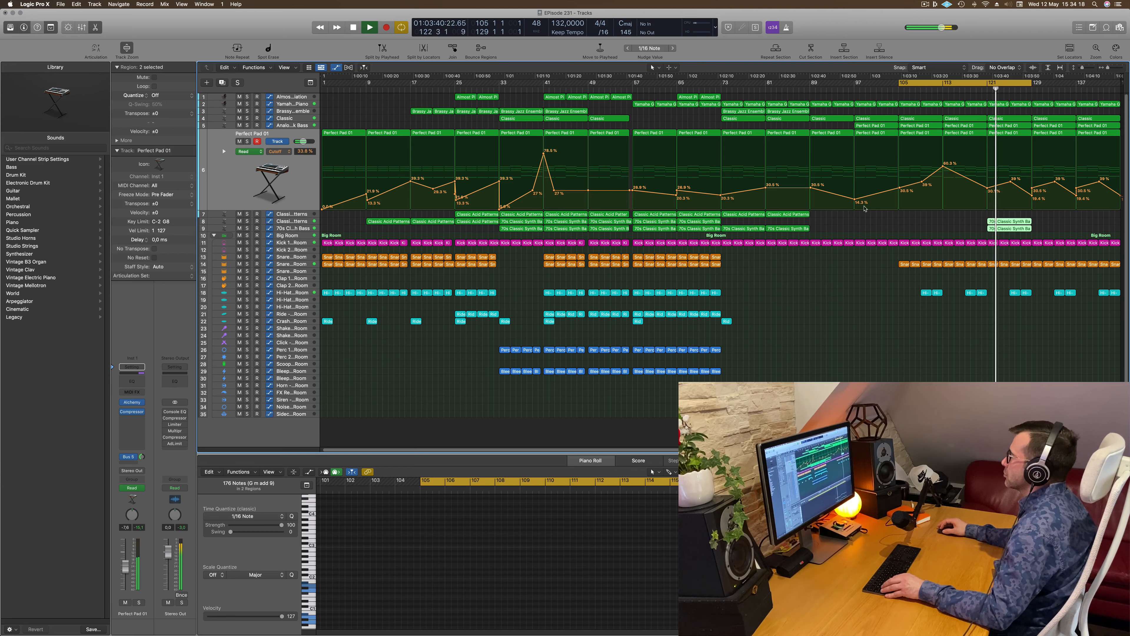
Copy the Classic Acid Patterns region from bar 81 to bar 121.
drag(795, 215, 996, 218)
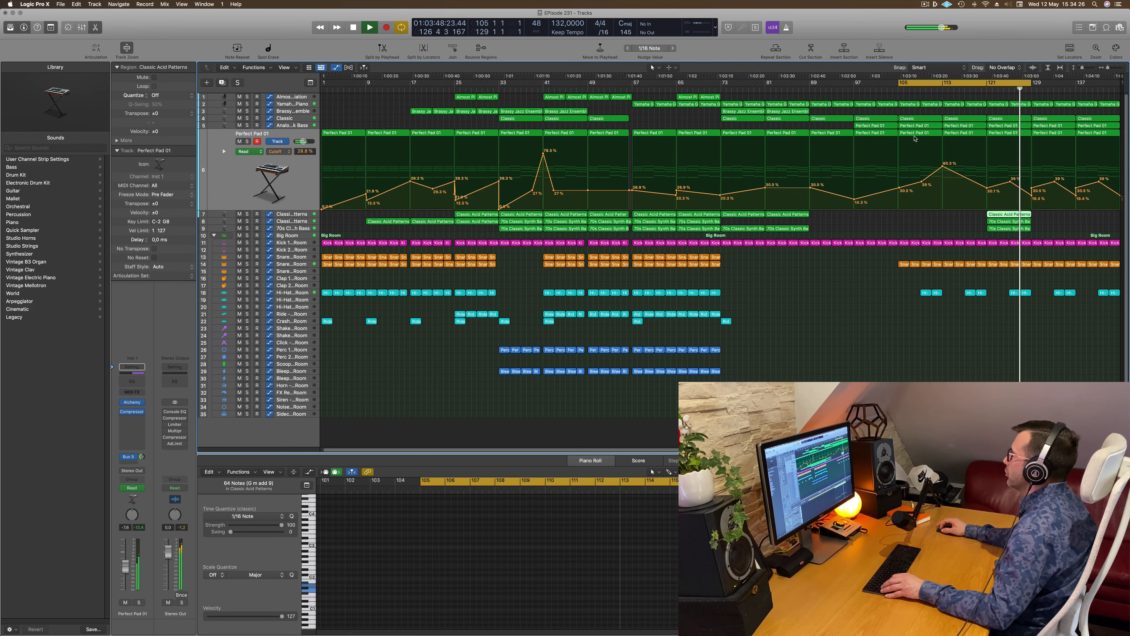
scroll(1038, 227, up, 5)
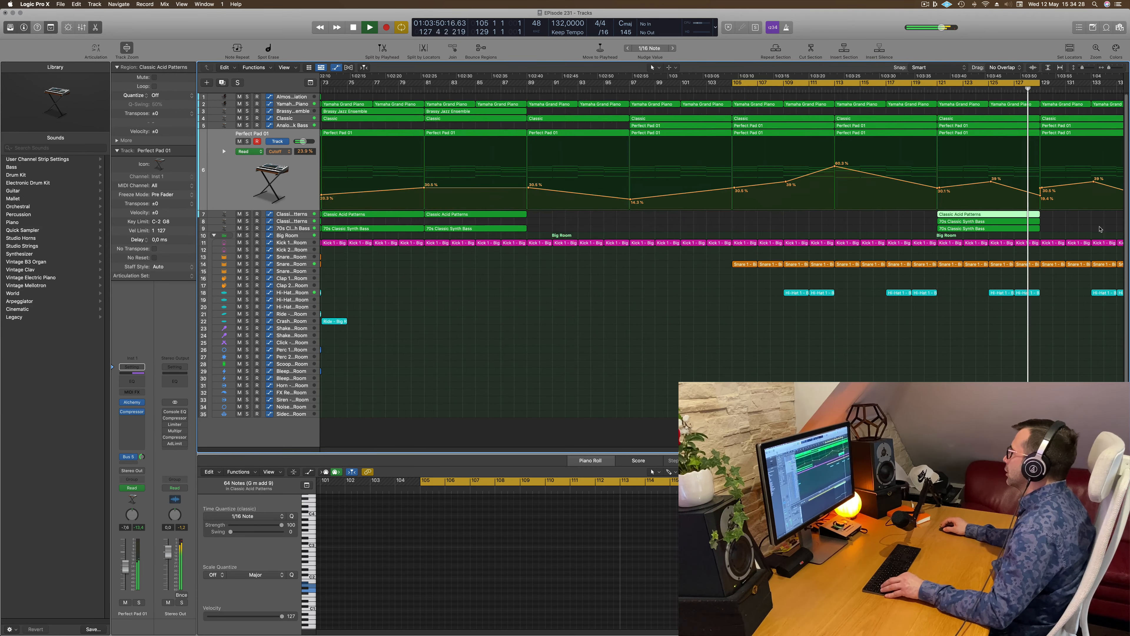
scroll(1037, 227, down, 5)
scroll(865, 242, left, 1)
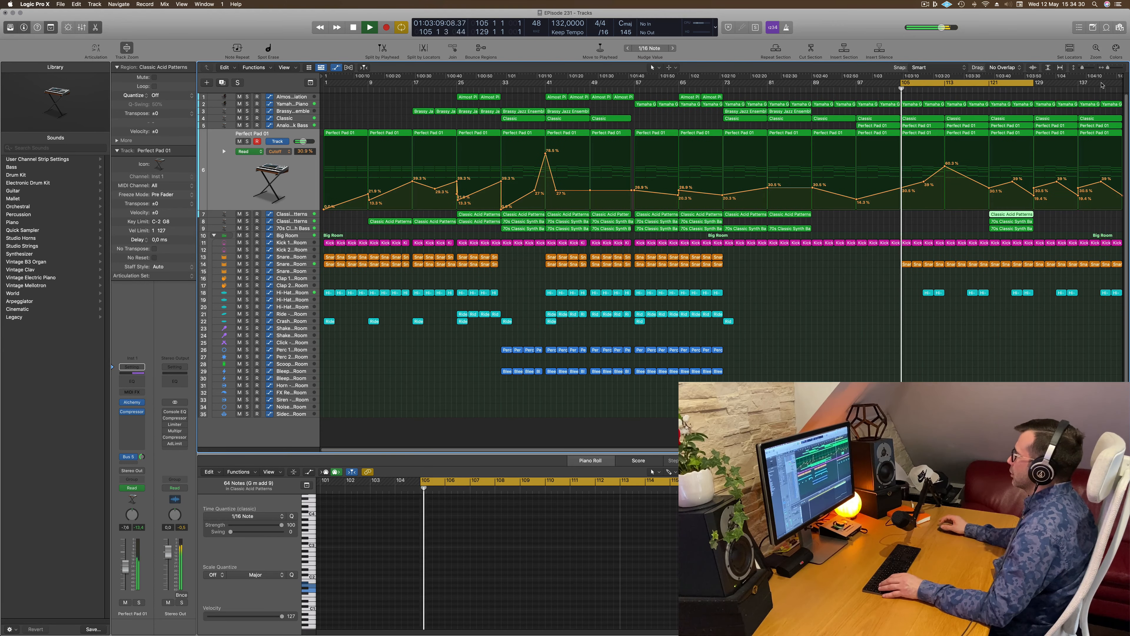
Delete the four Yamaha Grand Piano regions spanning bars 121–137.
click(1058, 121)
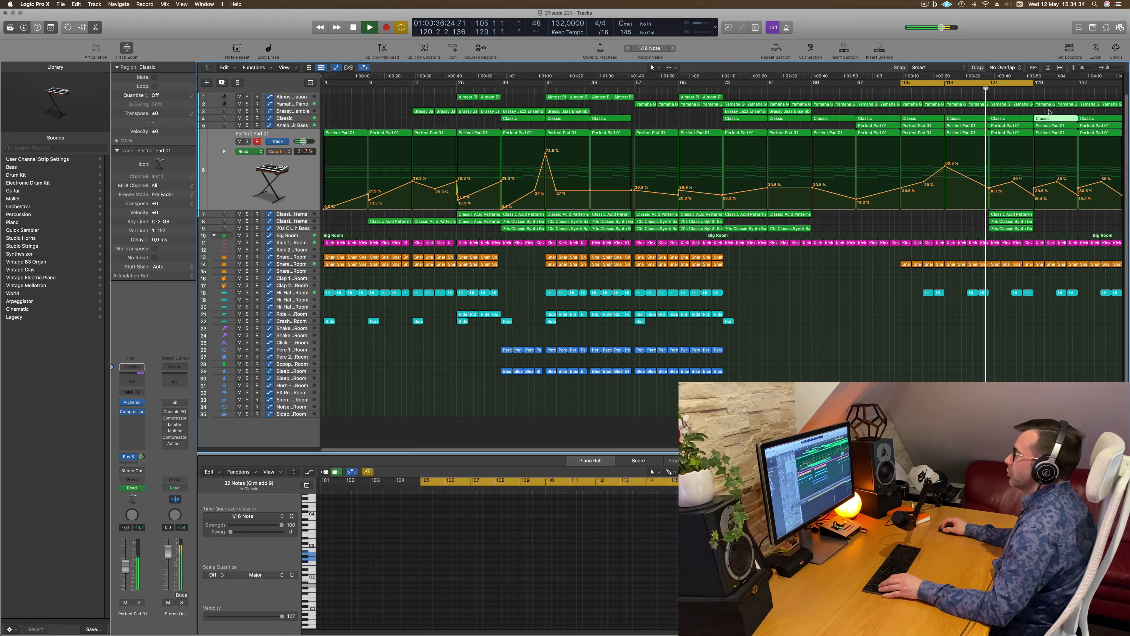
drag(1039, 110, 1006, 105)
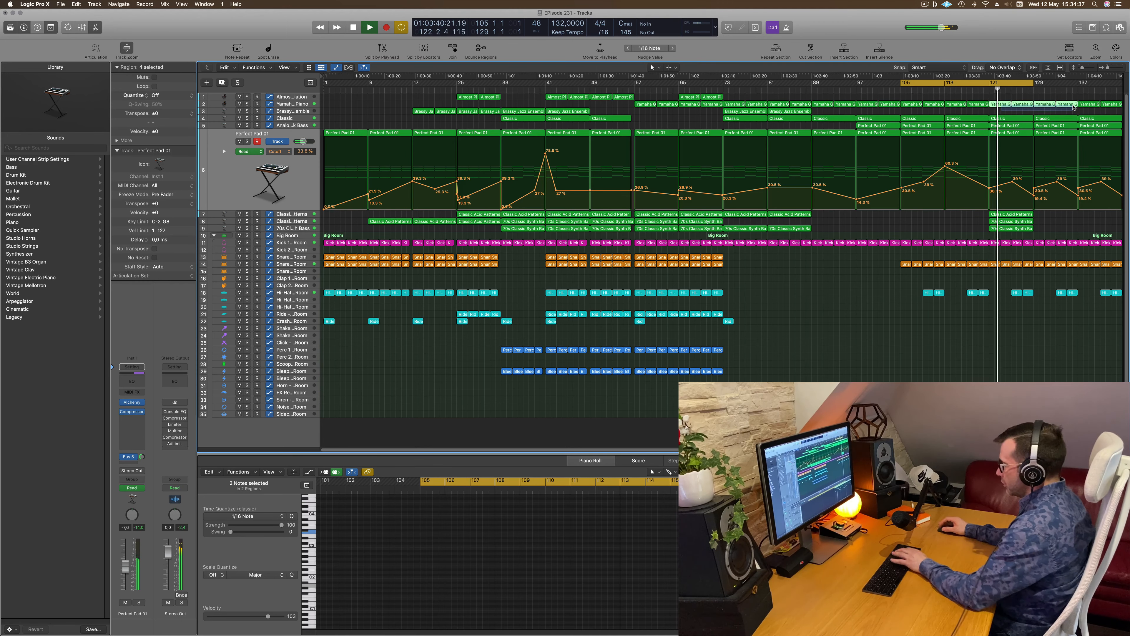
key(Delete)
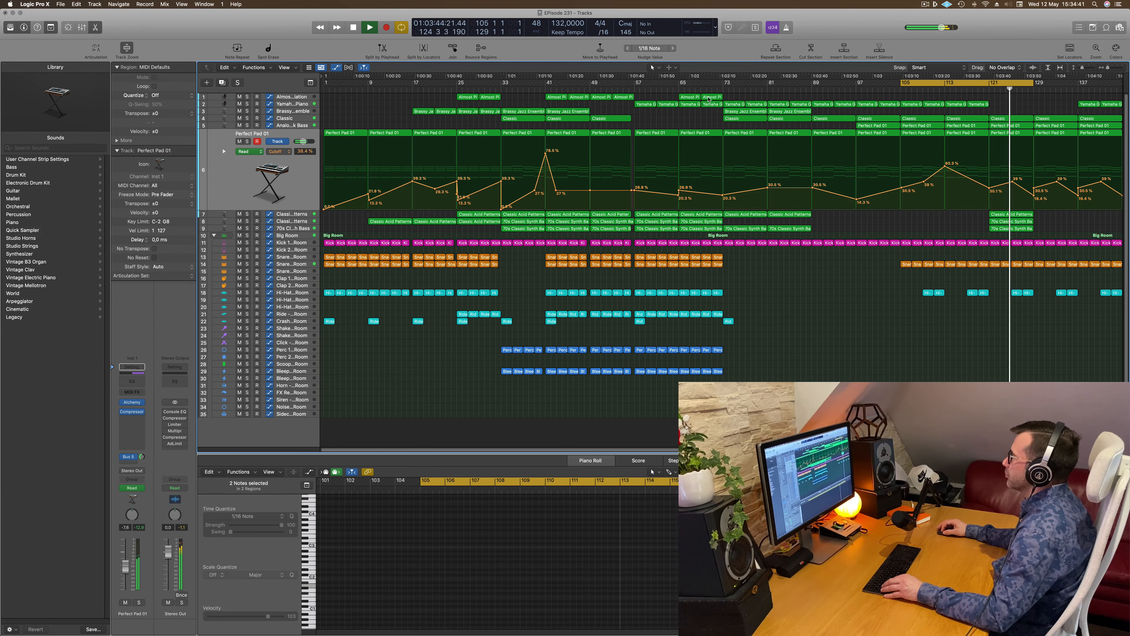
Audition the passage from bar 121 and display the Kick 1 – Big Room track's volume automation.
drag(749, 99, 699, 97)
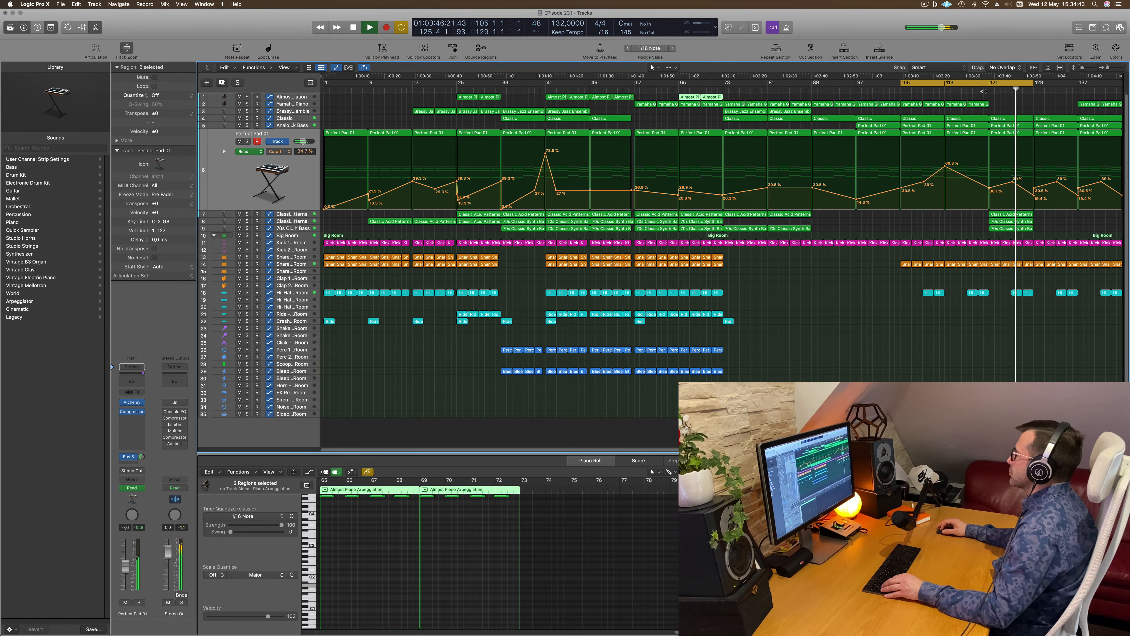
key(space)
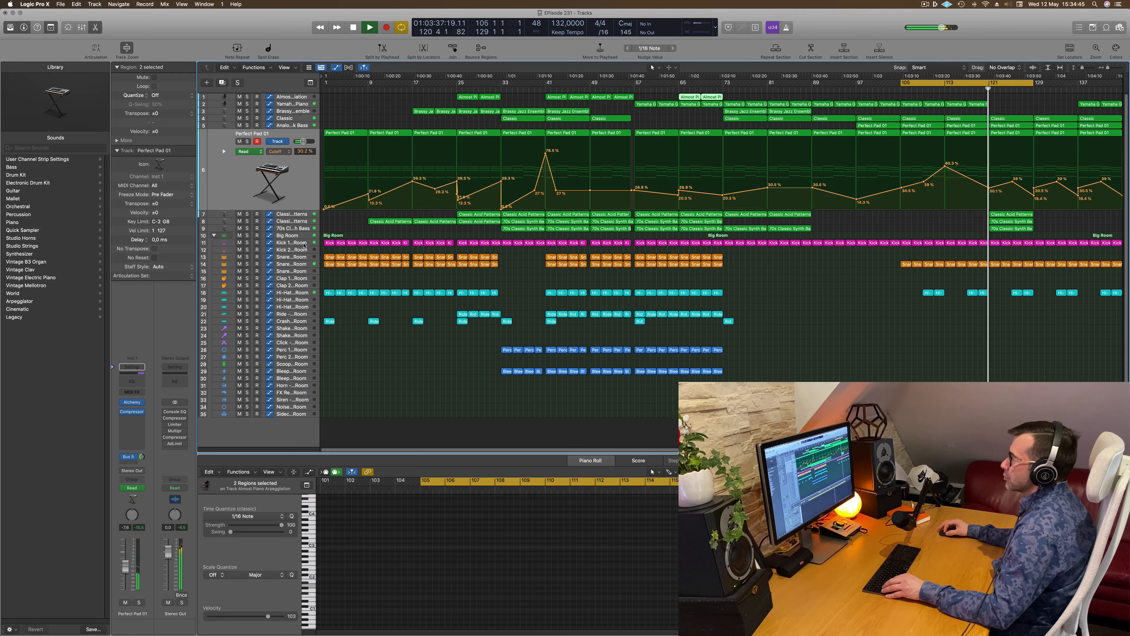
click(908, 243)
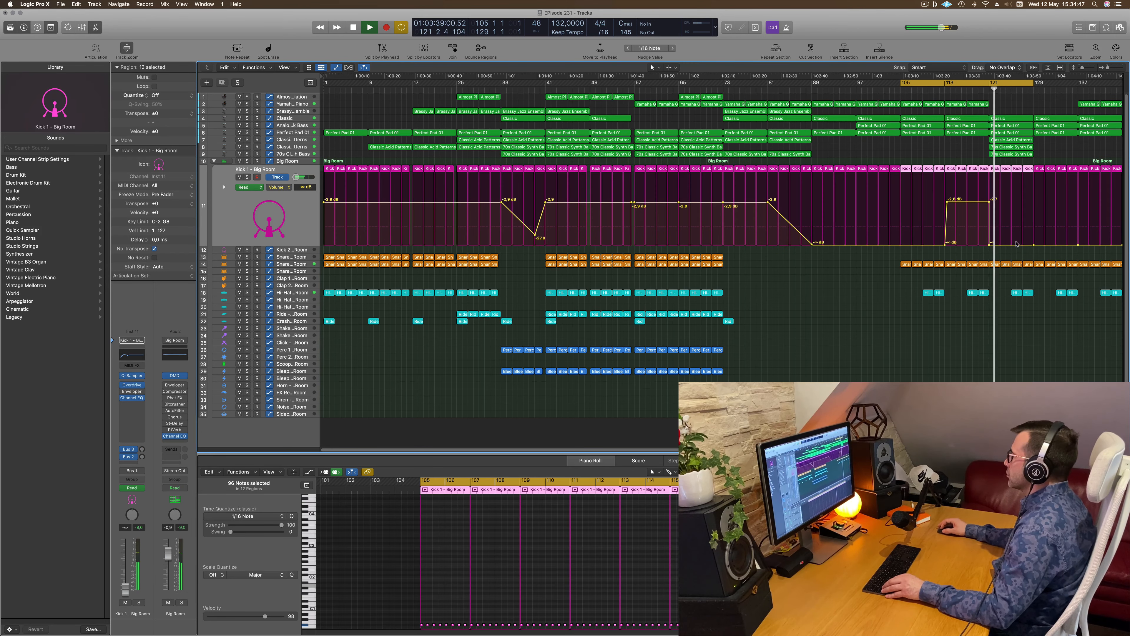
Copy the Classic Acid Patterns and 70s Classic Synth Bass regions from bar 121 to bar 129, and extend the playback cycle to bar 137.
key(super+Right)
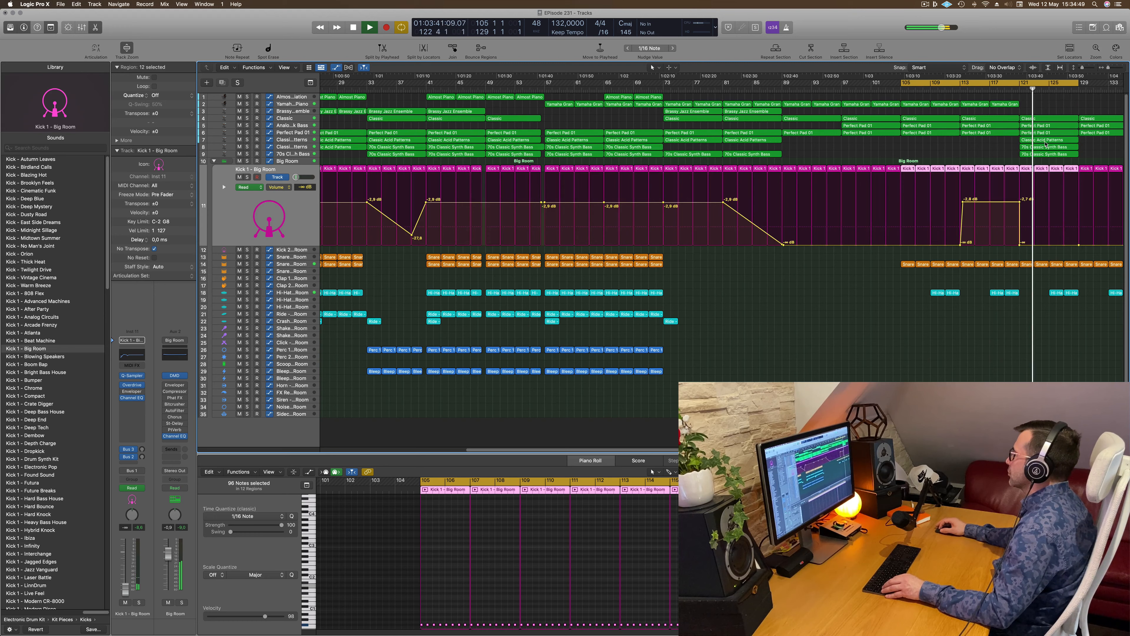
ctrl+alt+click(1088, 140)
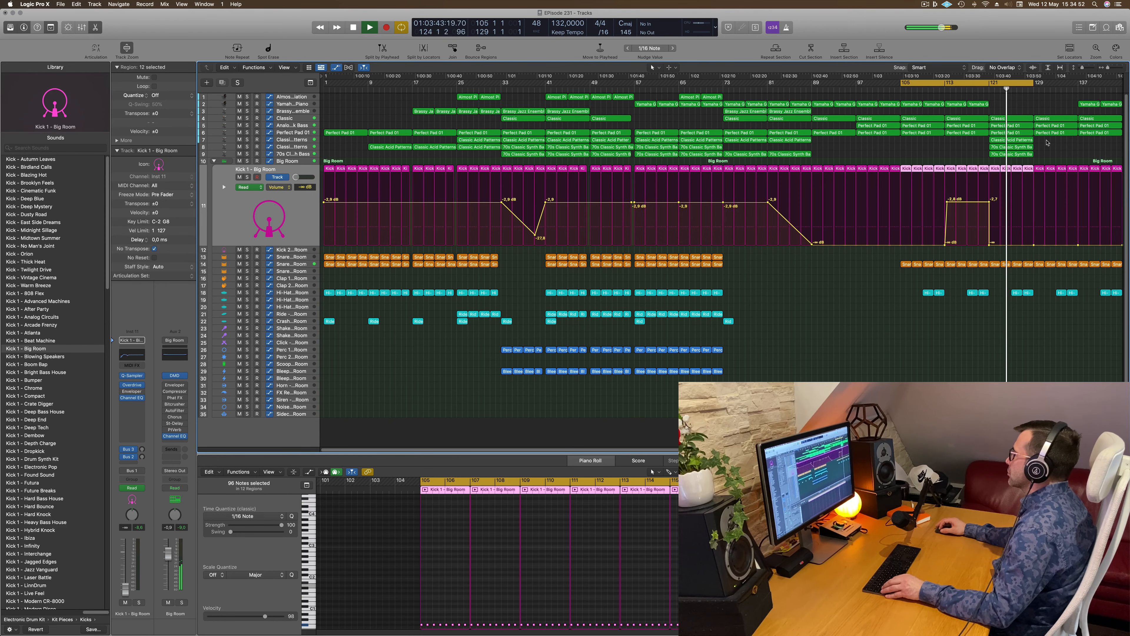
drag(1047, 141, 1077, 90)
key(space)
click(1010, 100)
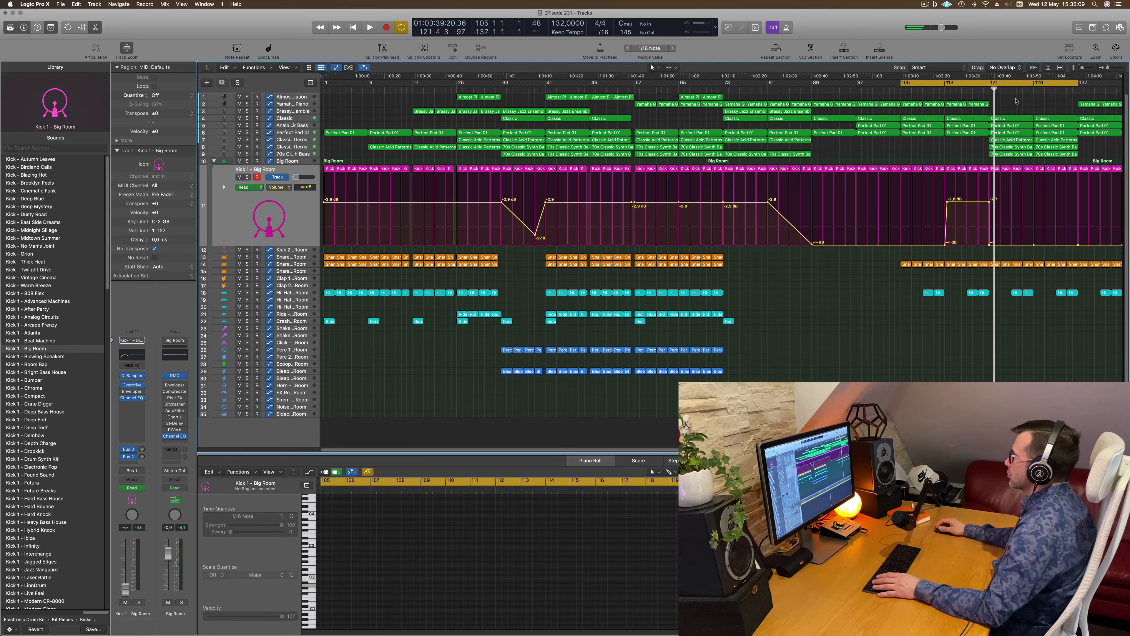
key(space)
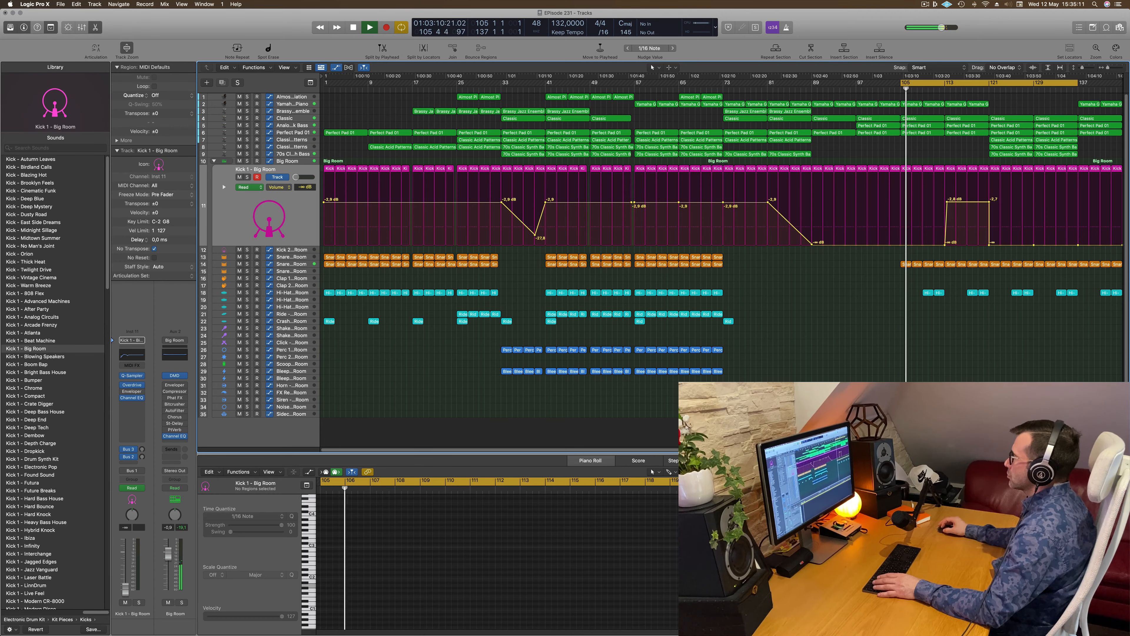
Switch to ScreenFlow and show its Recording Monitor to check the microphone level.
mouse_move(845, 635)
click(617, 625)
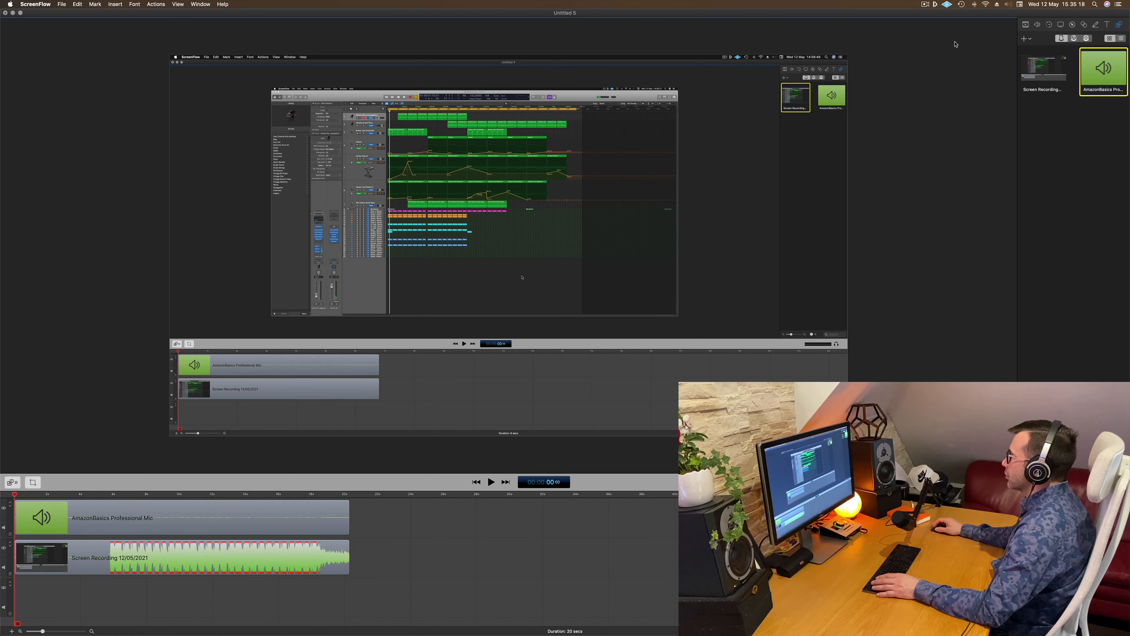
click(926, 6)
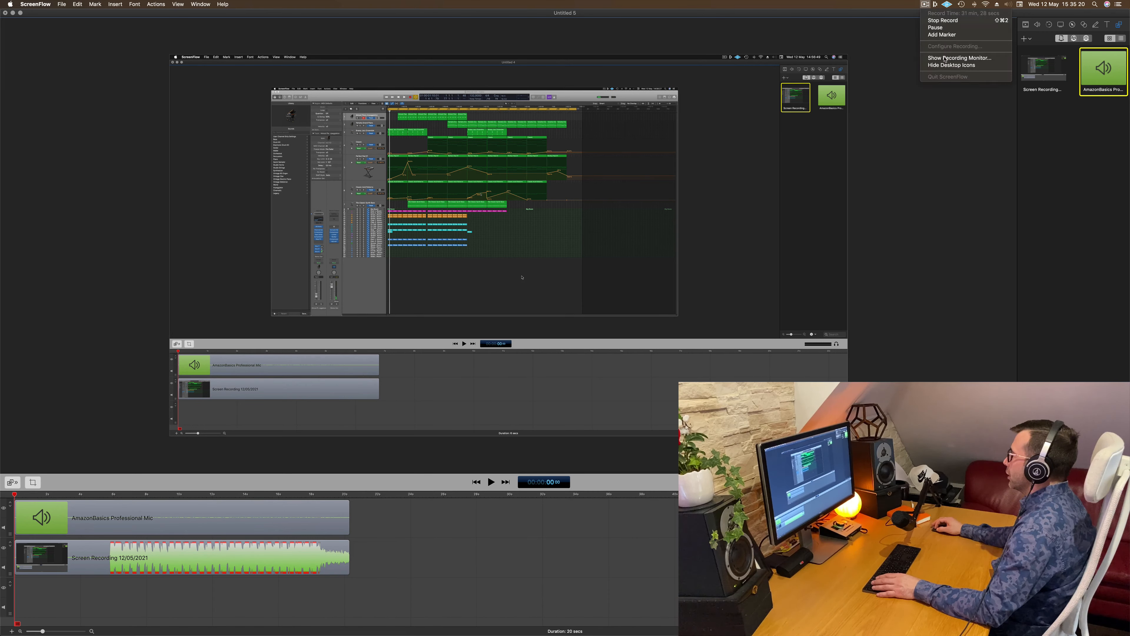
click(955, 58)
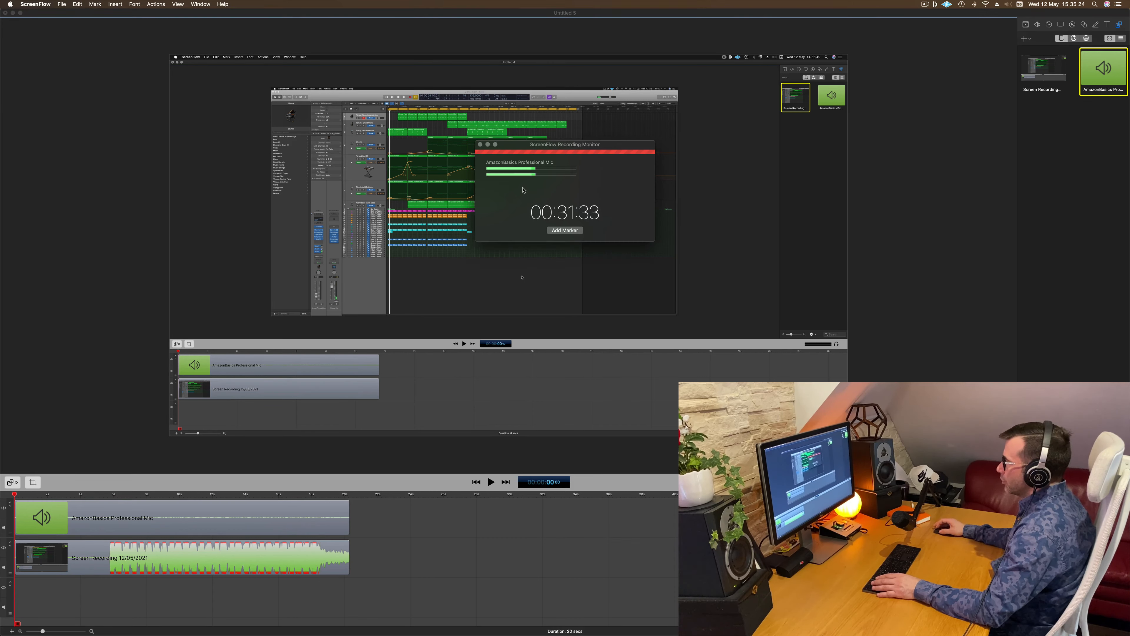
click(808, 196)
Switch back to Logic Pro, check the microphone level during playback from bar 105, and close the Recording Monitor.
mouse_move(299, 632)
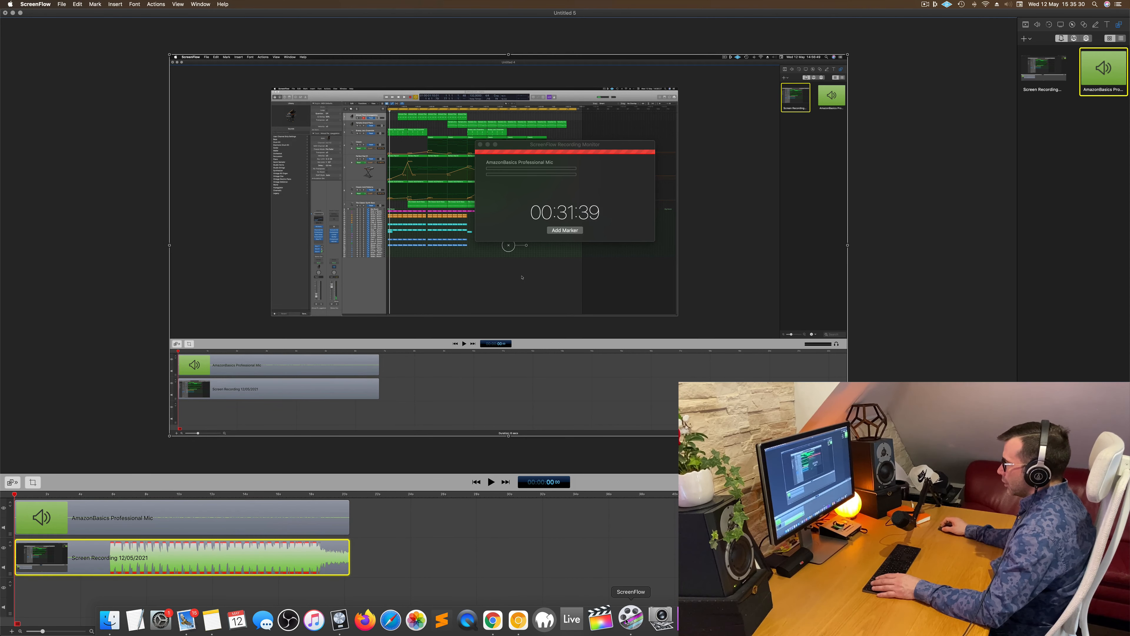
click(340, 620)
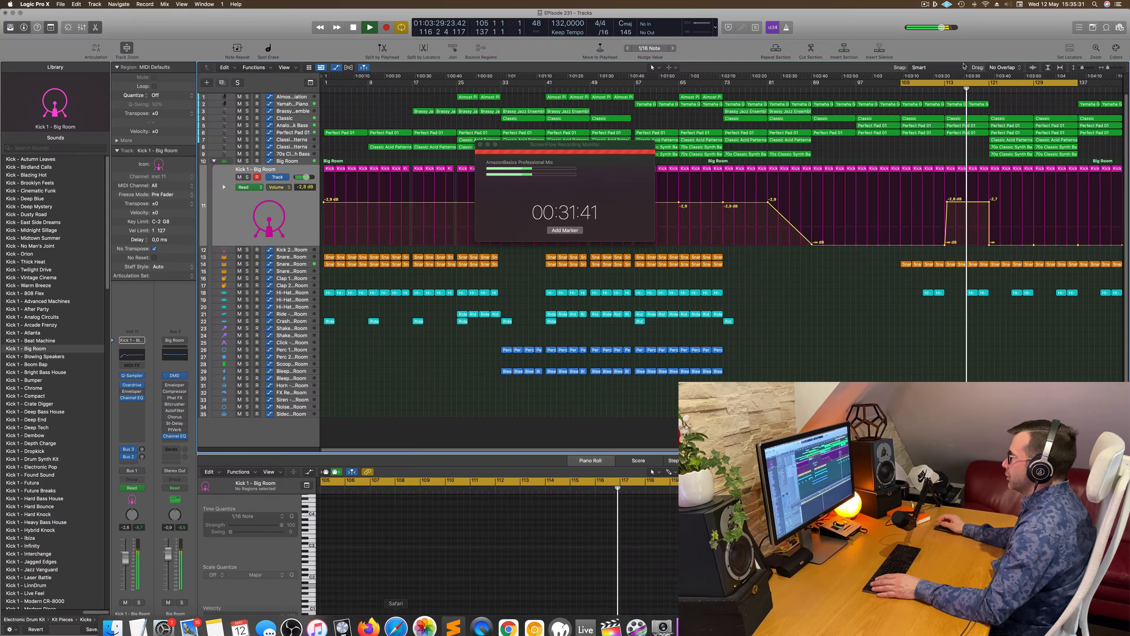
key(space)
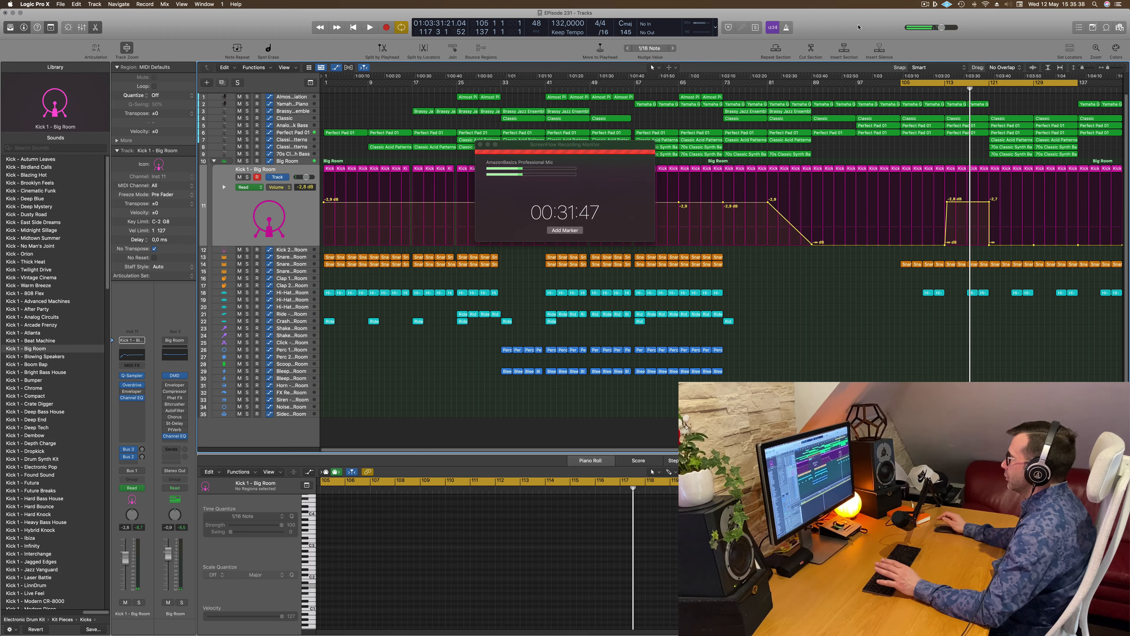
key(space)
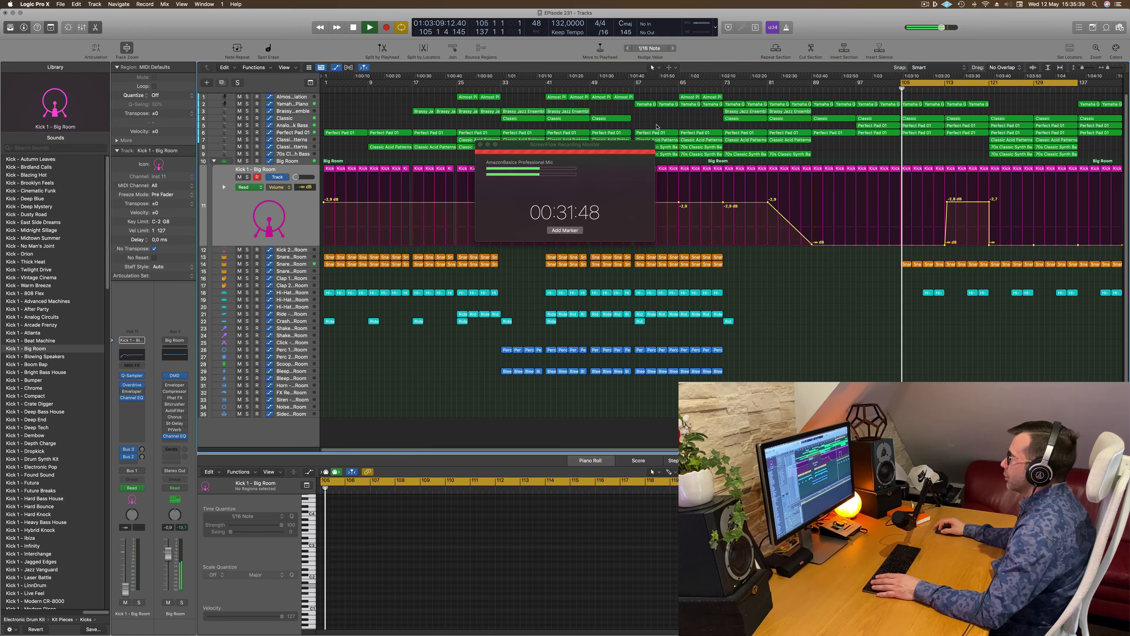
click(479, 146)
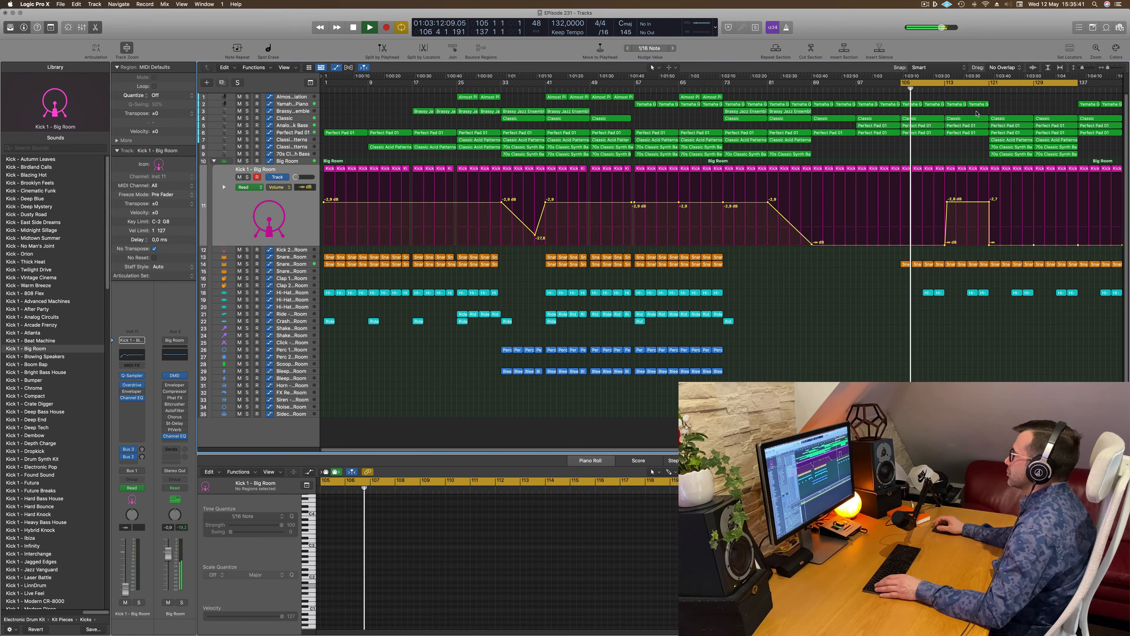
key(space)
key(space)
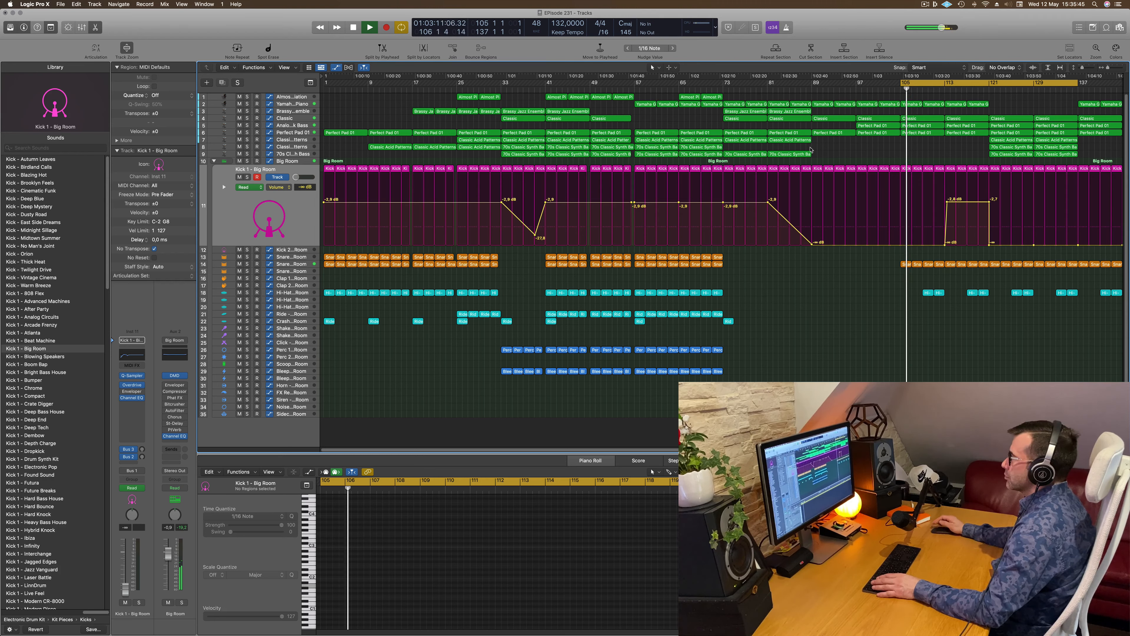
Open the Performance Meter and check the processing and drive load while the cycle plays from bar 105.
double_click(703, 24)
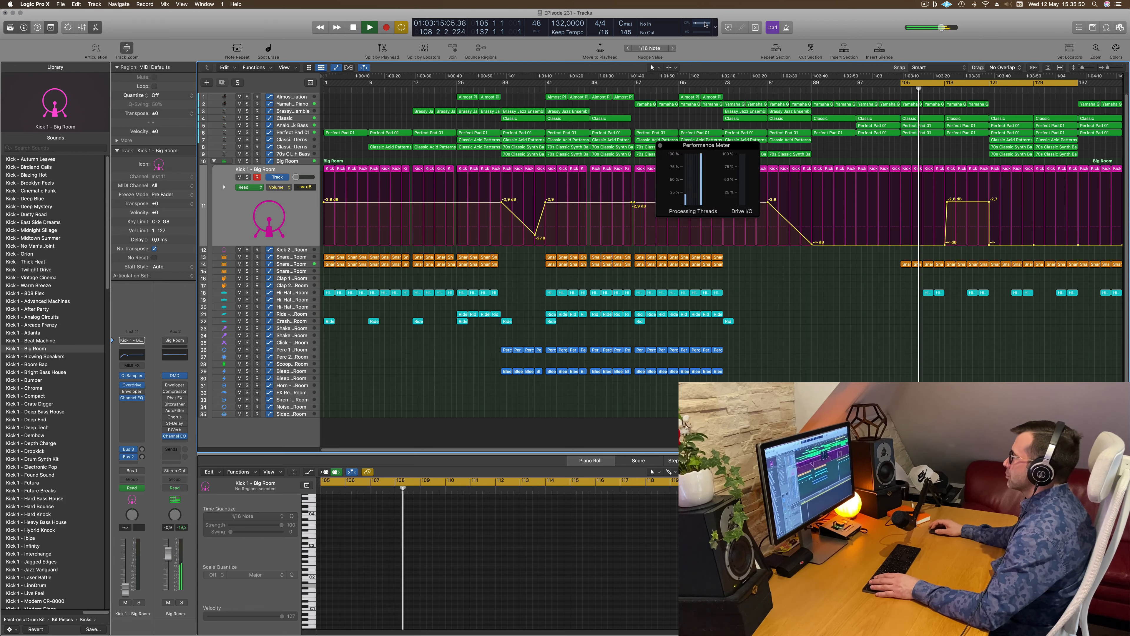
drag(680, 147, 650, 175)
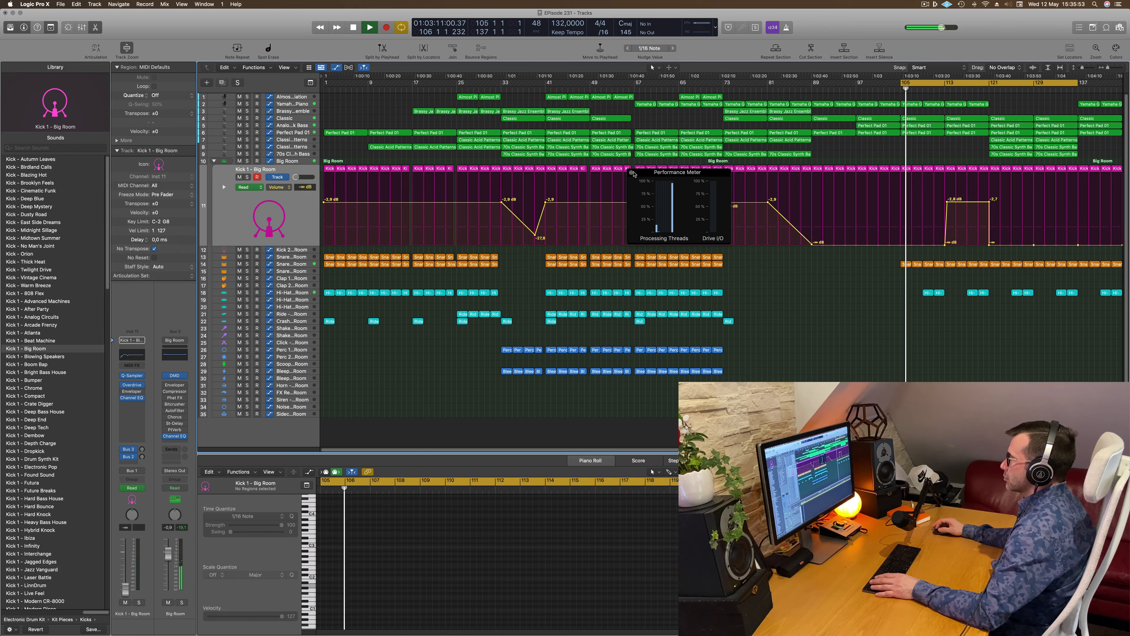
key(space)
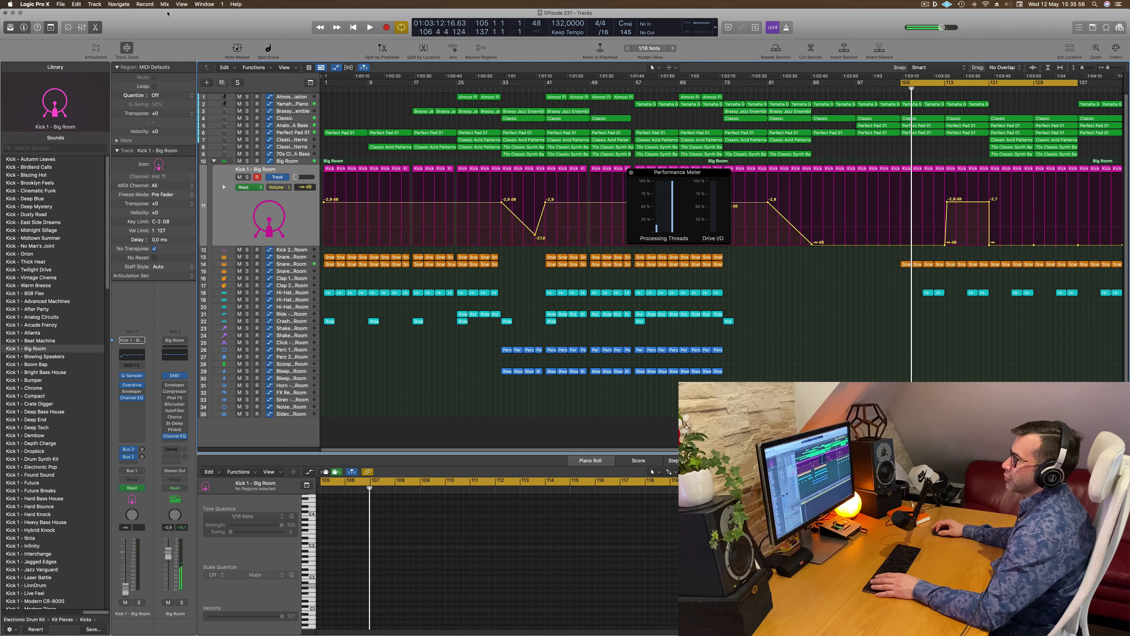
Set Processing Threads to Automatic in the audio device preferences, test playback, and close the preferences.
click(39, 5)
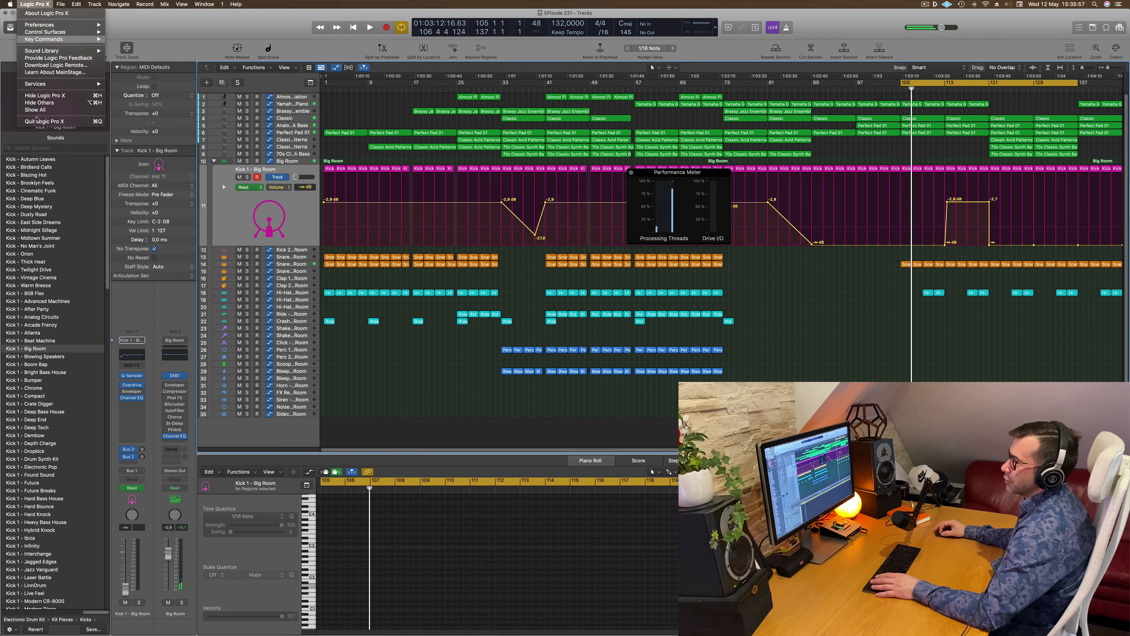
mouse_move(58, 26)
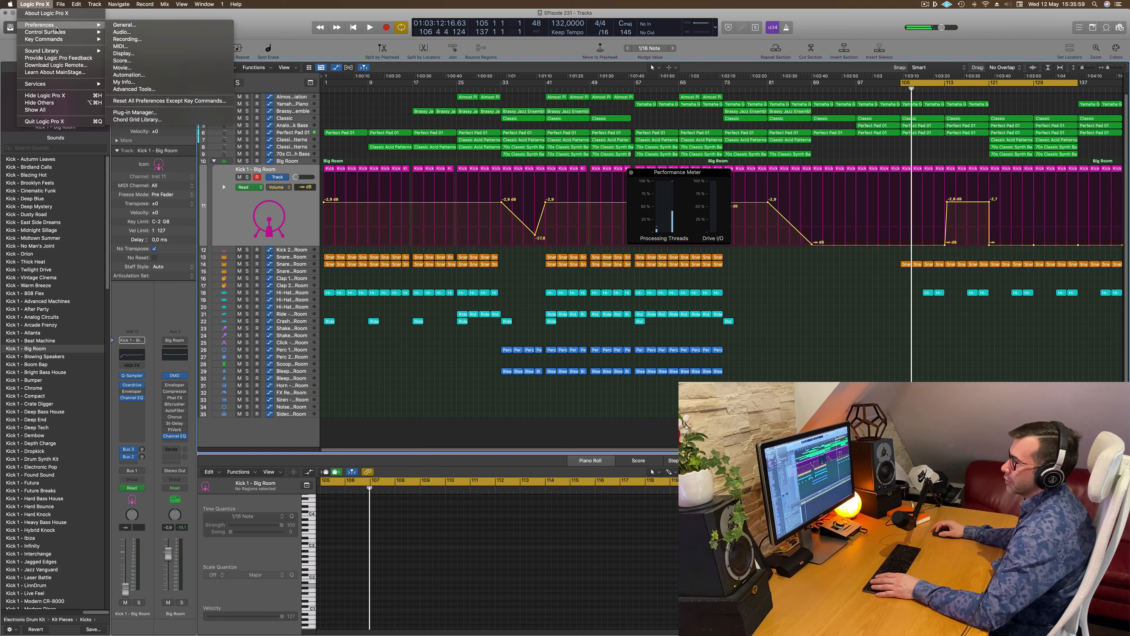
click(121, 32)
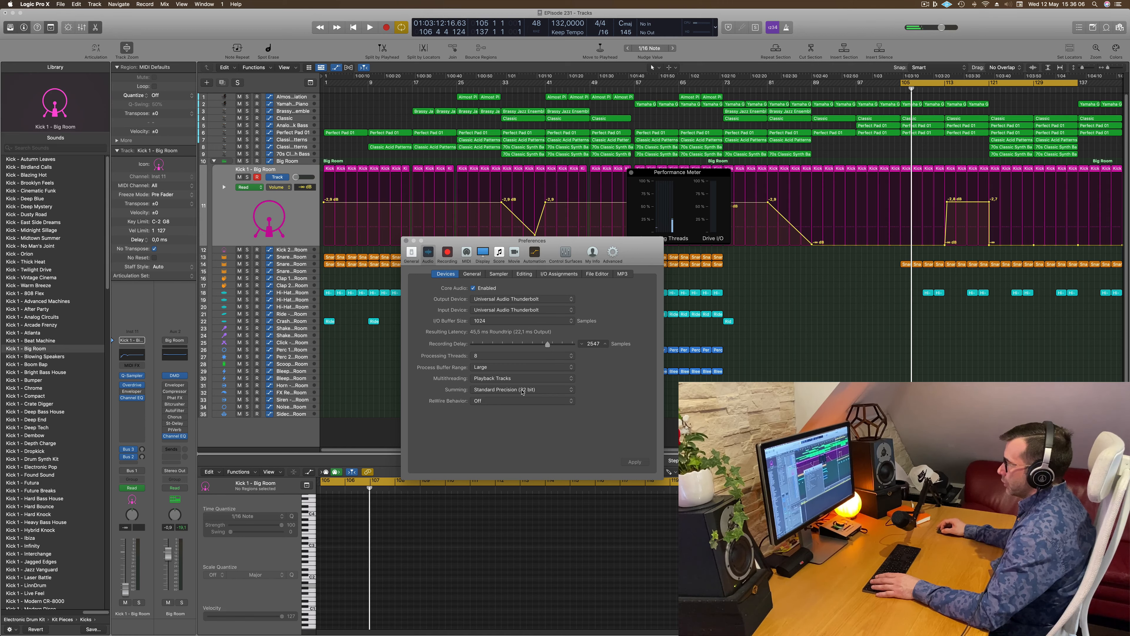
click(510, 356)
click(511, 347)
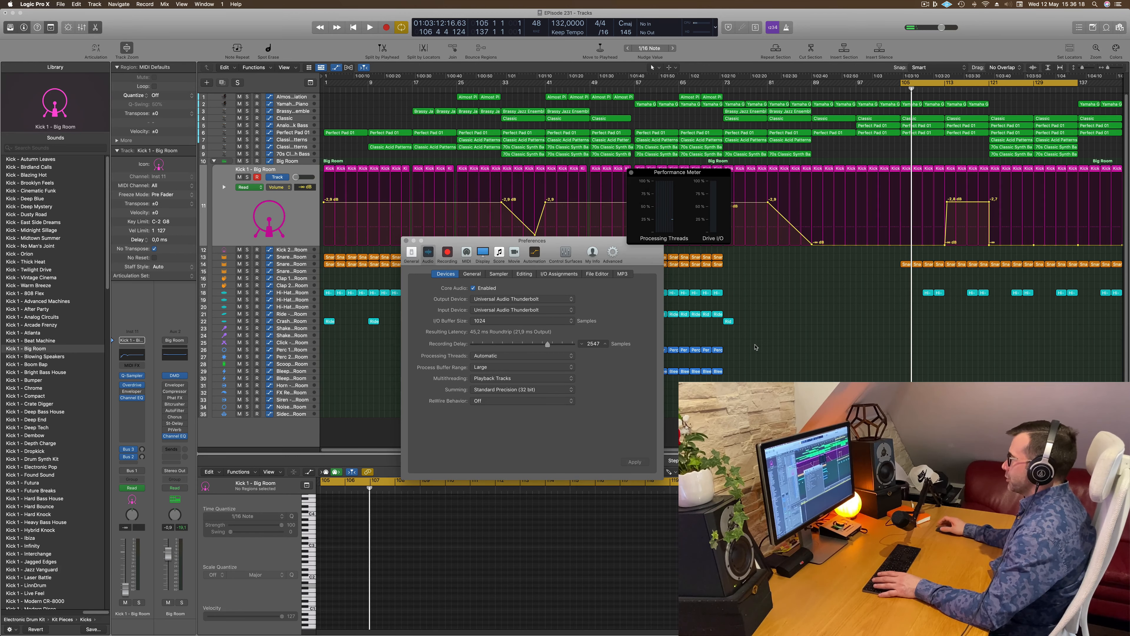
click(777, 334)
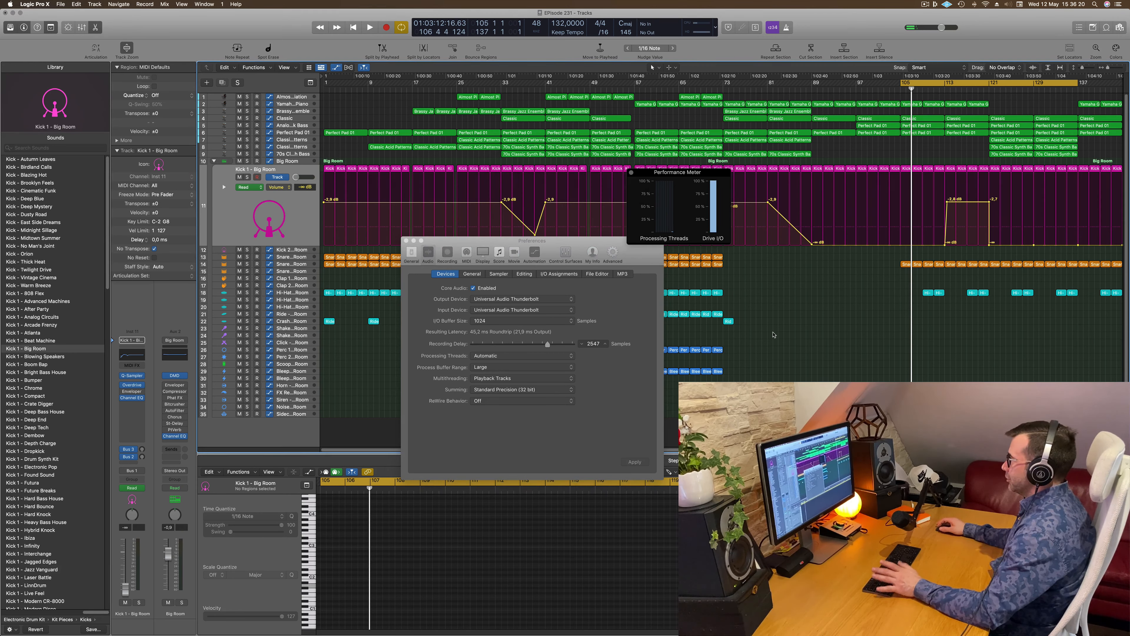
key(space)
drag(404, 242, 373, 255)
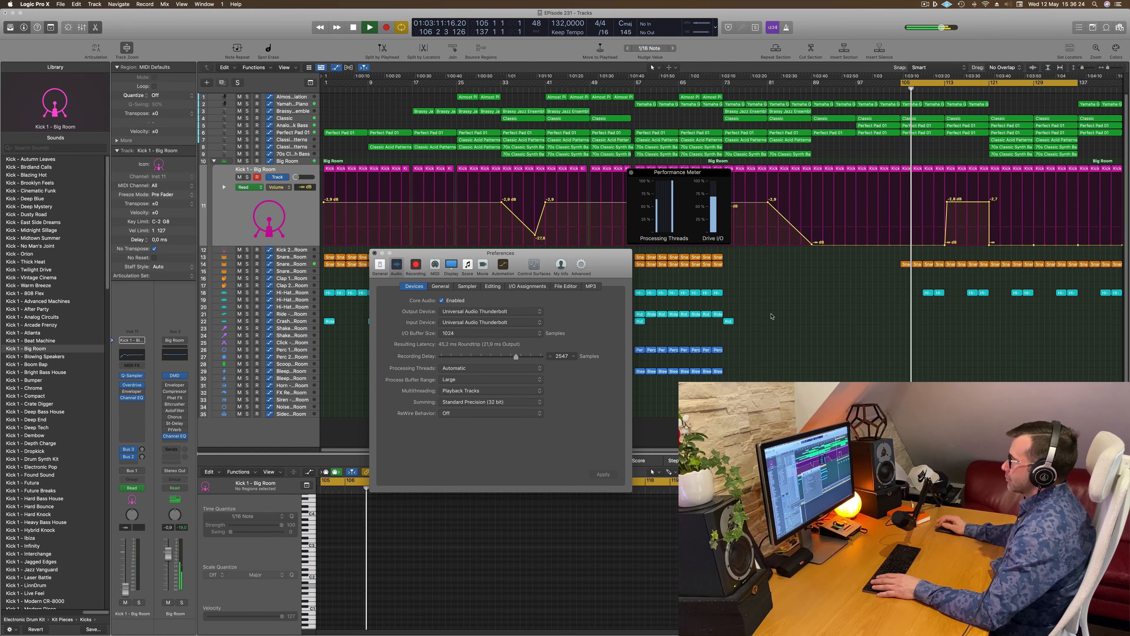
click(374, 253)
Move the cycle's start to bar 121 while keeping its end at bar 137, and play back the shortened cycle.
click(902, 83)
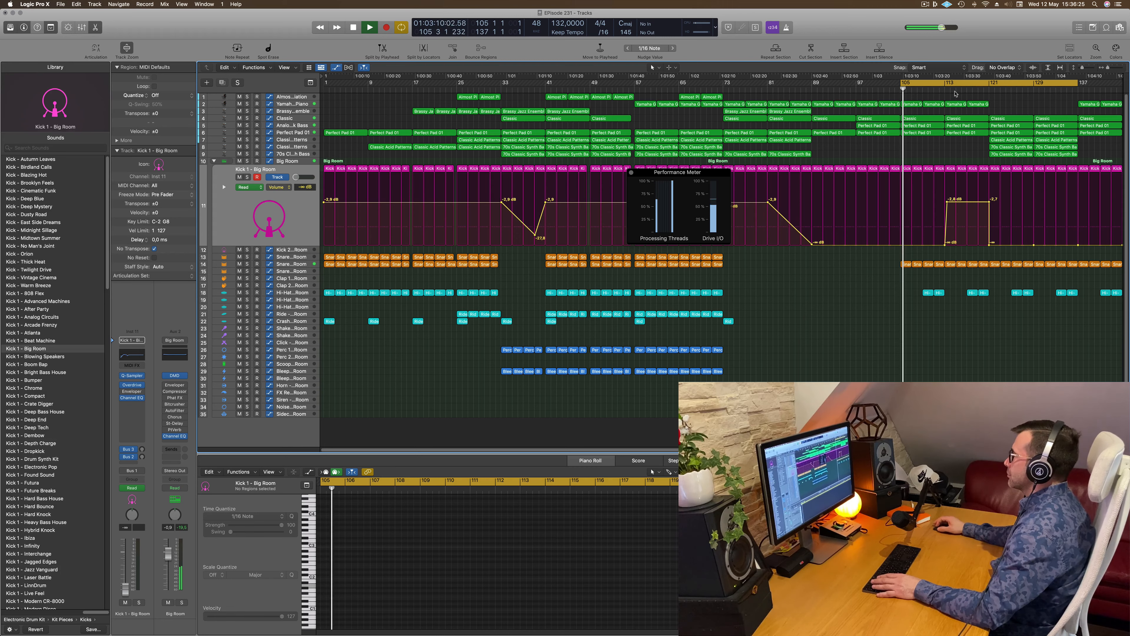
key(space)
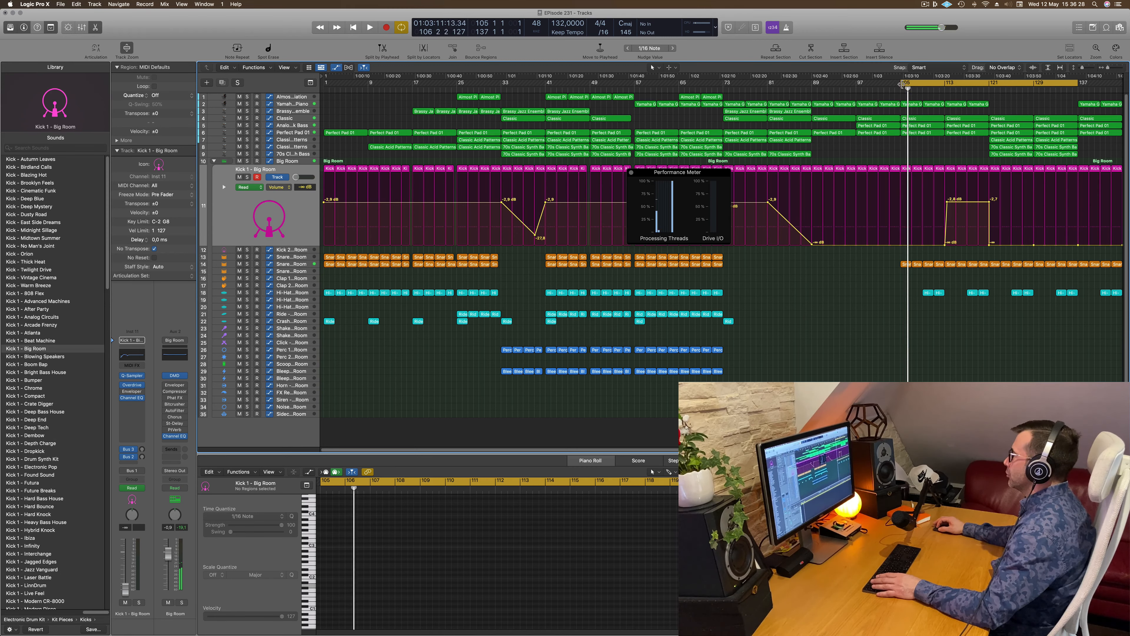
drag(909, 83, 989, 87)
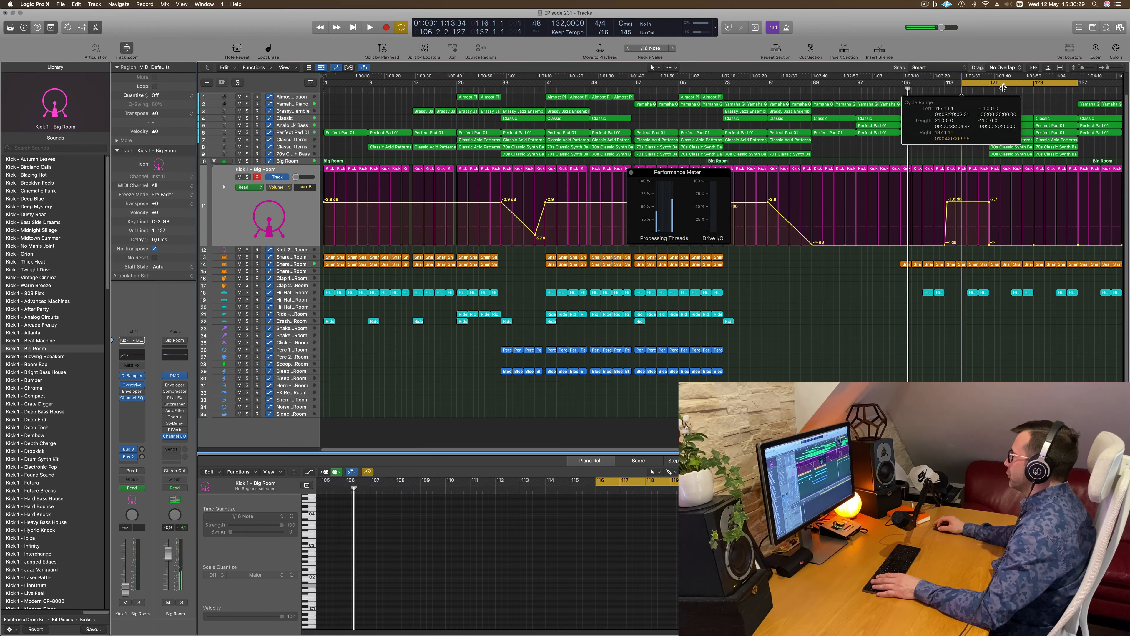
key(space)
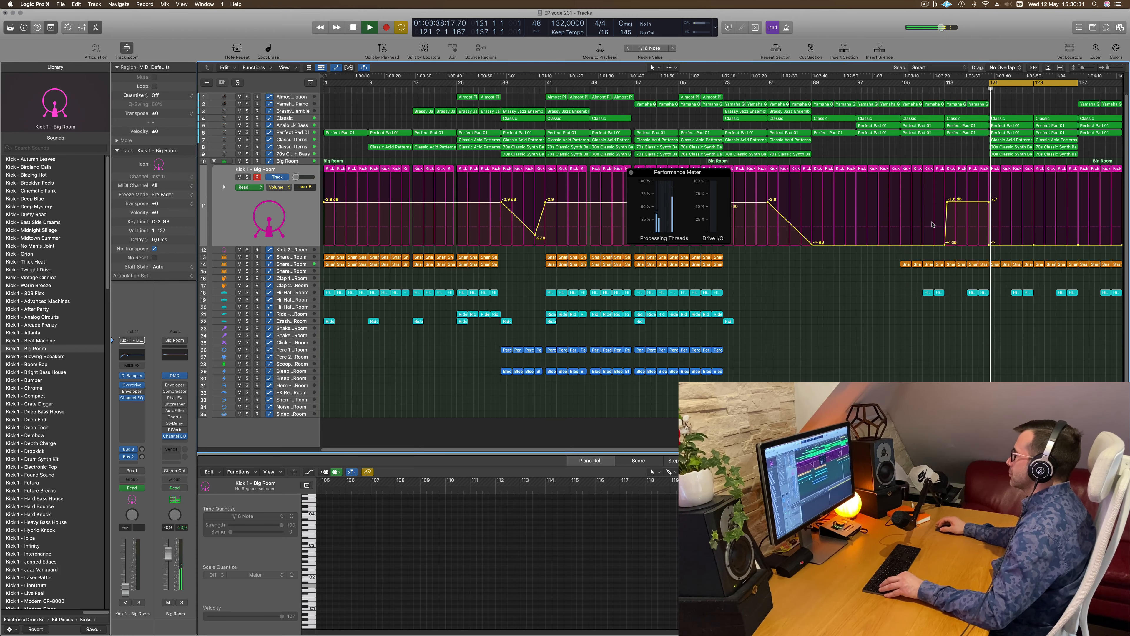